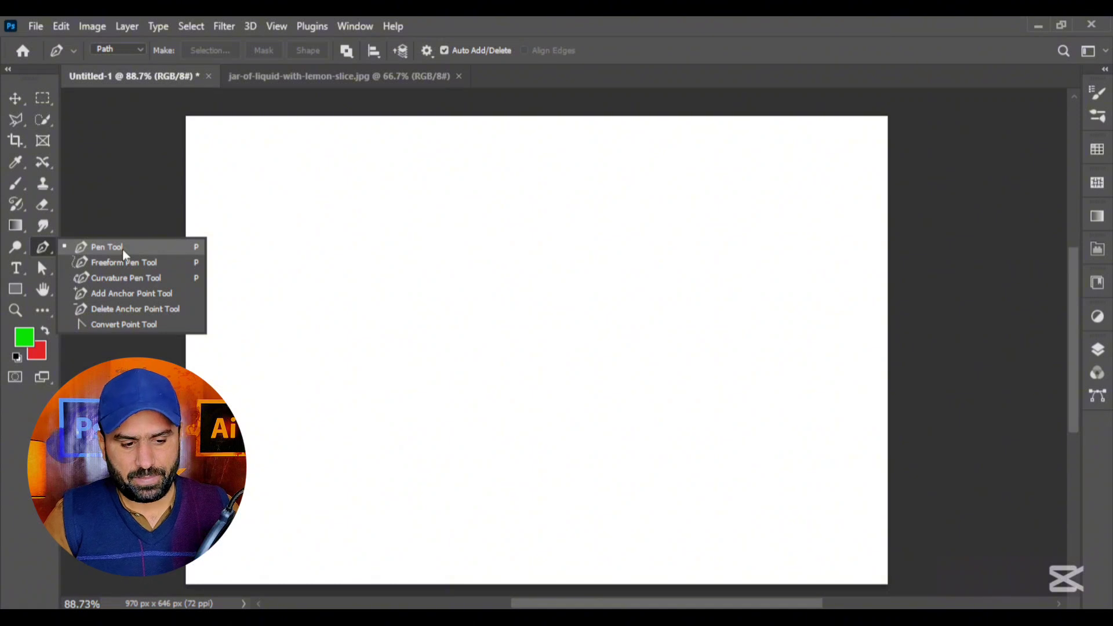
Draw a closed three-point triangular path on the white canvas with the Pen tool in Path mode
left_click(123, 246)
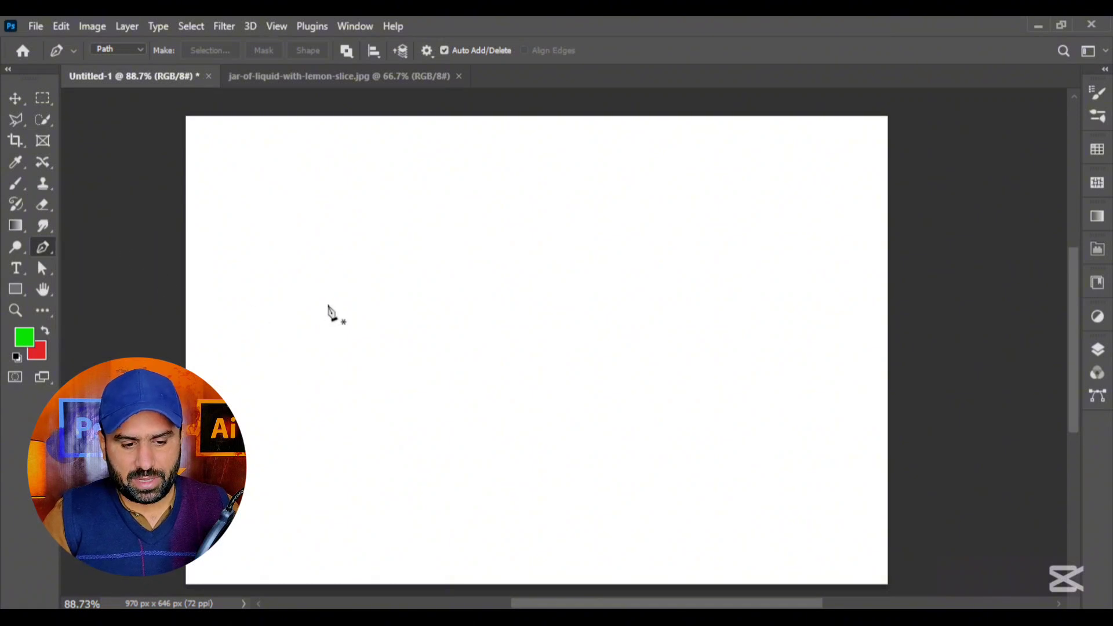
scroll(375, 283, "up", 1)
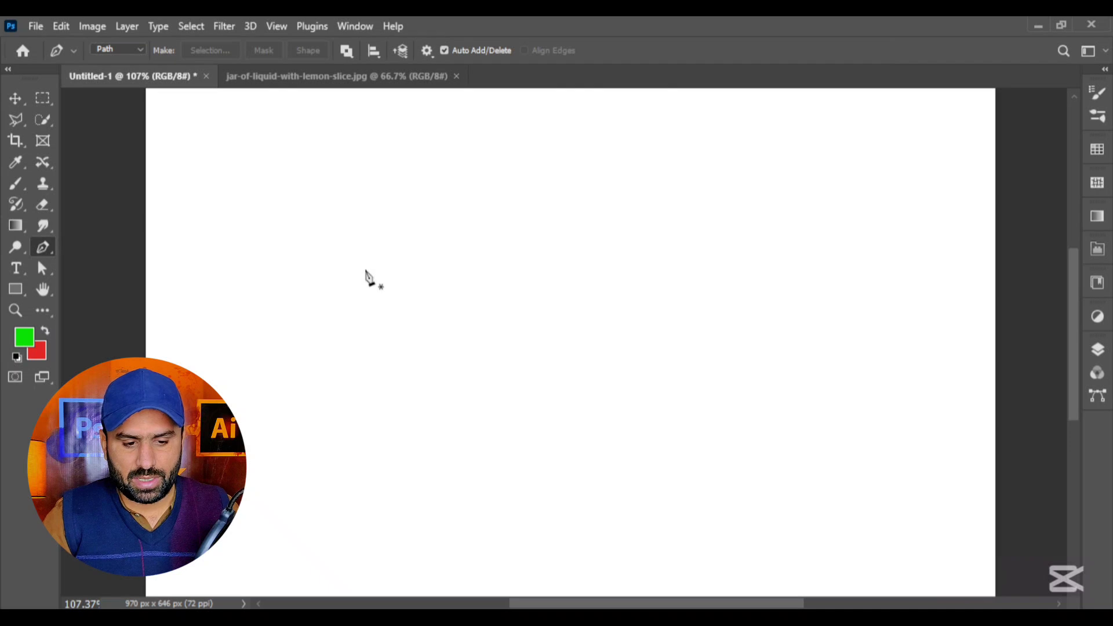
left_click(376, 201)
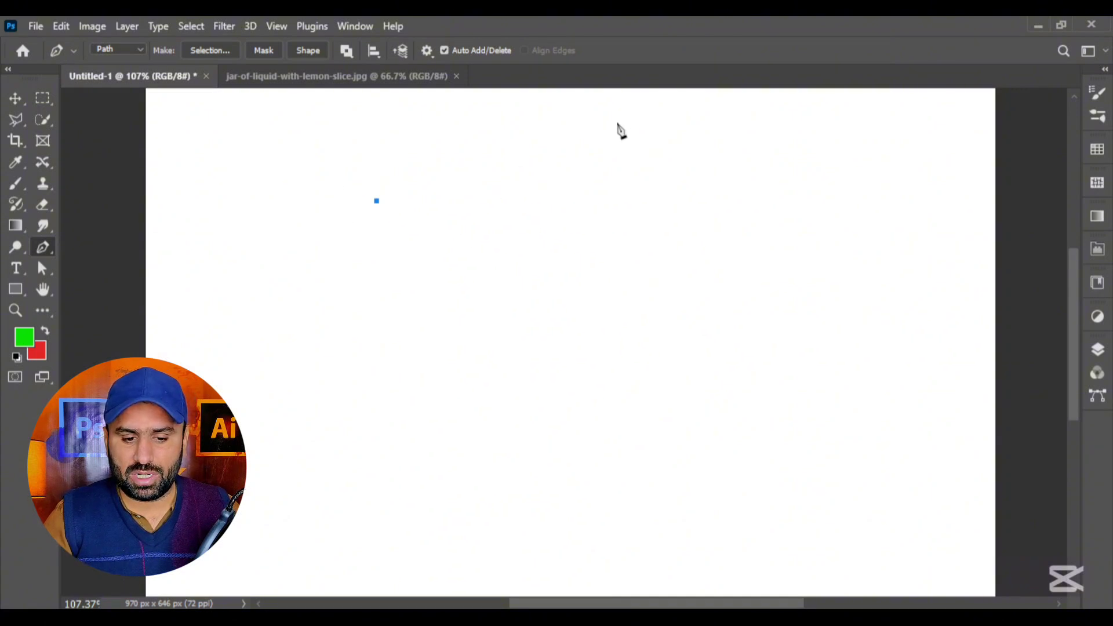
left_click(653, 376)
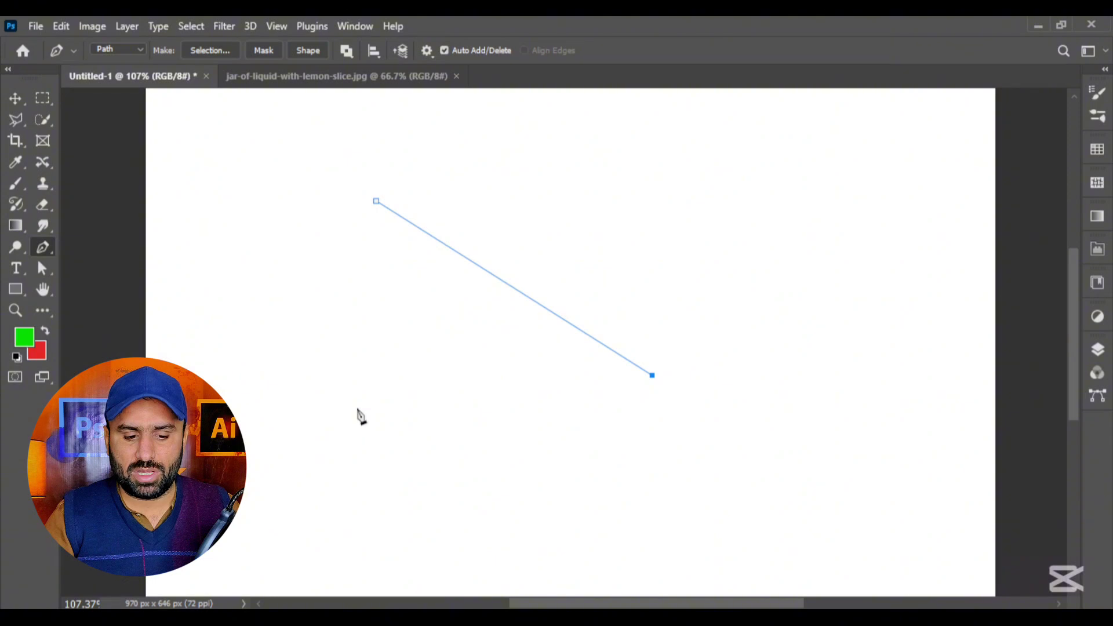
left_click(357, 408)
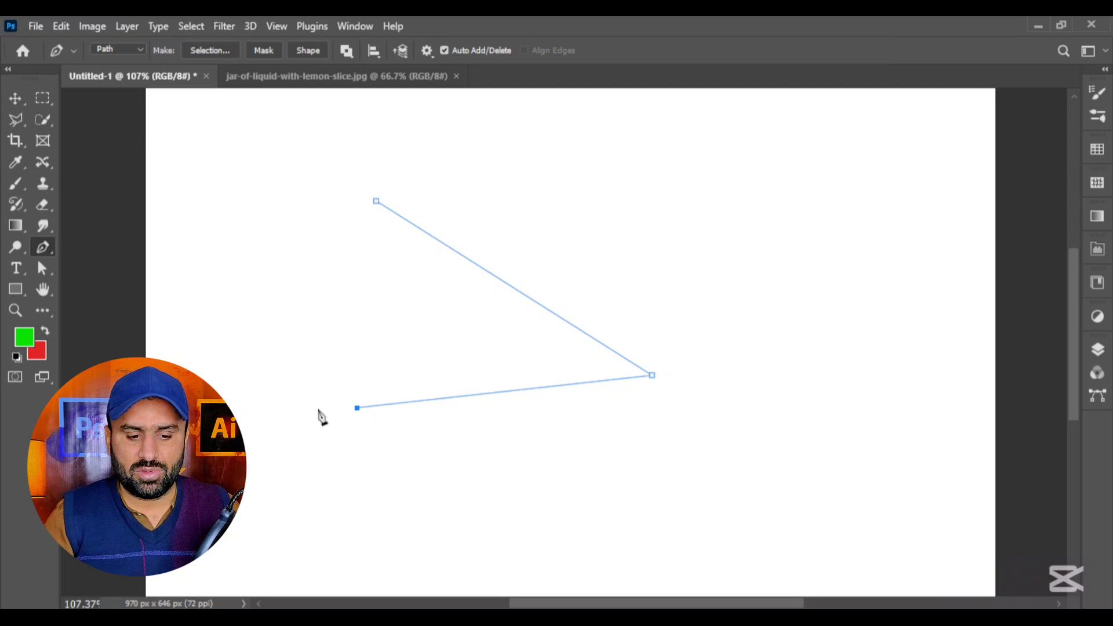
left_click(377, 202)
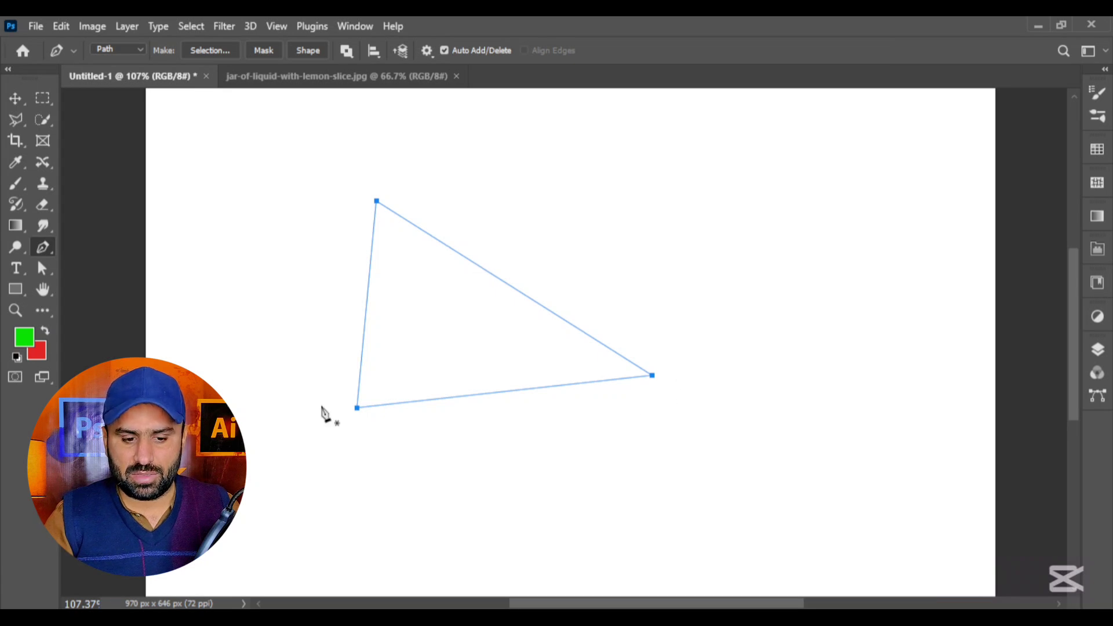
left_click(121, 49)
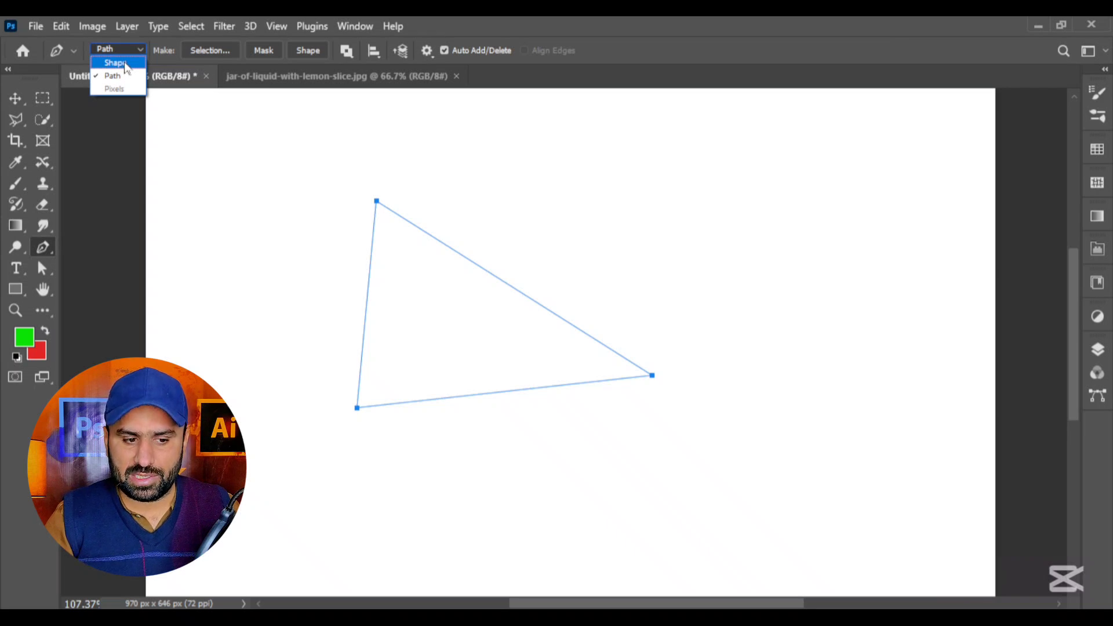
left_click(125, 64)
left_click(117, 49)
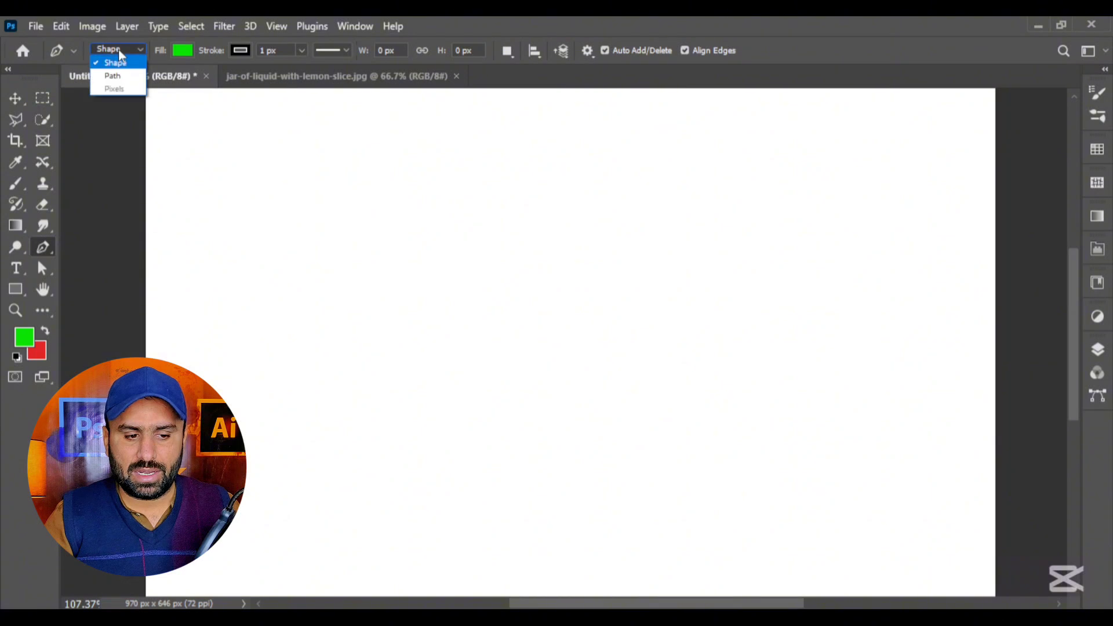
left_click(123, 75)
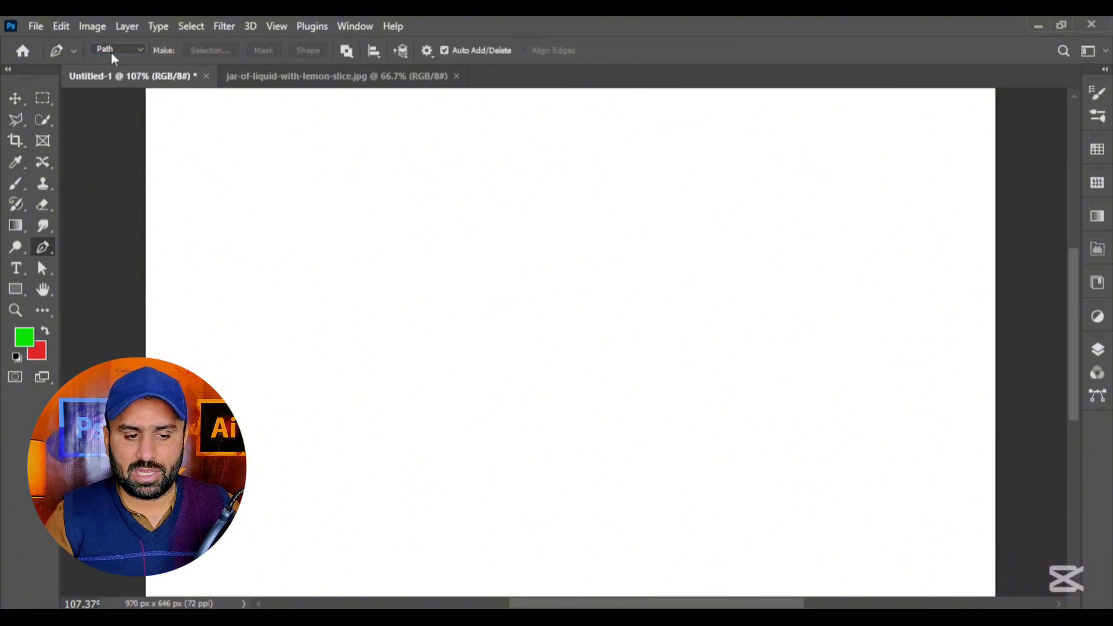
Try to move the drawn path with the Move tool, declining to convert the background layer
left_click(14, 102)
left_click_drag(390, 243, 840, 488)
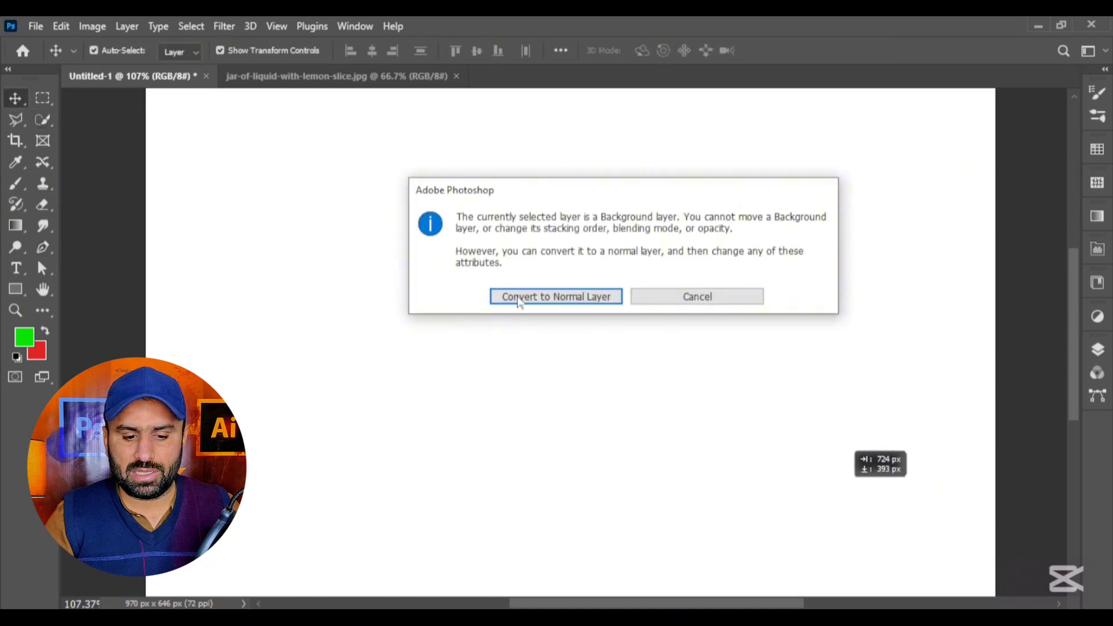
left_click(681, 295)
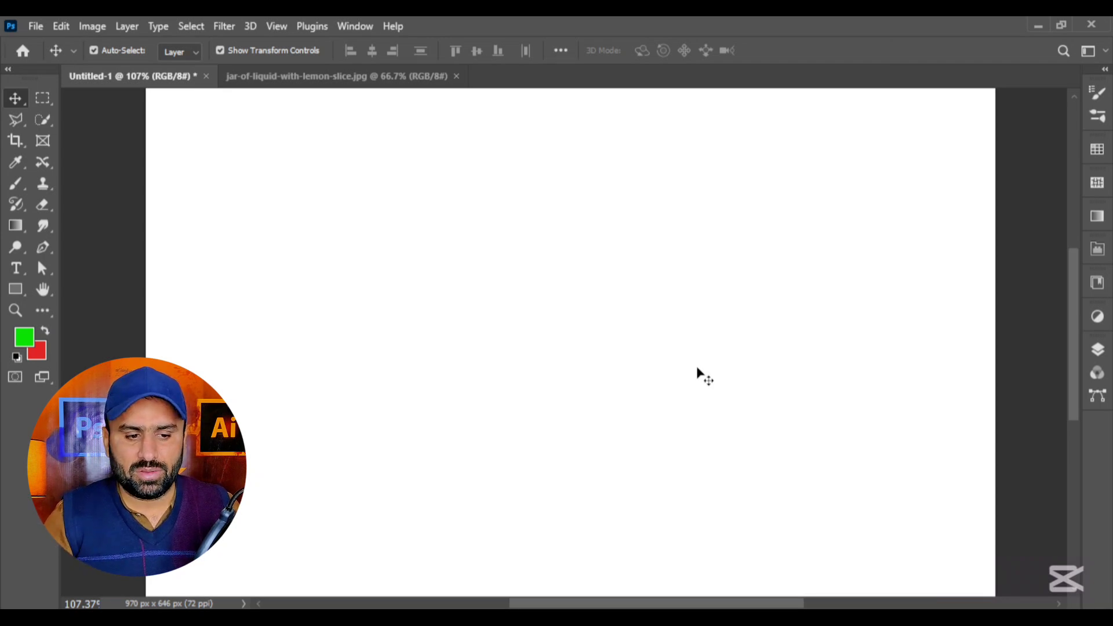
Draw a closed green triangle about 478 px wide and 316 px high with the Pen tool in Shape mode
left_click(40, 250)
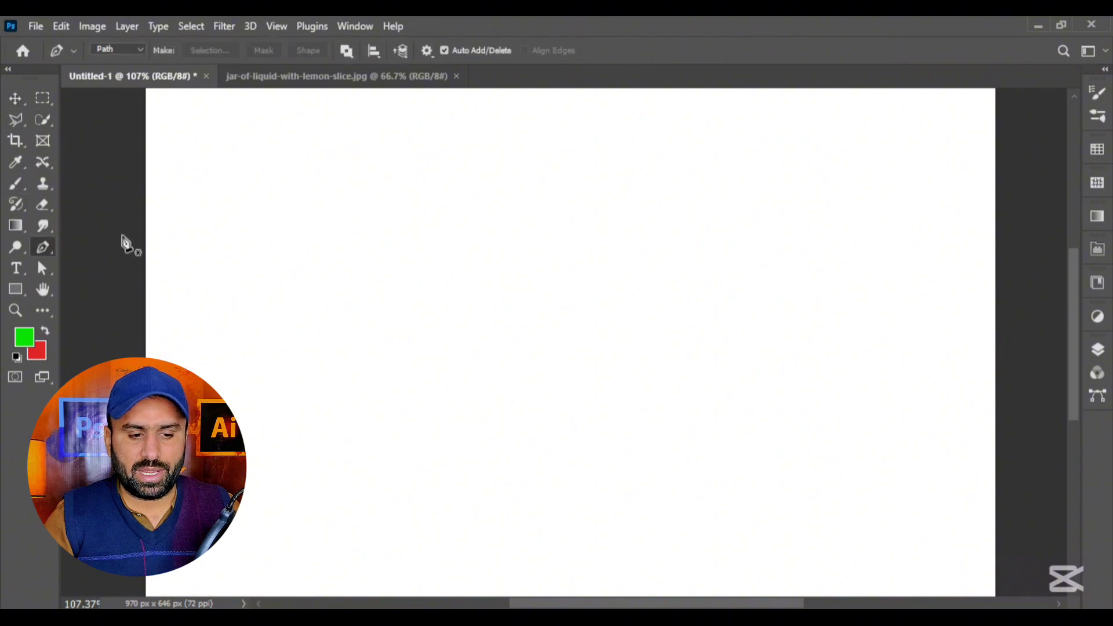
left_click(126, 52)
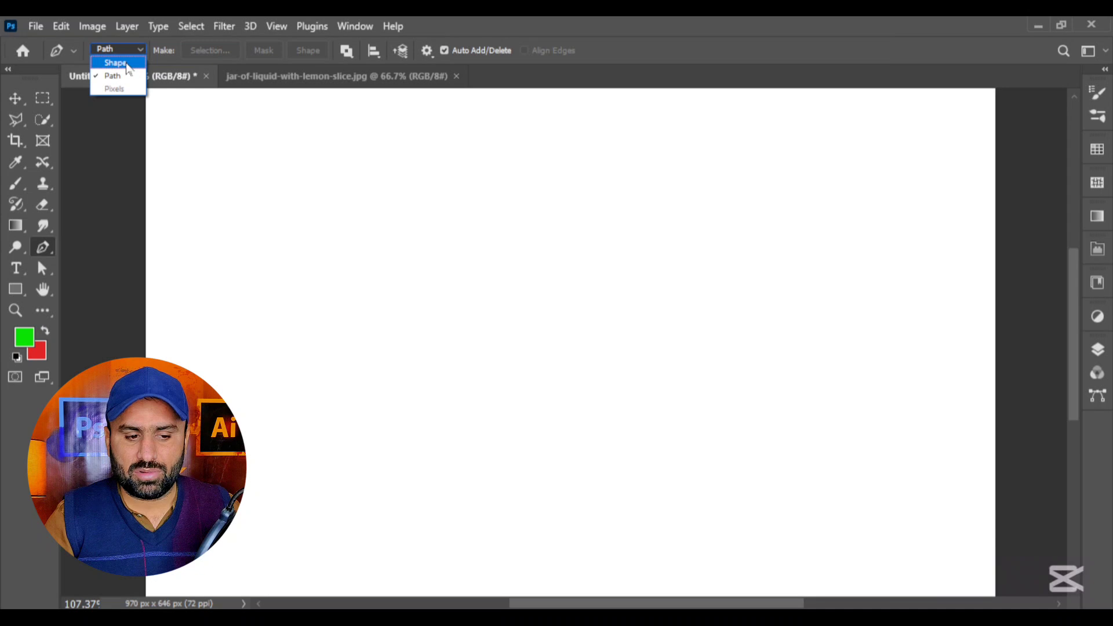
left_click(128, 68)
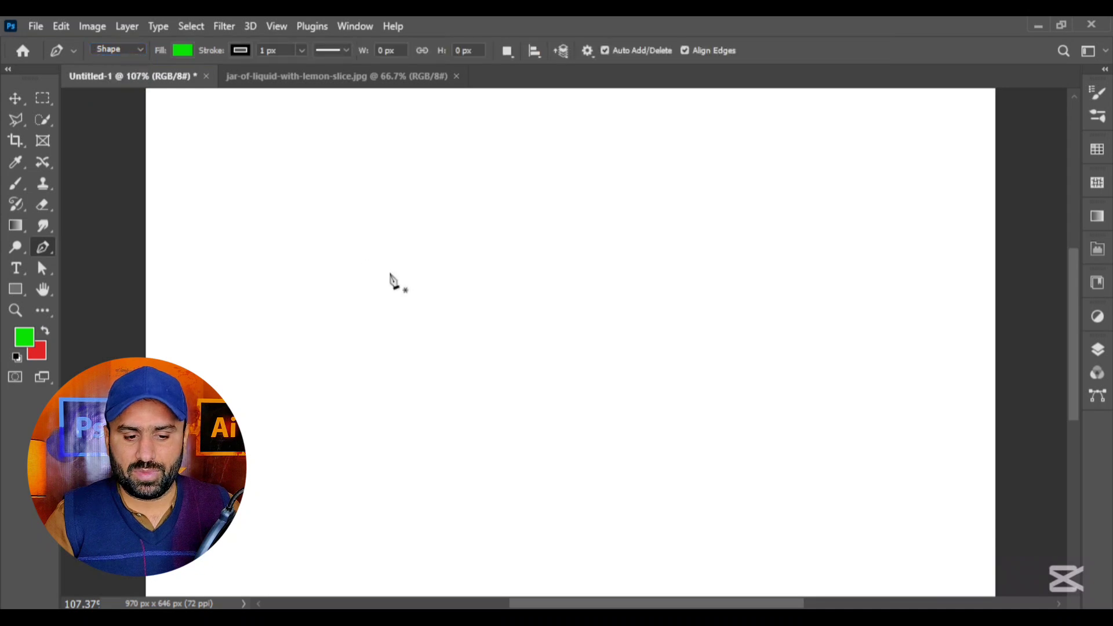
left_click(574, 159)
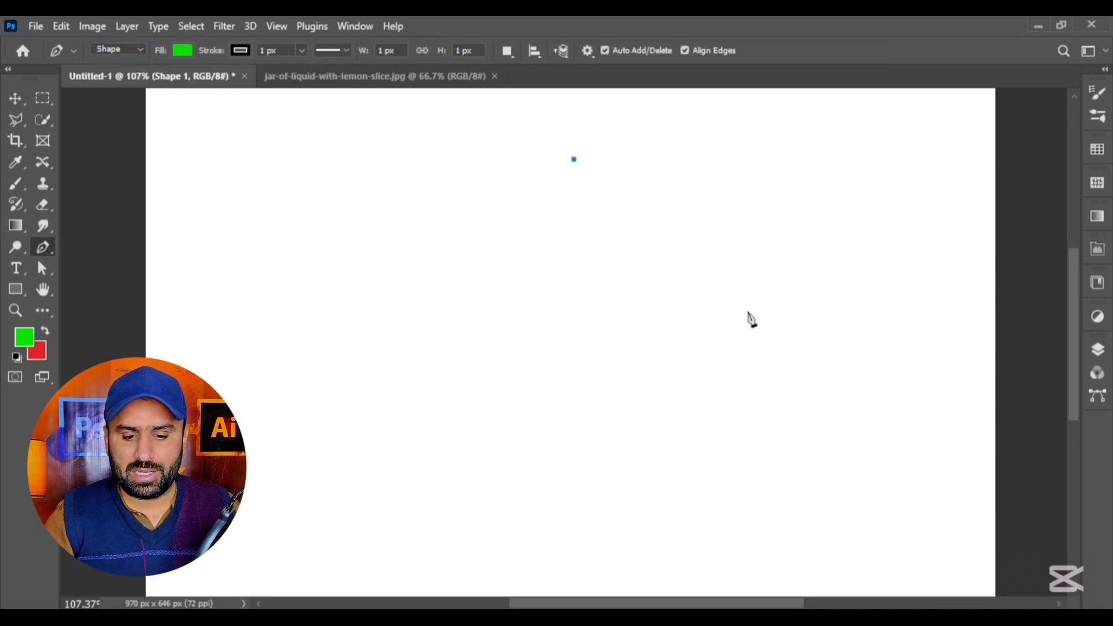
left_click(816, 421)
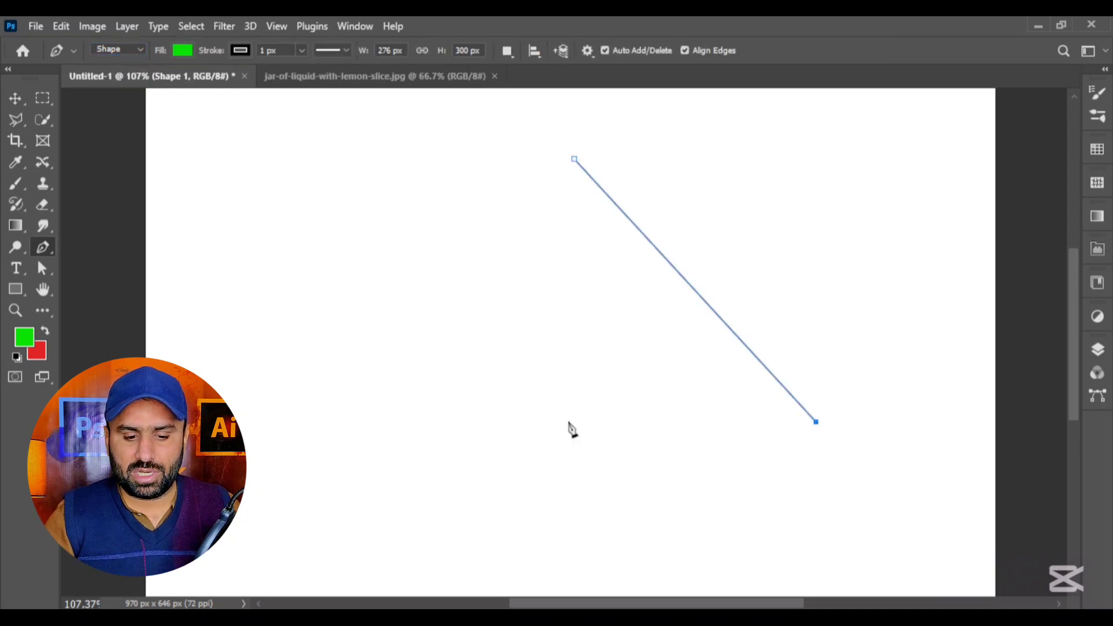
left_click(397, 436)
left_click(574, 159)
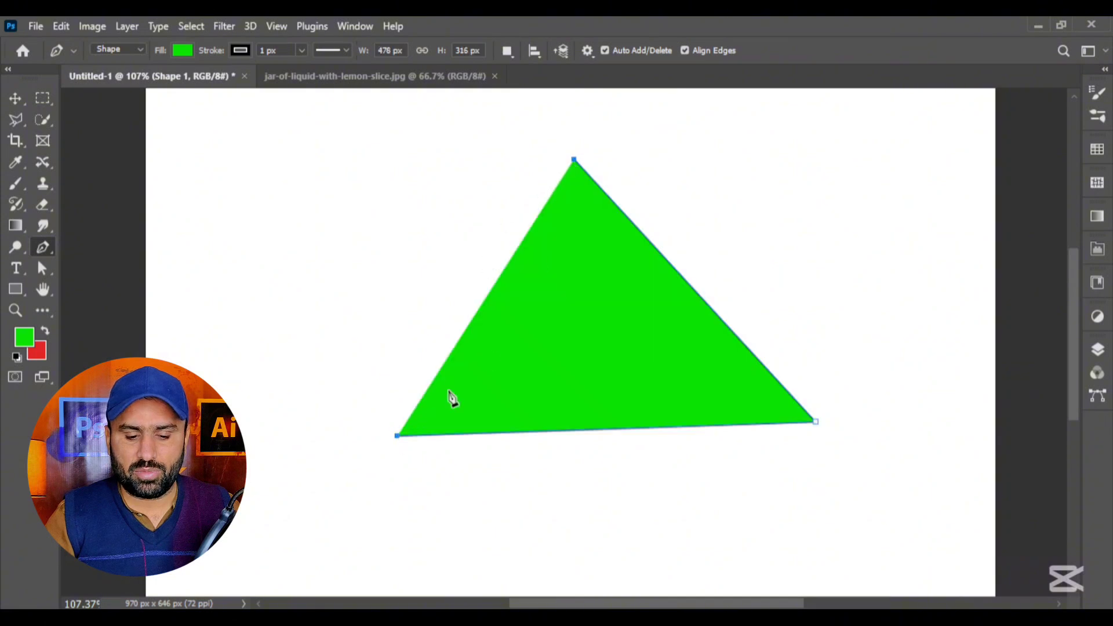
left_click(574, 160)
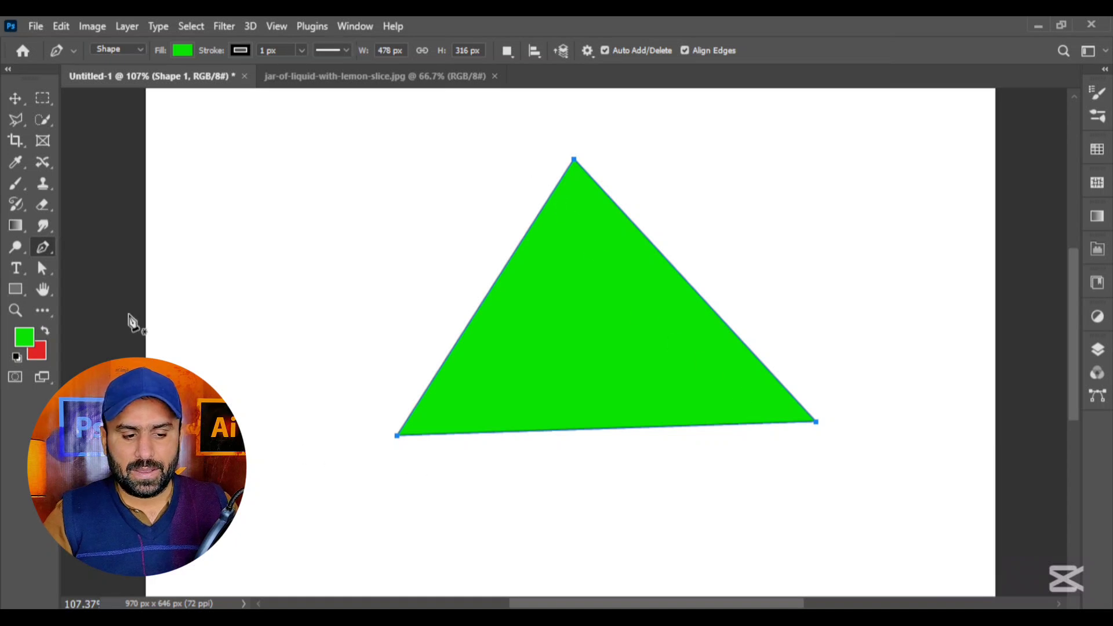
Move the whole green triangle down and slightly left with the Move tool
right_click(46, 249)
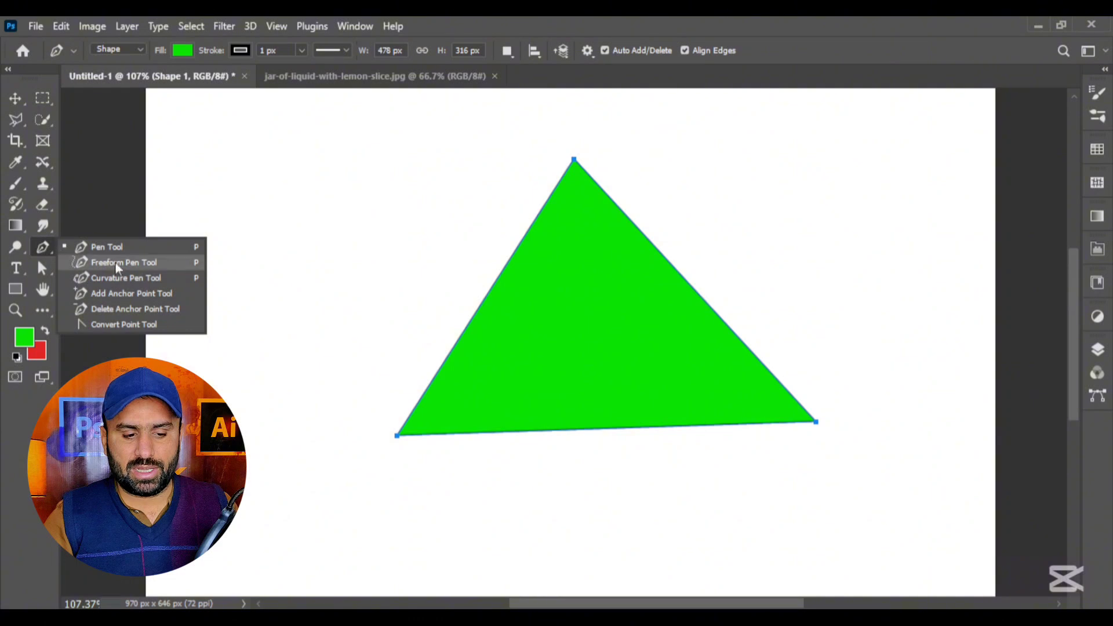
left_click(46, 254)
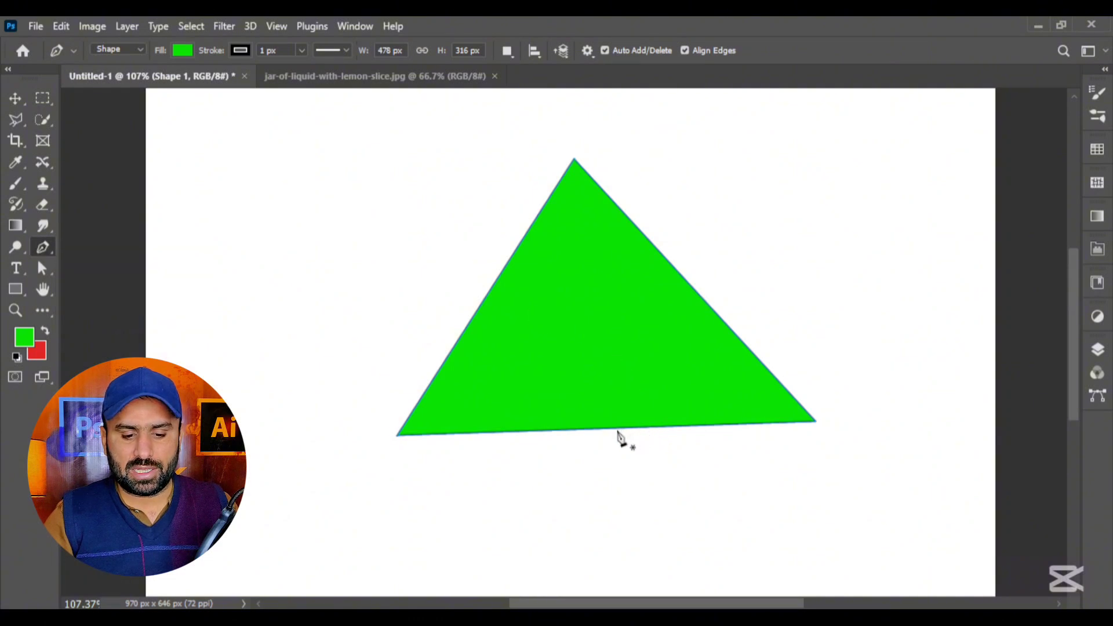
scroll(632, 442, "up", 3)
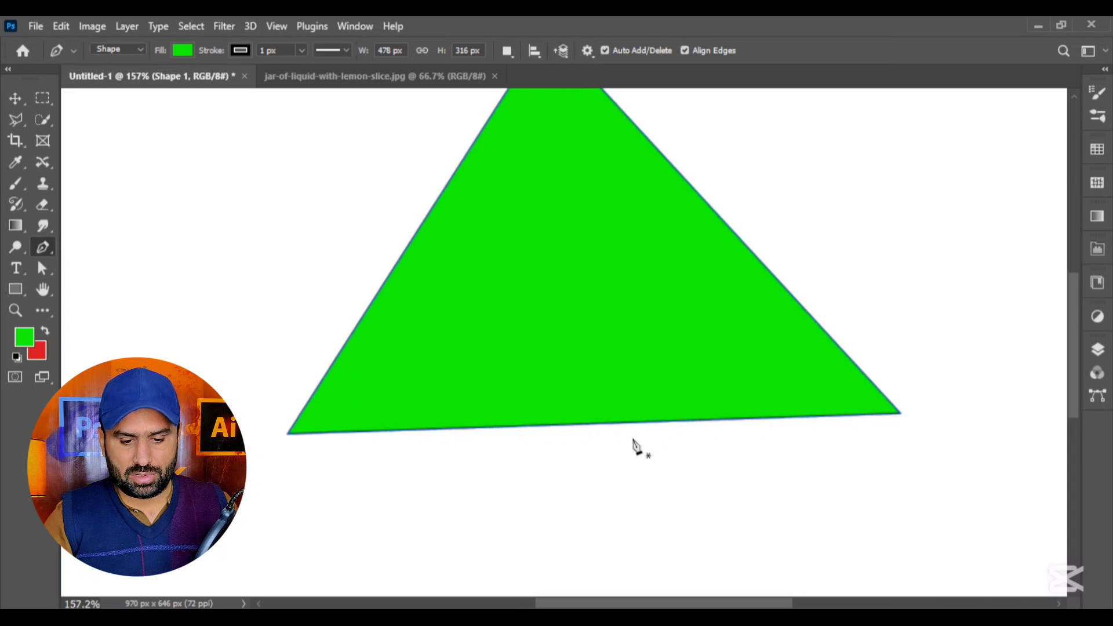
left_click(17, 100)
left_click_drag(558, 261, 525, 347)
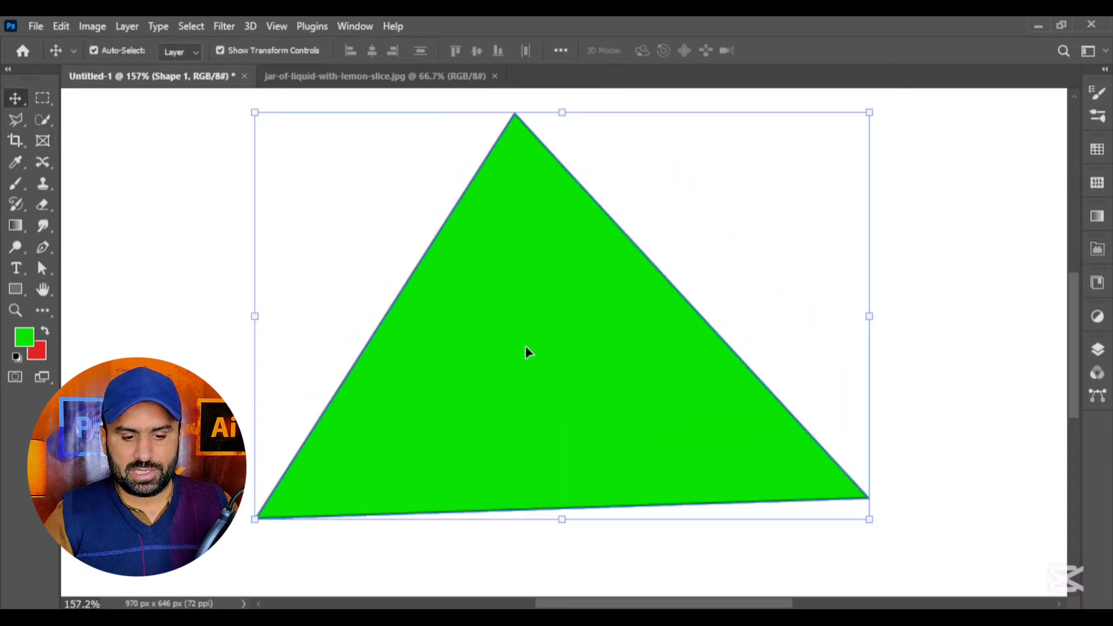
Move only the triangle's top corner down and left with direct selection, making the shape about 263 px high
left_click(41, 269)
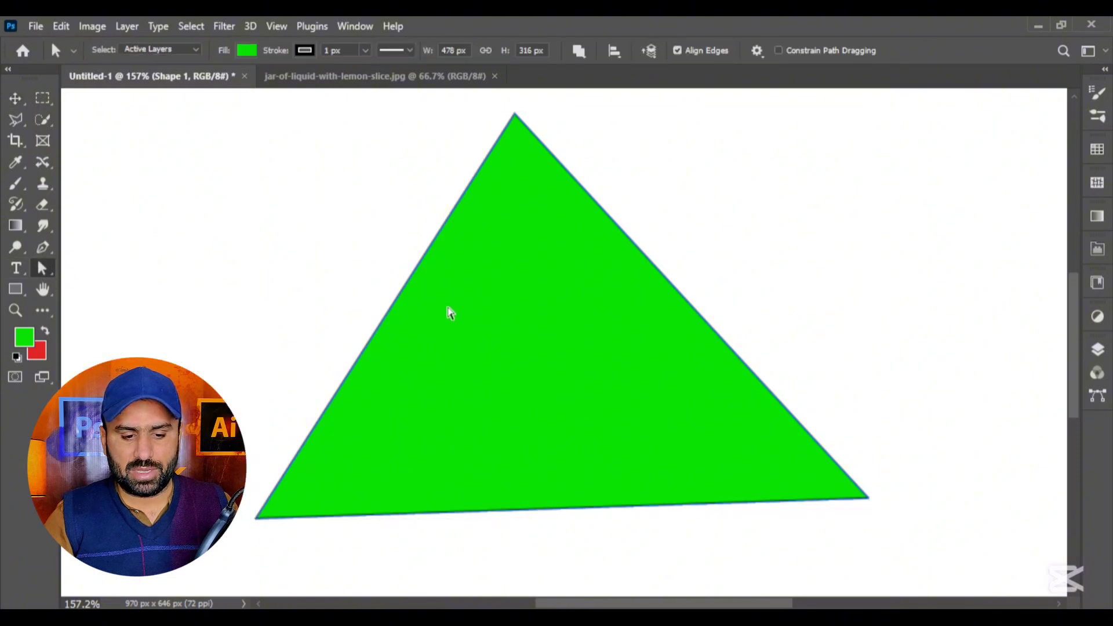
left_click_drag(450, 313, 510, 306)
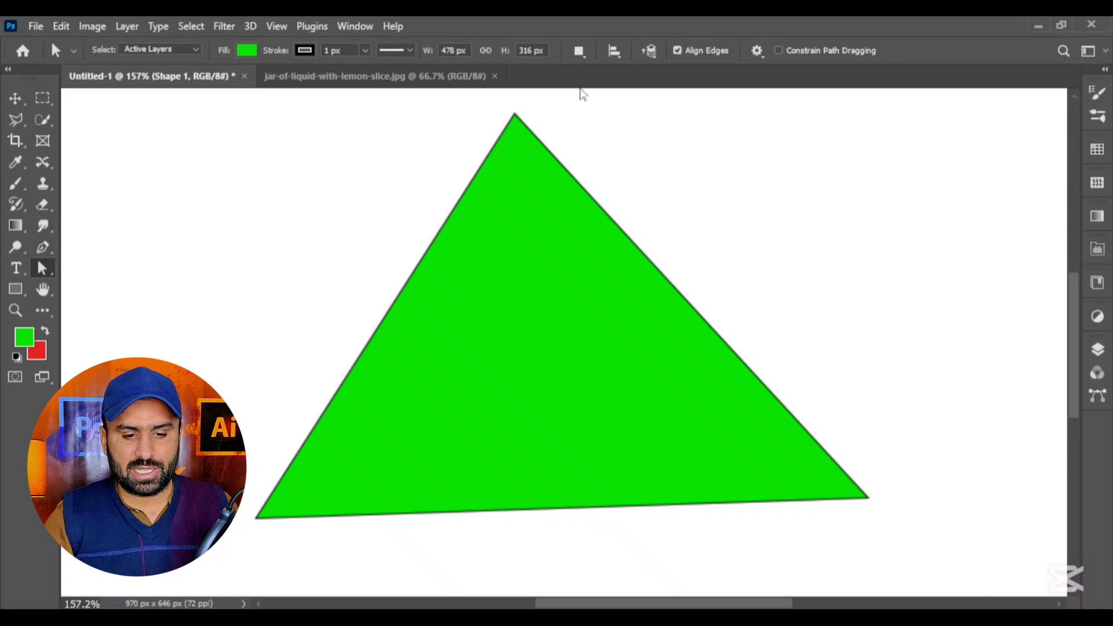
left_click_drag(481, 105, 574, 155)
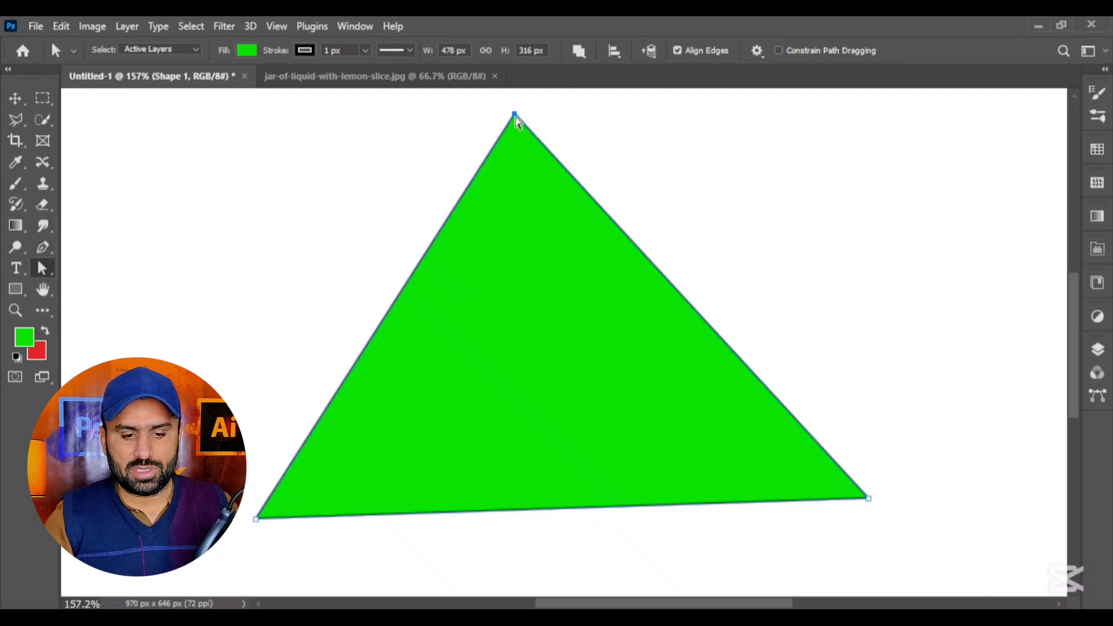
left_click_drag(516, 118, 331, 210)
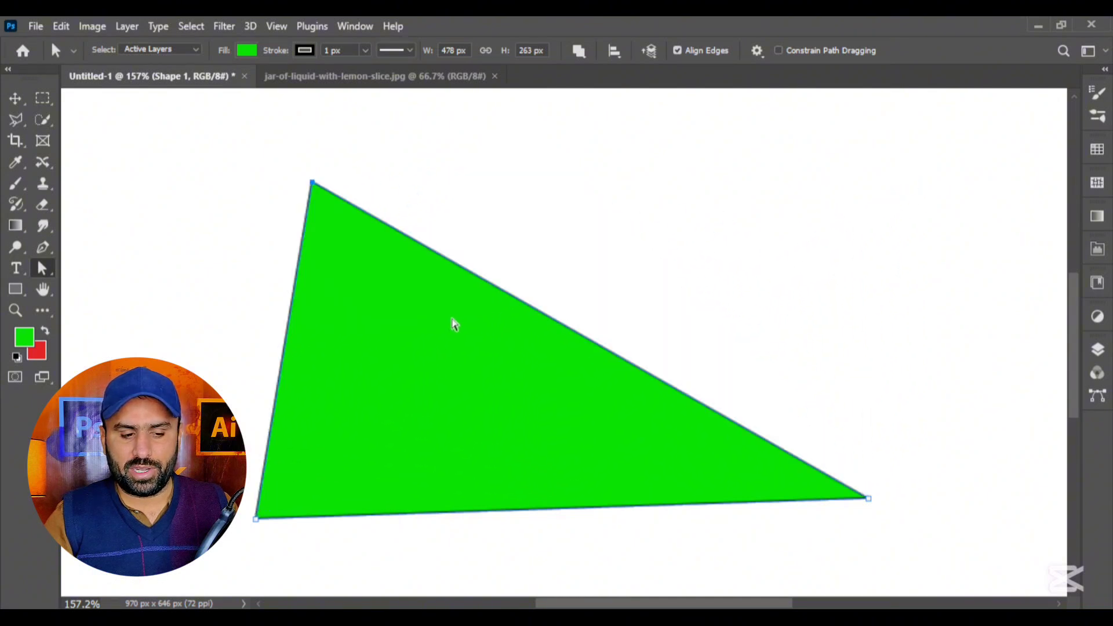
Try to move the triangle with the Direct Selection tool and undo the move
right_click(50, 275)
left_click(87, 284)
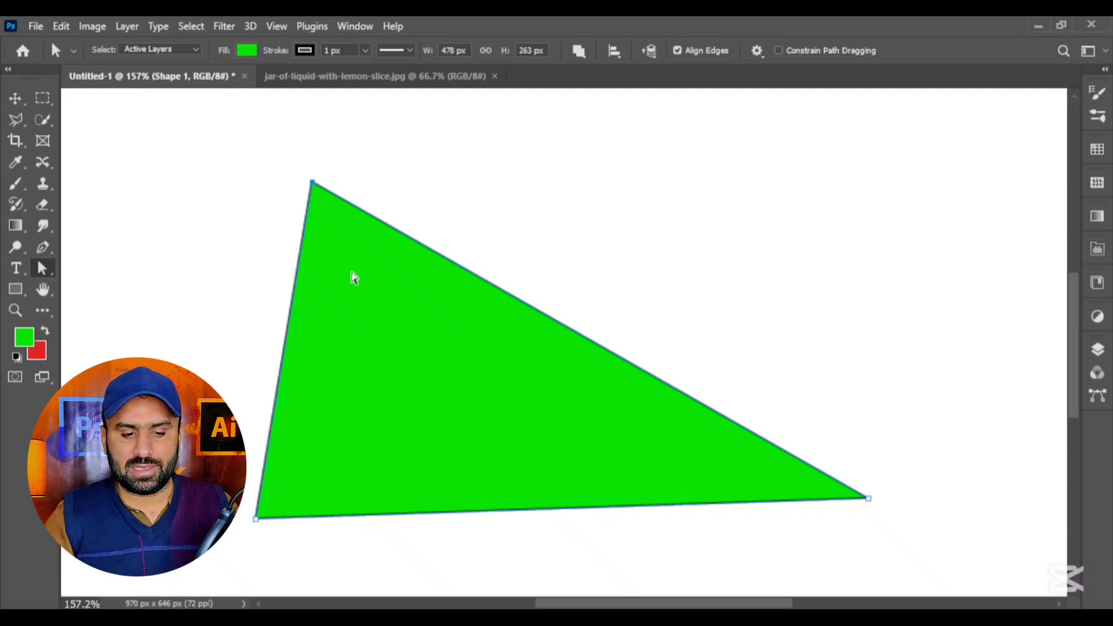
left_click_drag(352, 272, 542, 255)
key("ctrl+z")
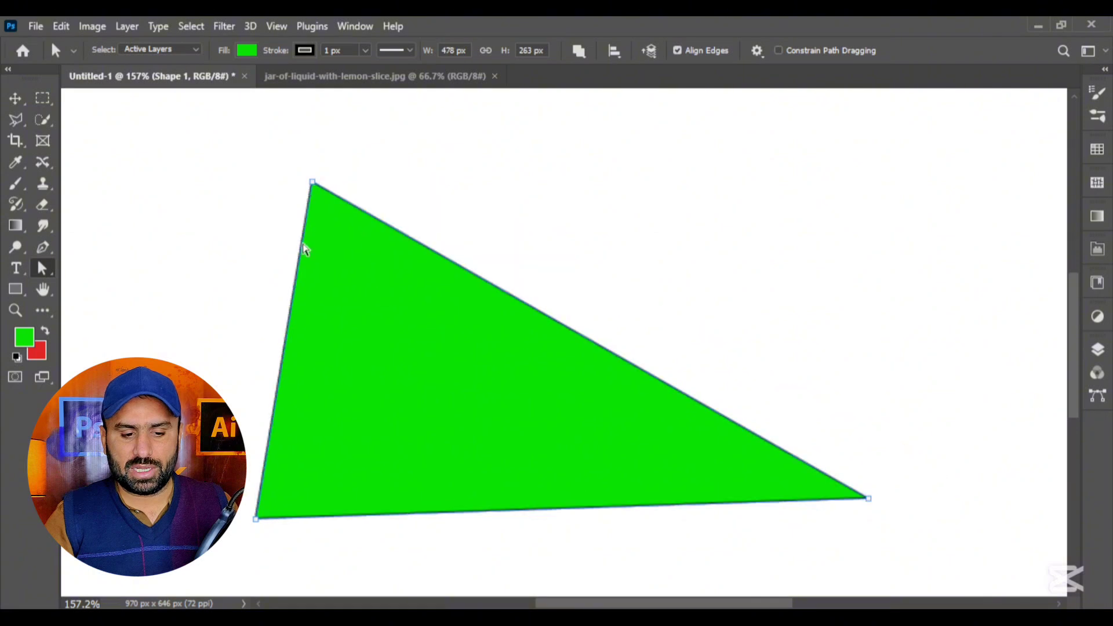
left_click_drag(193, 197, 660, 493)
left_click_drag(503, 413, 555, 344)
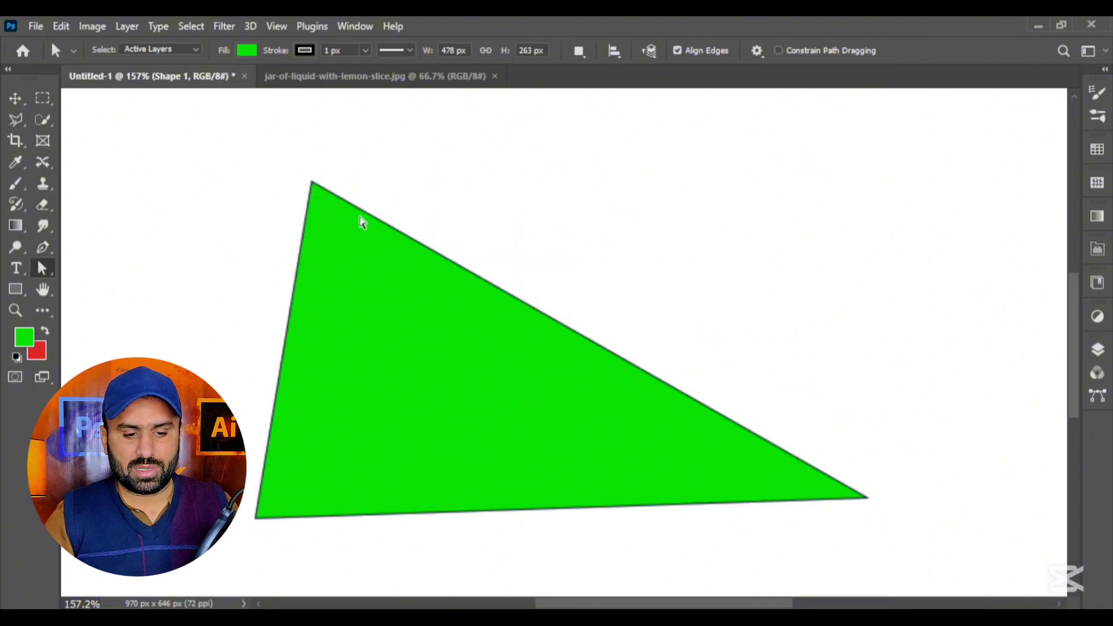
Shift the triangle's top and right corners up and right with direct selection, making it about 536 by 290 px
left_click(49, 272)
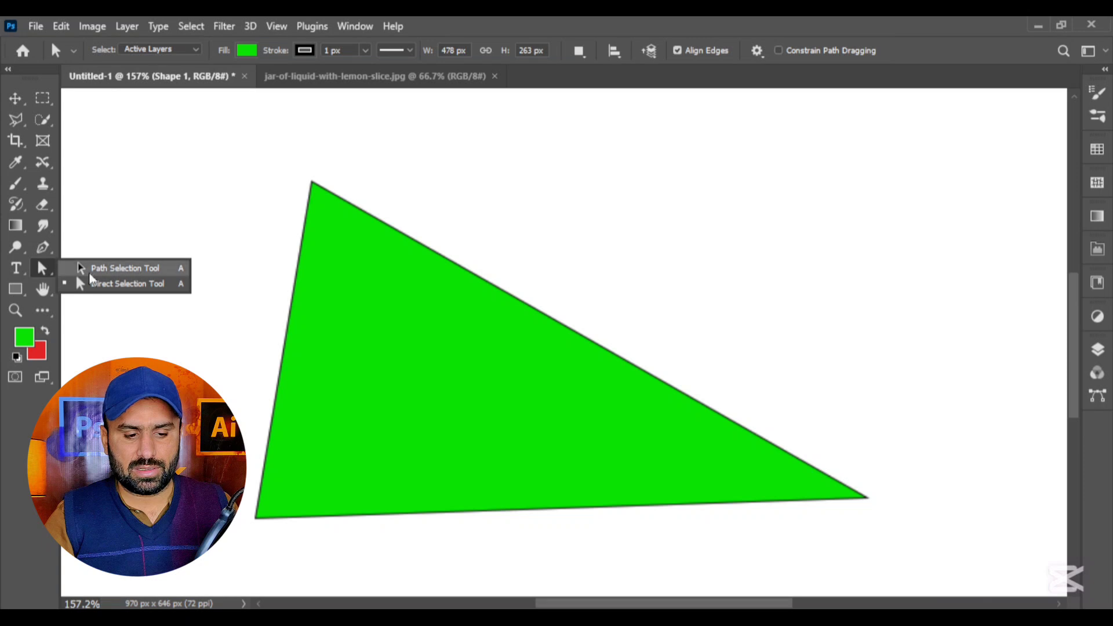
left_click(105, 285)
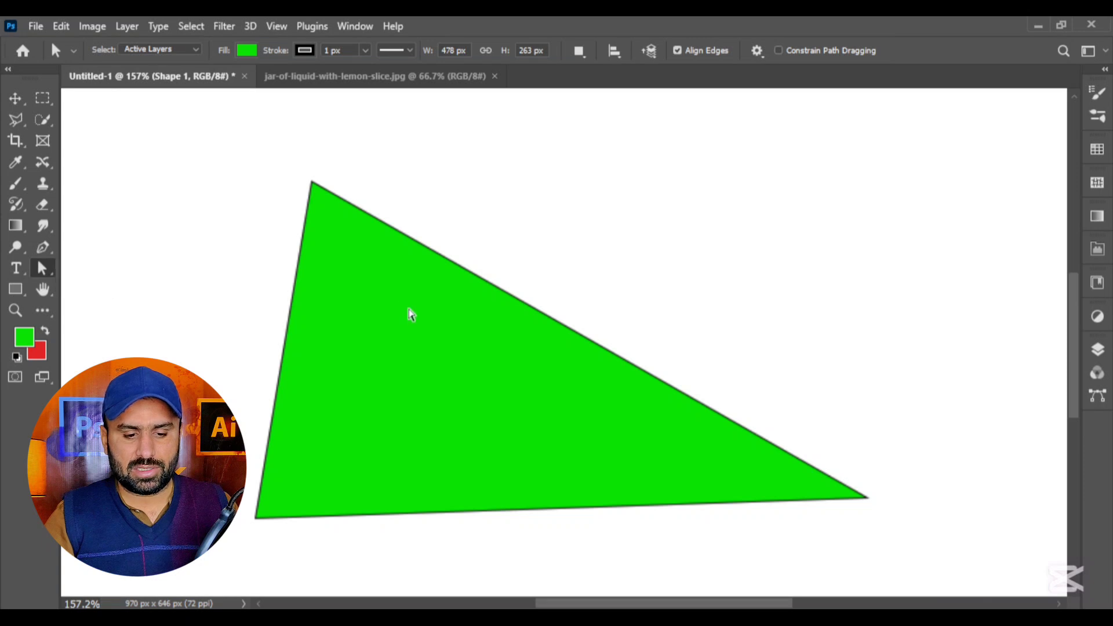
left_click_drag(408, 309, 564, 250)
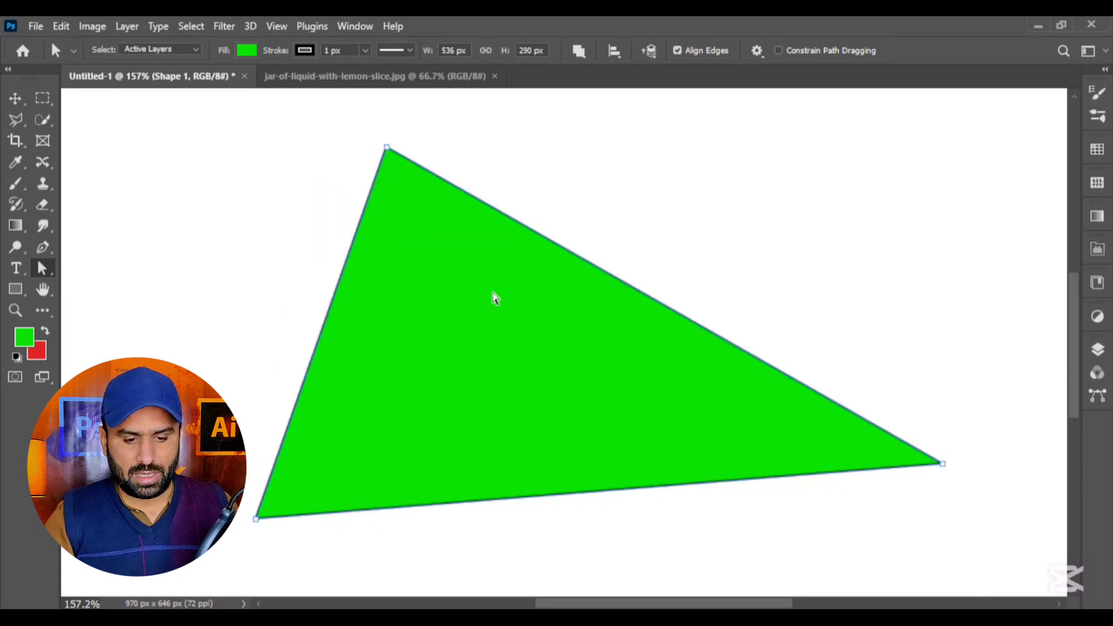
Scale the triangle down proportionally to about 51% with Free Transform and reposition it near the middle of the canvas
key("ctrl+t")
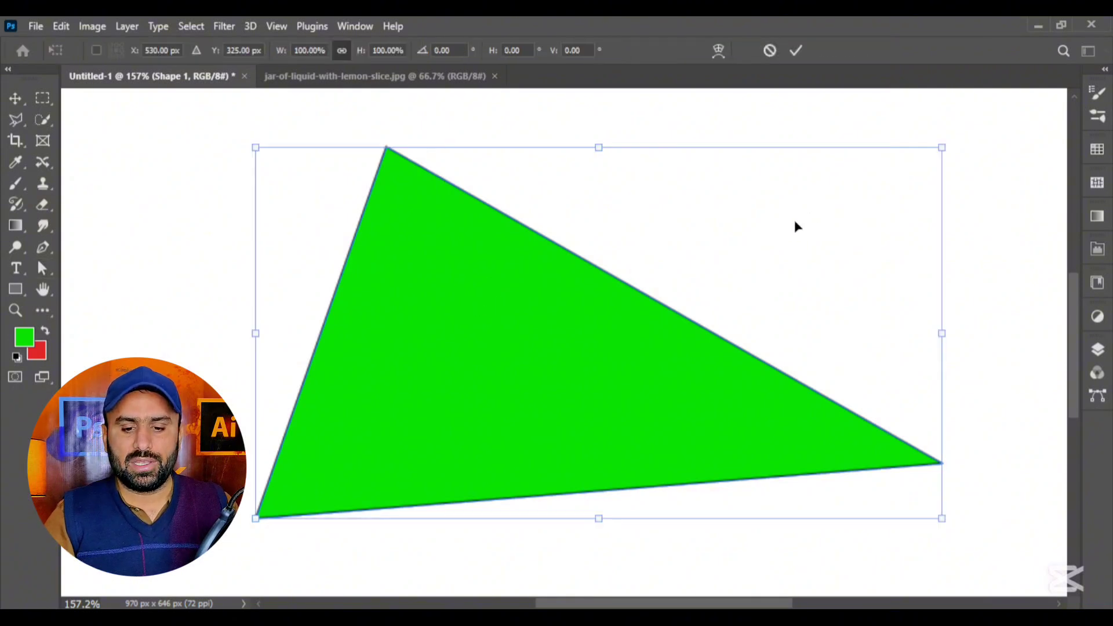
left_click_drag(943, 149, 609, 325)
left_click_drag(467, 434, 605, 366)
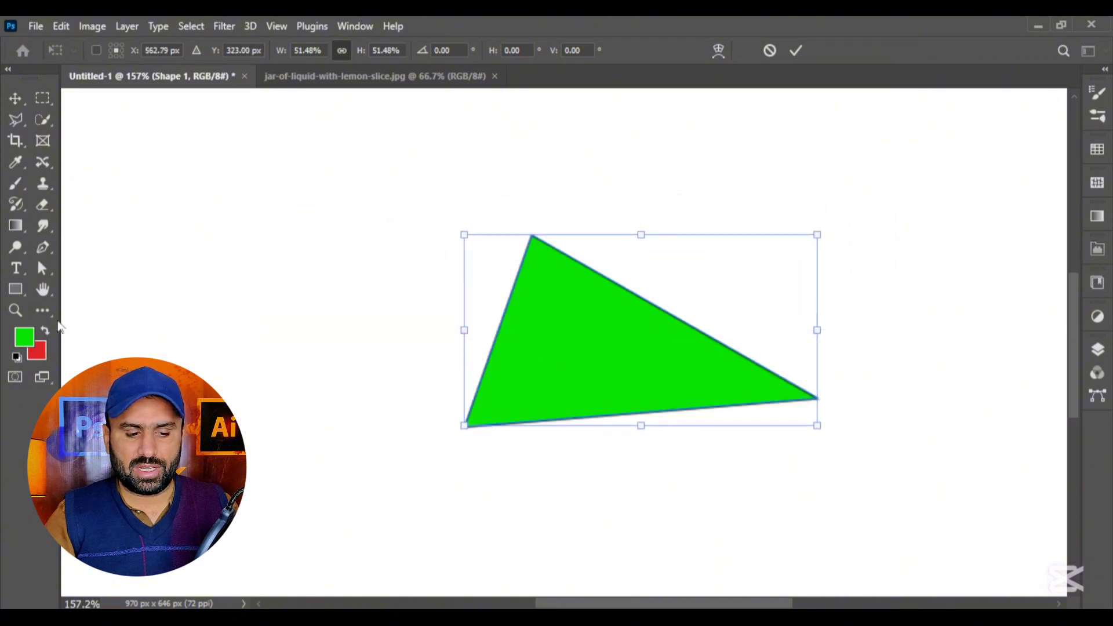
left_click(41, 272)
Move only the triangle's lower-left corner down and left with the Direct Selection tool
right_click(38, 273)
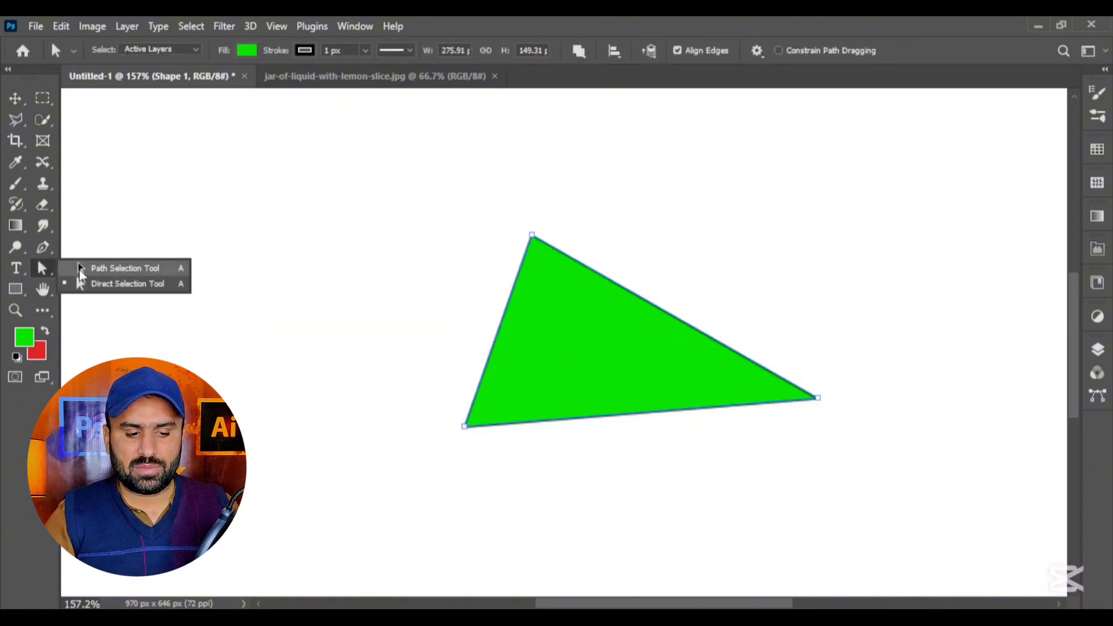
left_click(79, 271)
right_click(44, 274)
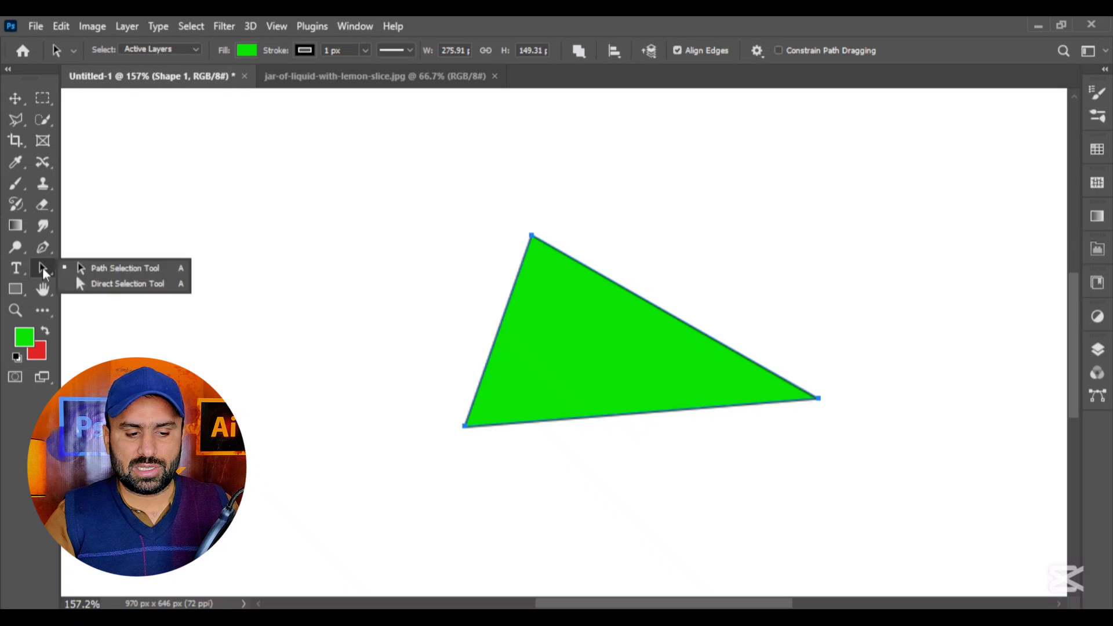
left_click(119, 284)
left_click_drag(447, 208, 562, 255)
left_click_drag(404, 381, 348, 487)
Shift the selected lower-left corner left and slightly up with Free Transform, making the triangle about 407 by 172 px
key("ctrl+t")
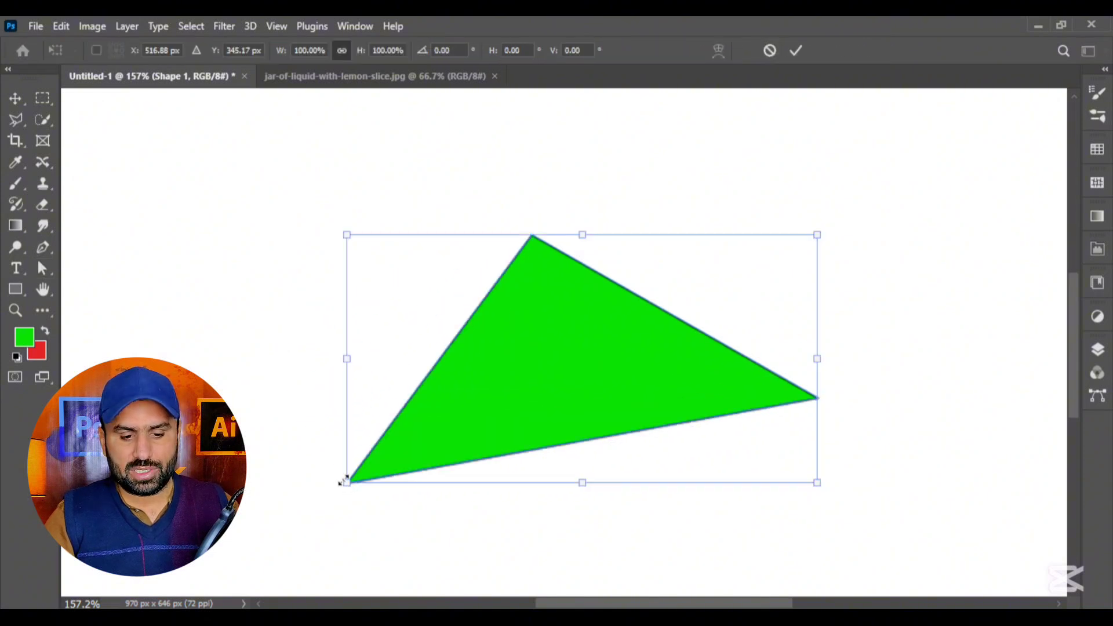
mouse_move(530, 320)
left_mouse_down()
mouse_move(568, 293)
mouse_move(668, 336)
mouse_move(482, 316)
mouse_move(533, 336)
left_mouse_up()
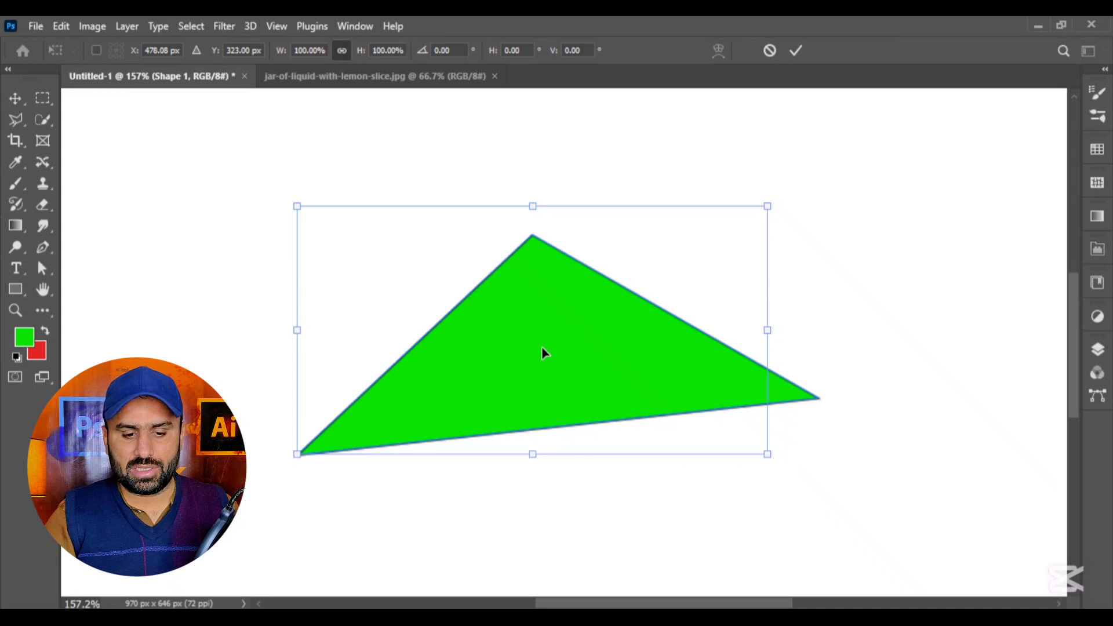
left_click_drag(166, 157, 775, 457)
key("ctrl+z")
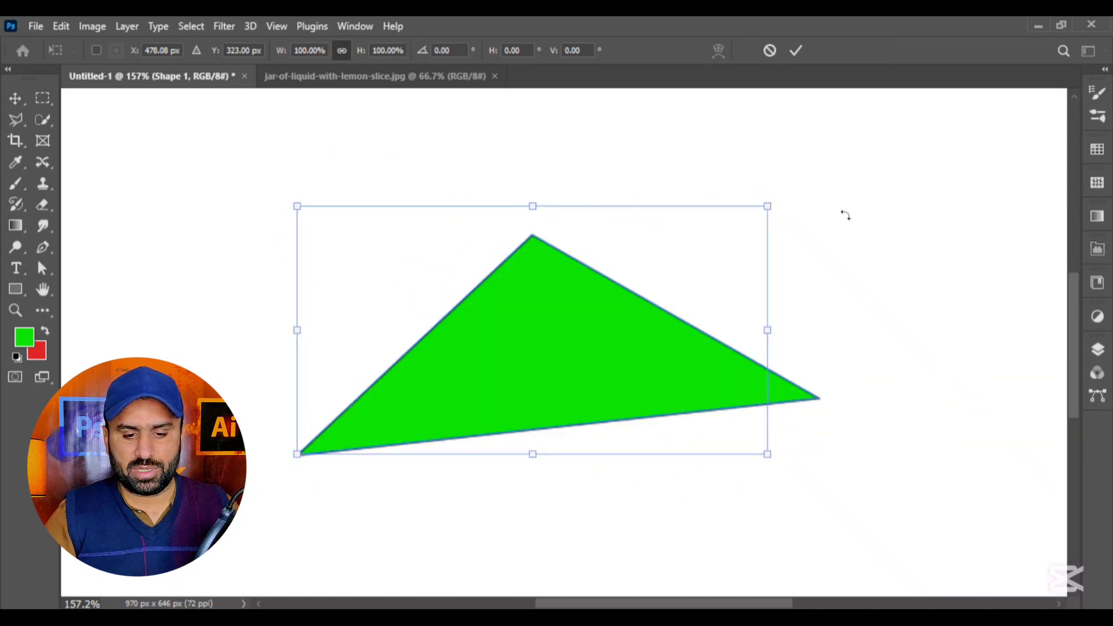
left_click(14, 101)
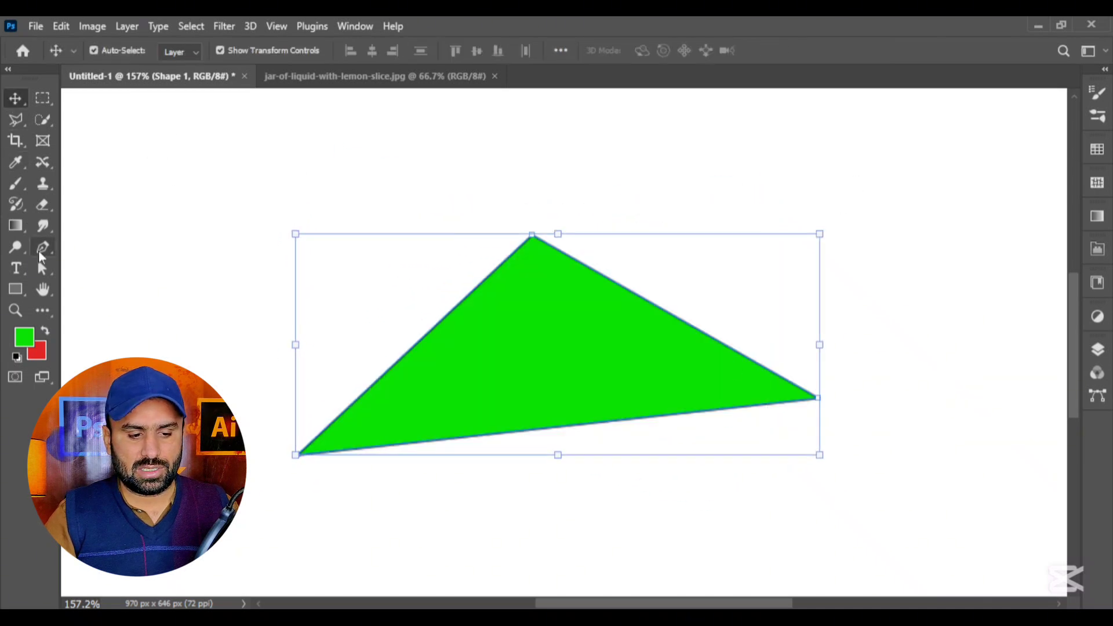
Select all the triangle's anchor points with direct selection, then move the whole shape up and right and back with Free Transform
left_click(43, 272)
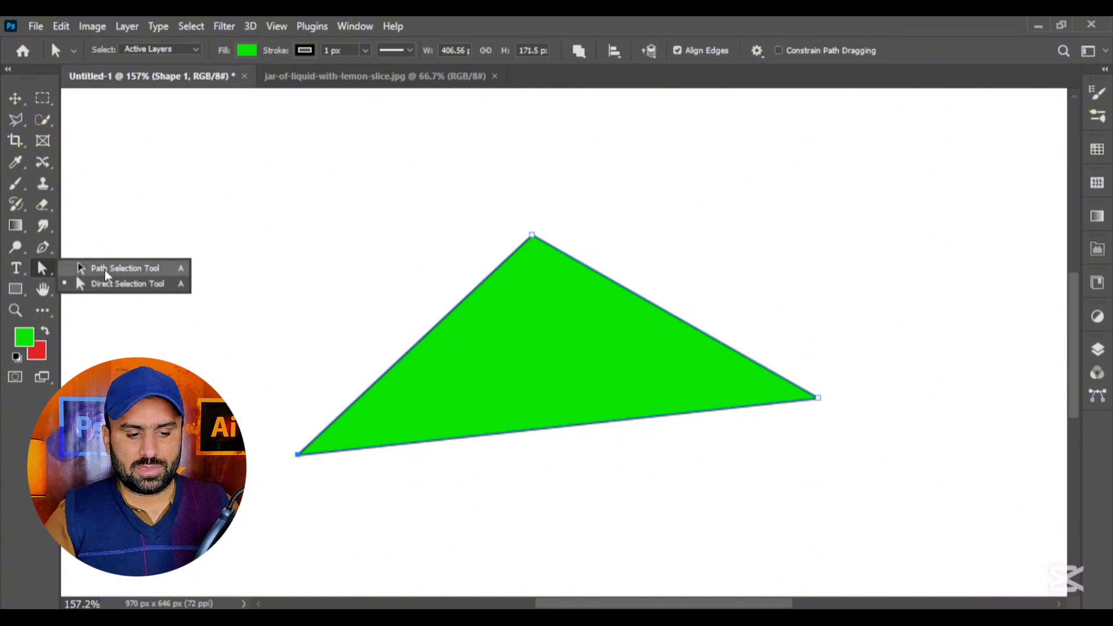
left_click(108, 284)
left_click_drag(241, 173, 911, 545)
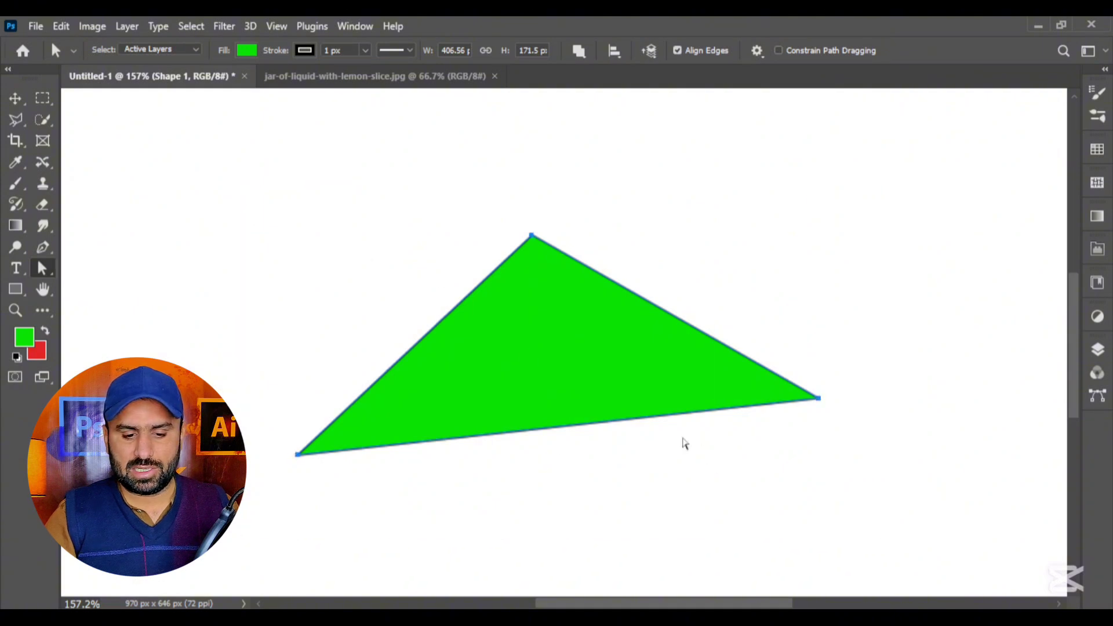
left_click_drag(578, 312, 595, 298)
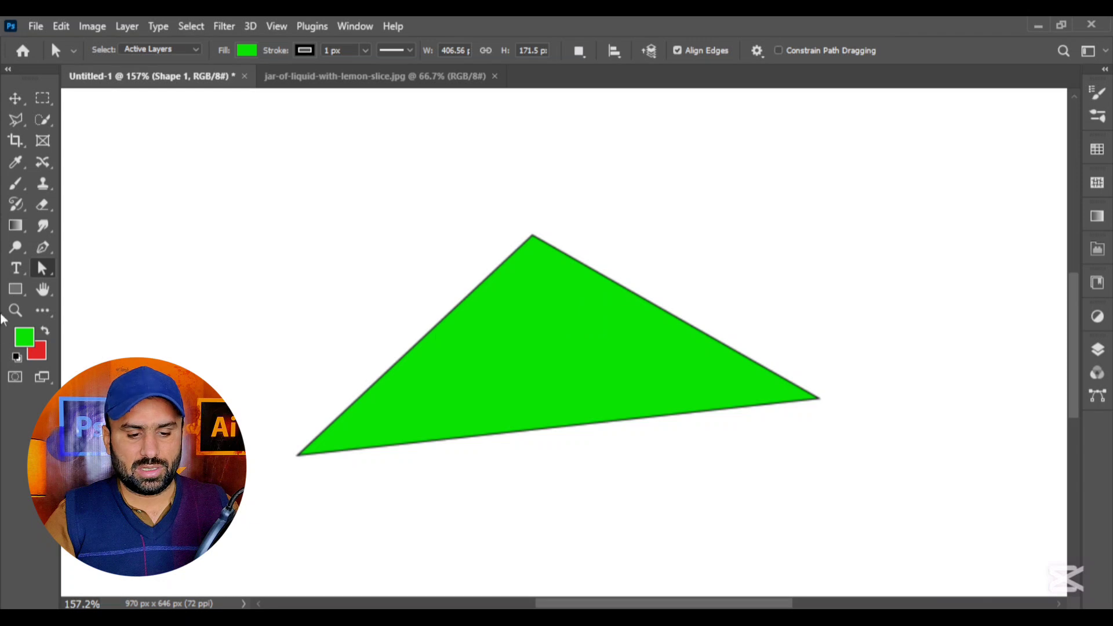
key("ctrl+t")
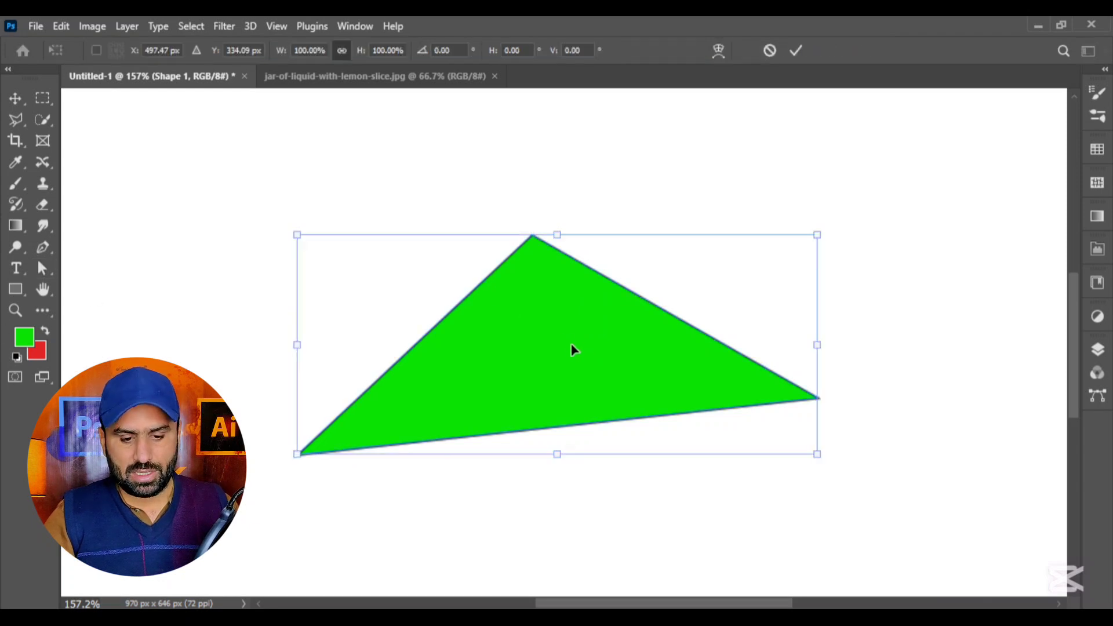
left_click_drag(571, 344, 648, 278)
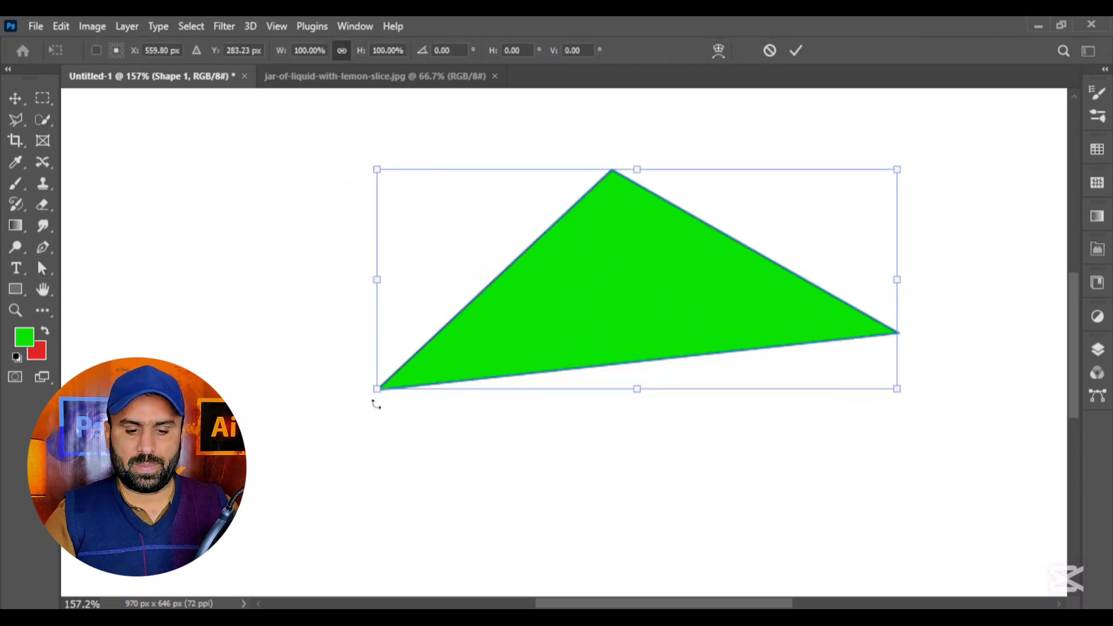
left_click_drag(458, 343, 378, 408)
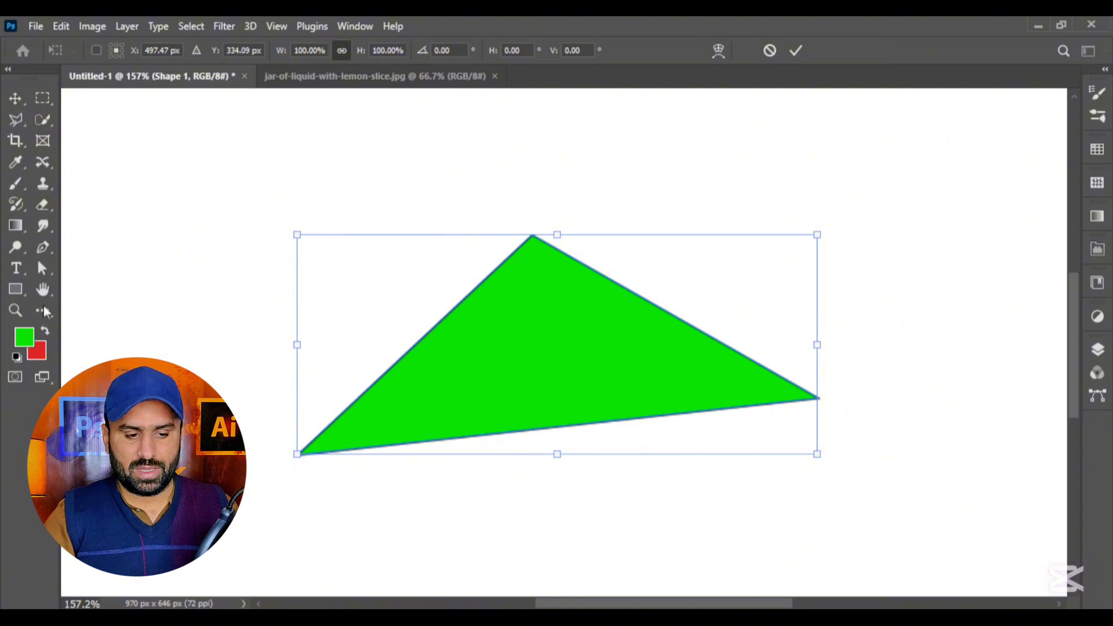
Add an anchor point near the middle of the triangle's lower edge with the Pen tool and bend the edge using its direction handles
left_click(43, 248)
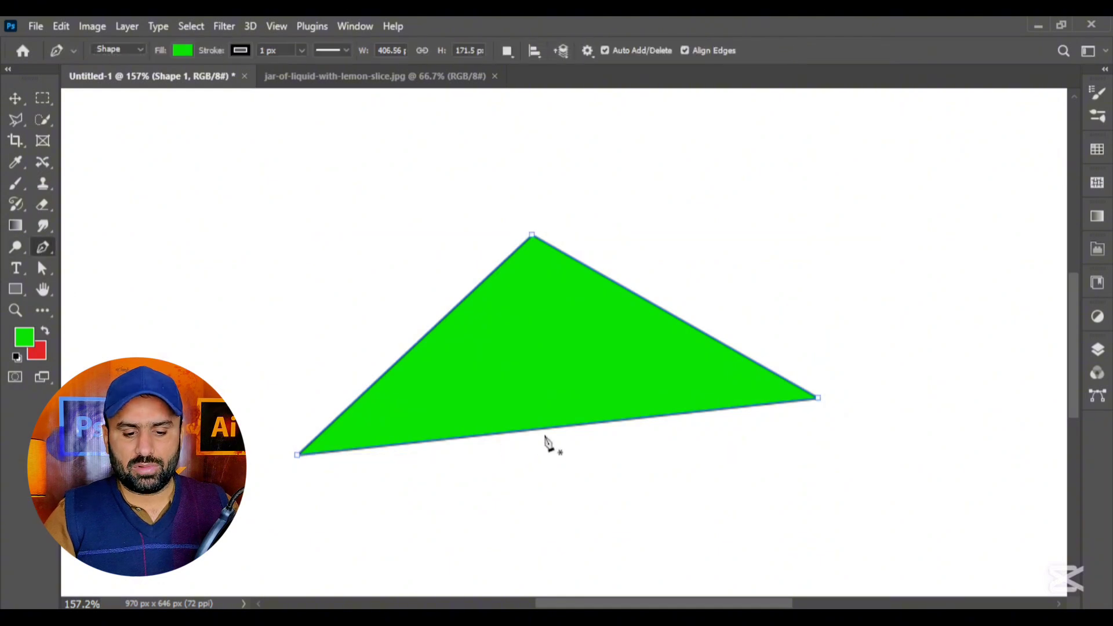
scroll(561, 444, "up", 2)
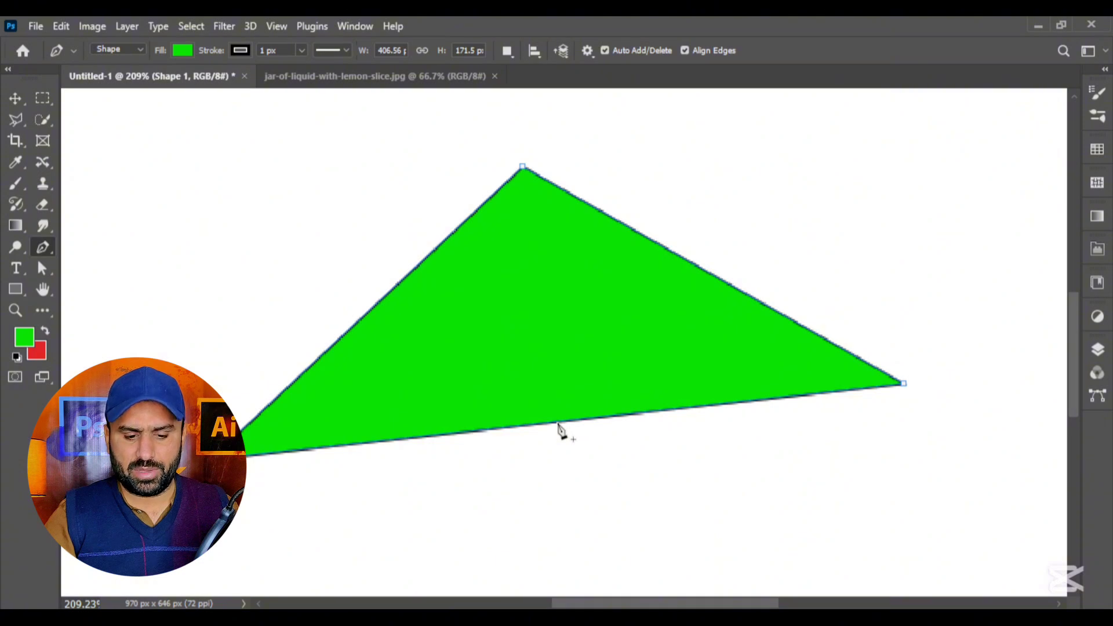
left_click(558, 423)
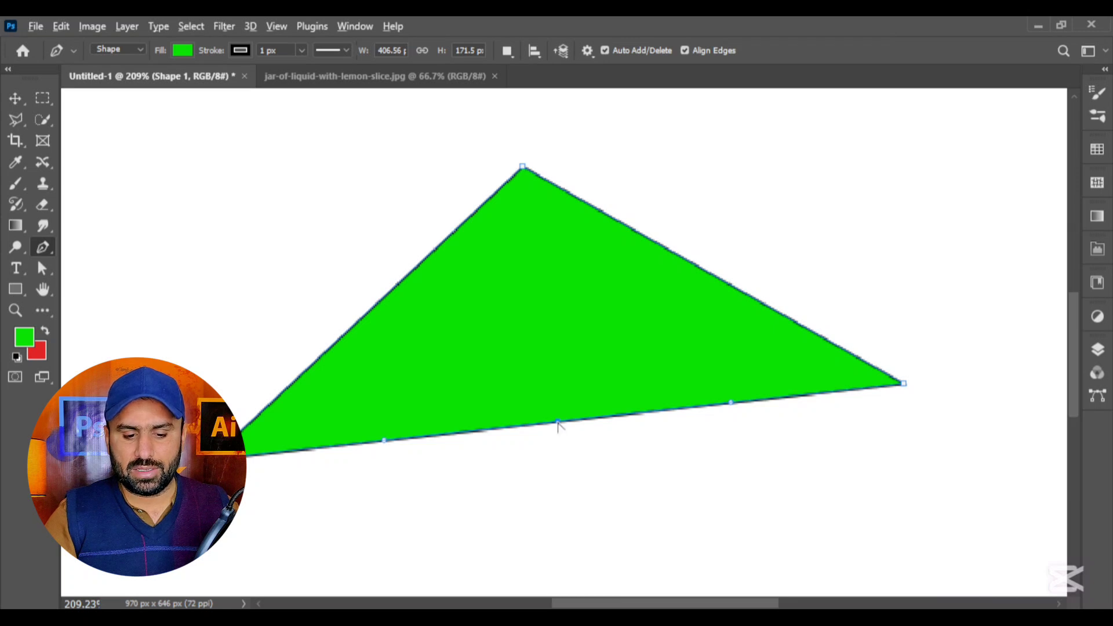
left_click_drag(558, 426, 456, 436)
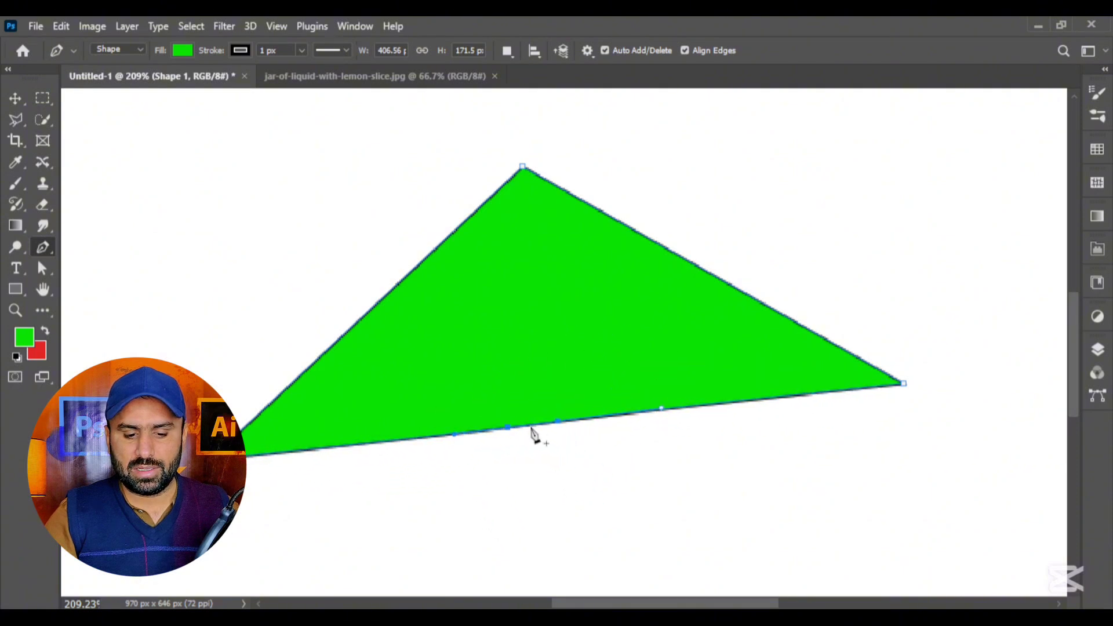
left_click_drag(558, 421, 554, 464)
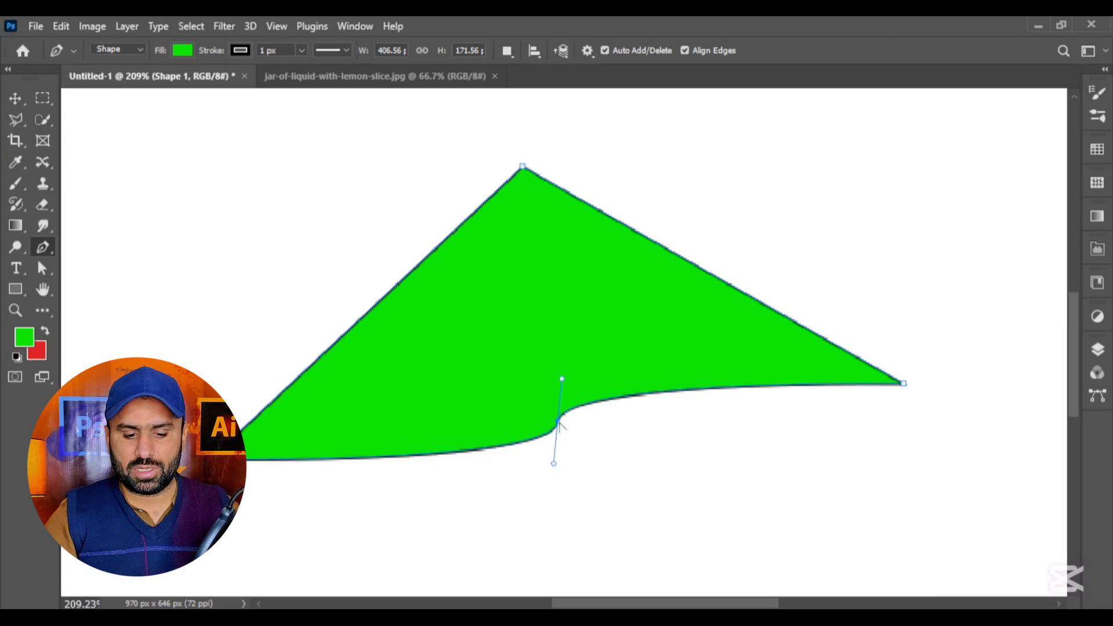
left_click_drag(558, 424, 563, 472)
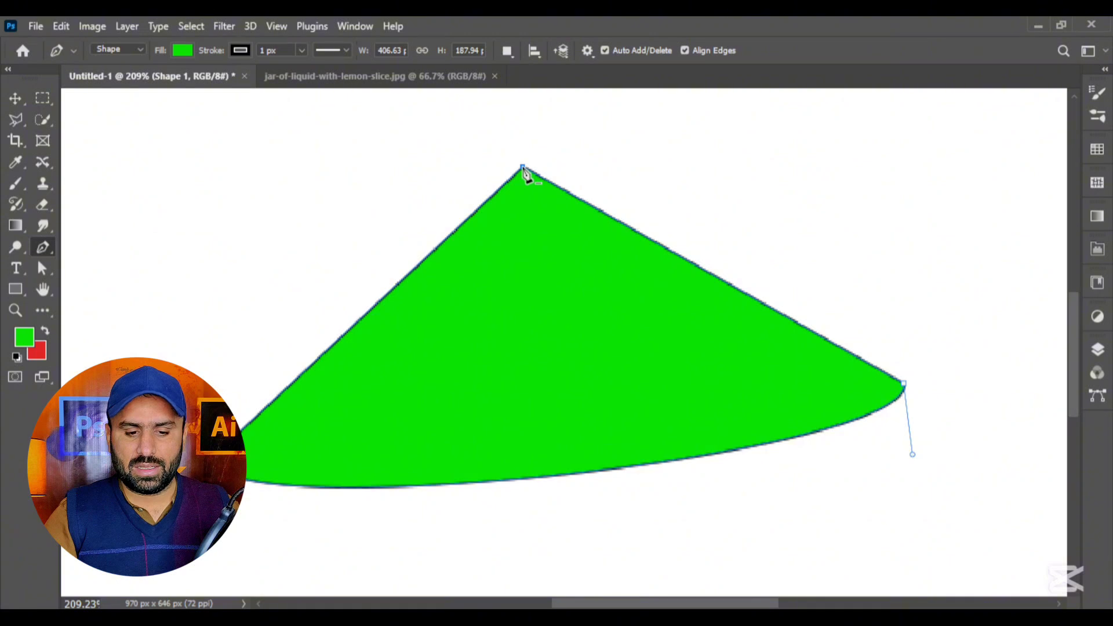
Undo the triangle's lower-edge curve and lower-left corner edits, and delete the Shape 1 layer
key("ctrl+z")
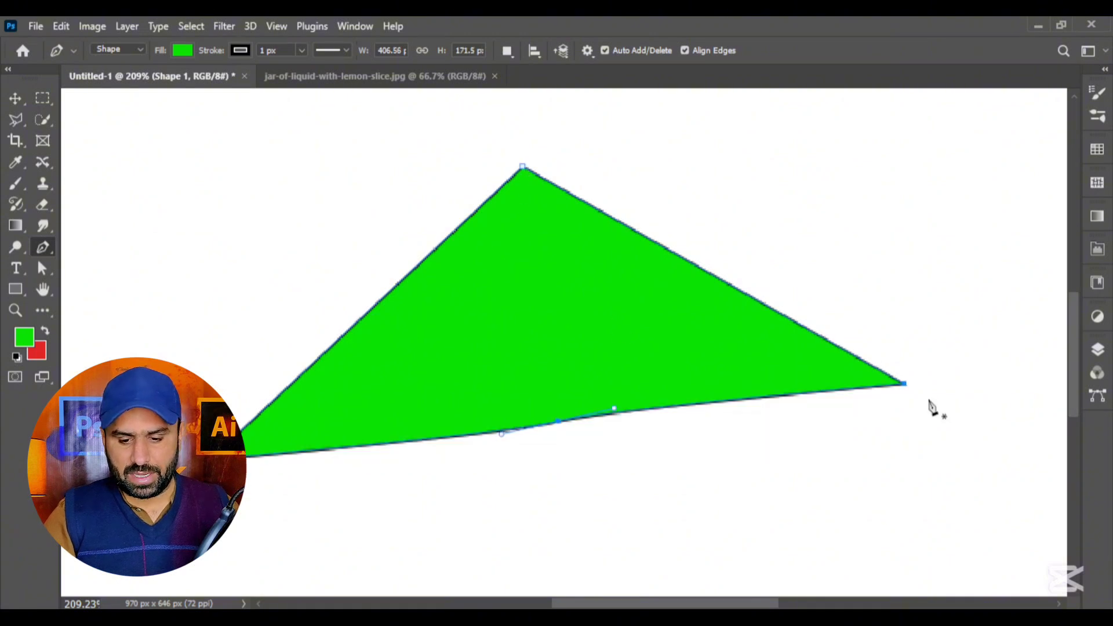
key("ctrl+z")
left_click(1097, 349)
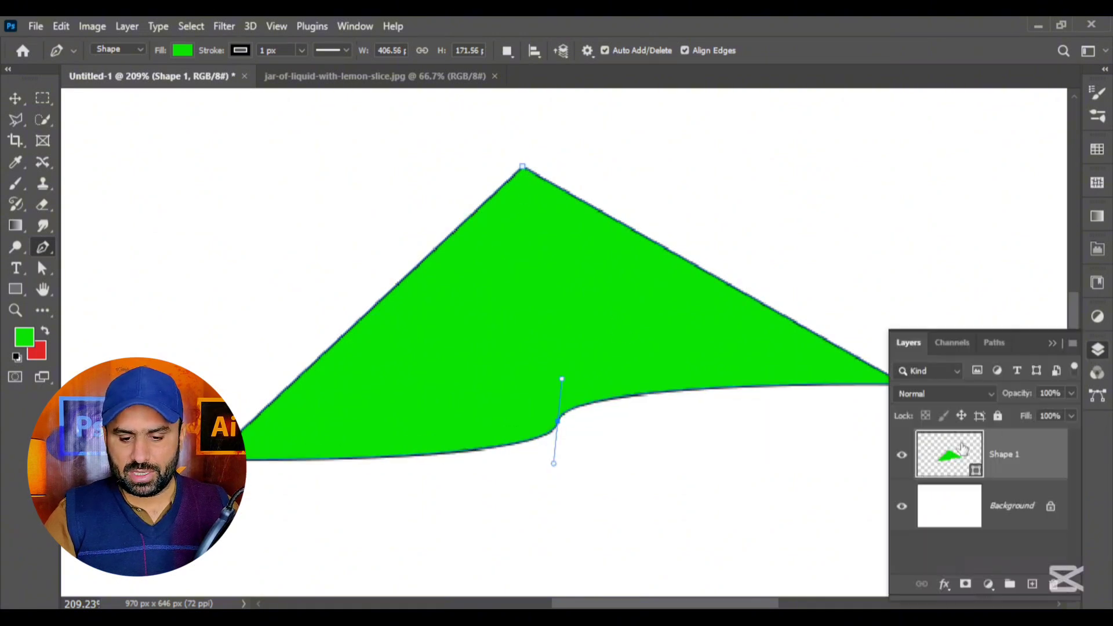
key("ctrl+z")
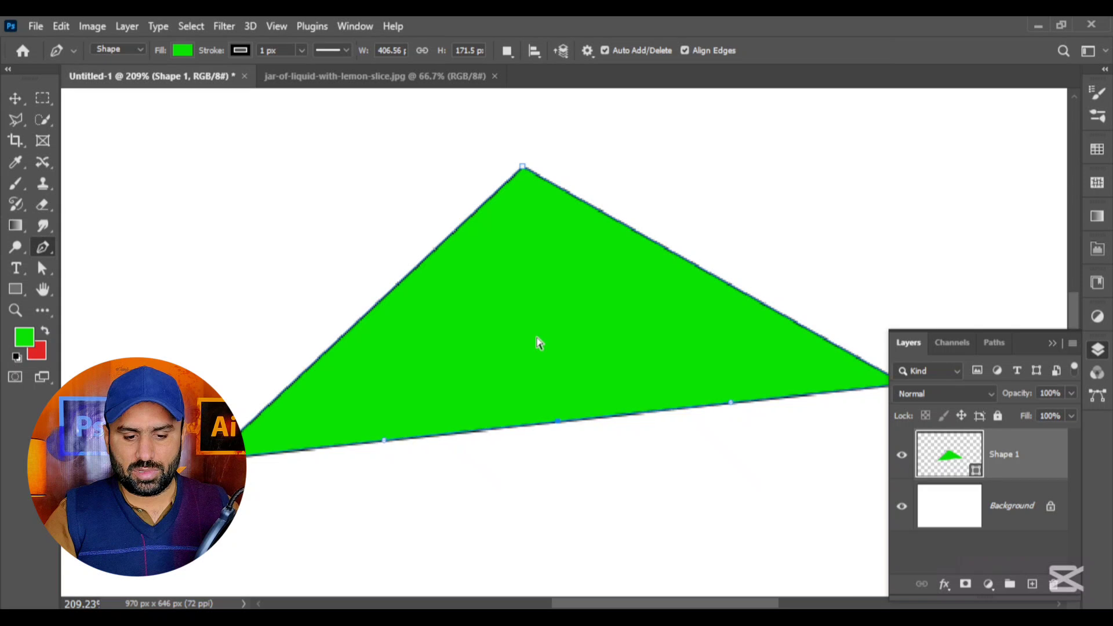
key("ctrl+z")
key("ctrl+z")
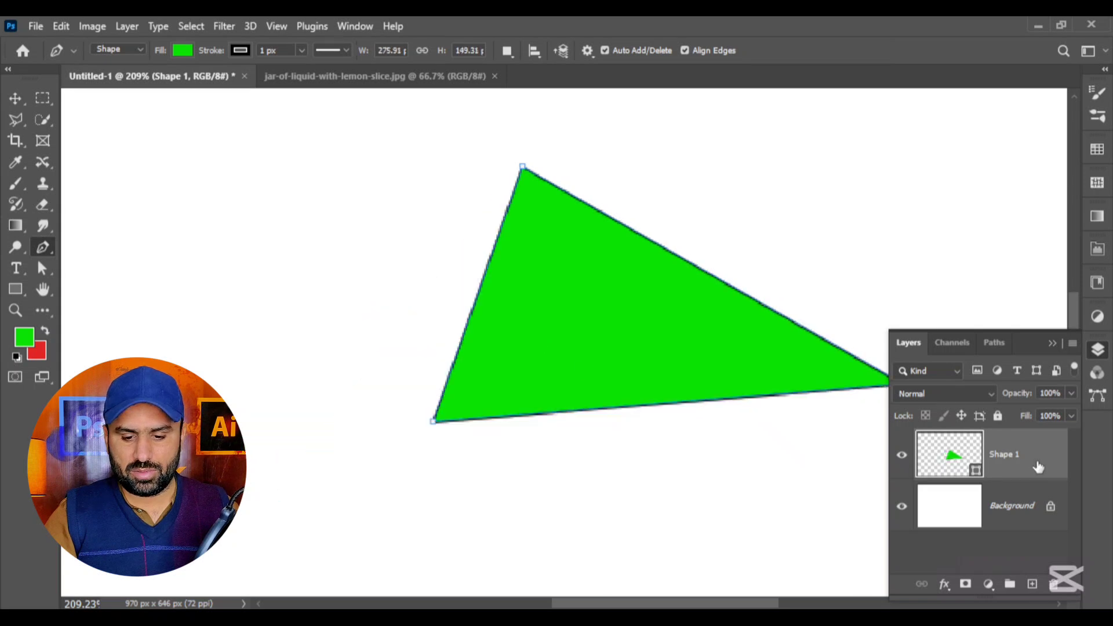
left_click_drag(1038, 467, 1056, 584)
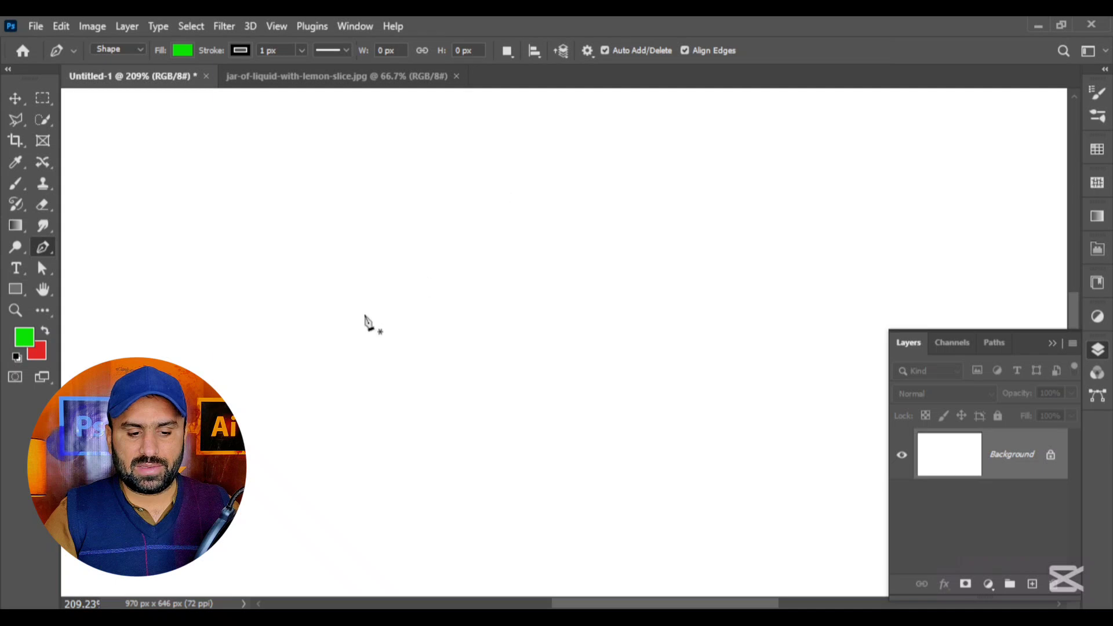
left_click(331, 349)
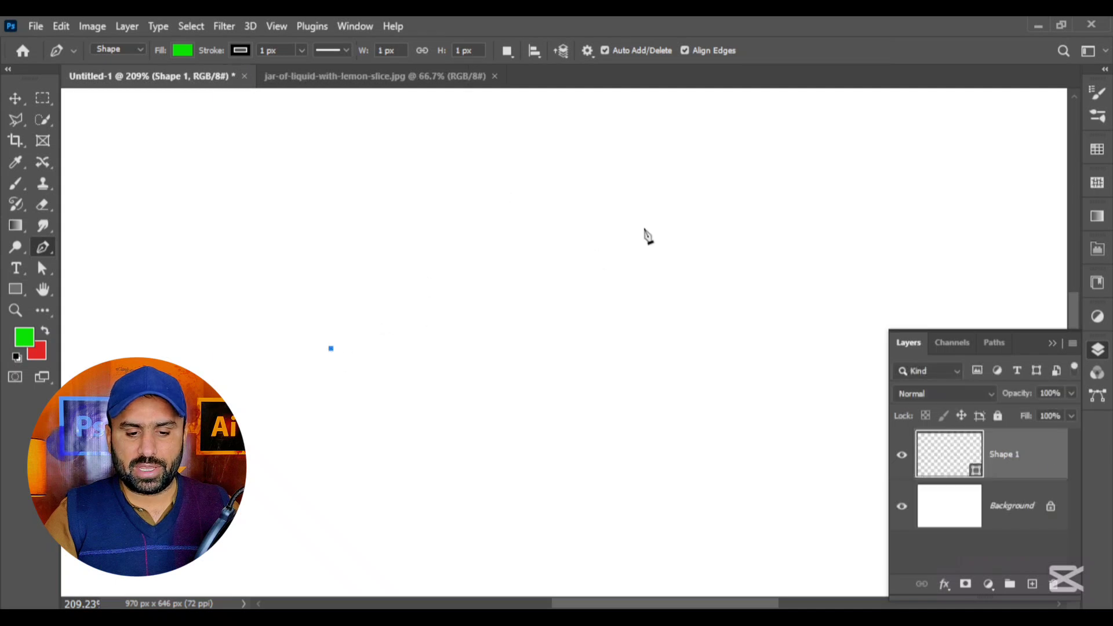
left_click_drag(651, 226, 836, 166)
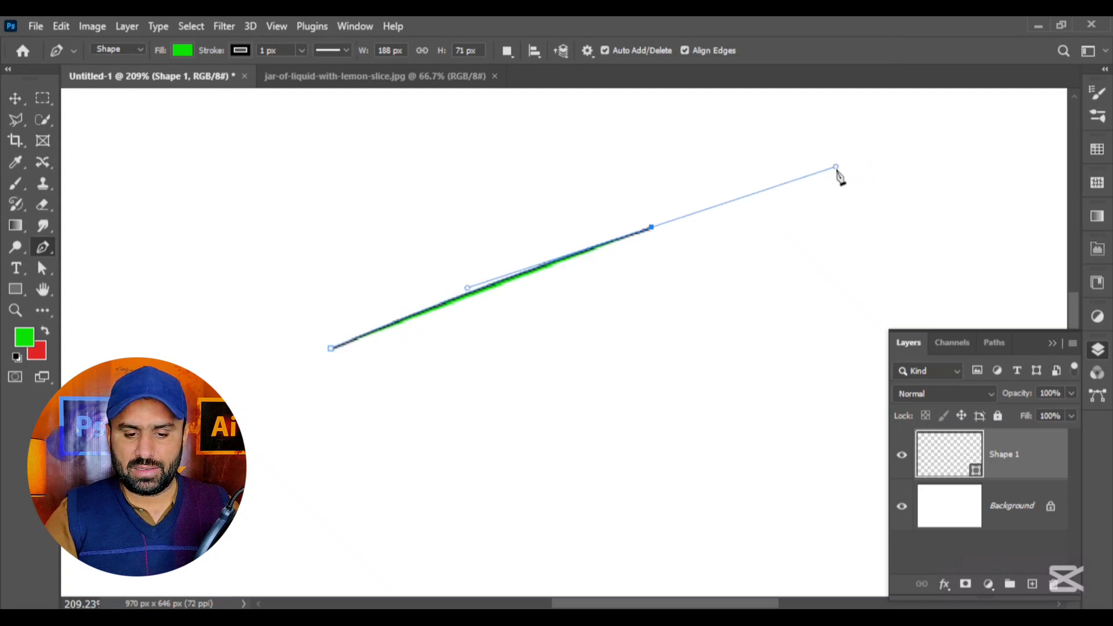
key("ctrl+z")
key("ctrl+z")
key("ctrl+z")
Draw an open curved shape about 171 by 96 px with the Pen tool, using three anchor points with a smooth middle one
left_click(301, 420)
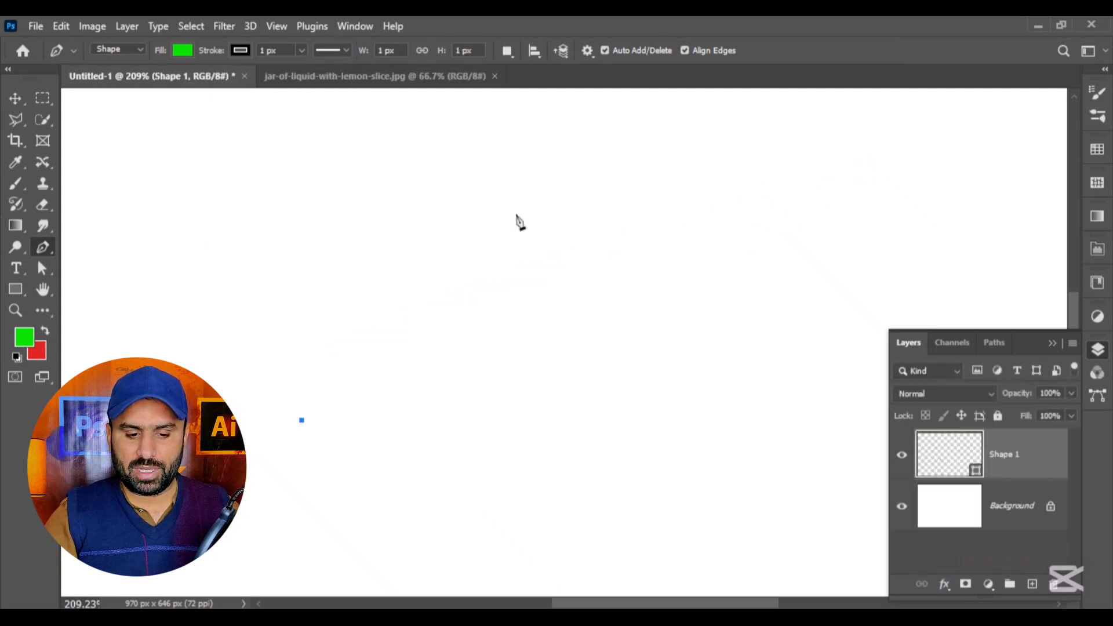
left_click_drag(431, 259, 675, 238)
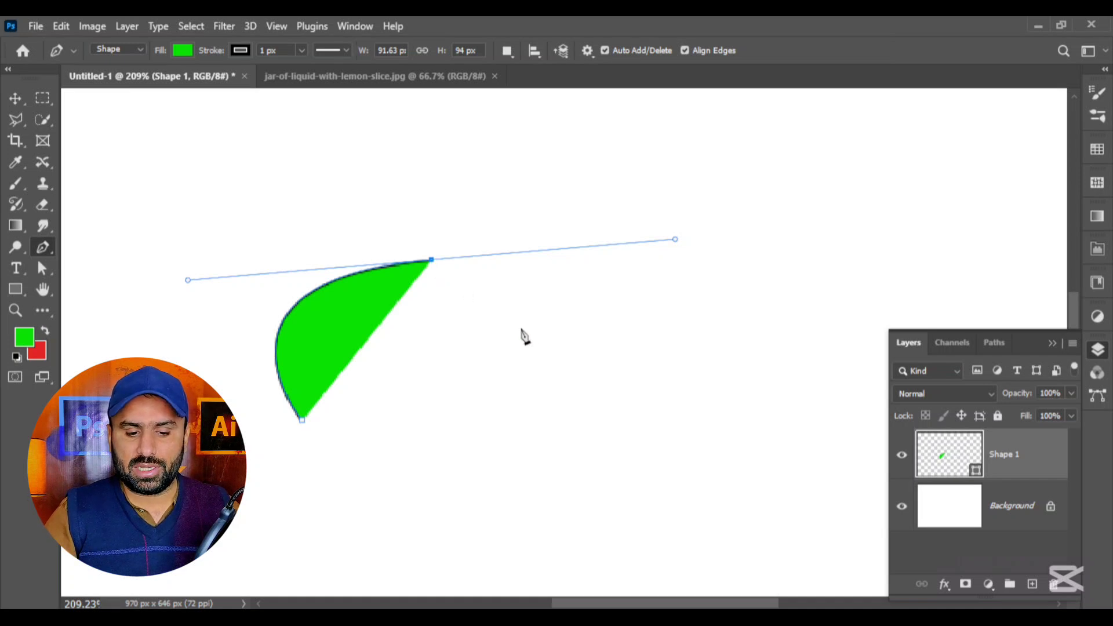
left_click(560, 357)
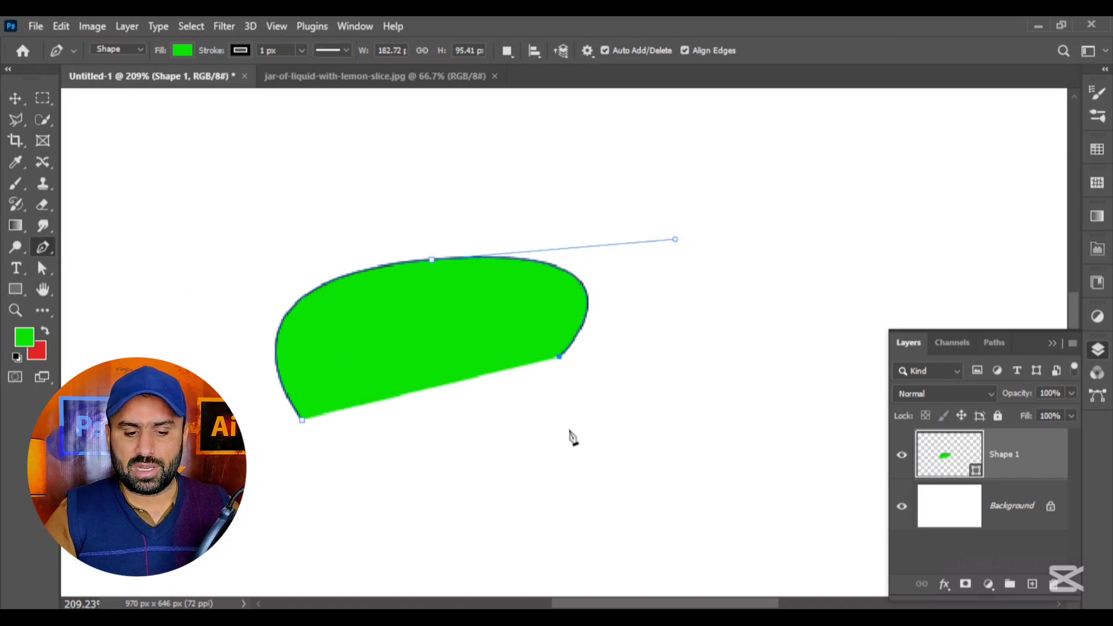
key("ctrl+z")
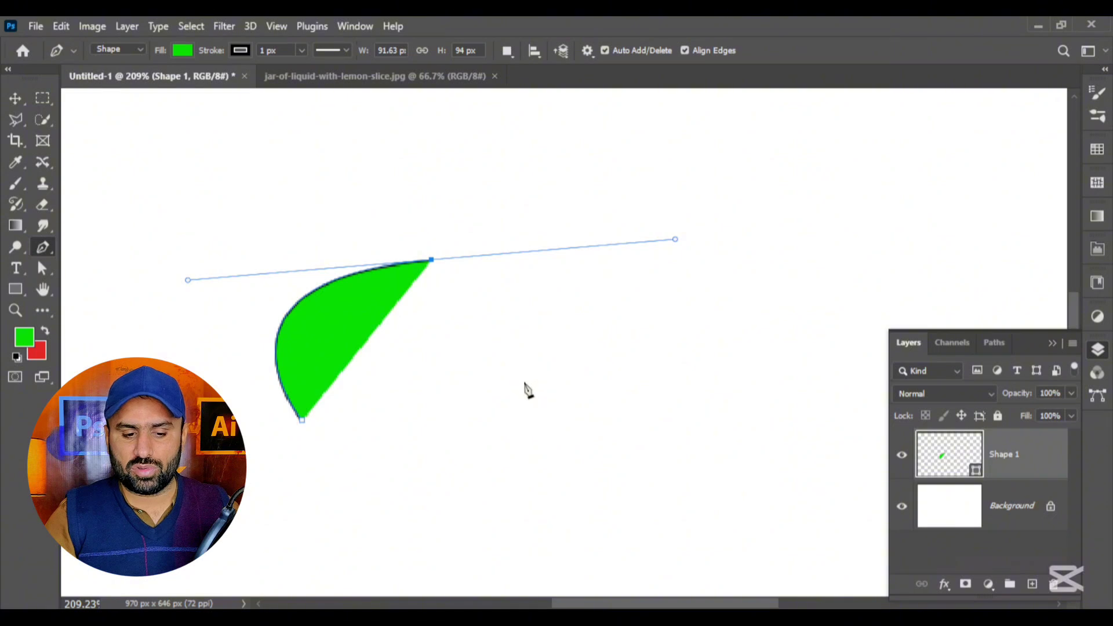
left_click(514, 330)
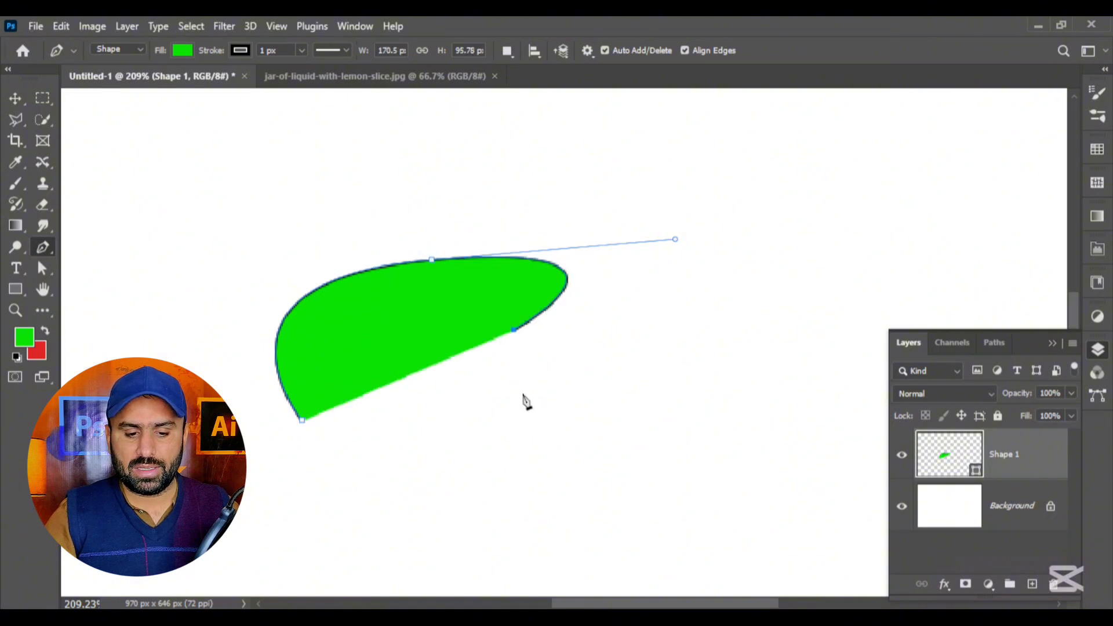
Try to extend the curved shape downward with straight and curved segments and adjusted handles, and undo the added segments
left_click_drag(515, 382, 683, 410)
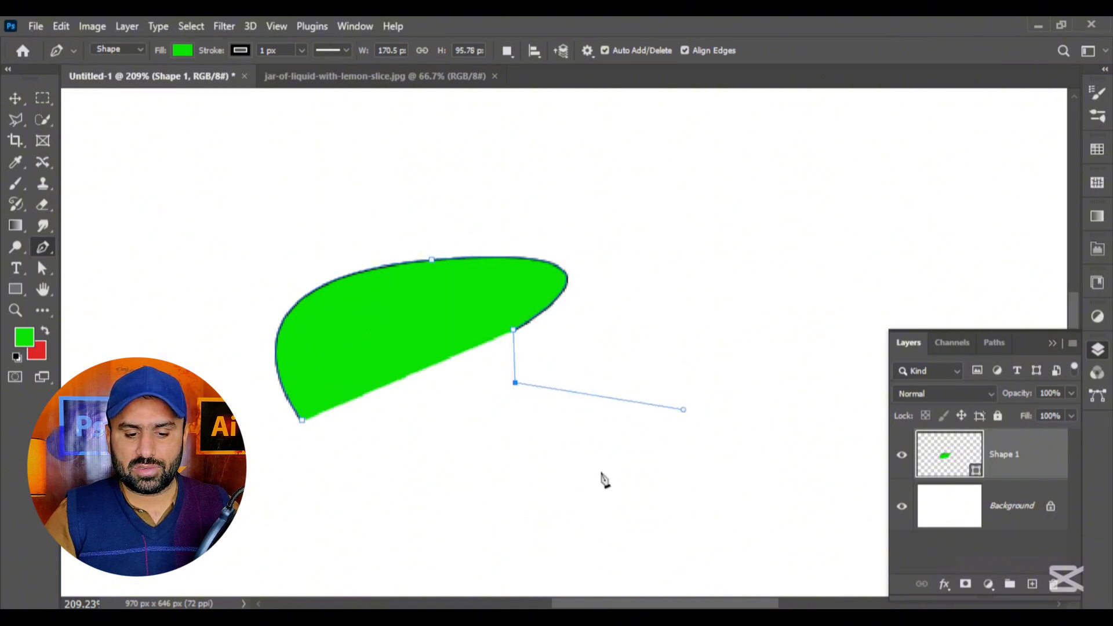
left_click(568, 481)
left_click_drag(487, 520, 427, 539)
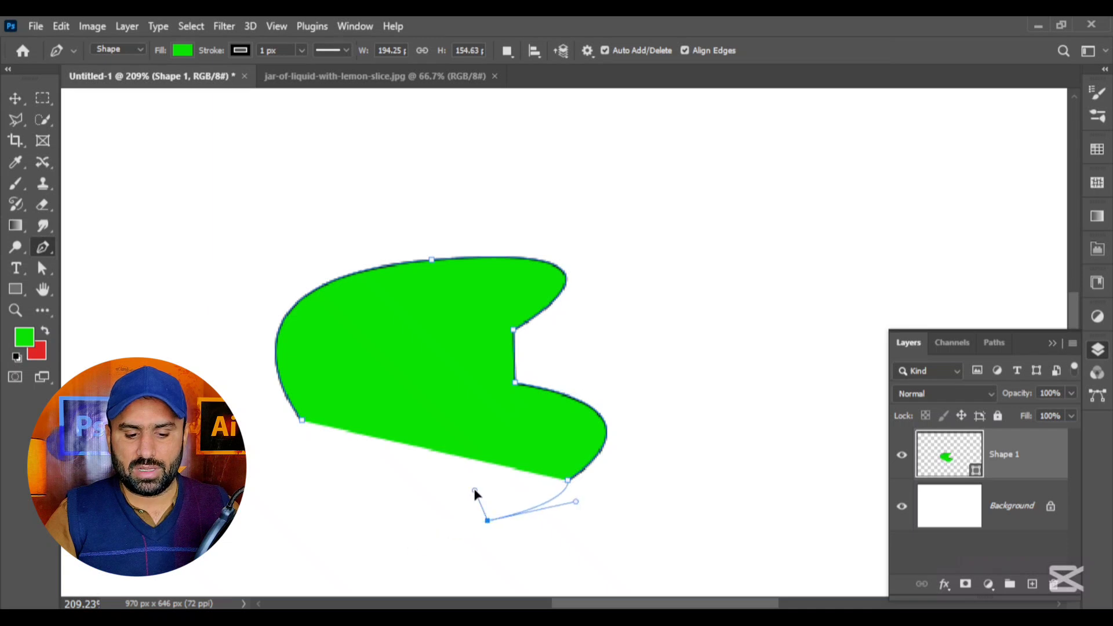
left_click_drag(474, 488, 510, 533)
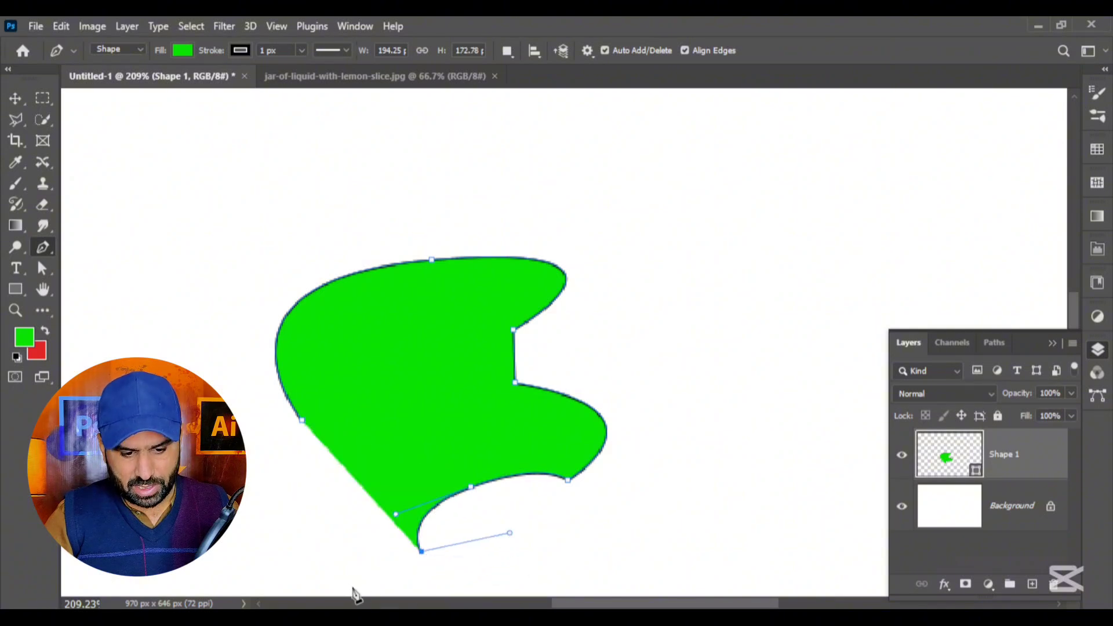
left_click_drag(338, 552, 333, 499)
left_click_drag(322, 462, 320, 461)
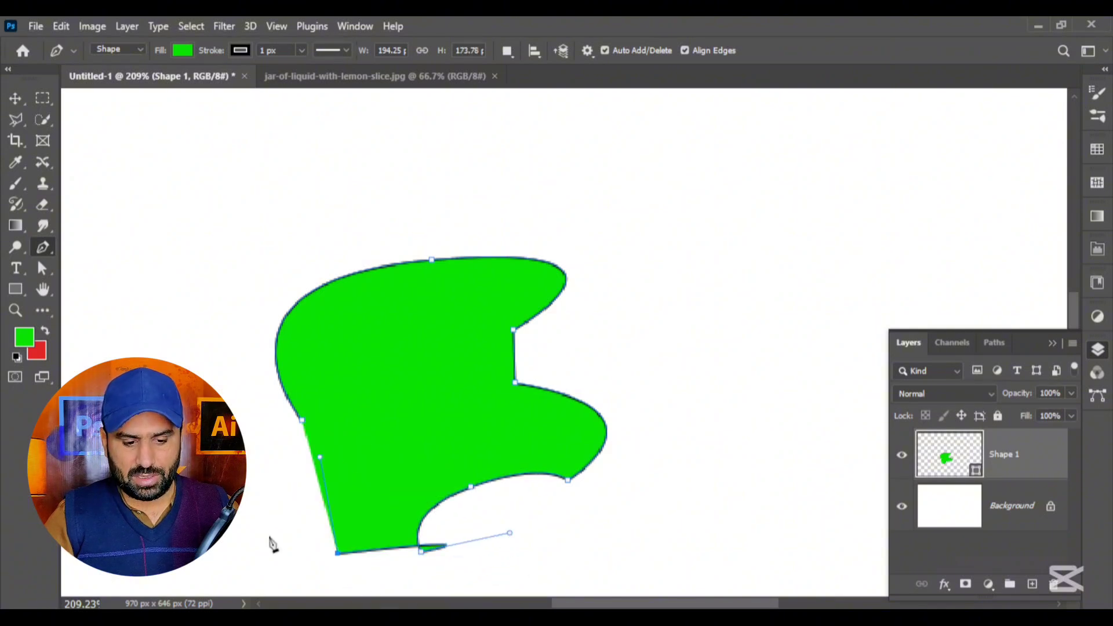
key("ctrl+z")
key("ctrl+z")
key("ctrl+z")
key("ctrl+z")
key("ctrl+z")
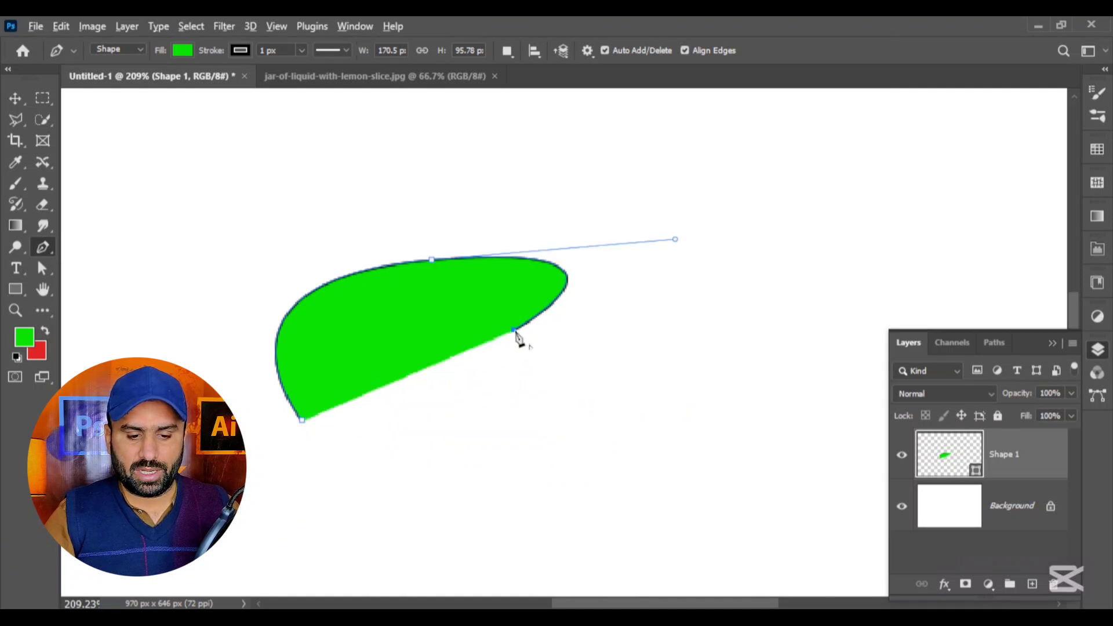
Extend the green shape from its right end with a straight downward segment, and try a curved segment beyond it before undoing that curve
left_click_drag(533, 348, 511, 434)
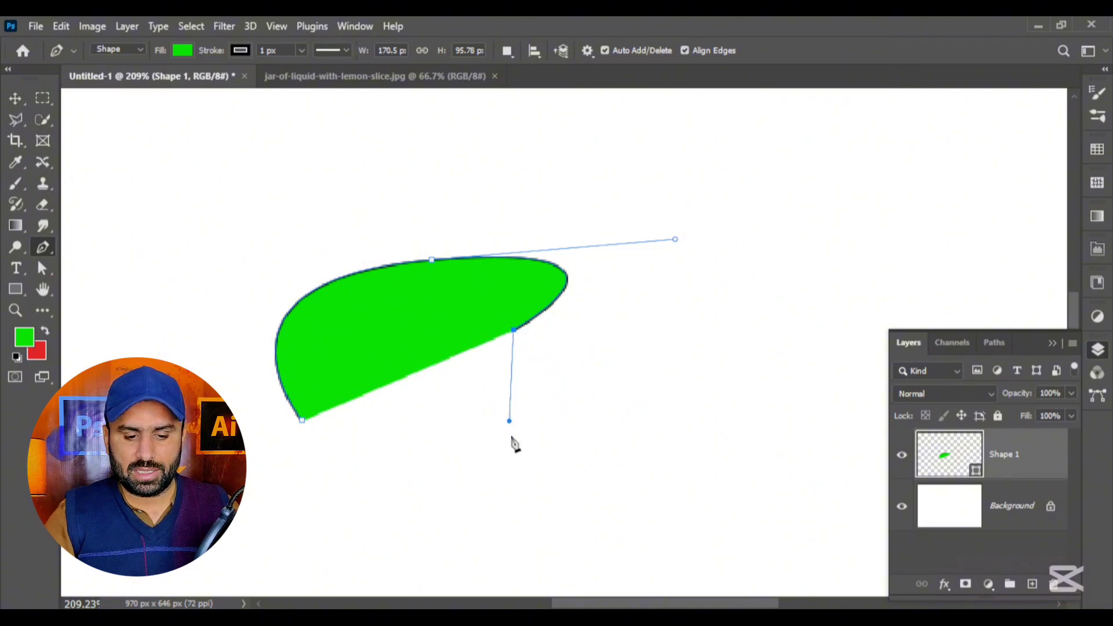
left_click(512, 437)
left_click_drag(583, 485, 665, 462)
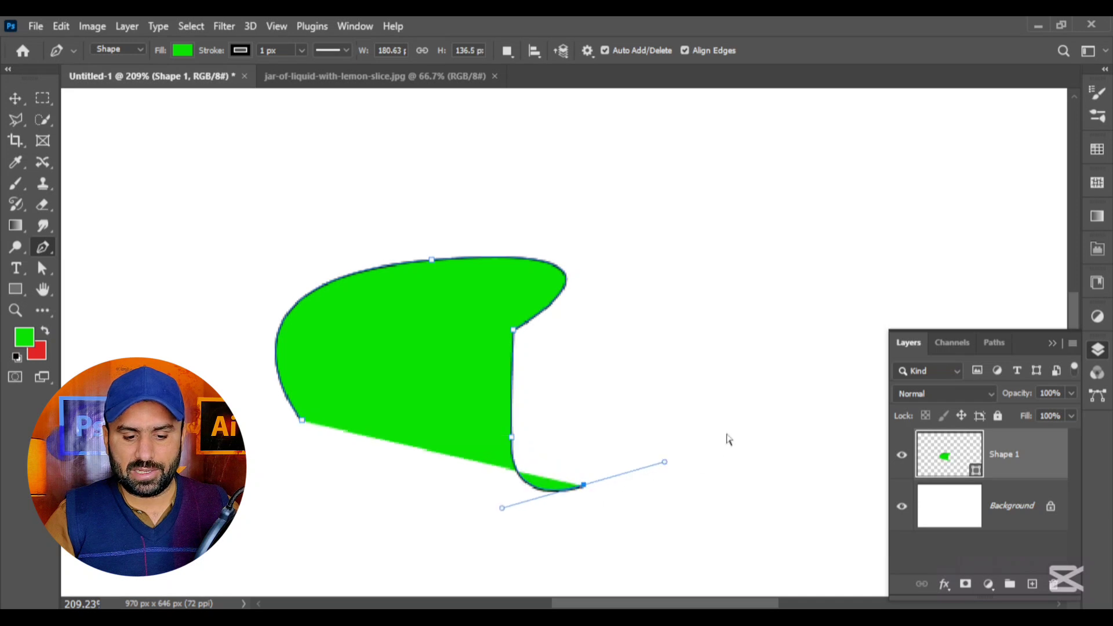
key("ctrl+z")
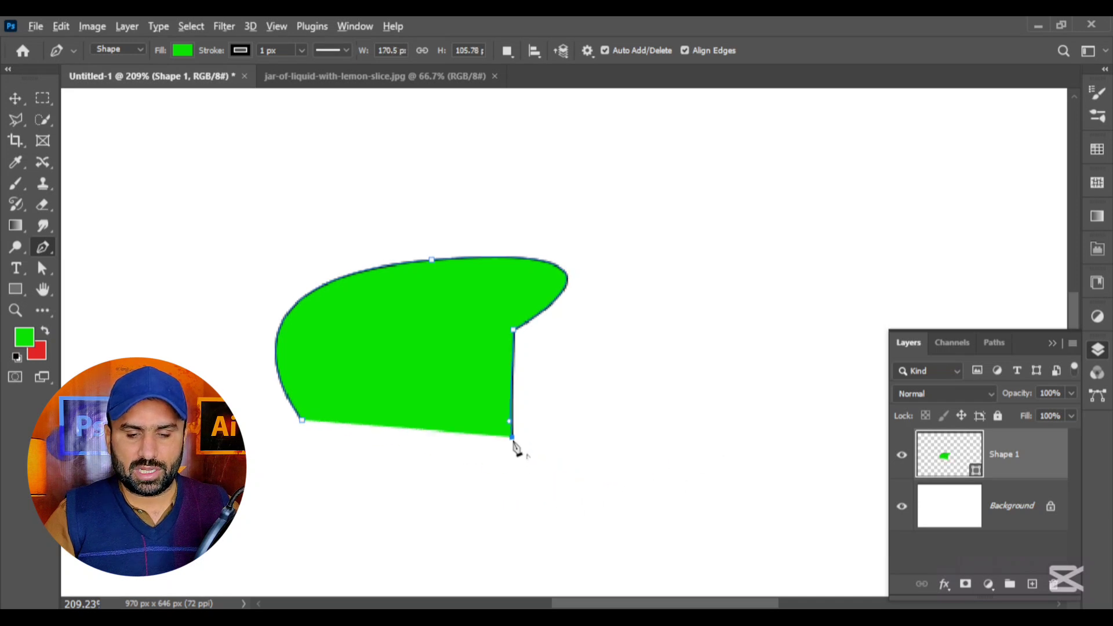
Add a lower-right anchor with a single handle pulled toward the left, and close in the lower side with a curved segment to a lower-left anchor
left_click_drag(509, 473, 382, 484)
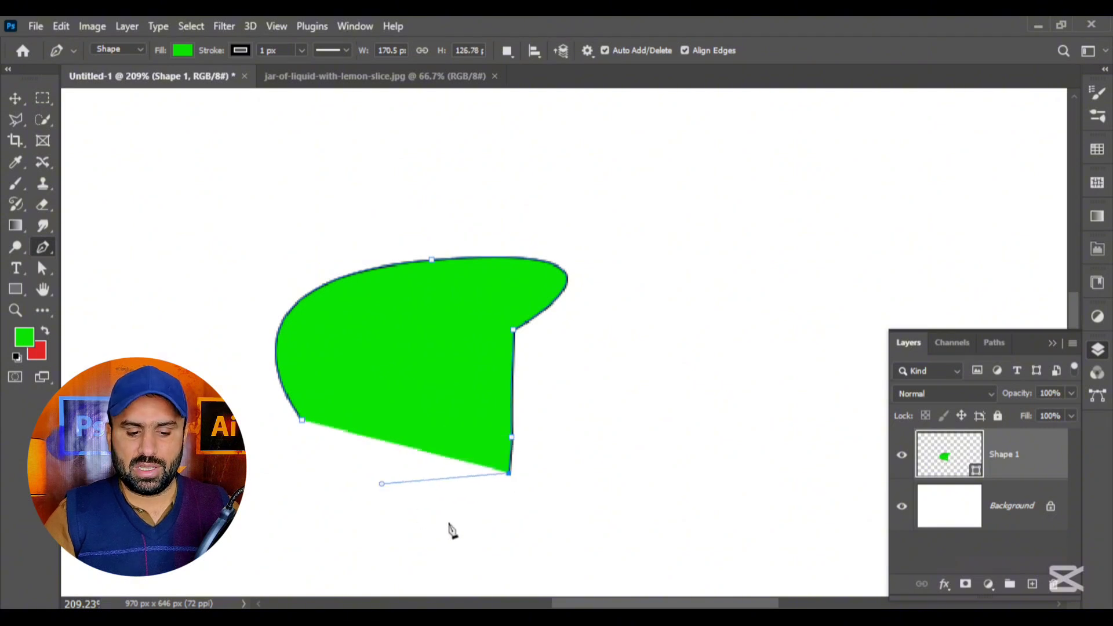
left_click(362, 491)
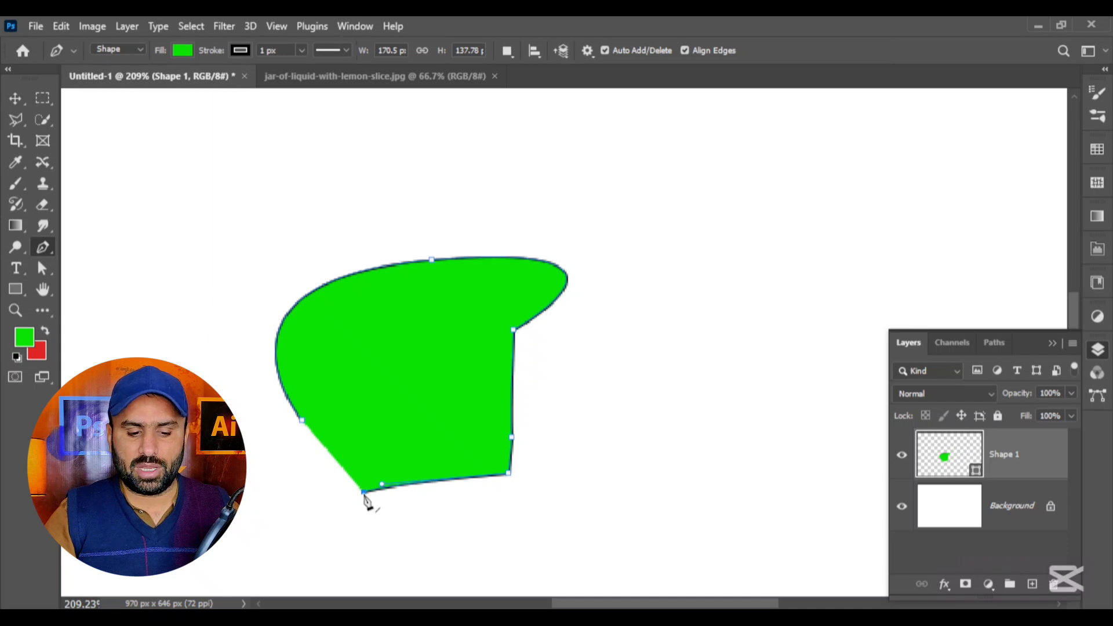
left_click_drag(364, 494, 424, 455)
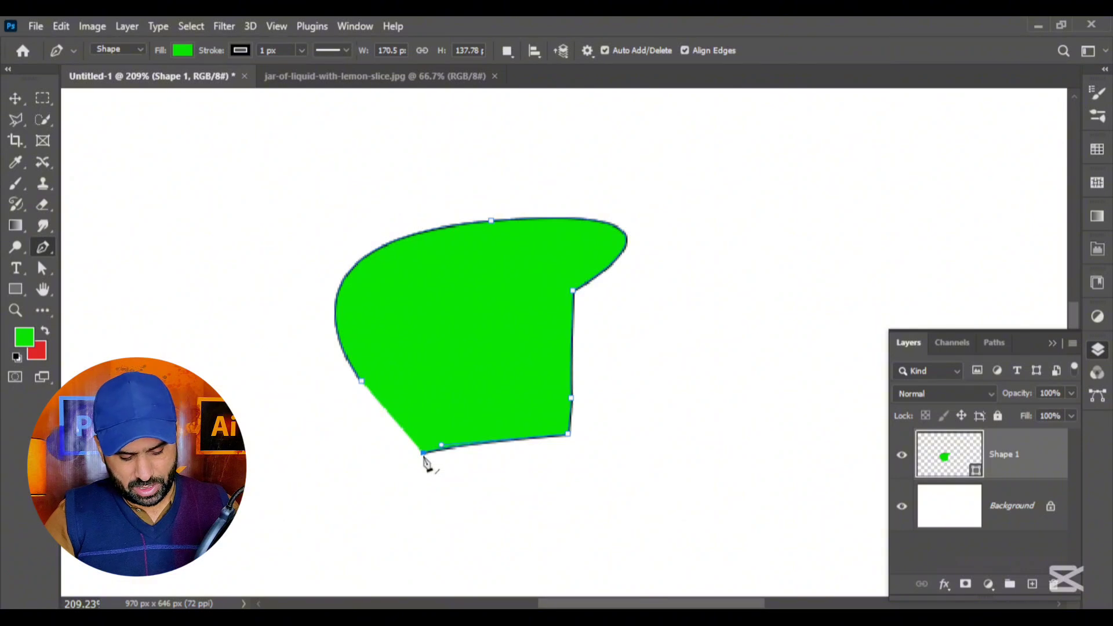
left_click_drag(395, 442, 485, 388)
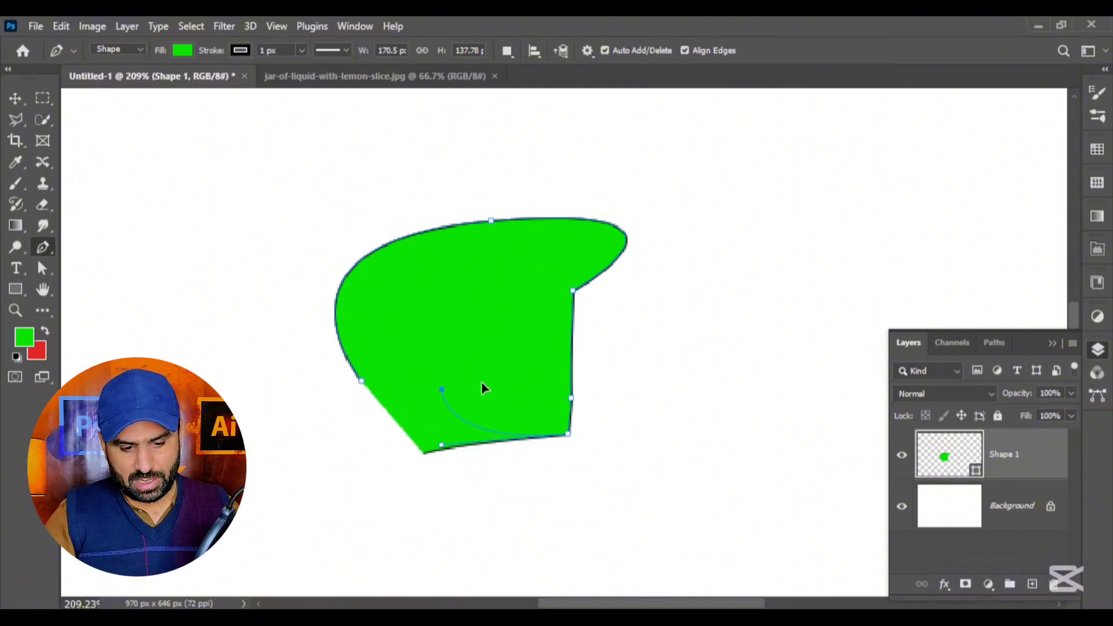
left_click_drag(393, 435, 400, 519)
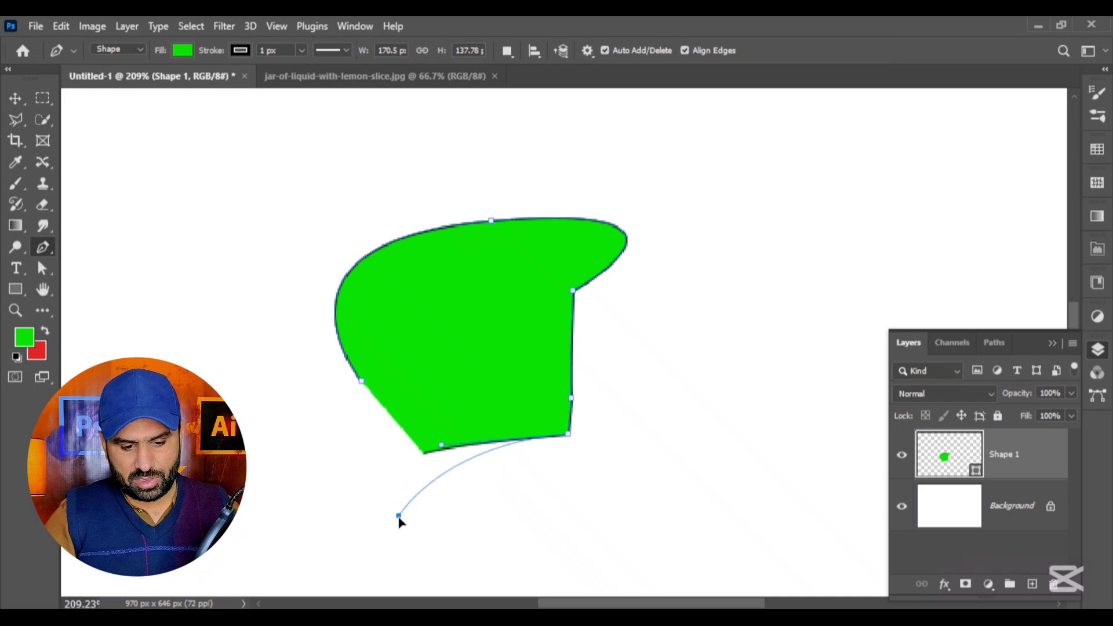
left_click(399, 516)
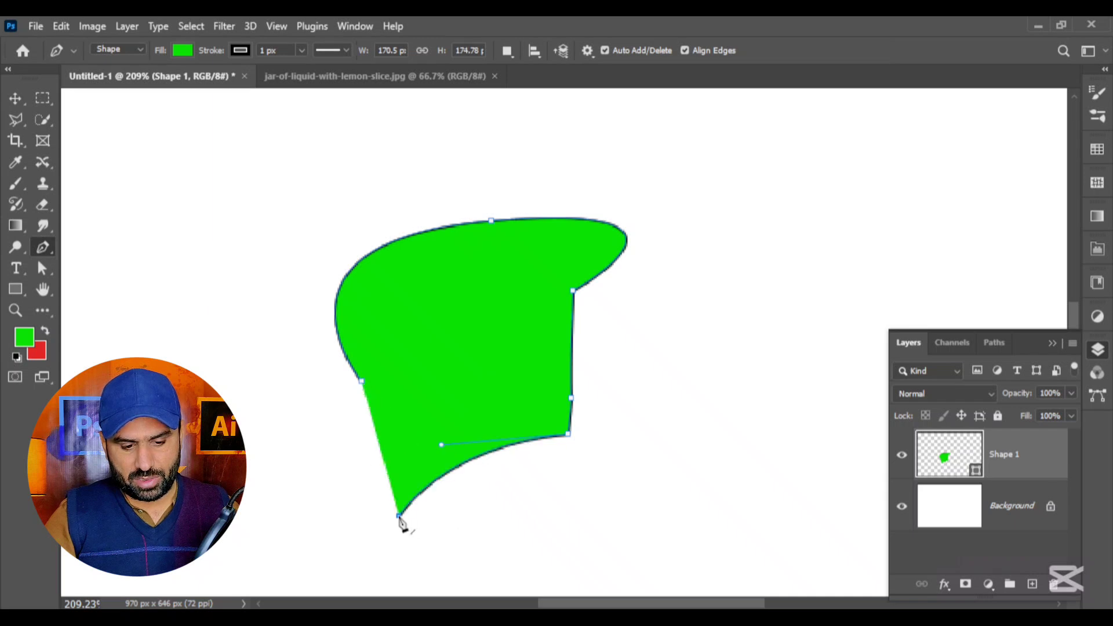
left_click_drag(399, 518, 409, 432)
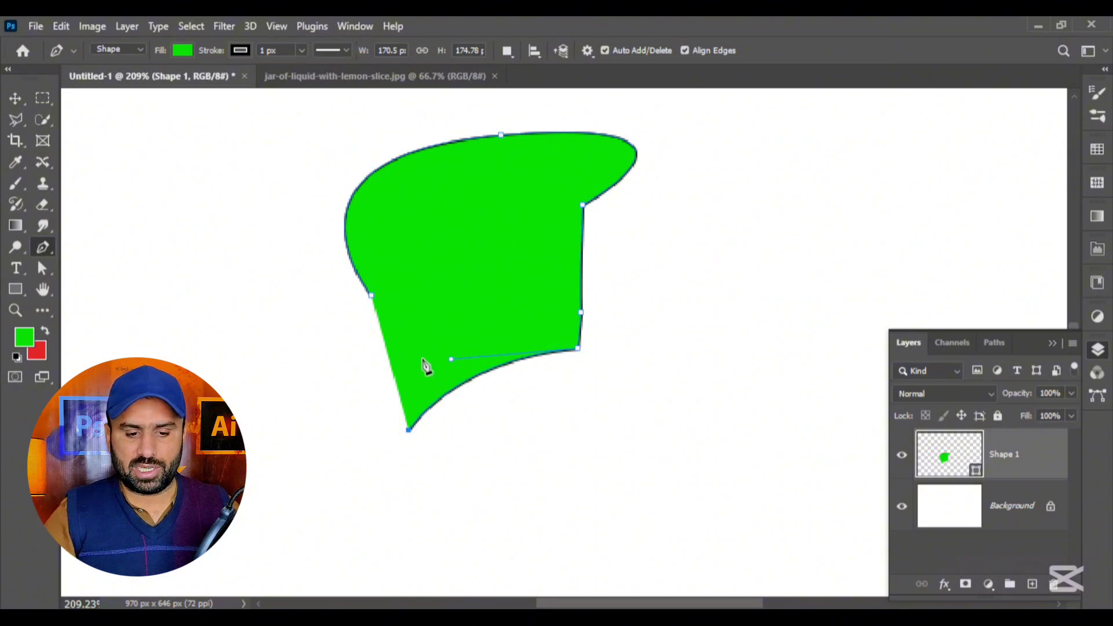
Delete the green shape with its Shape 1 layer, and set the Pen tool to Path mode
key("Delete")
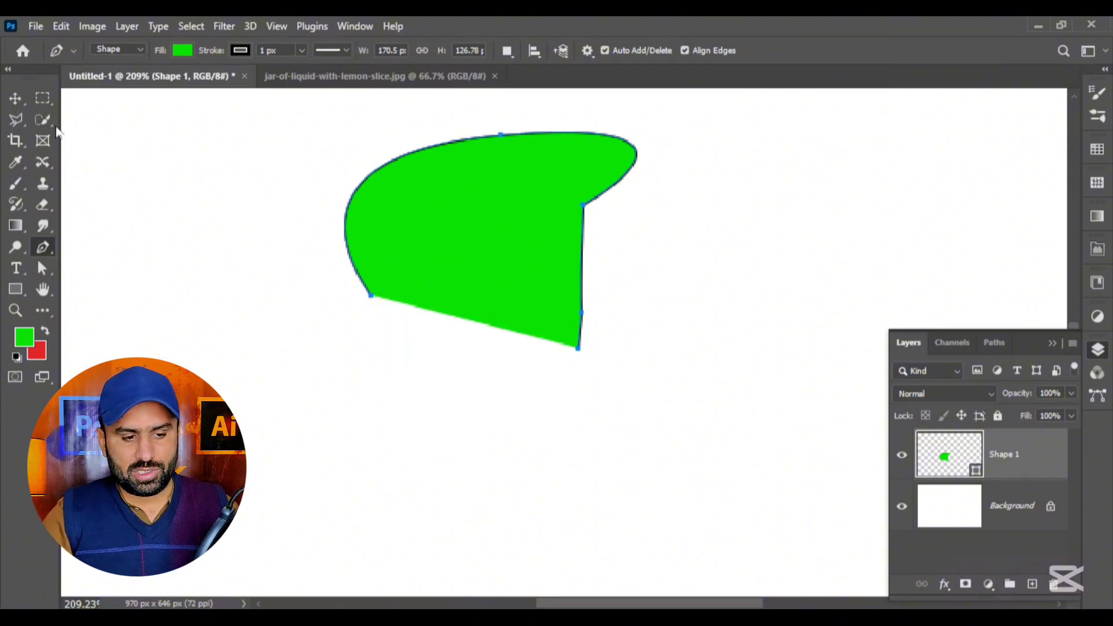
left_click(20, 98)
key("Delete")
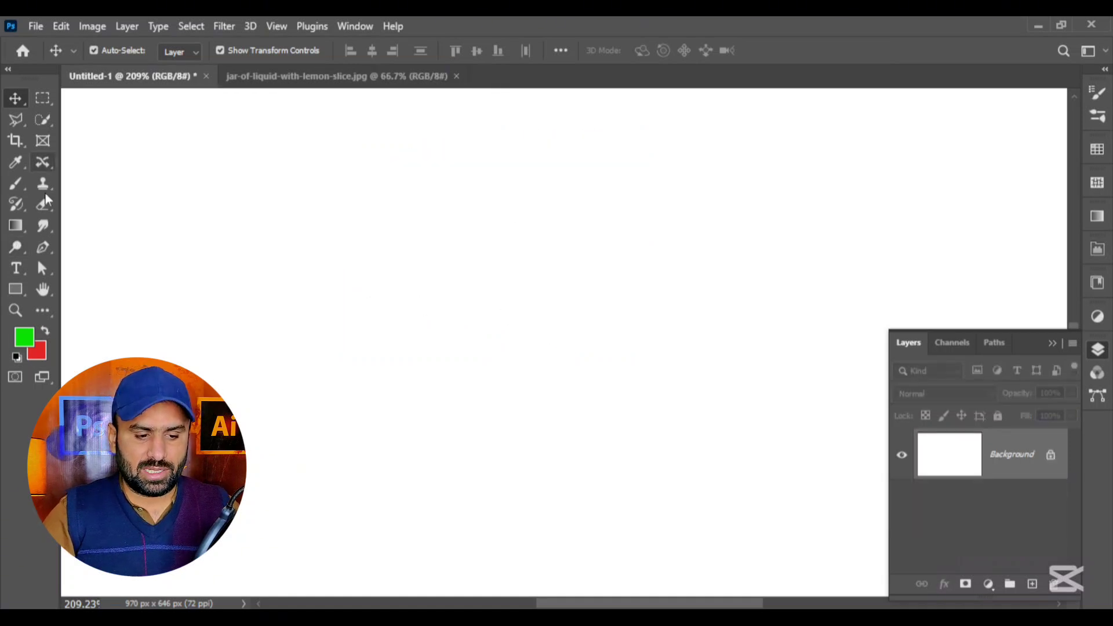
left_click(43, 249)
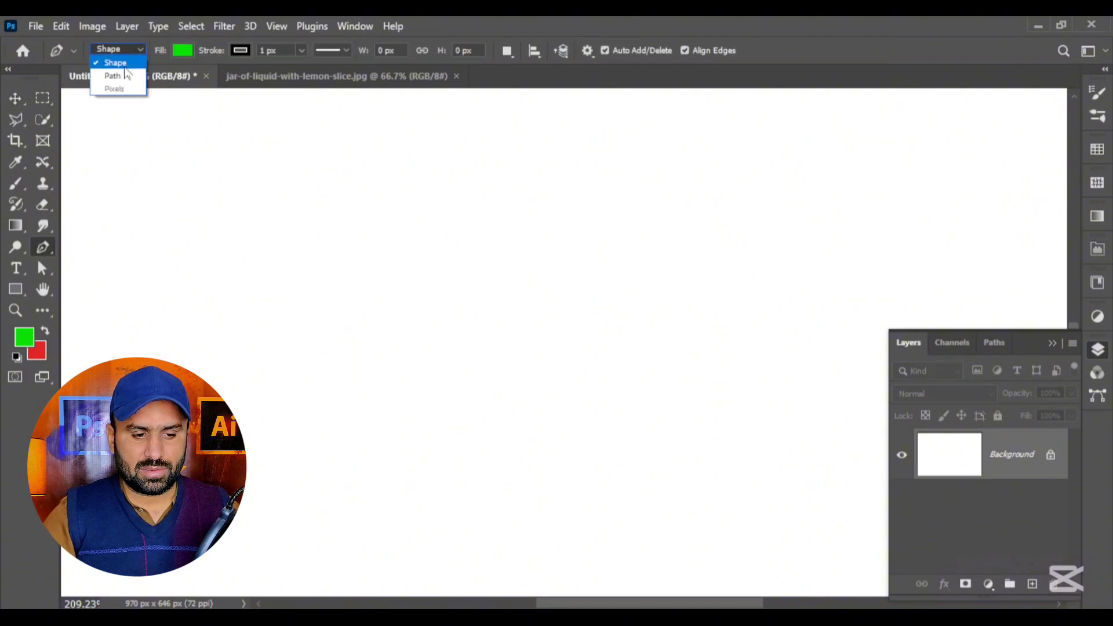
left_click(112, 76)
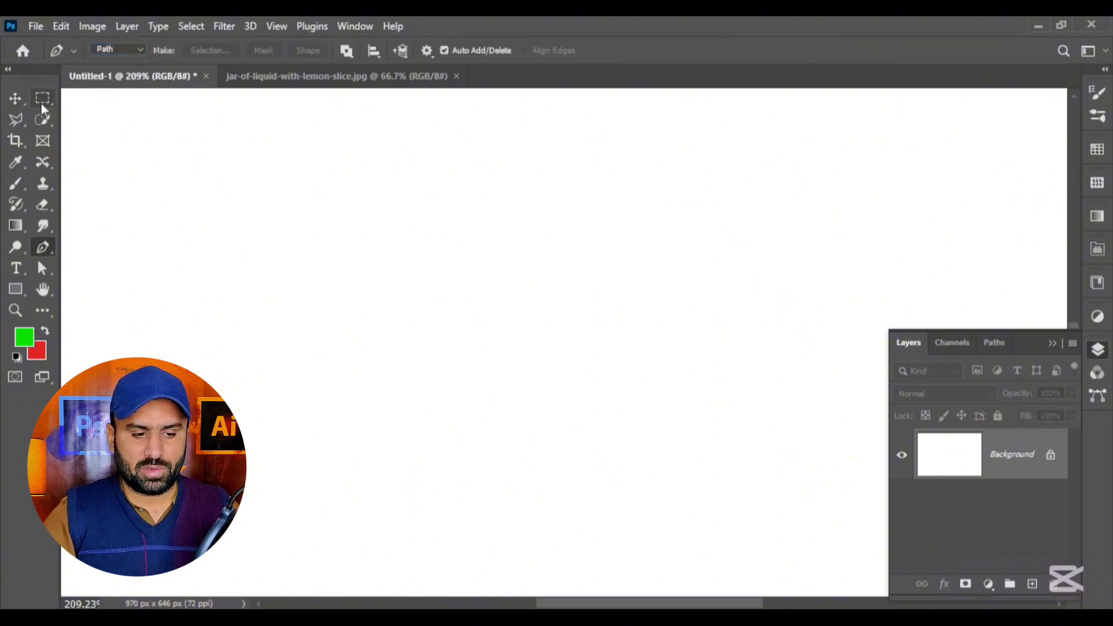
Draw a rectangular marquee selection on the canvas and convert it into a work path, replacing the existing triangle path
left_click(42, 98)
left_click_drag(270, 195, 666, 446)
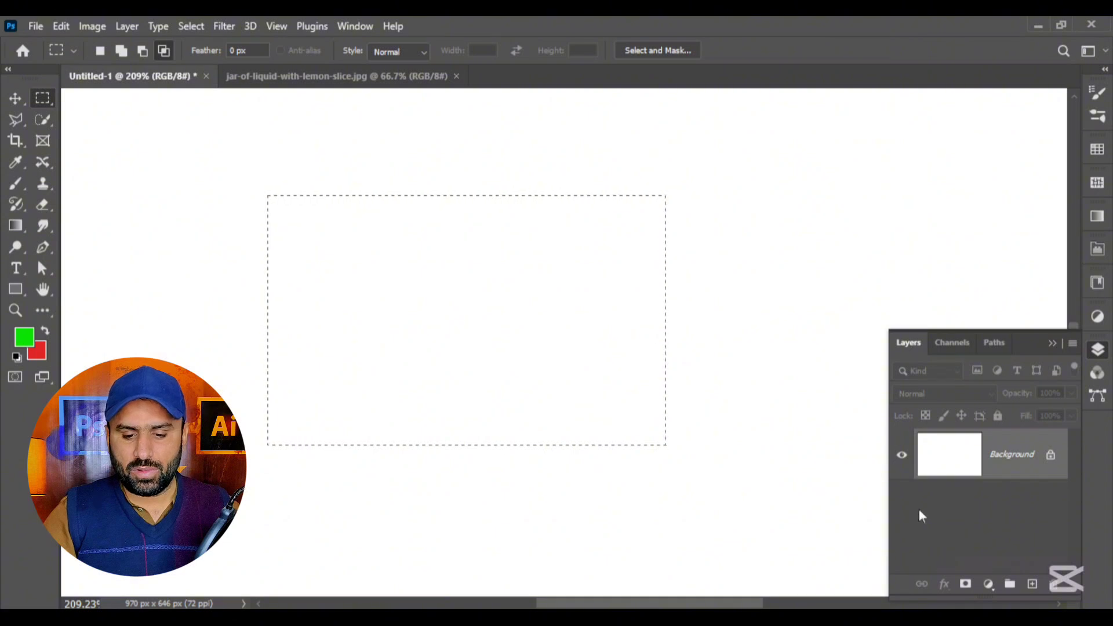
left_click(994, 343)
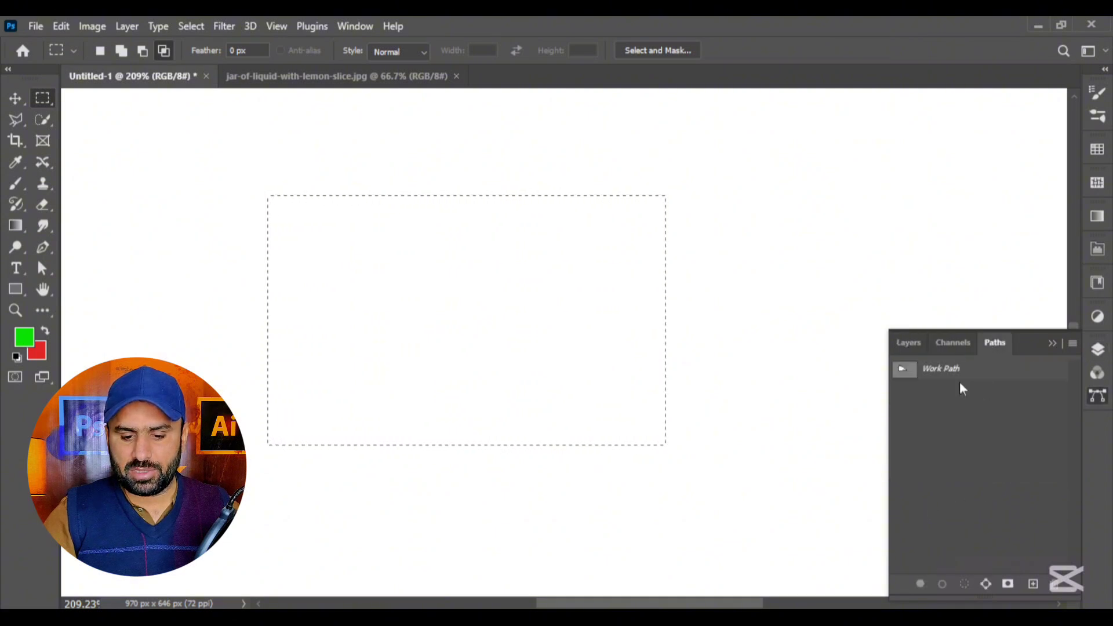
left_click(945, 372)
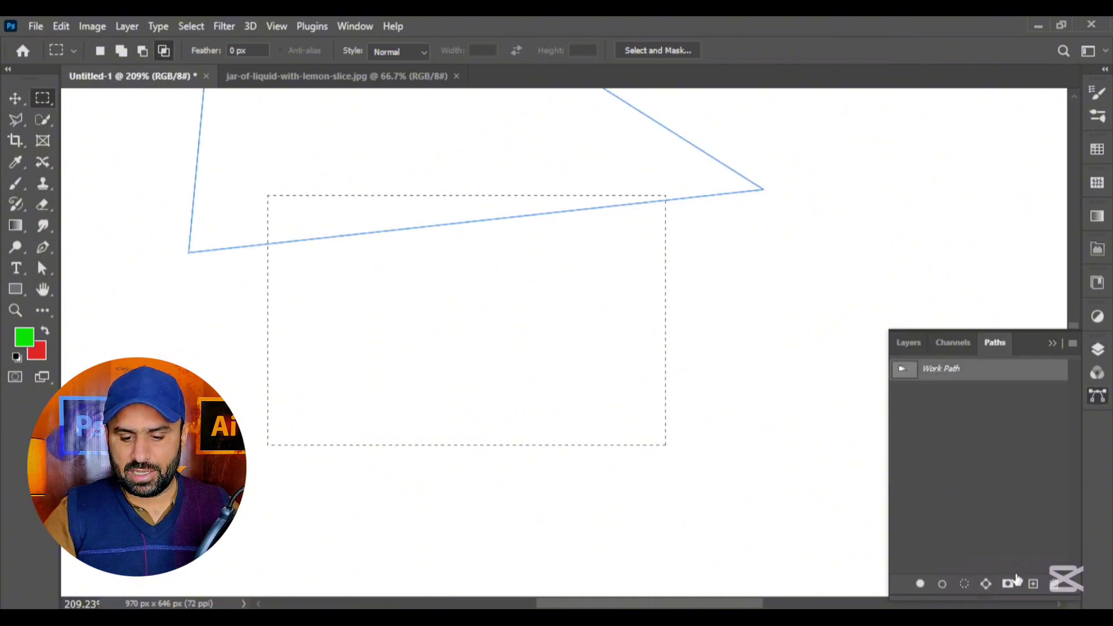
left_click(985, 585)
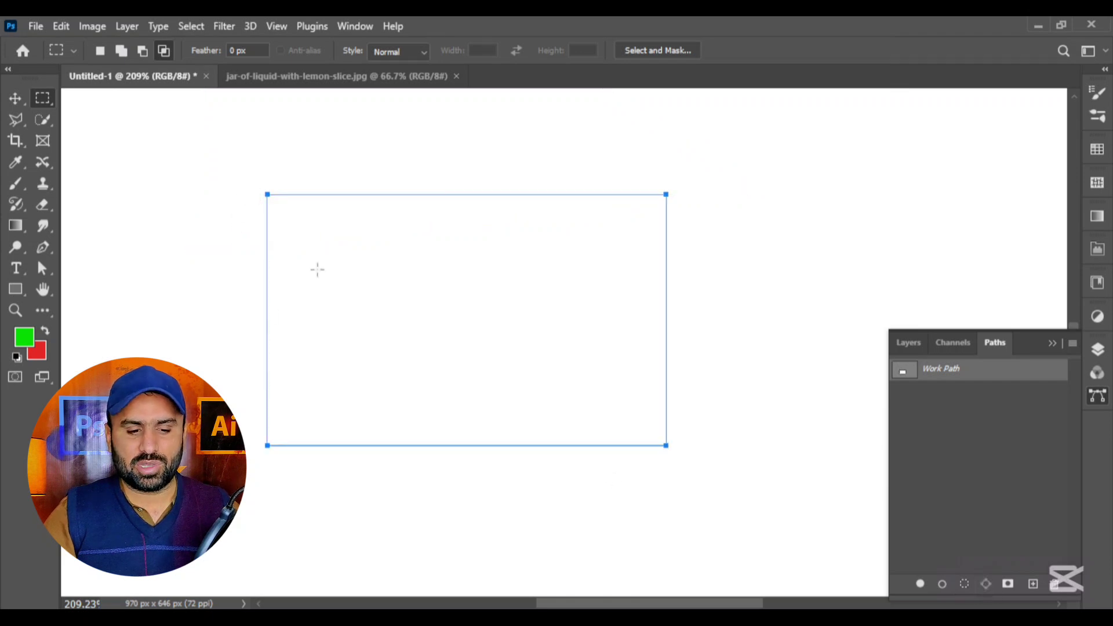
Scale the rectangular work path down proportionally to about 81% with Free Transform
left_click(14, 99)
key("ctrl+t")
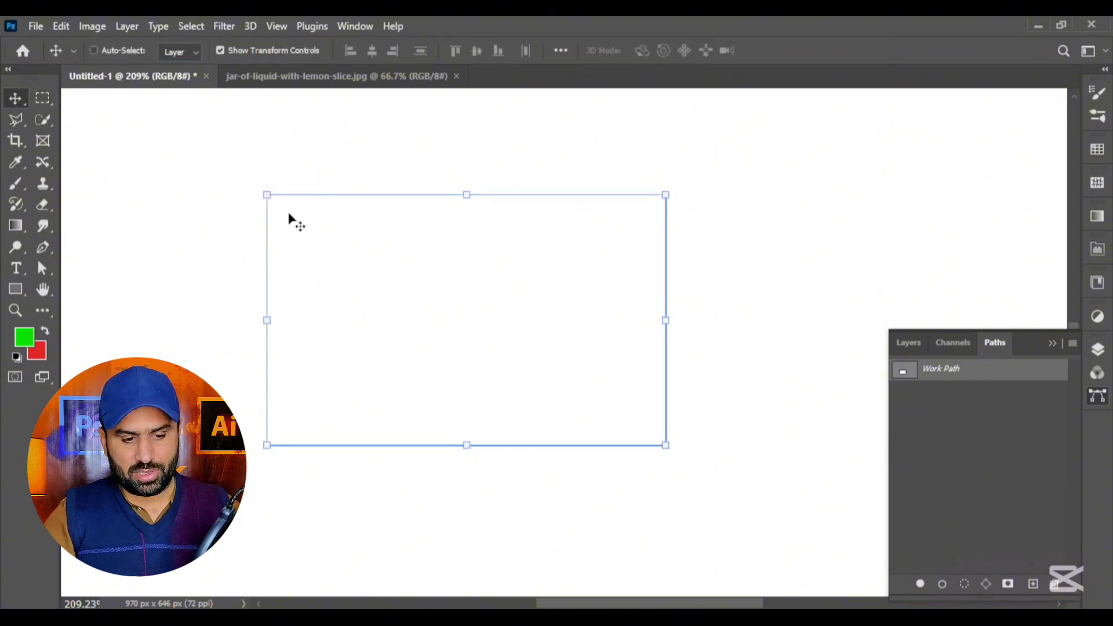
left_click_drag(265, 194, 327, 232)
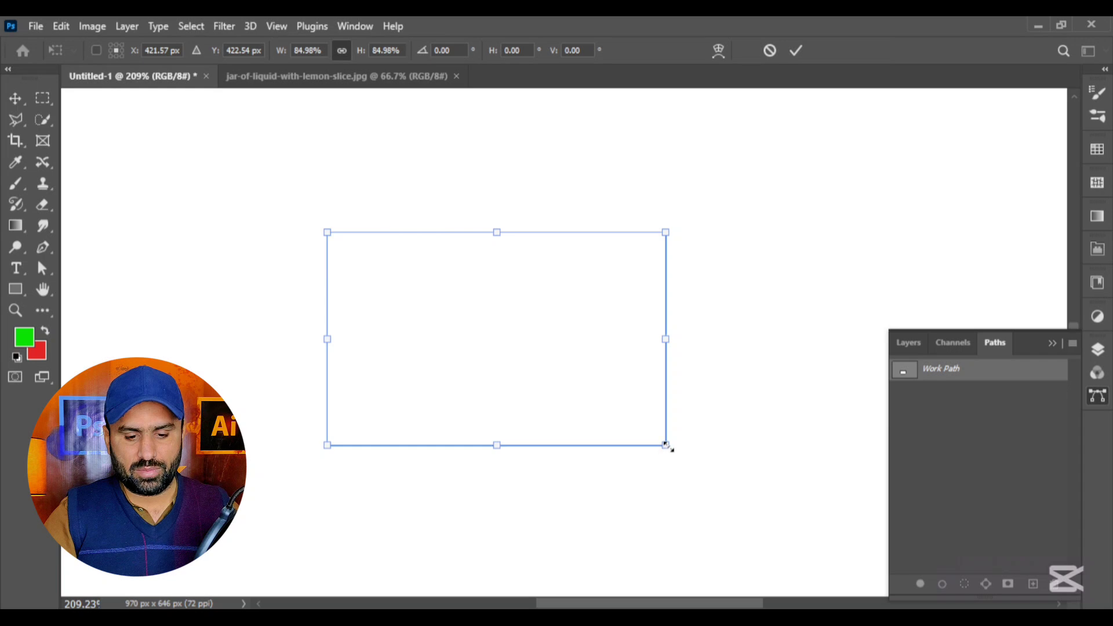
left_click_drag(667, 446, 646, 432)
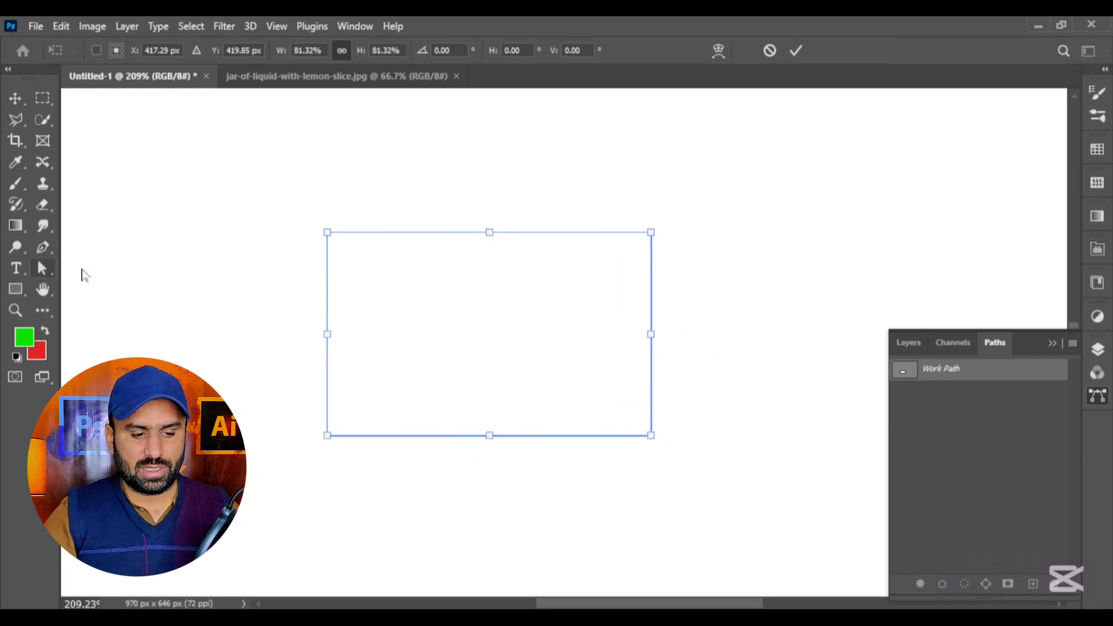
Try removing the rectangle's upper-right anchor point with the Pen tool, and undo the removal
left_click(43, 248)
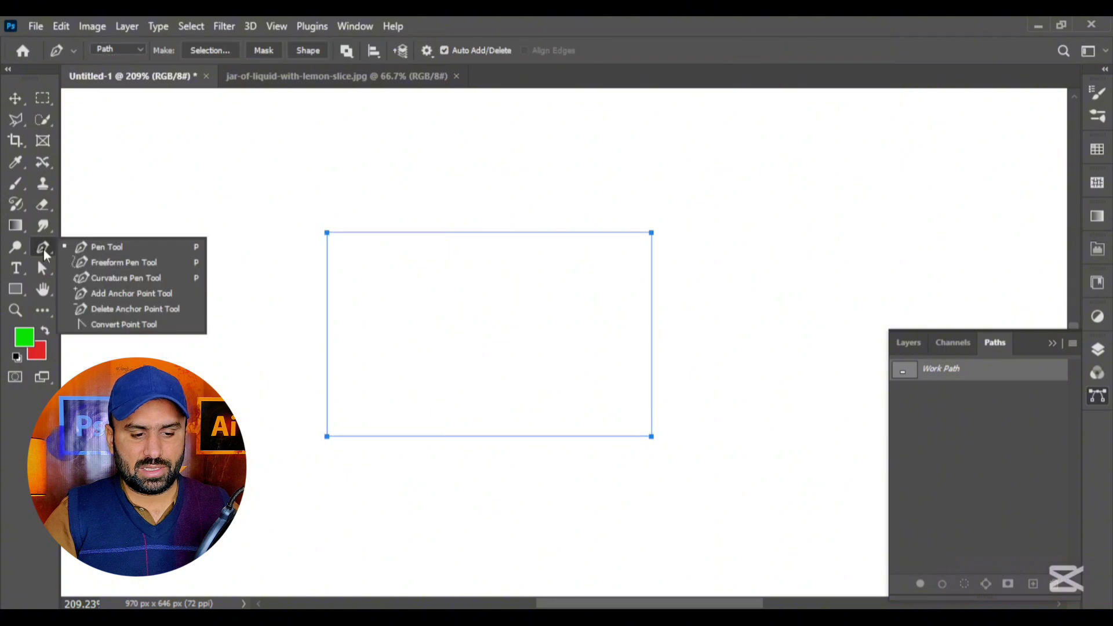
left_click(117, 324)
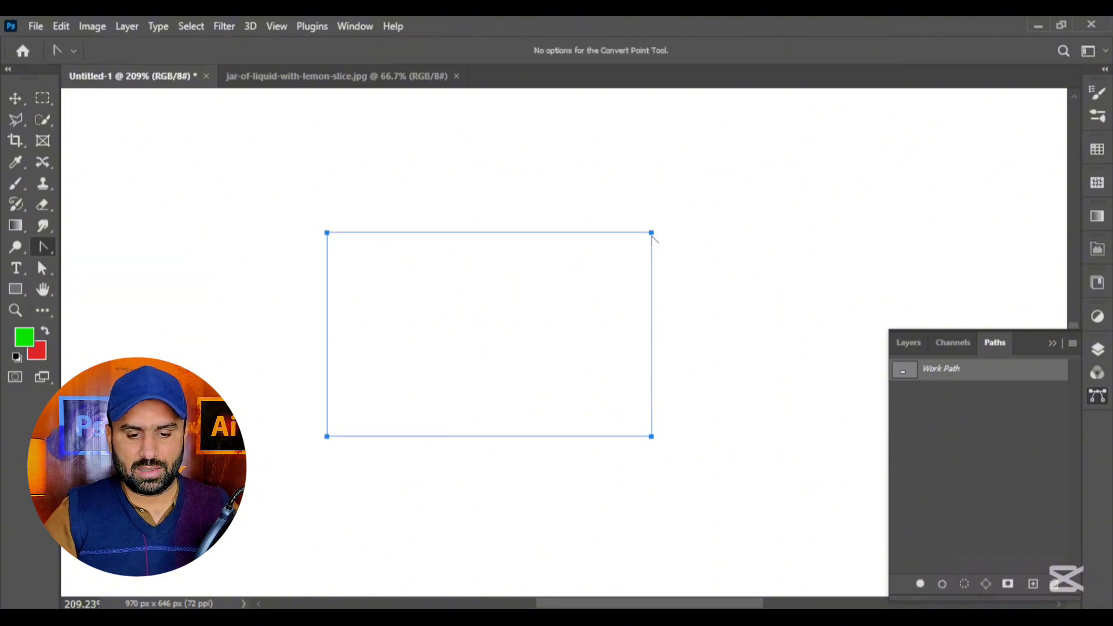
scroll(656, 261, "up", 2)
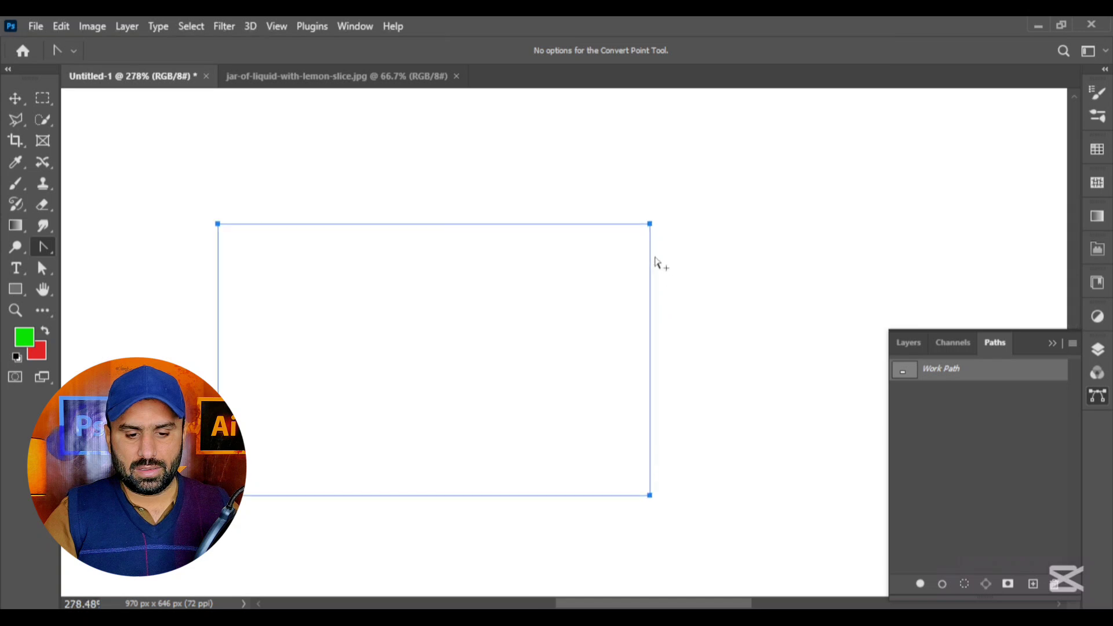
right_click(37, 258)
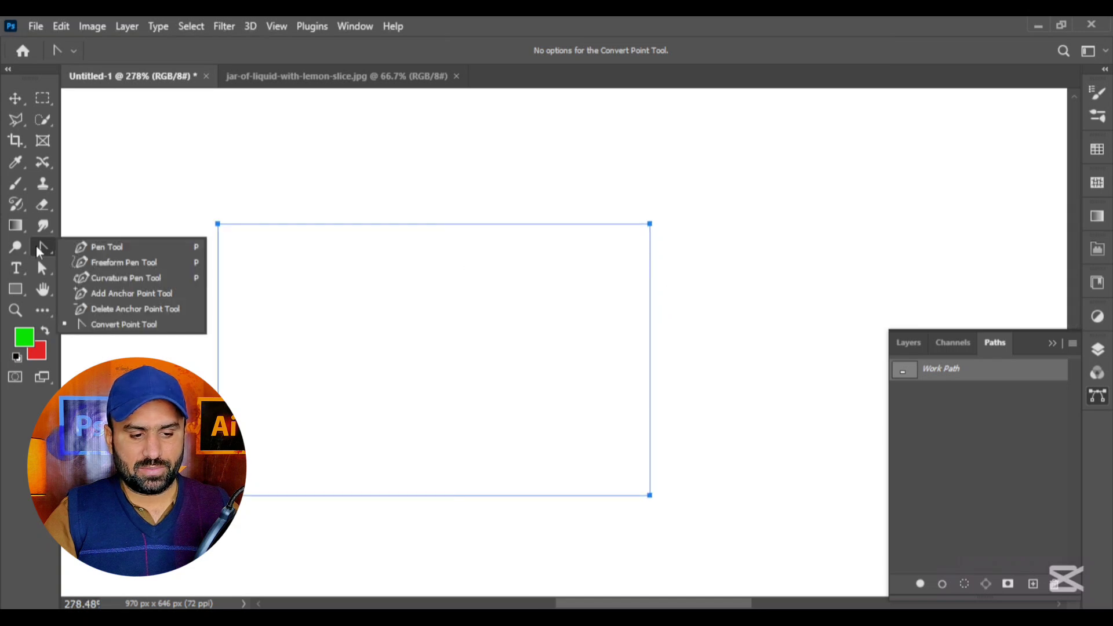
left_click(79, 245)
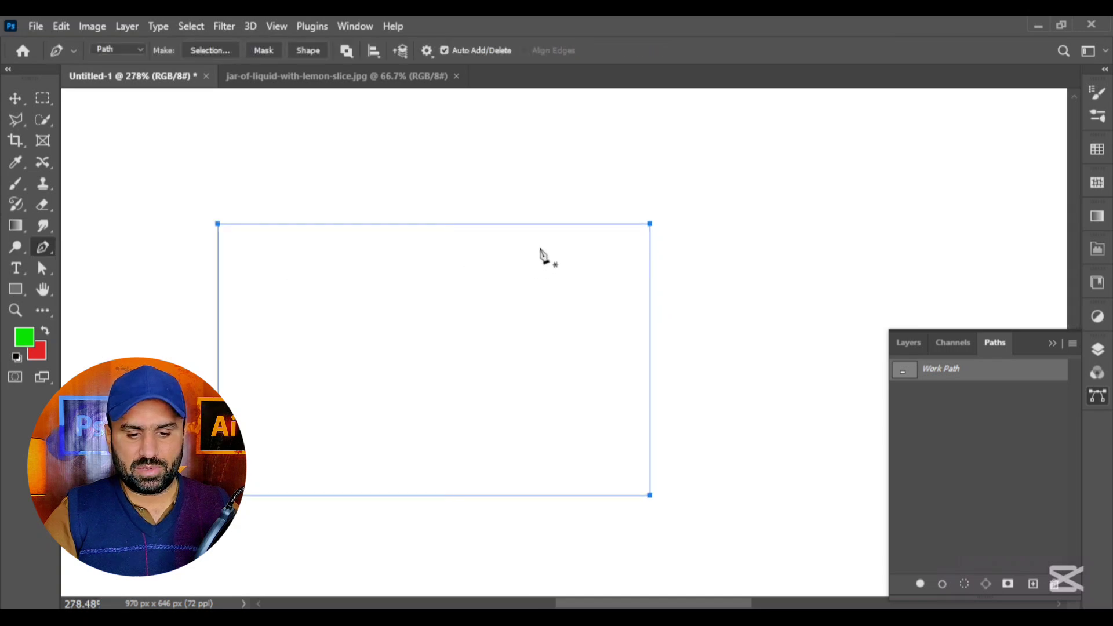
left_click(650, 224)
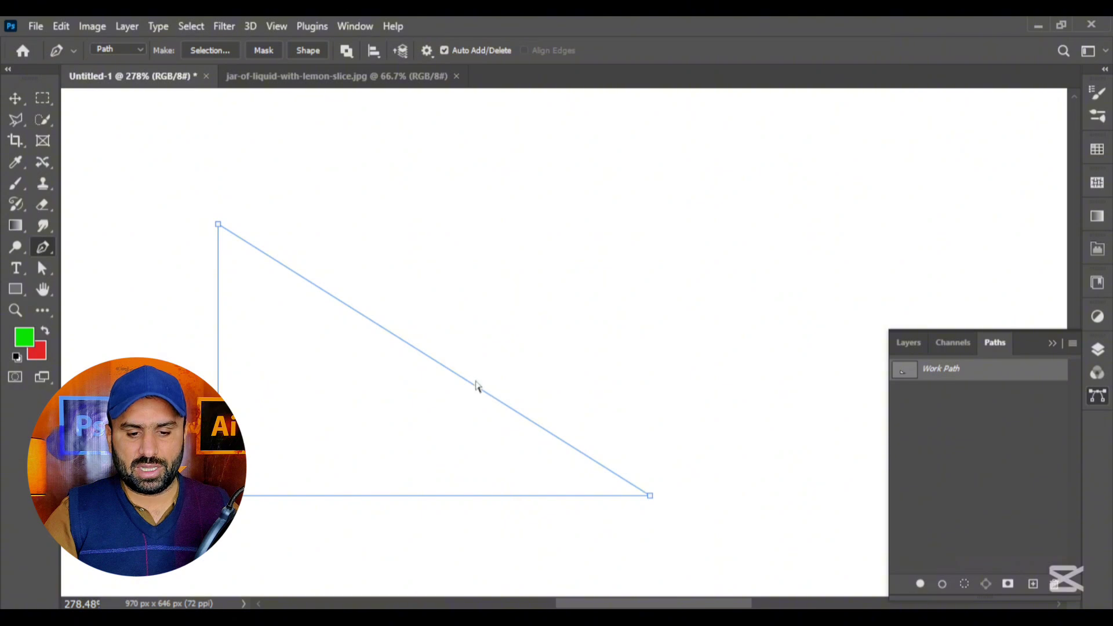
key("ctrl+z")
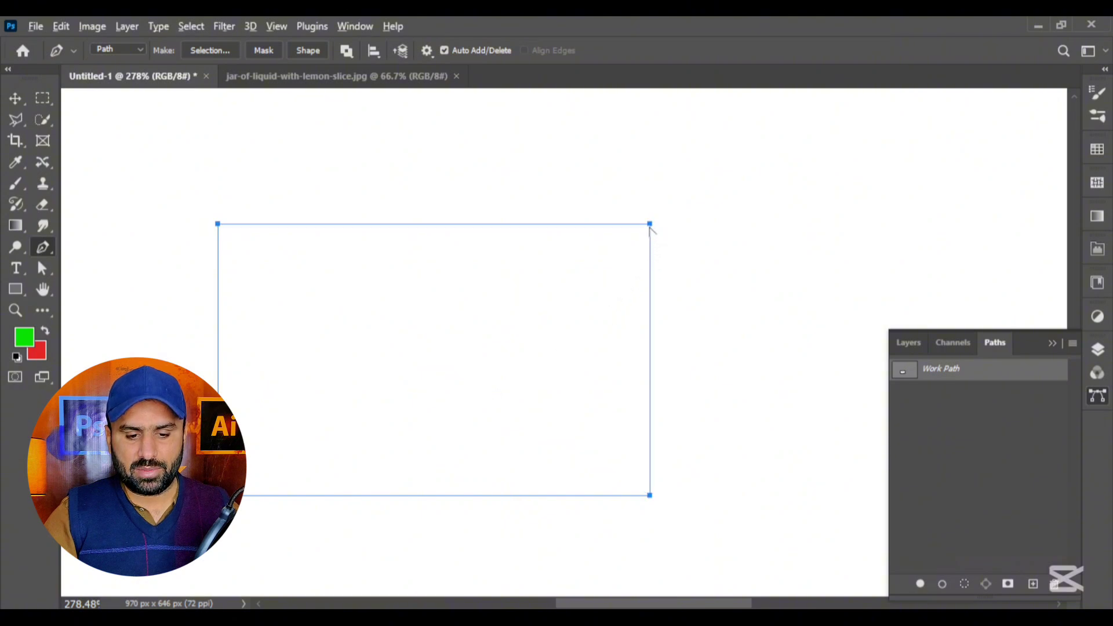
Try rounding the rectangle's upper-right corner with direction handles, and then removing that anchor point, undoing both edits
left_click_drag(650, 226, 819, 377)
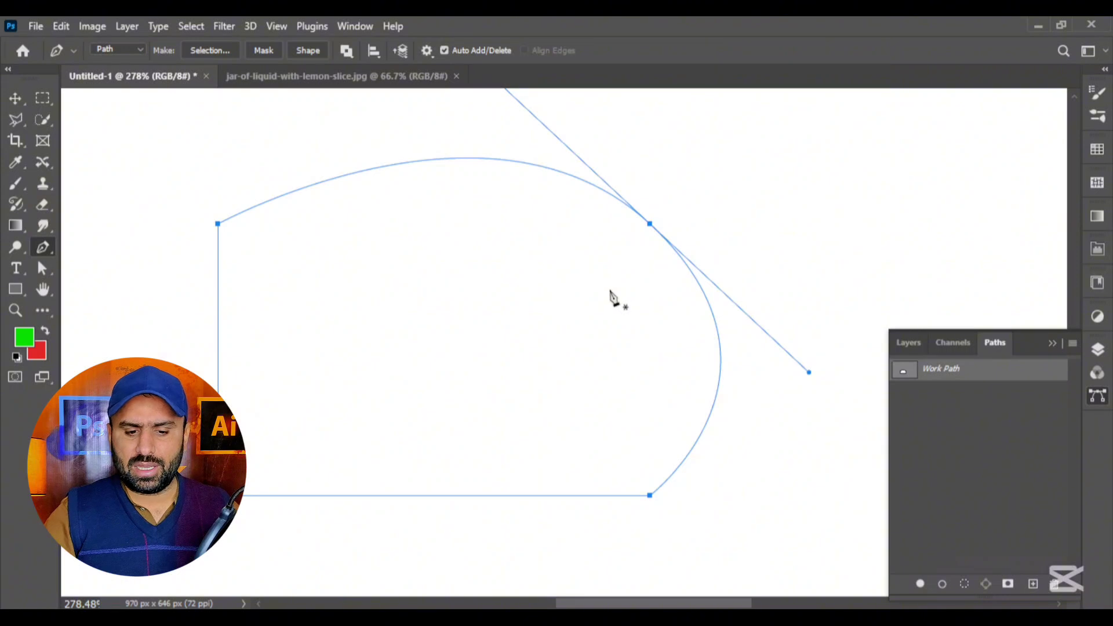
key("ctrl+z")
left_click(650, 225)
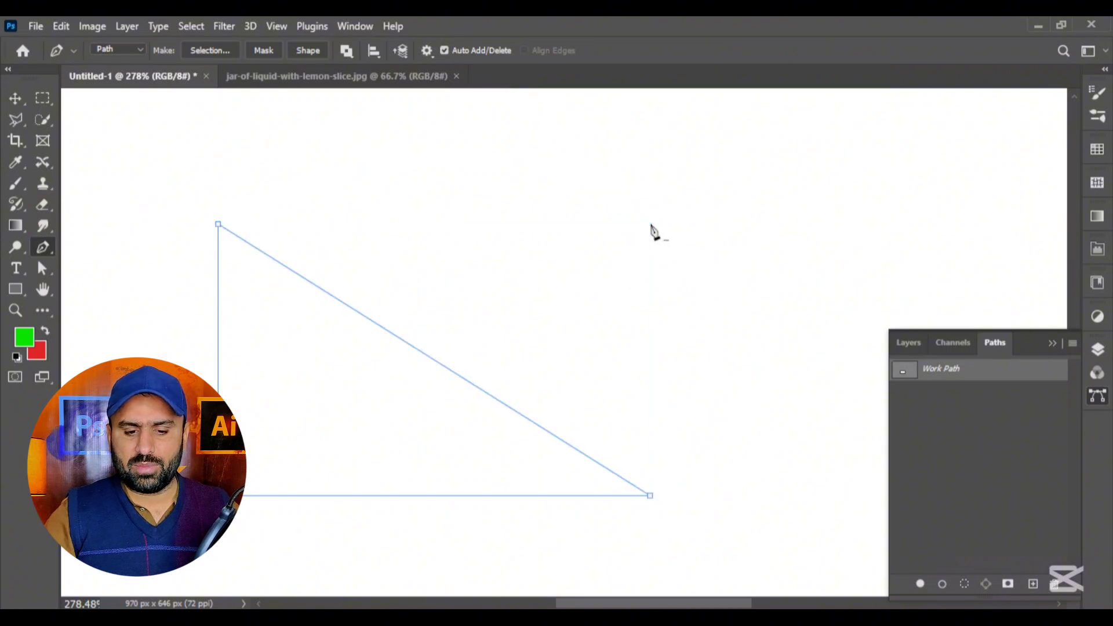
key("ctrl+z")
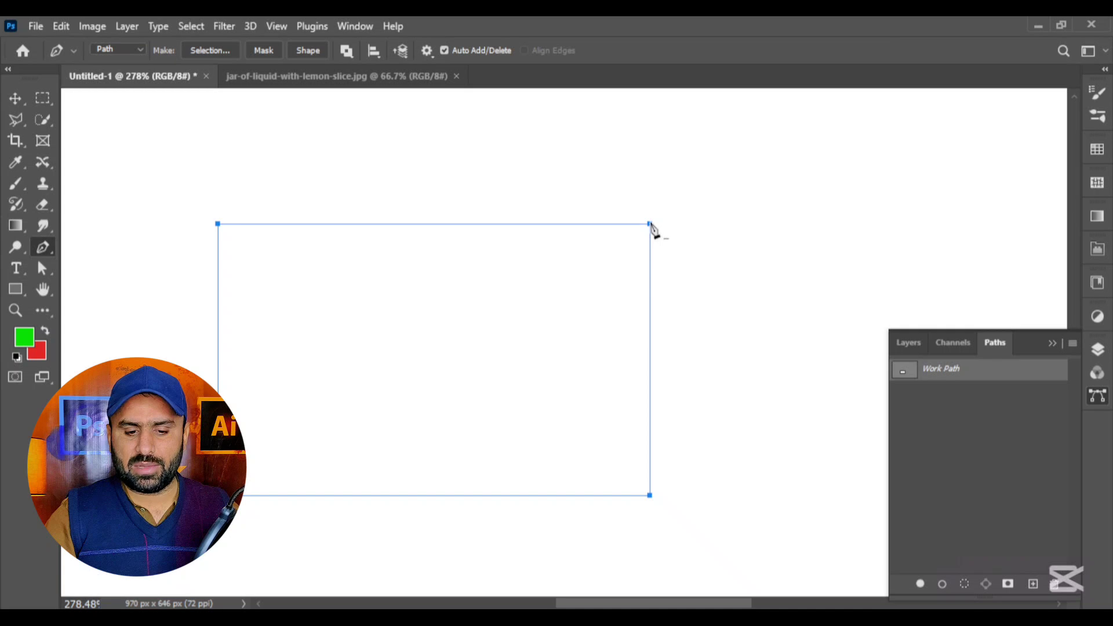
Try reshaping the rectangle by curving its lower-right anchor and removing its upper-right and lower-left anchors, and undo all these edits
left_click_drag(650, 225, 537, 249)
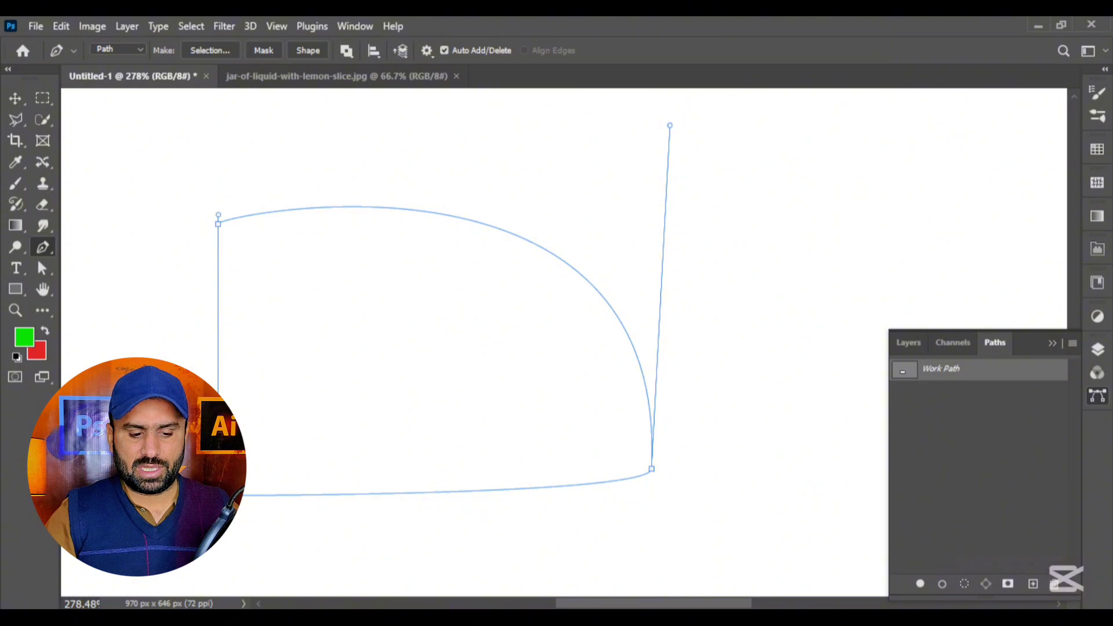
left_click(218, 496)
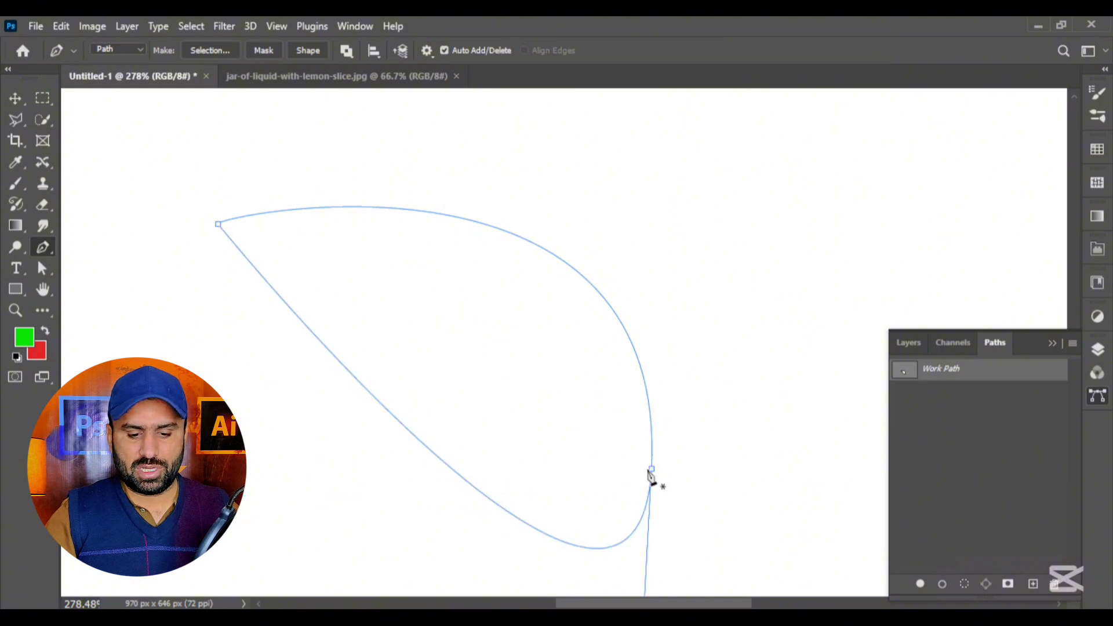
key("ctrl+z")
key("ctrl+z")
key("ctrl+z")
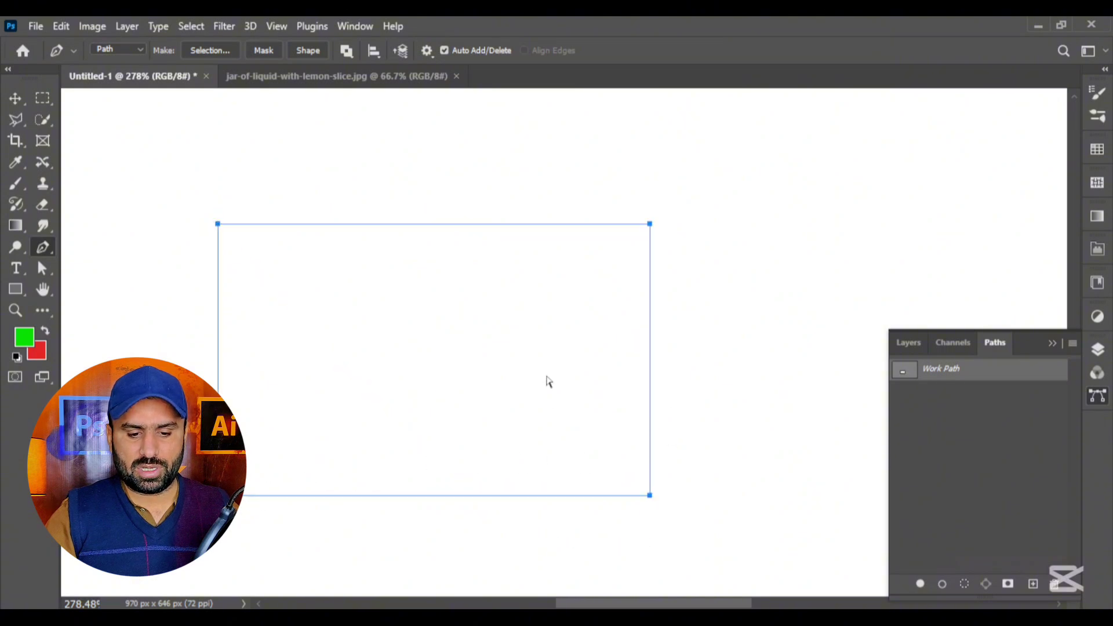
left_click(650, 225)
key("ctrl+z")
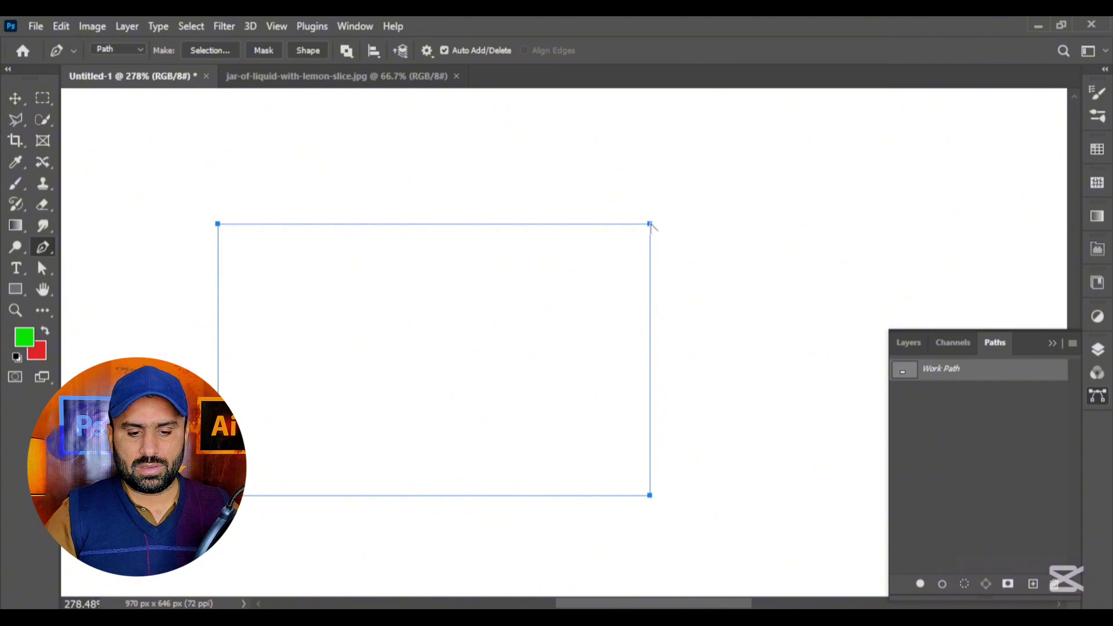
Try removing the rectangle's upper-right and lower-left anchor points, undo the lower-left removal, and curve that corner with direction handles
left_click(650, 224)
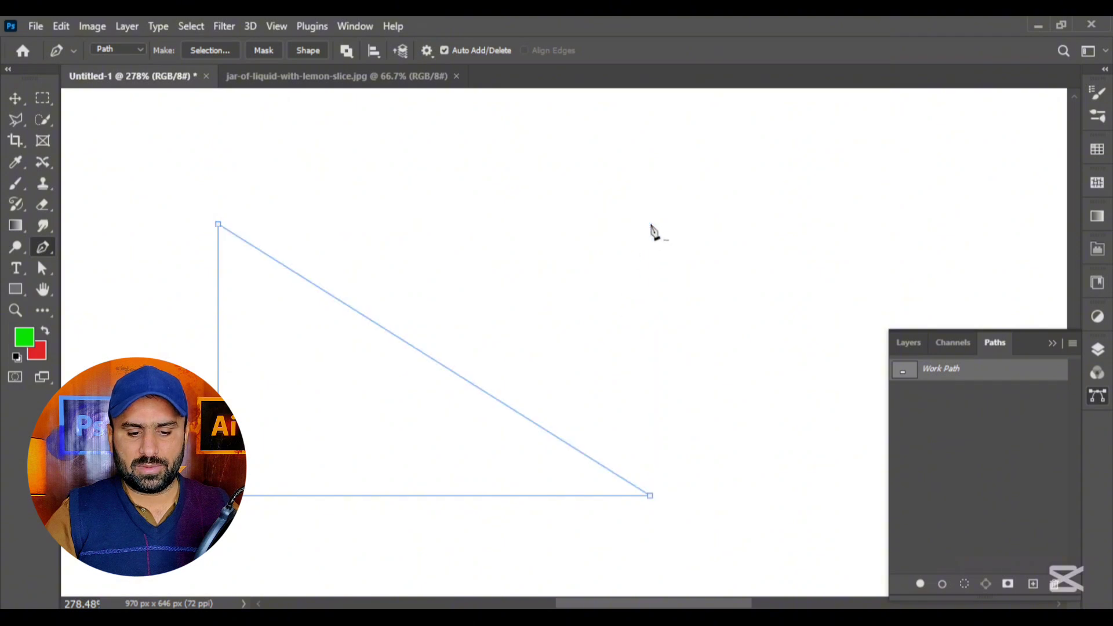
left_click(218, 496)
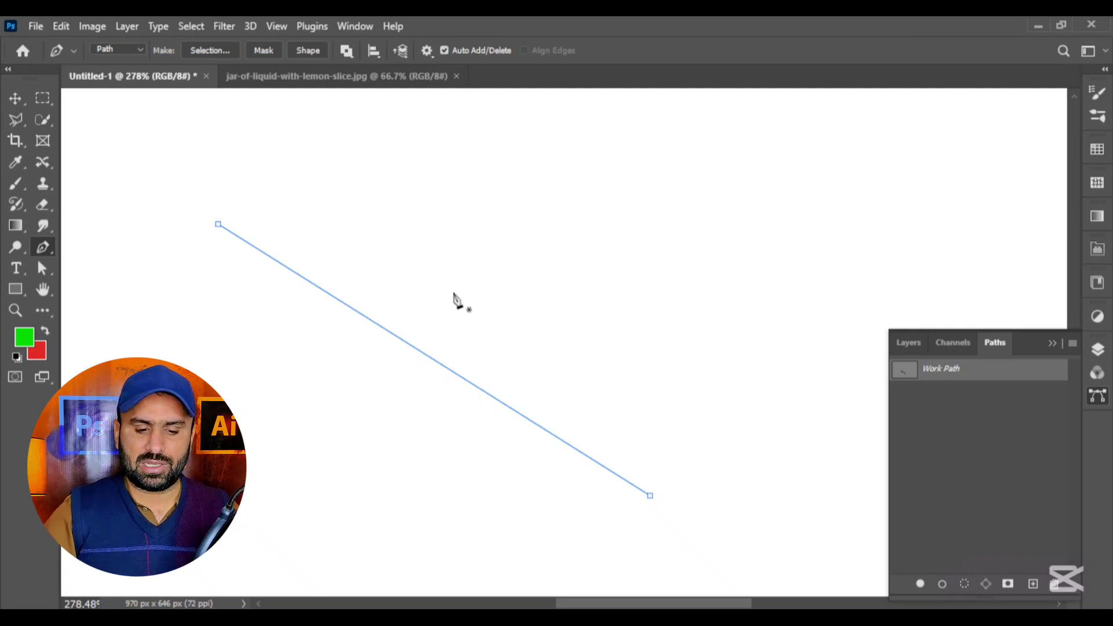
right_click(49, 252)
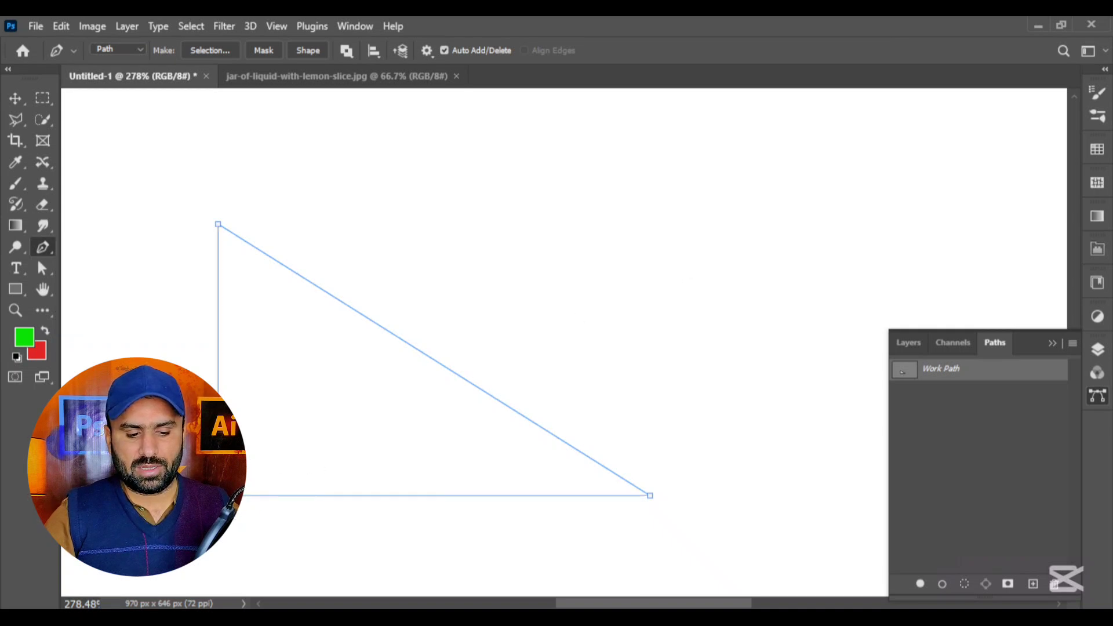
left_click_drag(218, 496, 140, 369)
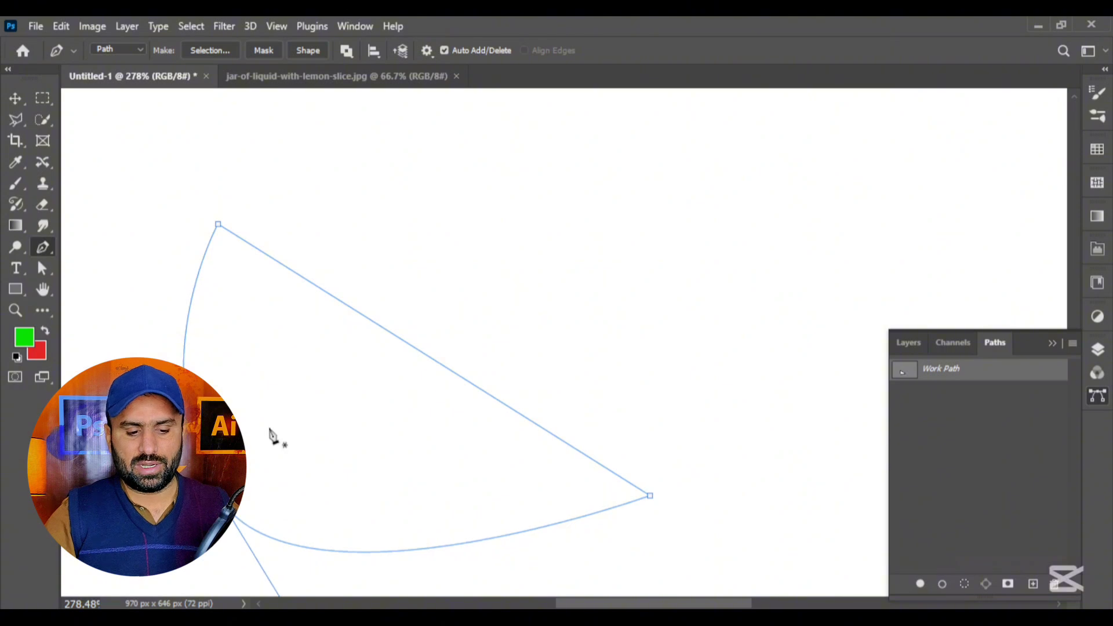
Delete the work path and set the Pen tool to Shape mode
left_click(11, 104)
key("Delete")
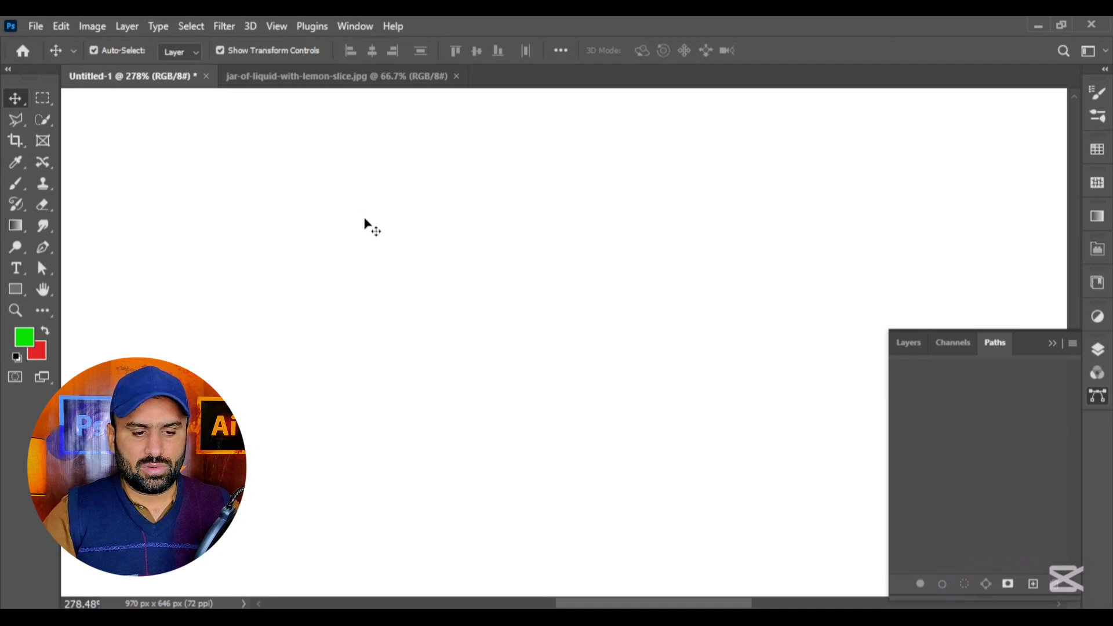
left_click(43, 249)
left_click(111, 51)
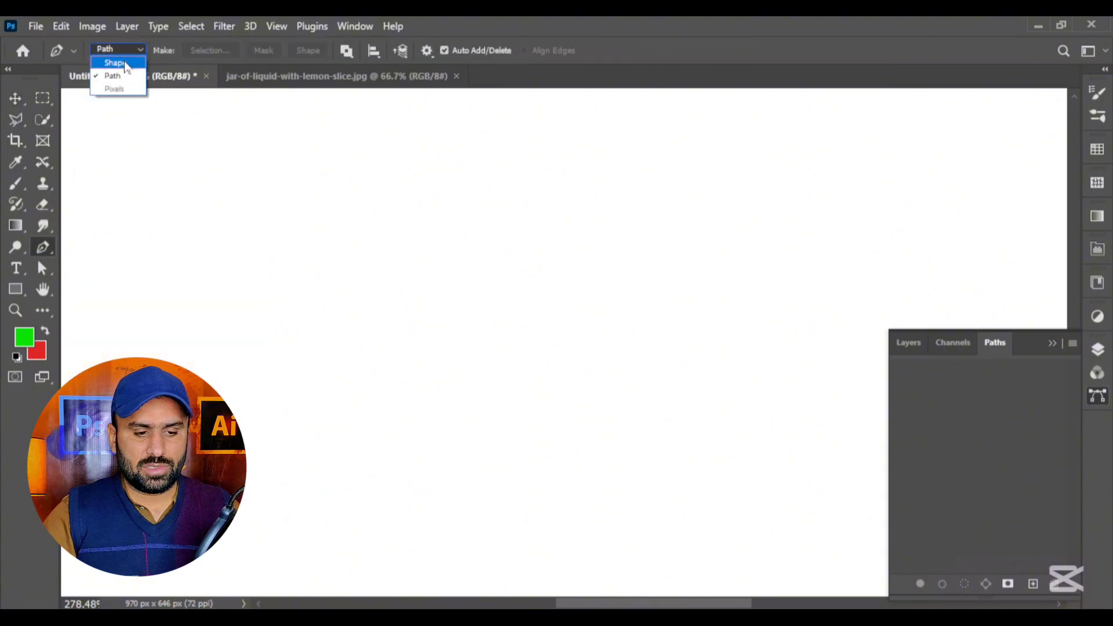
left_click(110, 62)
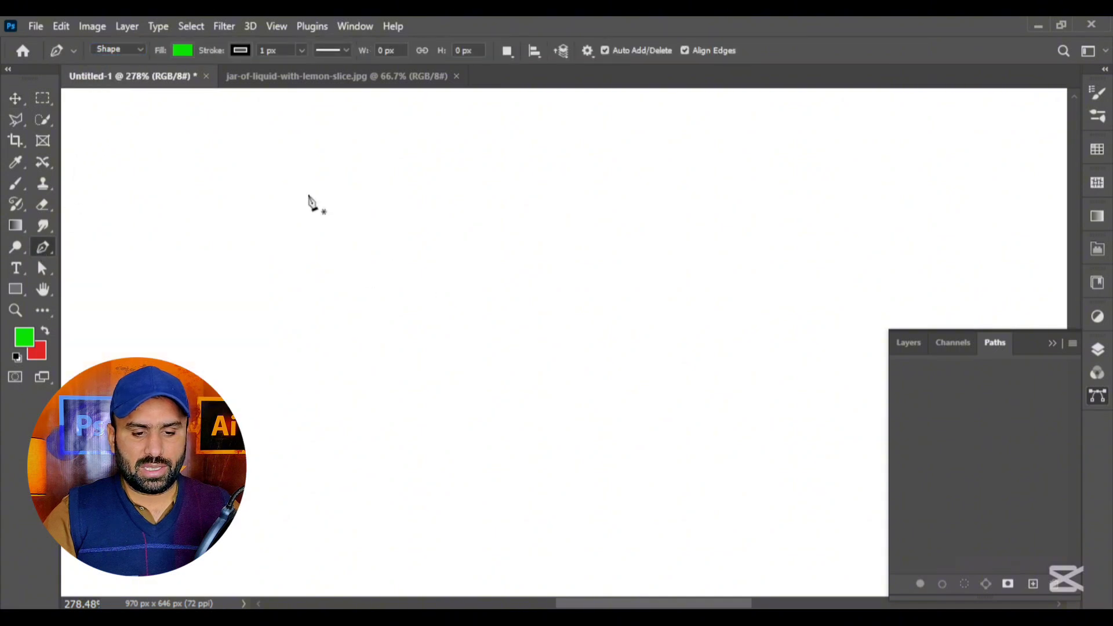
Draw a closed triangle shape about 188 × 136 px with the Pen tool and show the layer list
left_click(547, 145)
left_click(324, 453)
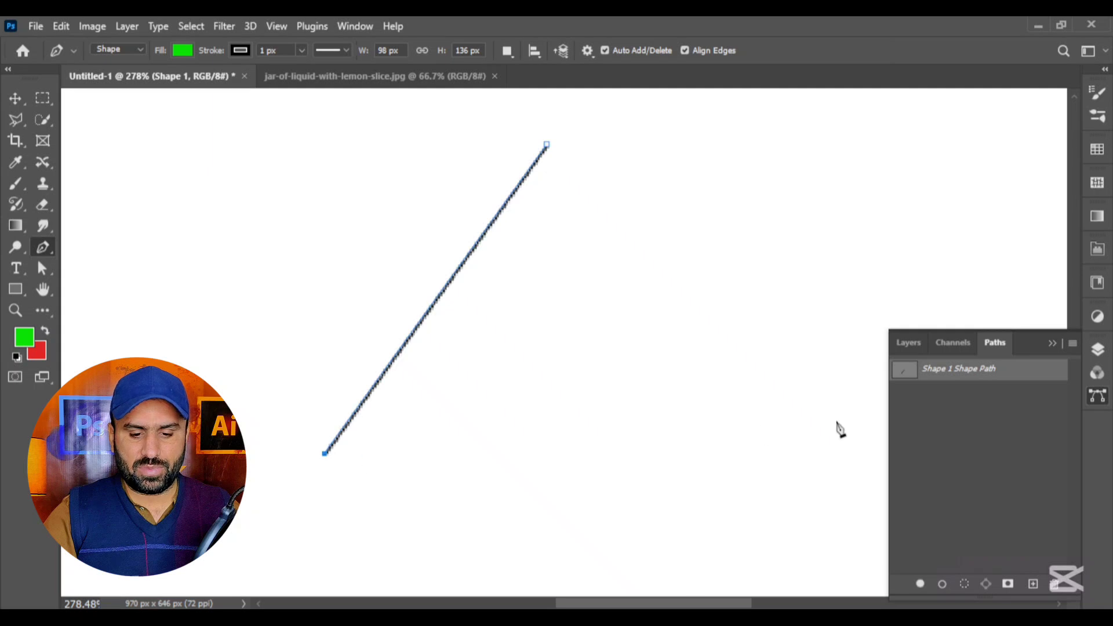
left_click(752, 454)
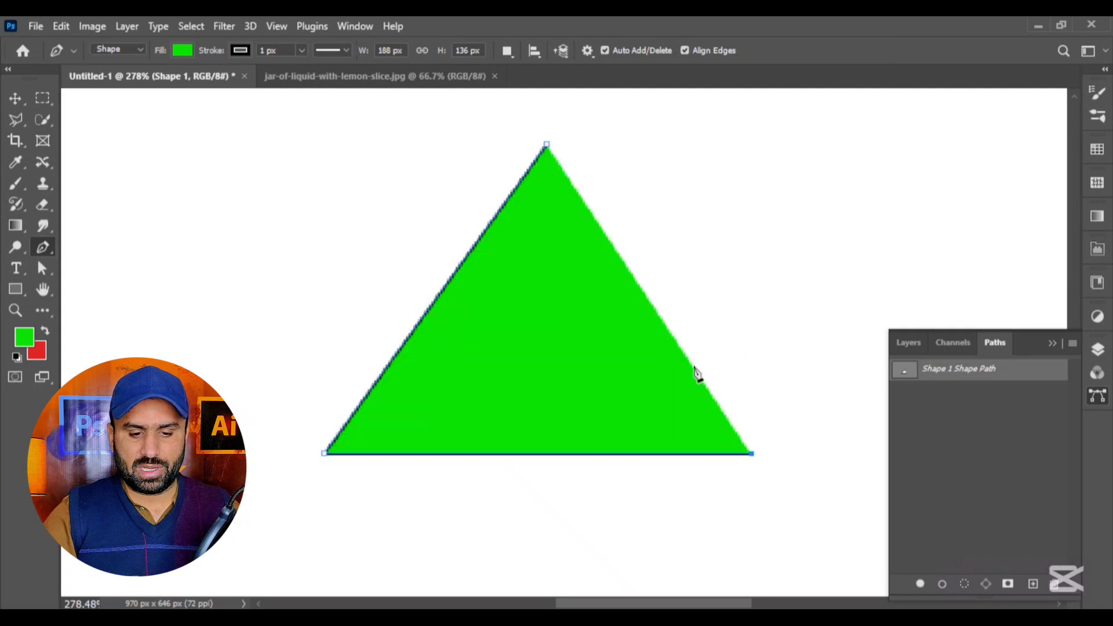
left_click(547, 145)
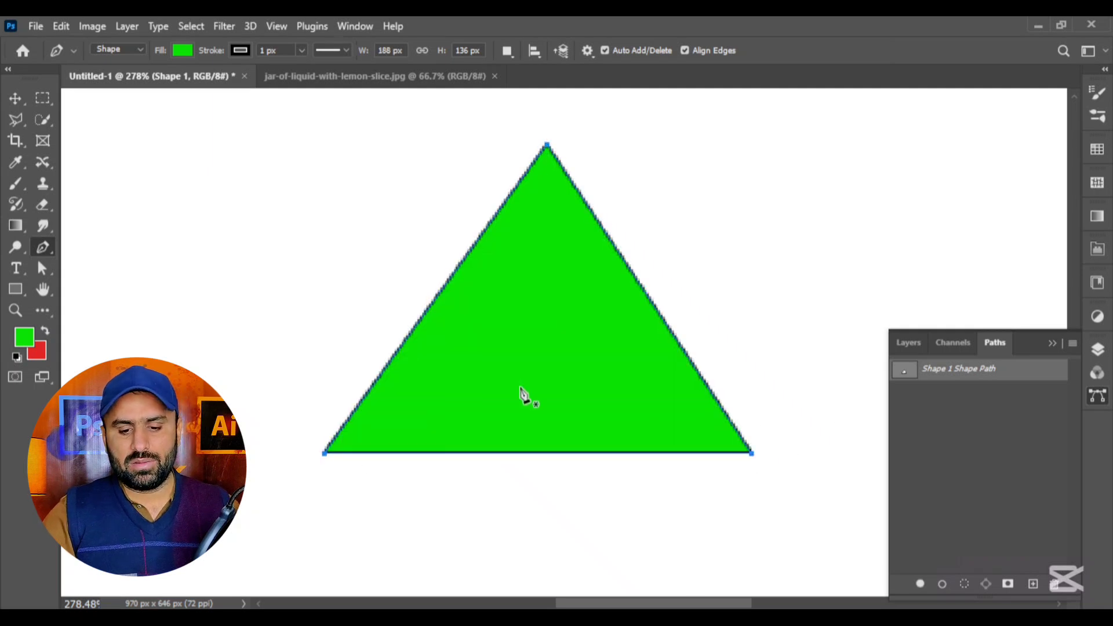
left_click(899, 351)
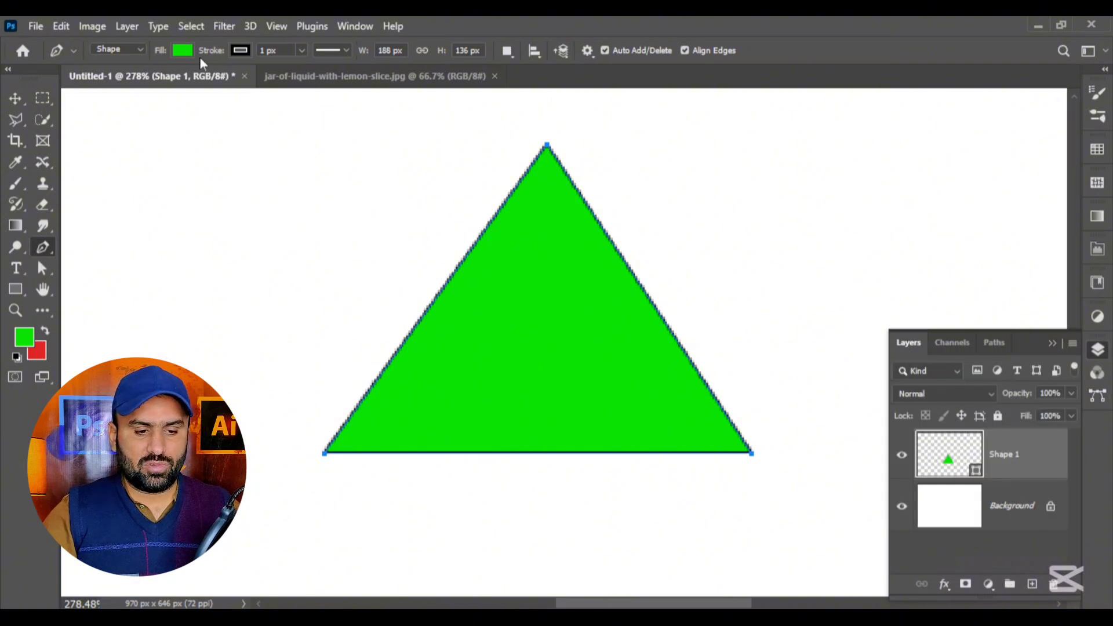
Try a blue fill on the triangle, and change it to bright red
left_click(185, 50)
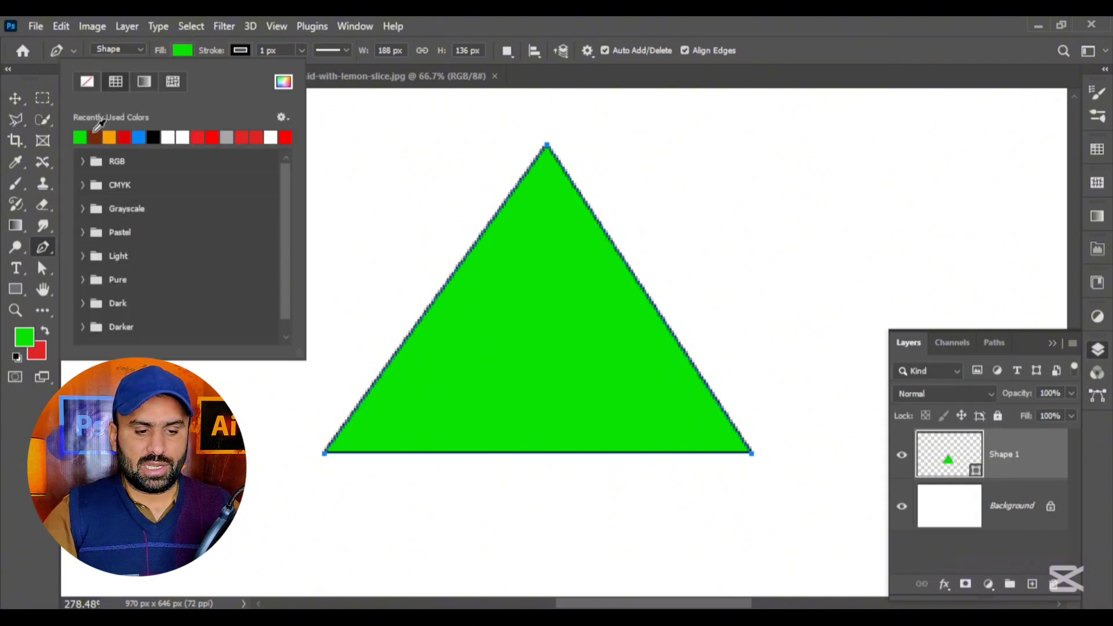
left_click(140, 137)
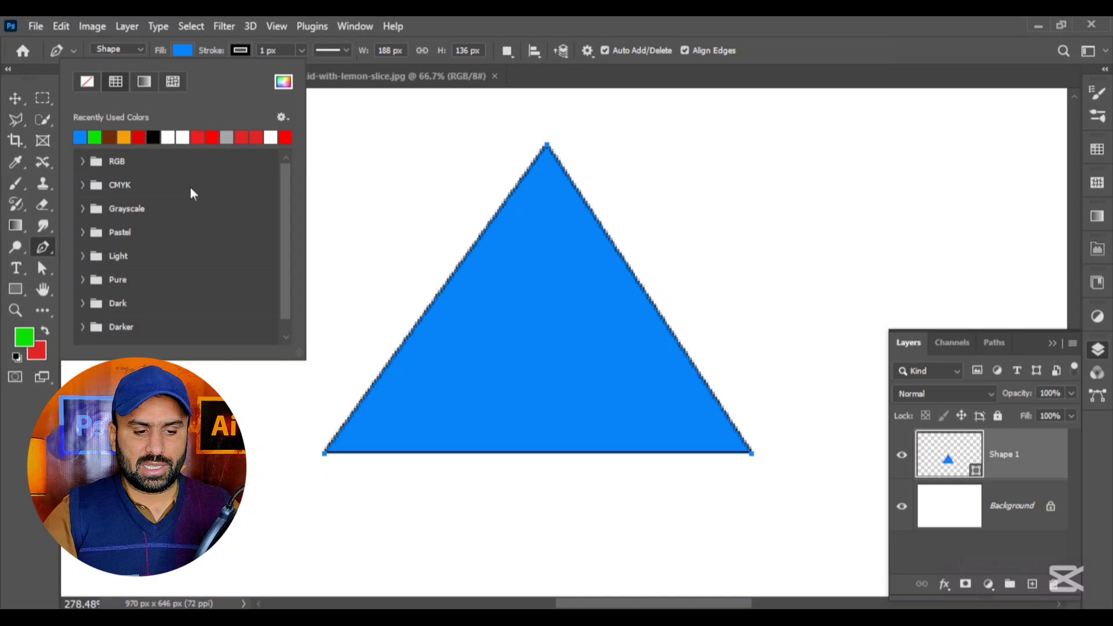
left_click(200, 137)
left_click(212, 137)
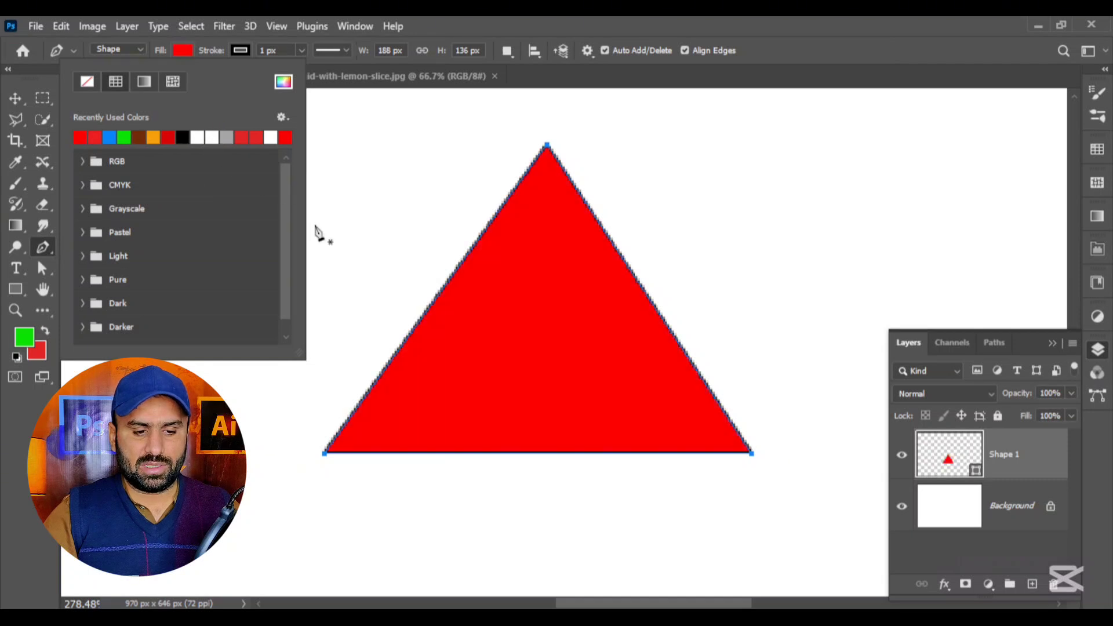
Give the triangle an orange stroke 3.79 px wide
left_click(240, 51)
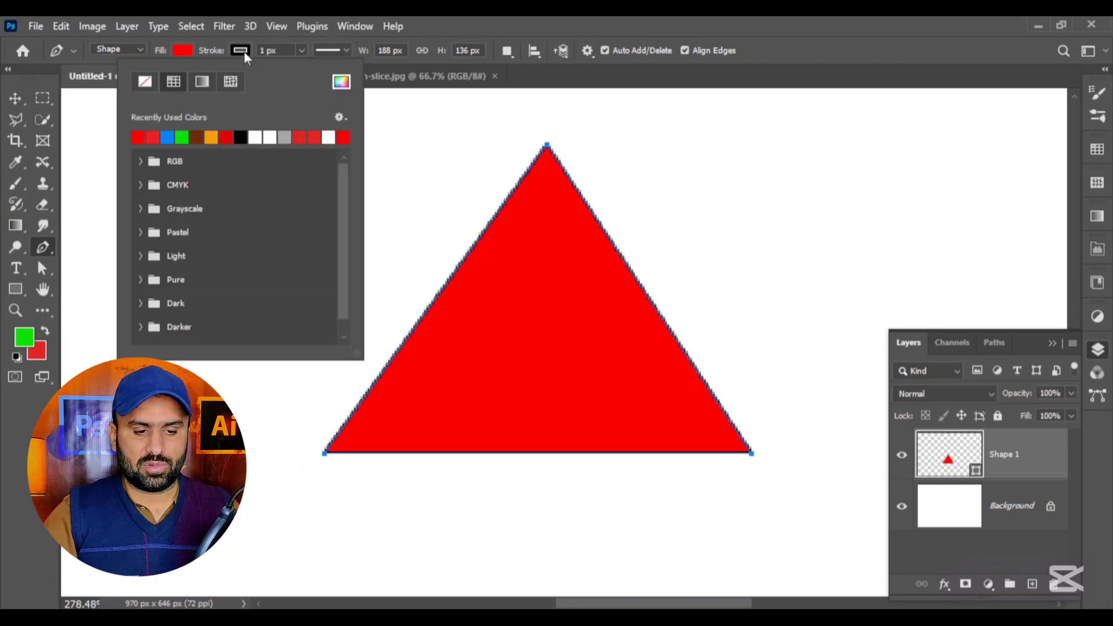
left_click(212, 137)
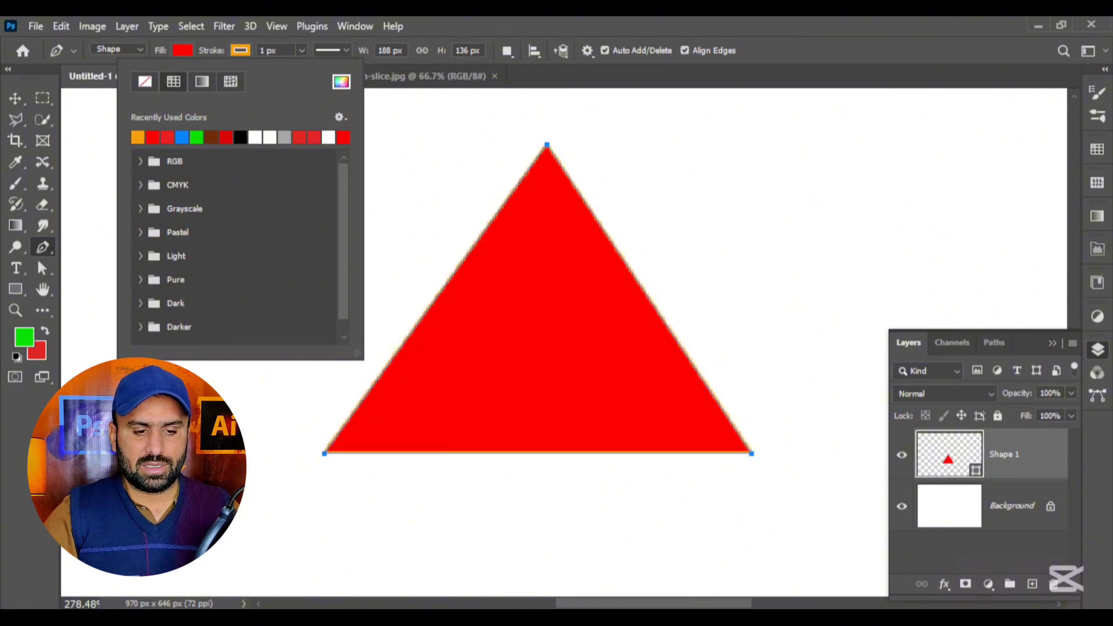
left_click(298, 49)
mouse_move(298, 71)
left_mouse_down()
mouse_move(319, 69)
mouse_move(305, 74)
left_mouse_up()
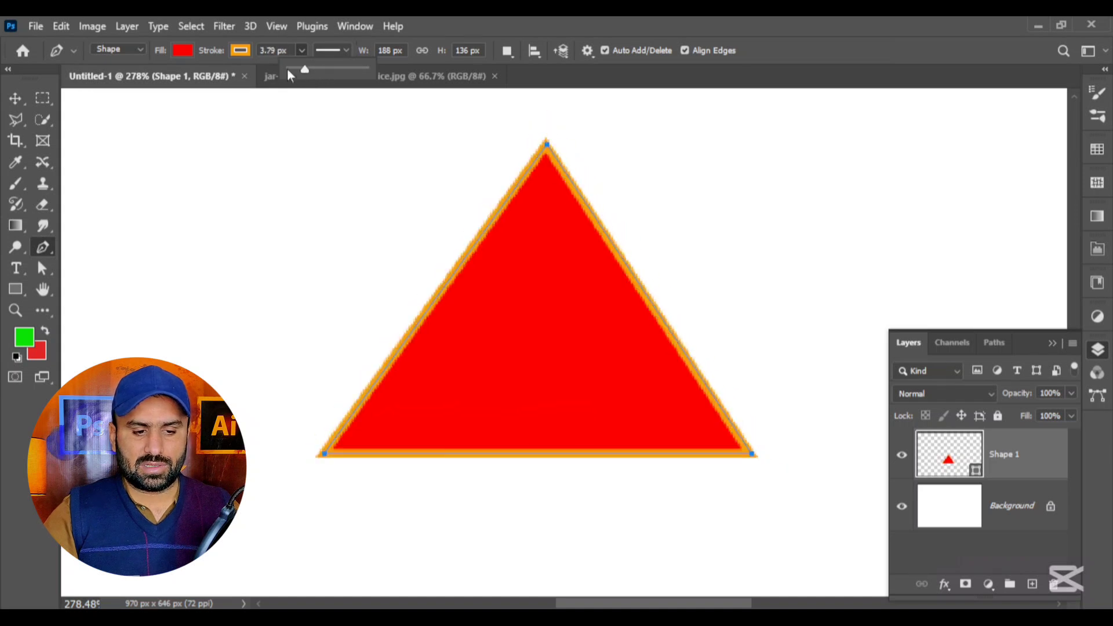
left_click(242, 50)
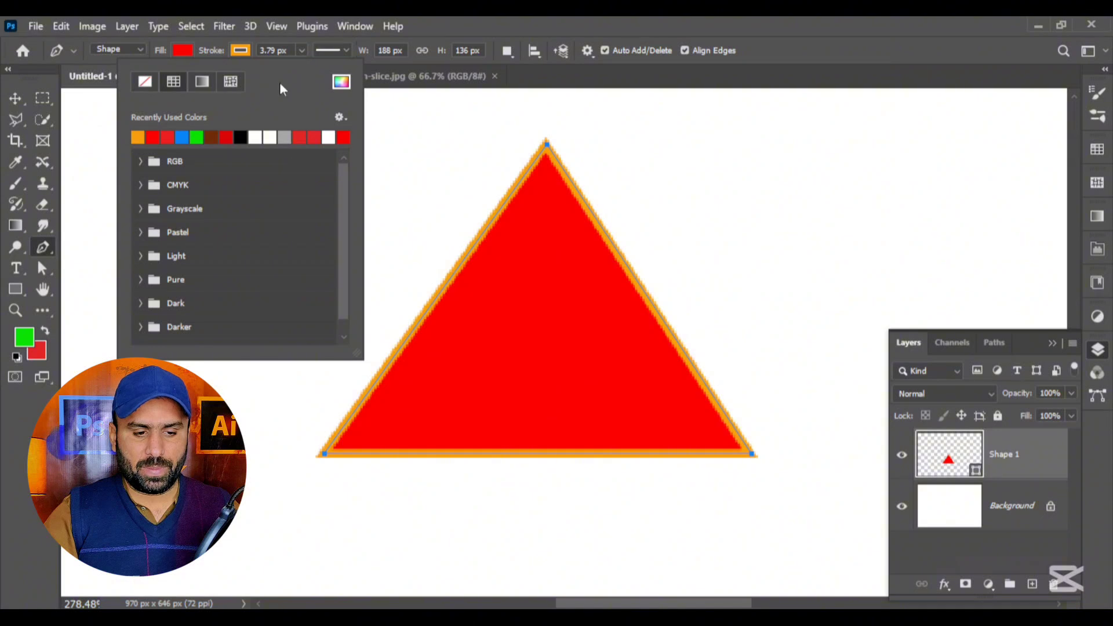
Try the dashed stroke style, apply the dotted one to the triangle, and view the detailed stroke settings without changing them
left_click(325, 50)
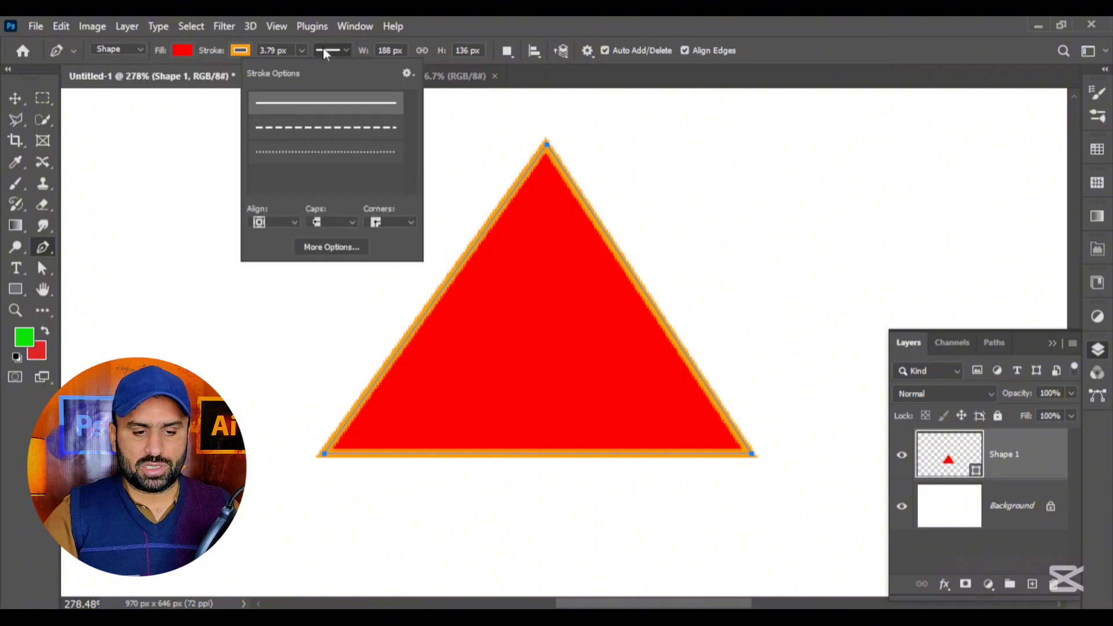
left_click(335, 132)
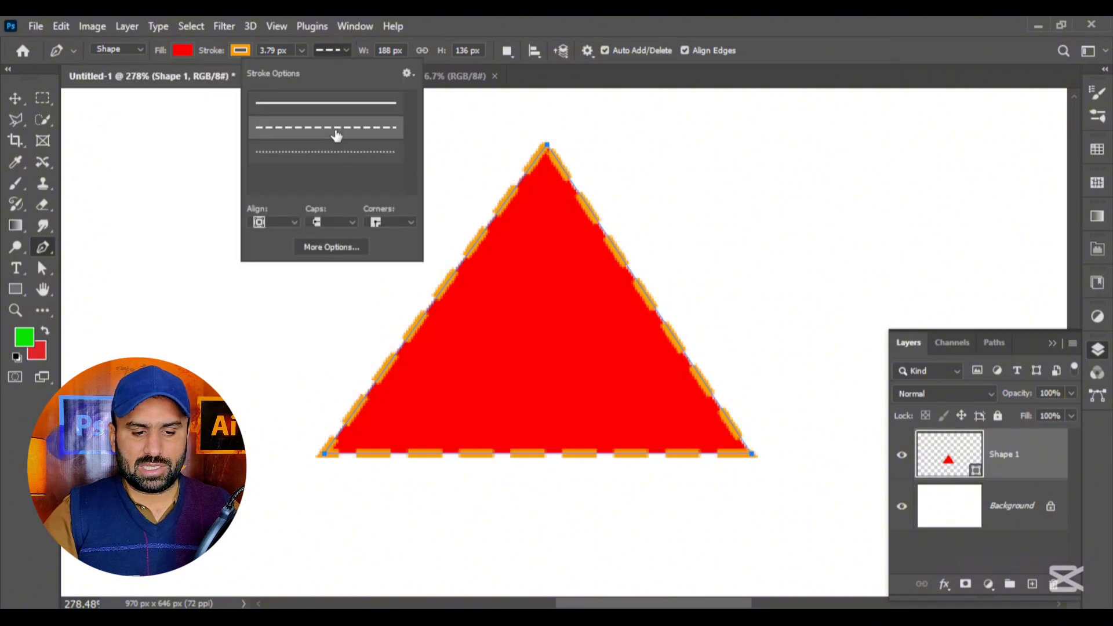
left_click(328, 154)
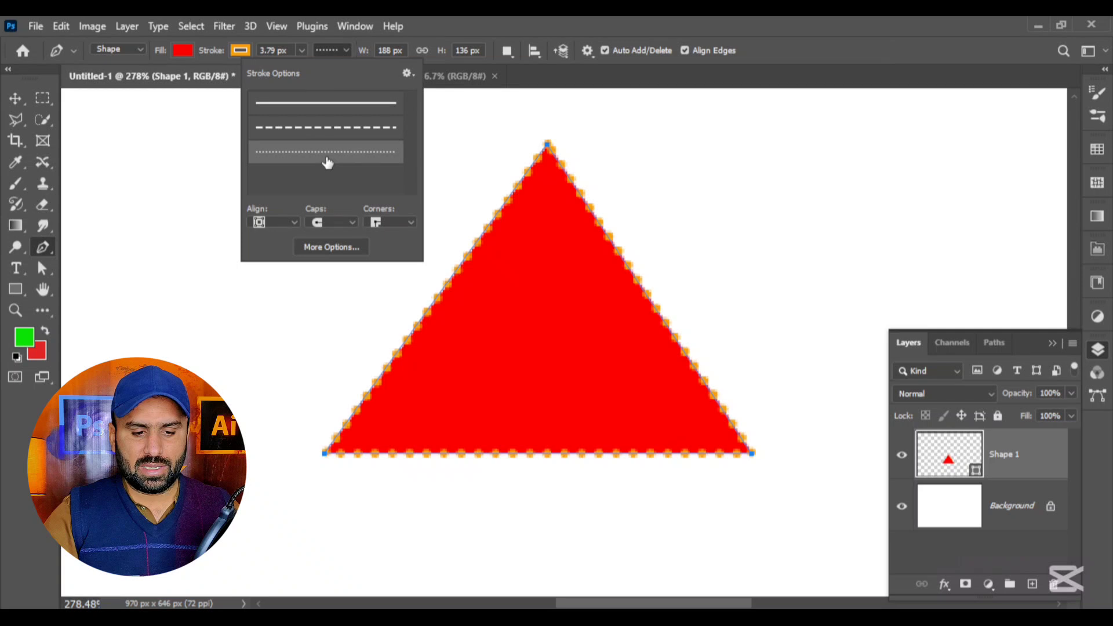
scroll(412, 355, "up", 2)
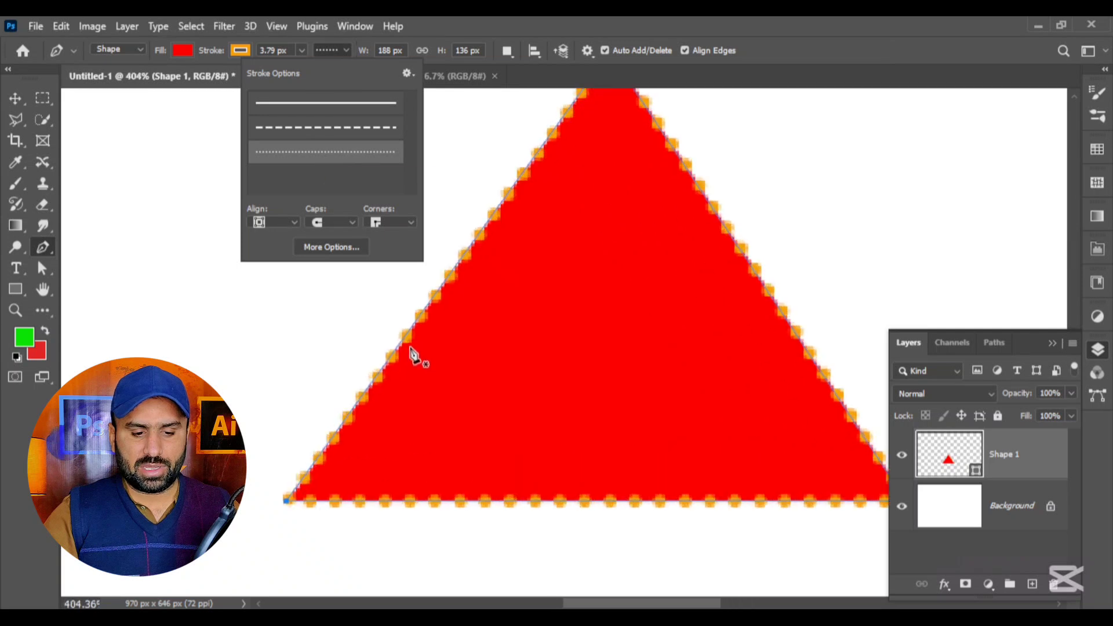
left_click(333, 248)
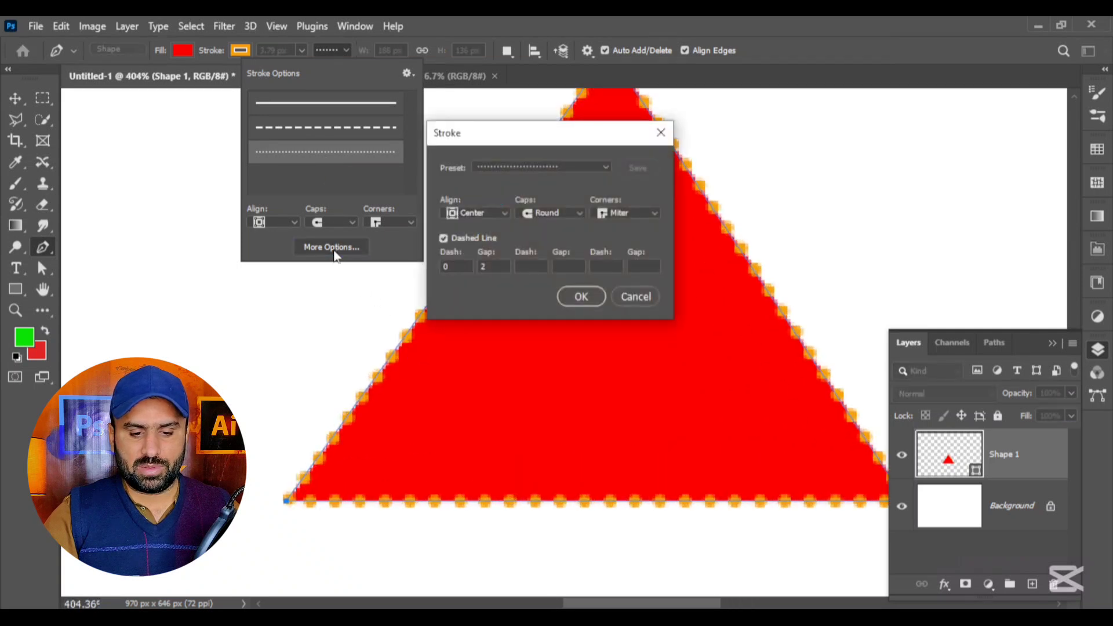
left_click(650, 297)
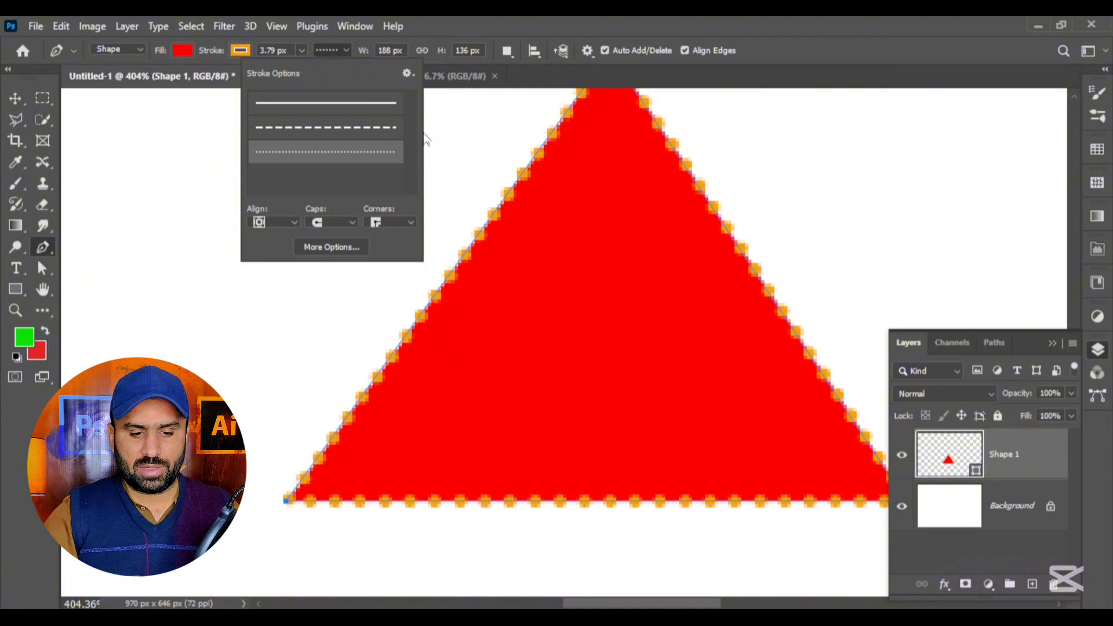
Undo the stray anchor point, the stroke and fill changes, and the triangle shape
left_click(313, 329)
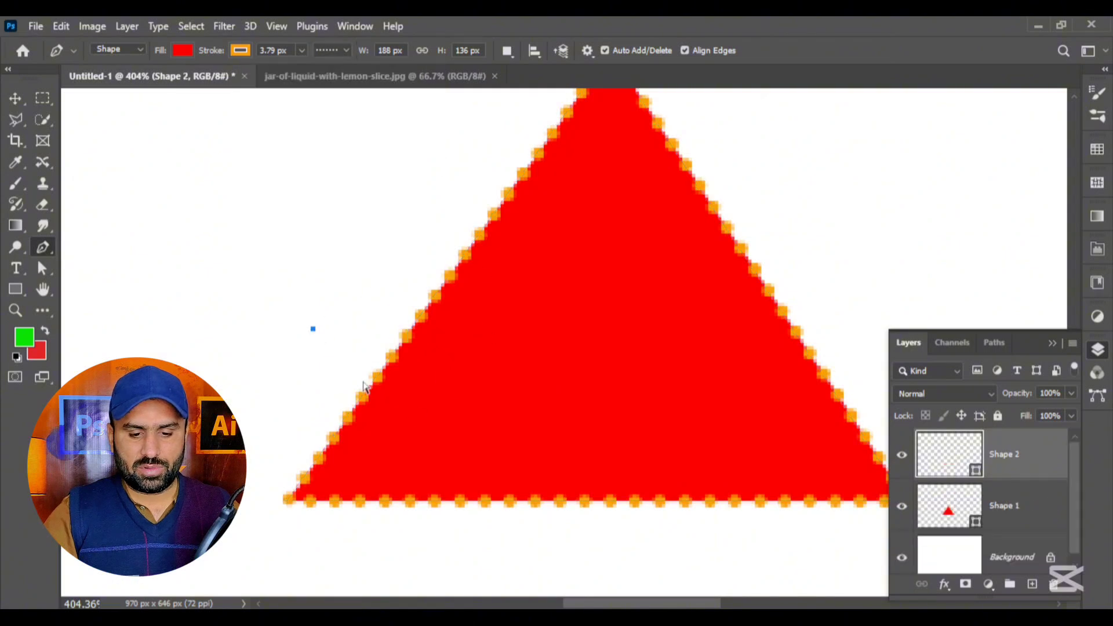
key("ctrl+z")
key("ctrl+z")
key("ctrl+z")
key("ctrl+z")
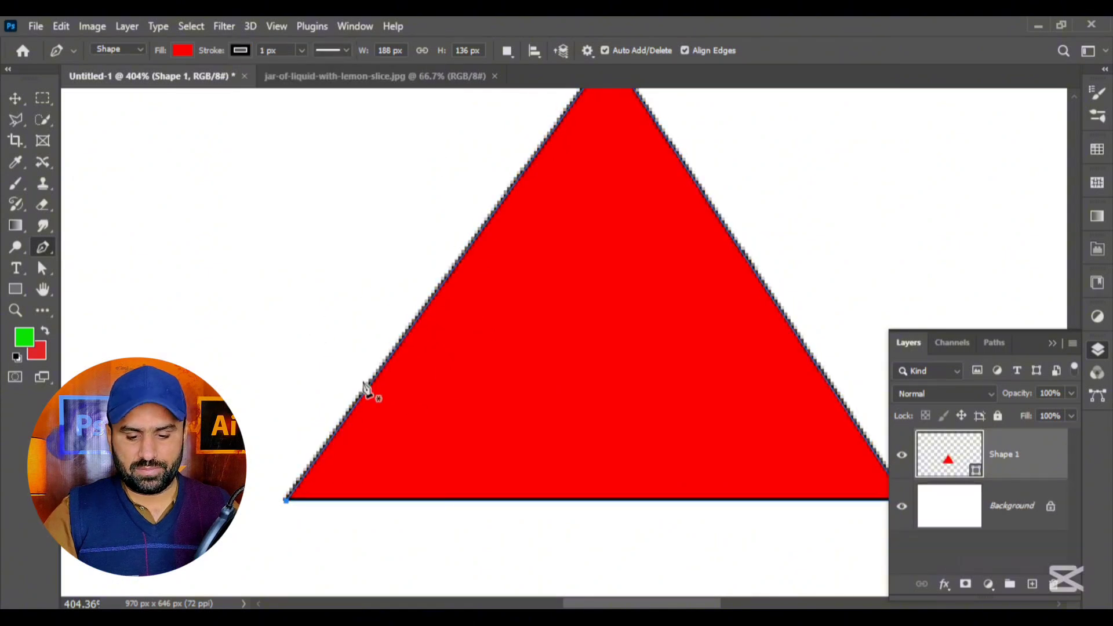
scroll(366, 389, "down", 2)
key("ctrl+z")
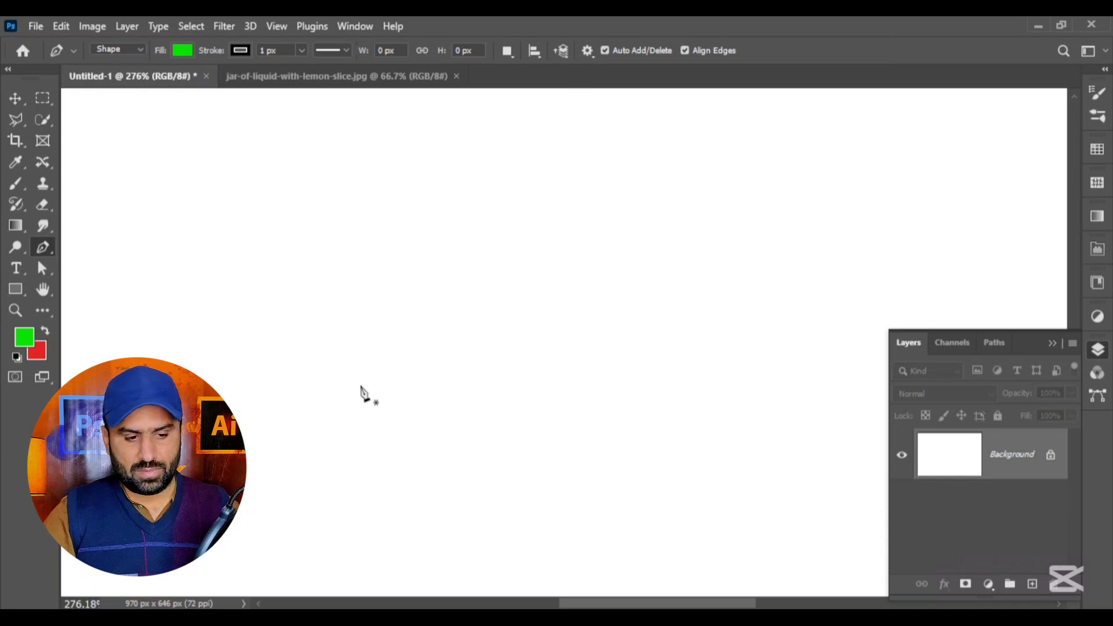
Draw a larger closed green triangle shape about 515 × 395 px across the middle of the canvas with the Pen tool
scroll(365, 345, "down", 2)
scroll(373, 296, "down", 5)
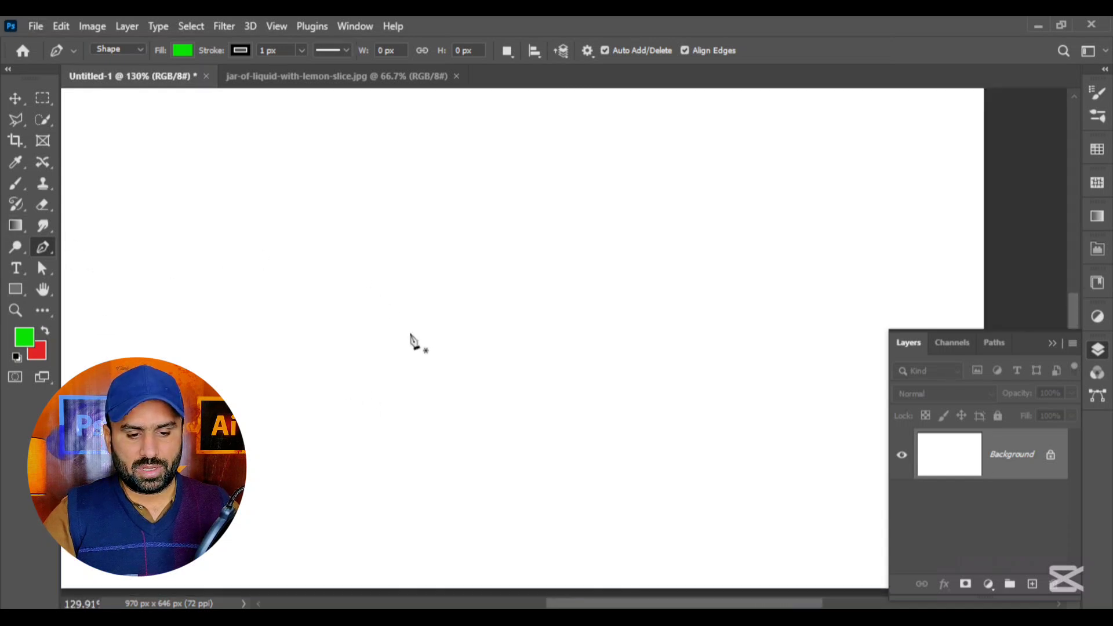
scroll(359, 171, "up", 1)
scroll(359, 171, "down", 1)
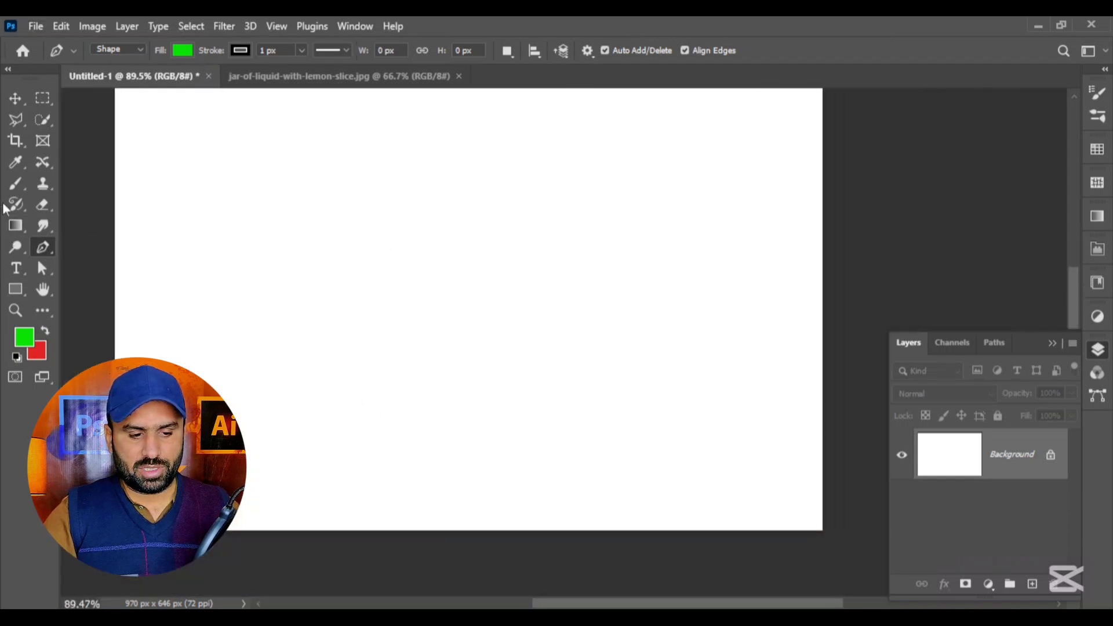
left_click(453, 138)
left_click(281, 425)
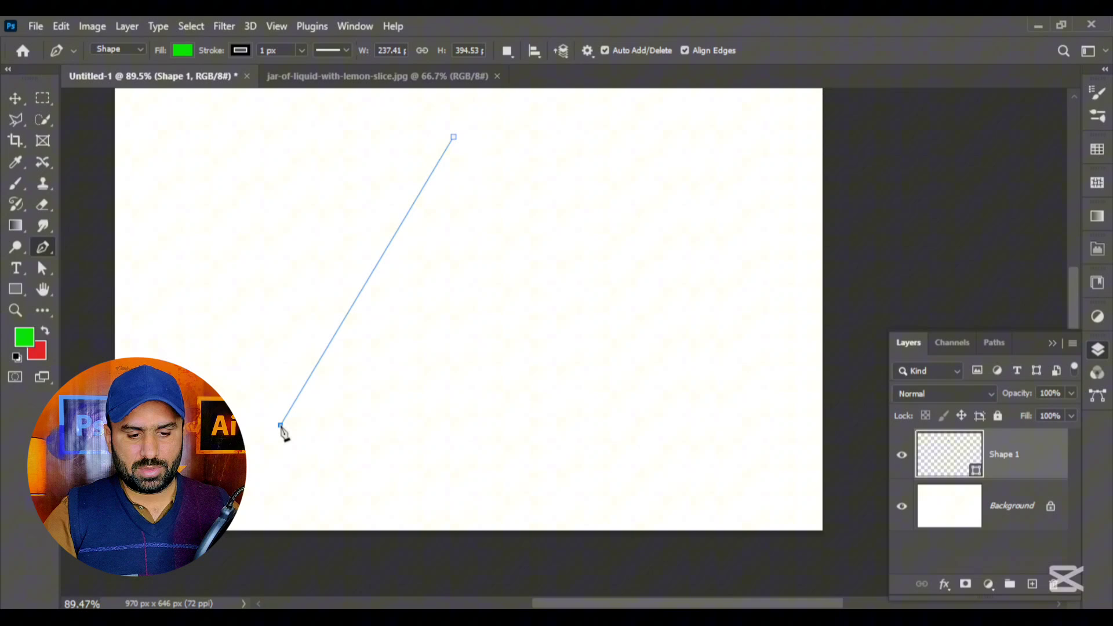
left_click(656, 416)
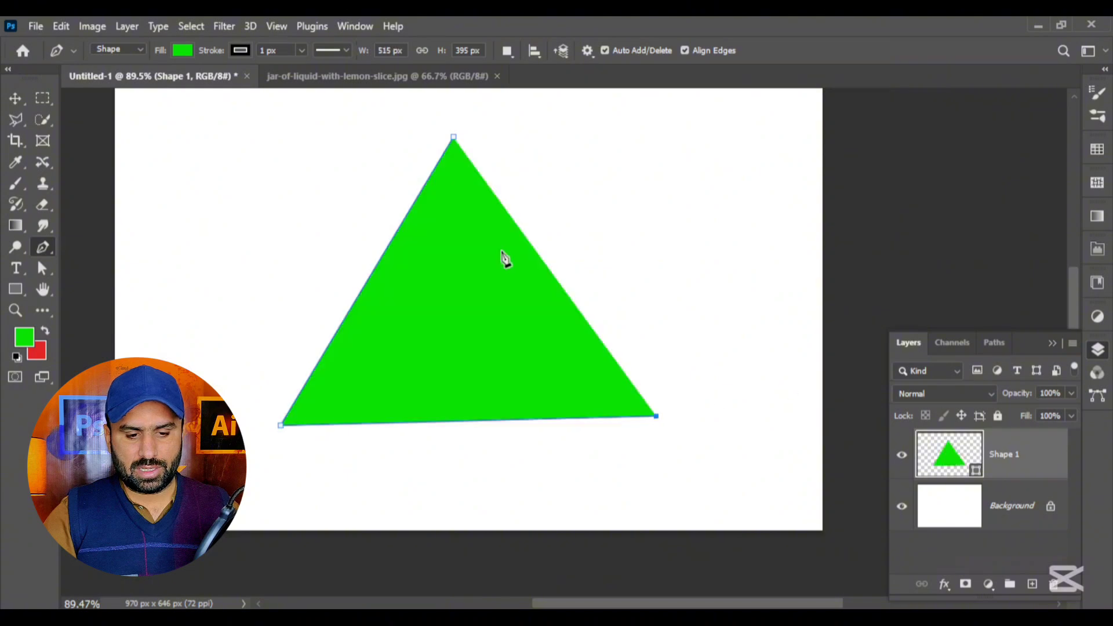
left_click(454, 139)
scroll(452, 168, "up", 4)
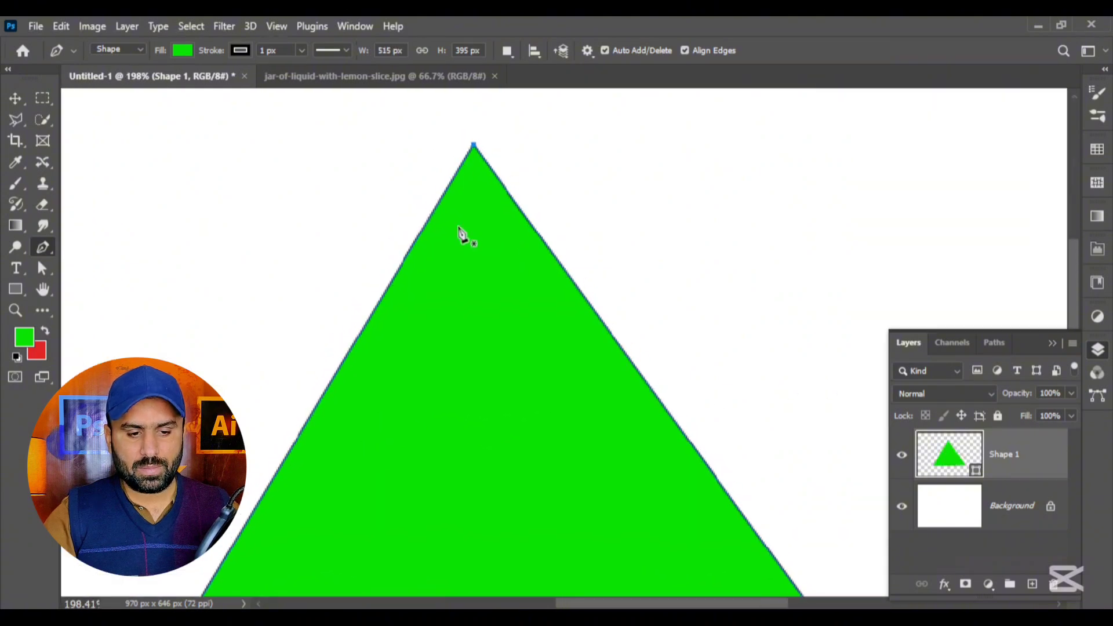
Apply a dashed black stroke 7.63 px wide to the green triangle
scroll(463, 94, "down", 1)
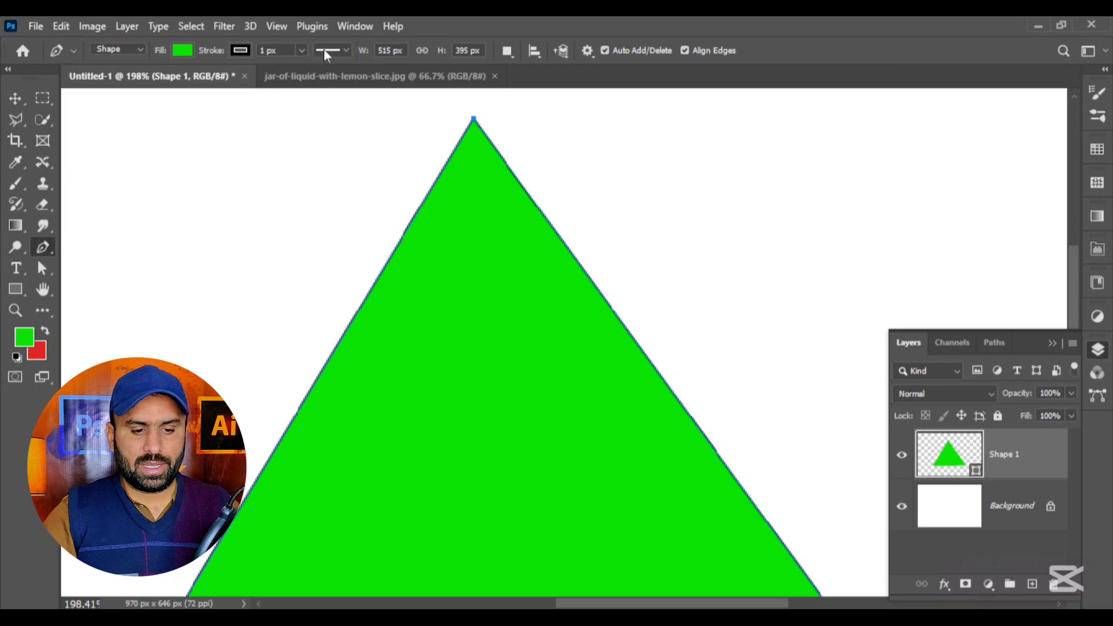
left_click(328, 50)
left_click(325, 128)
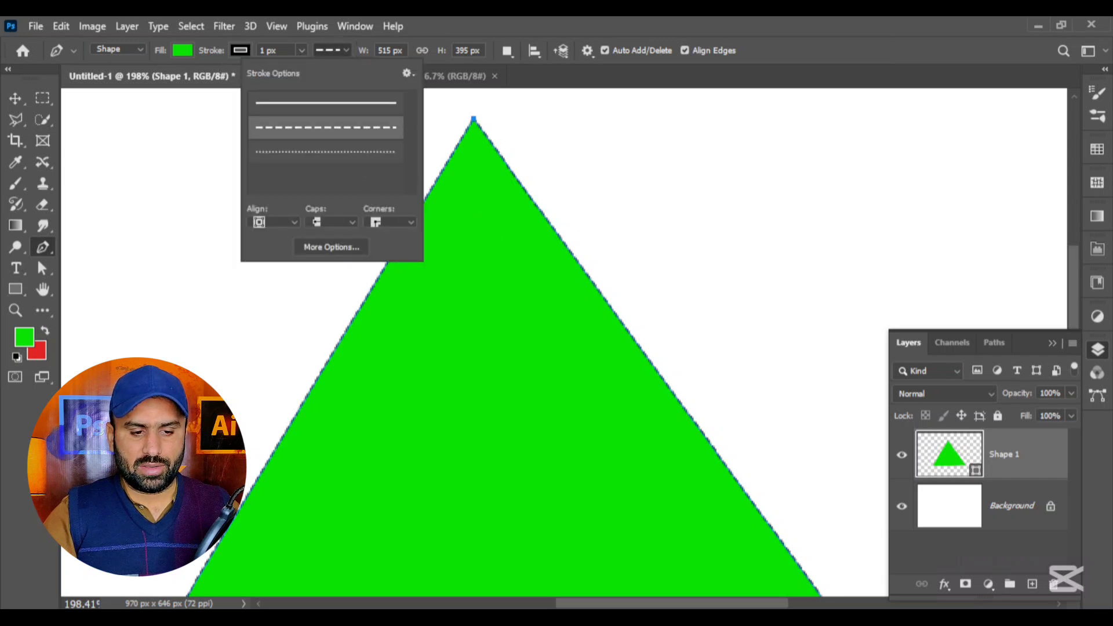
left_click(300, 51)
left_click(301, 51)
left_click_drag(297, 70, 309, 68)
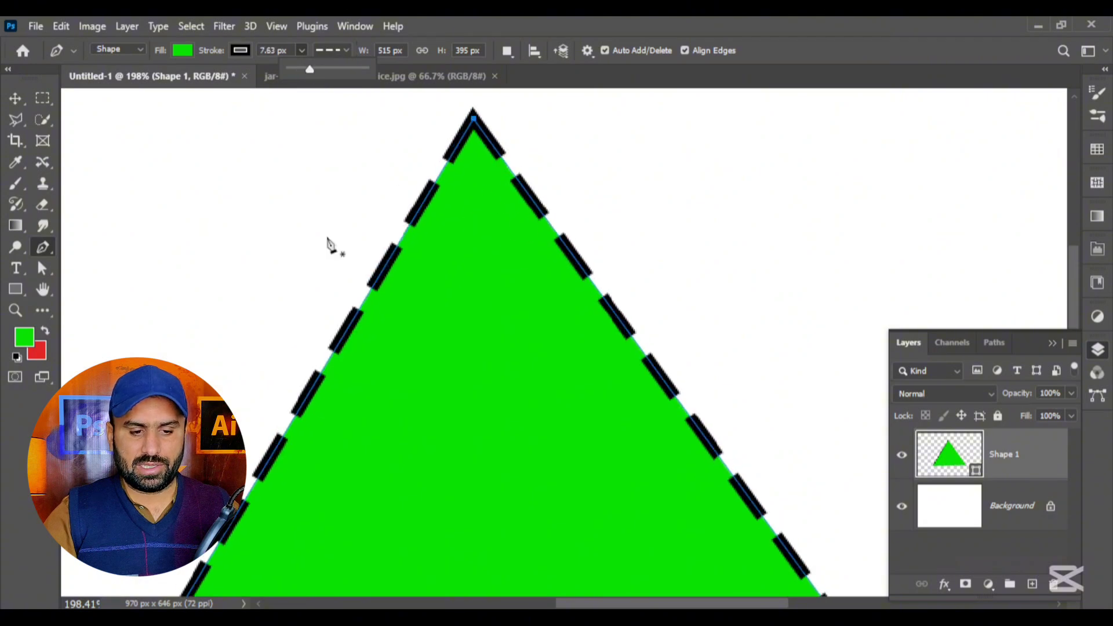
Apply the dotted stroke style to the green triangle and change the stroke's caps to Butt
left_click(346, 50)
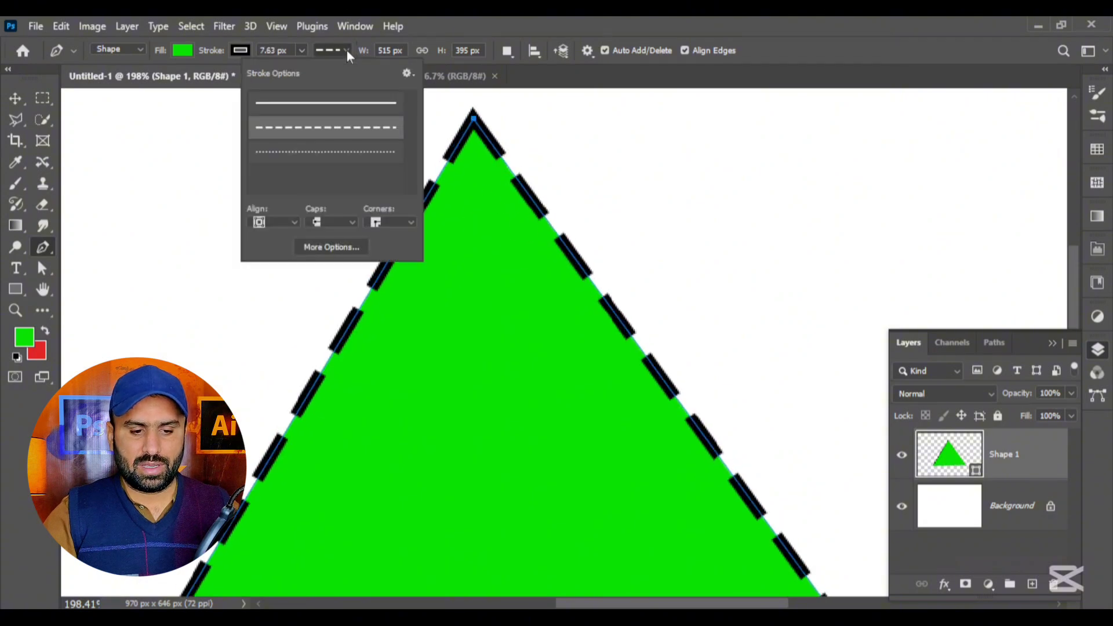
left_click(326, 153)
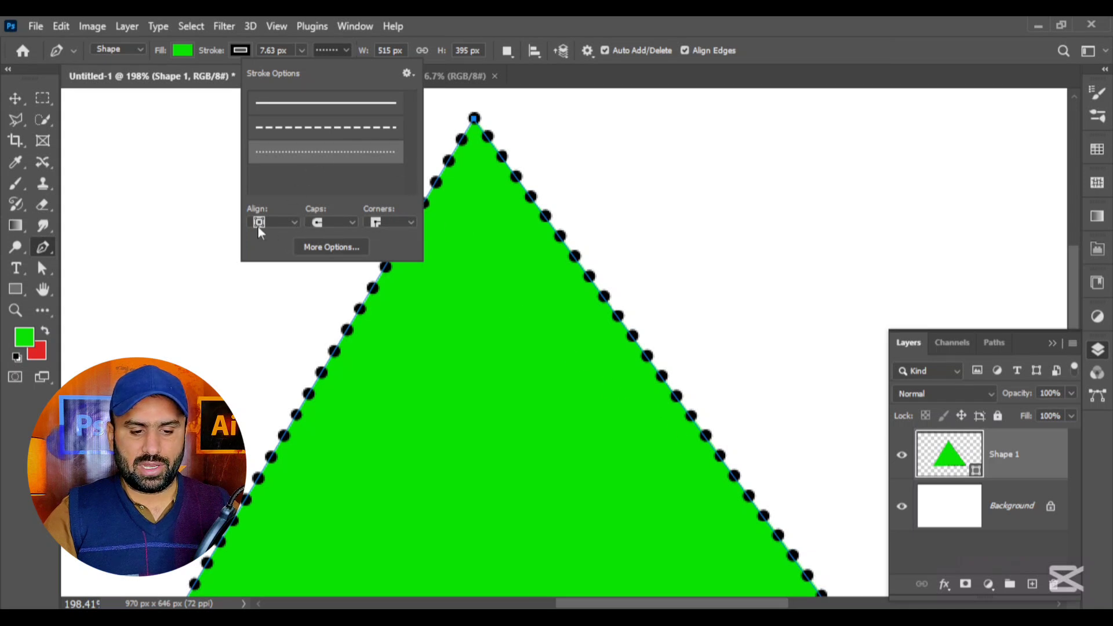
left_click(345, 248)
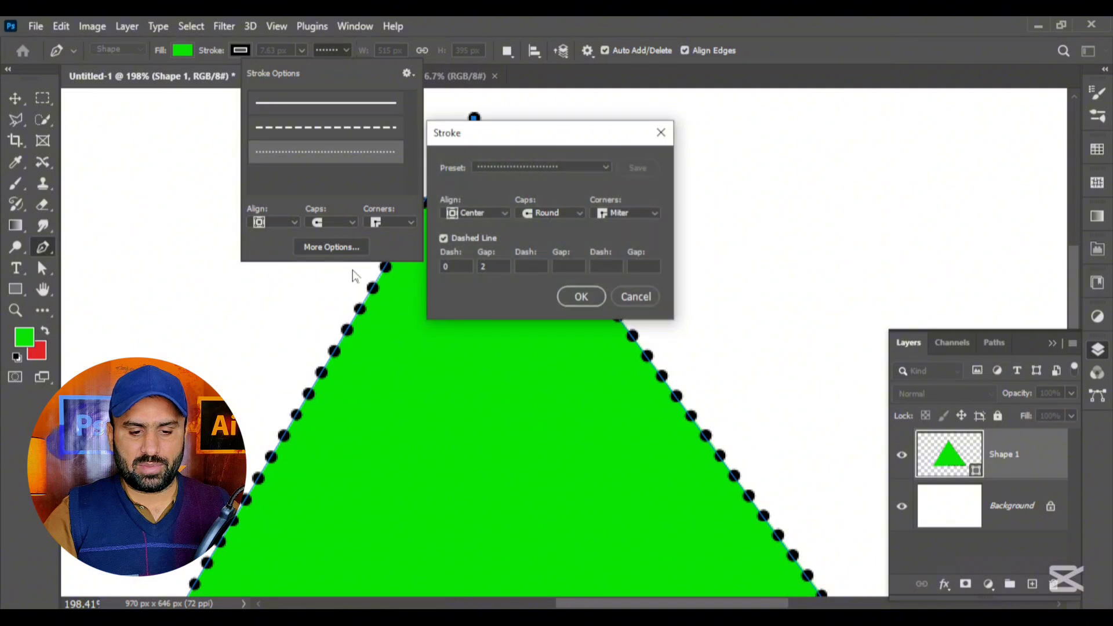
left_click(539, 213)
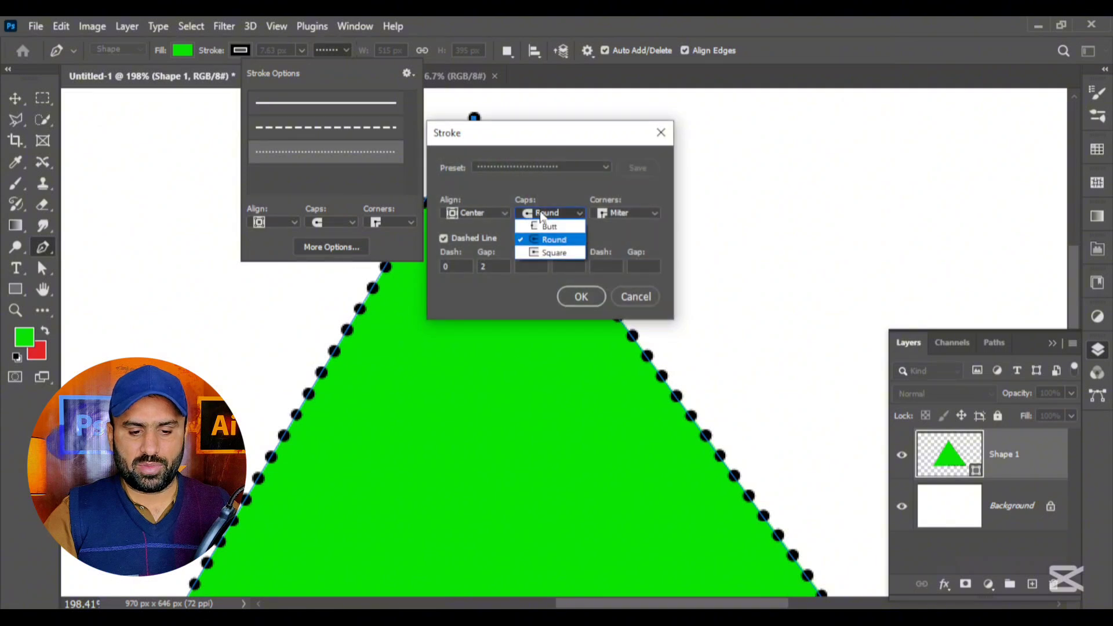
left_click(552, 227)
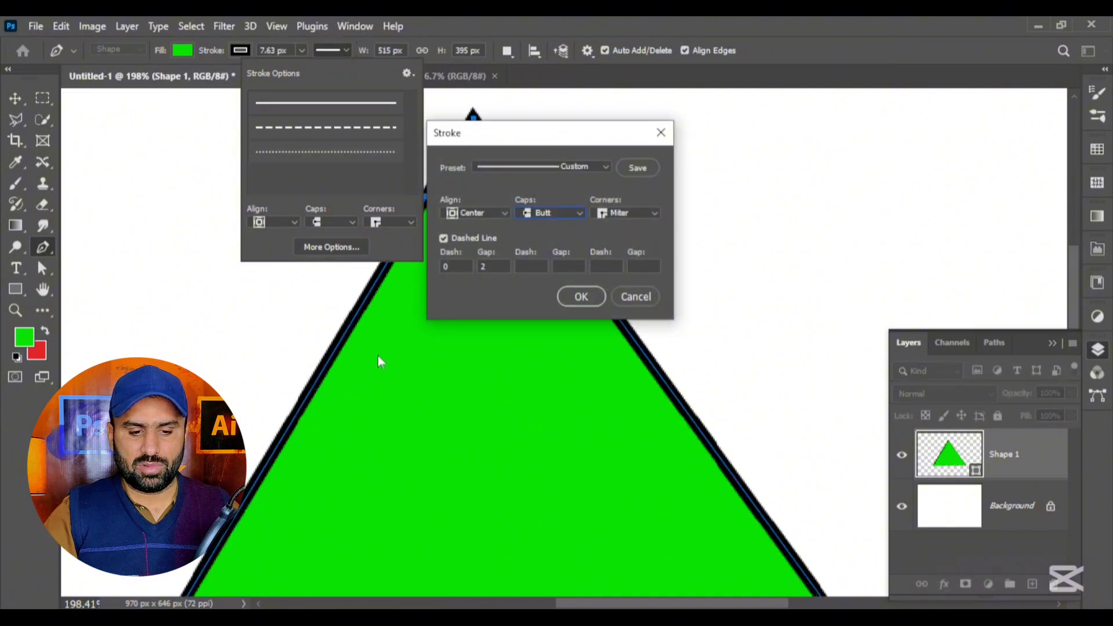
left_click(578, 296)
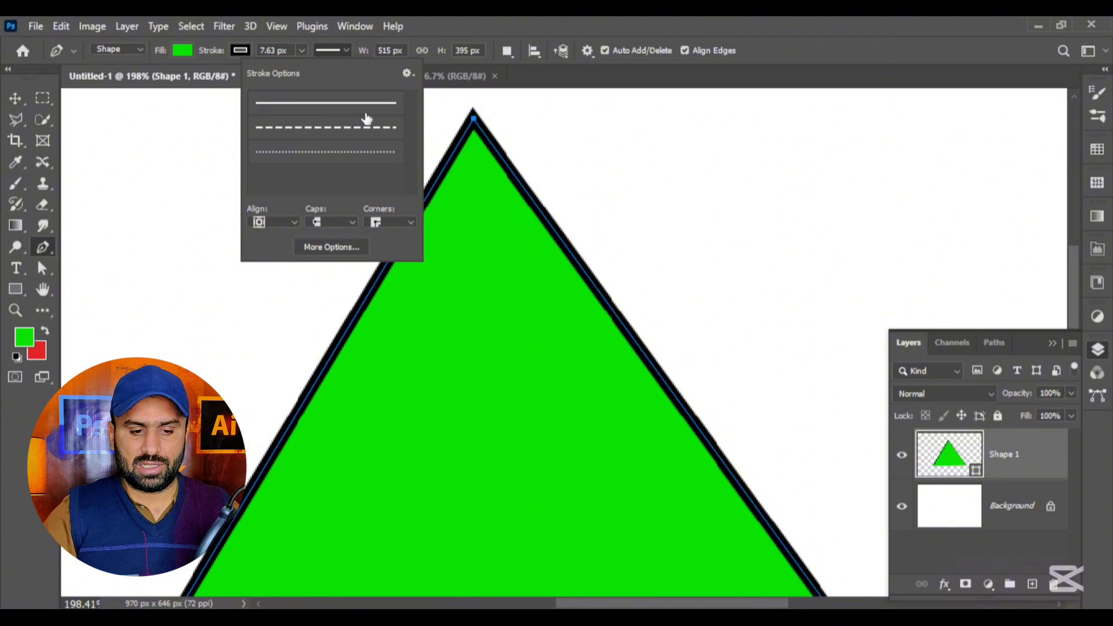
Delete the green triangle and the stray single-point shape, leaving only the Background layer
left_click(513, 172)
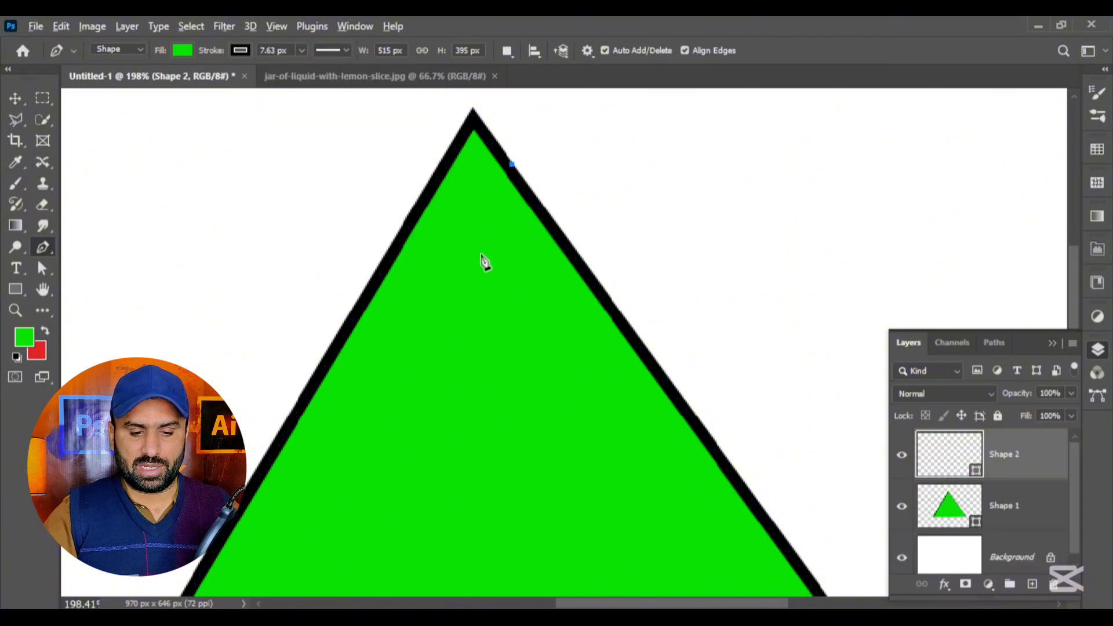
scroll(484, 263, "down", 3)
scroll(549, 222, "down", 2)
scroll(524, 300, "up", 1)
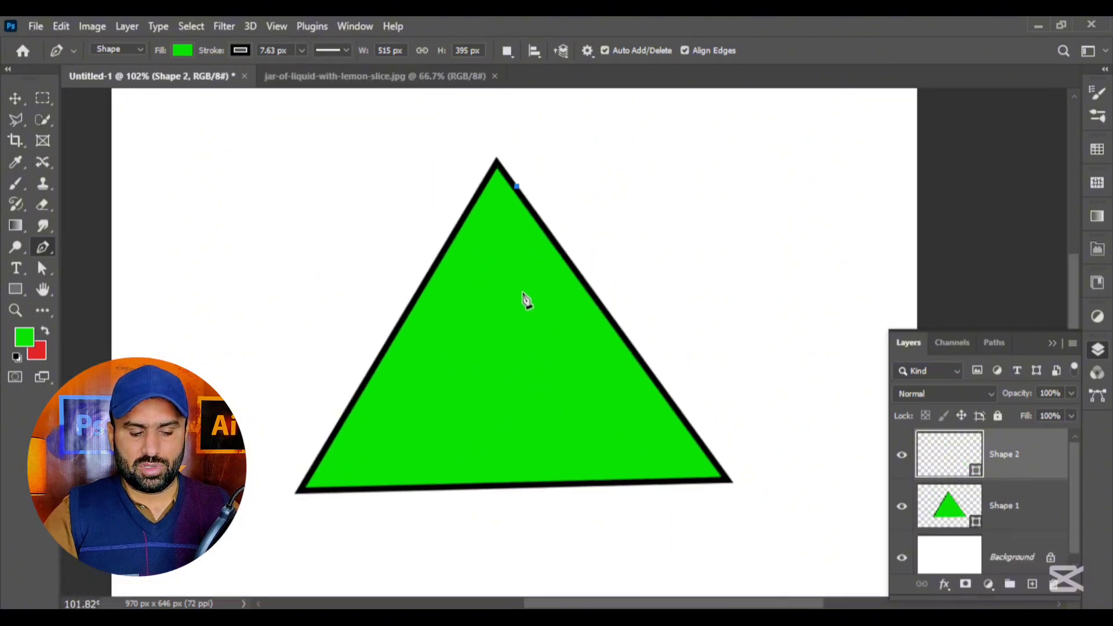
left_click(15, 98)
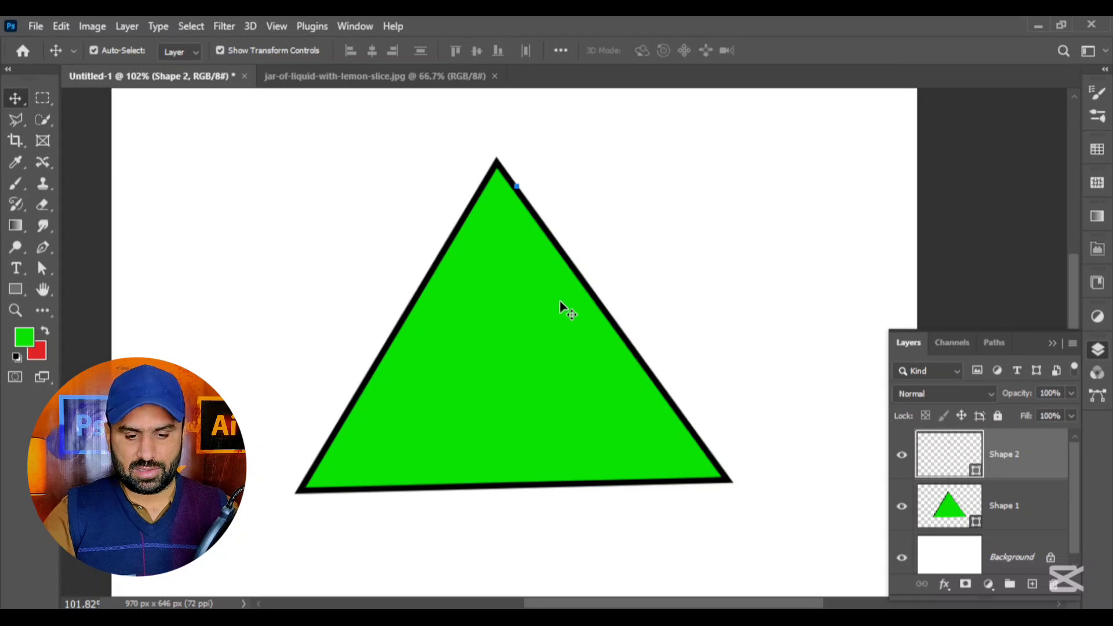
key("Delete")
key("Delete")
key("Delete")
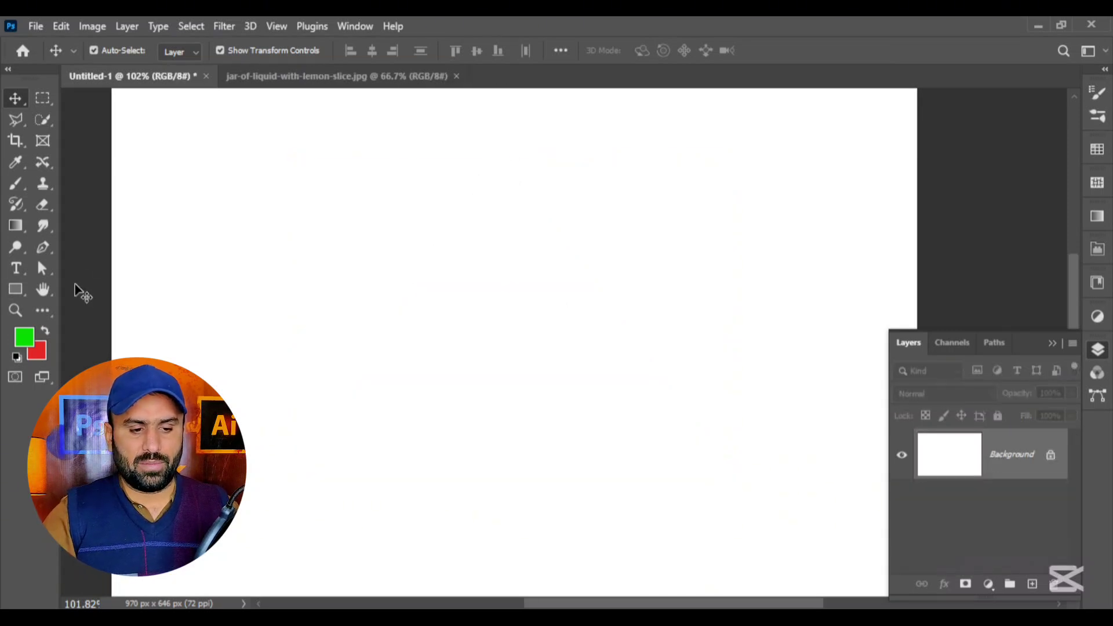
Set the Pen tool to Path mode and draw a closed triangular path in the middle of the canvas
left_click(44, 250)
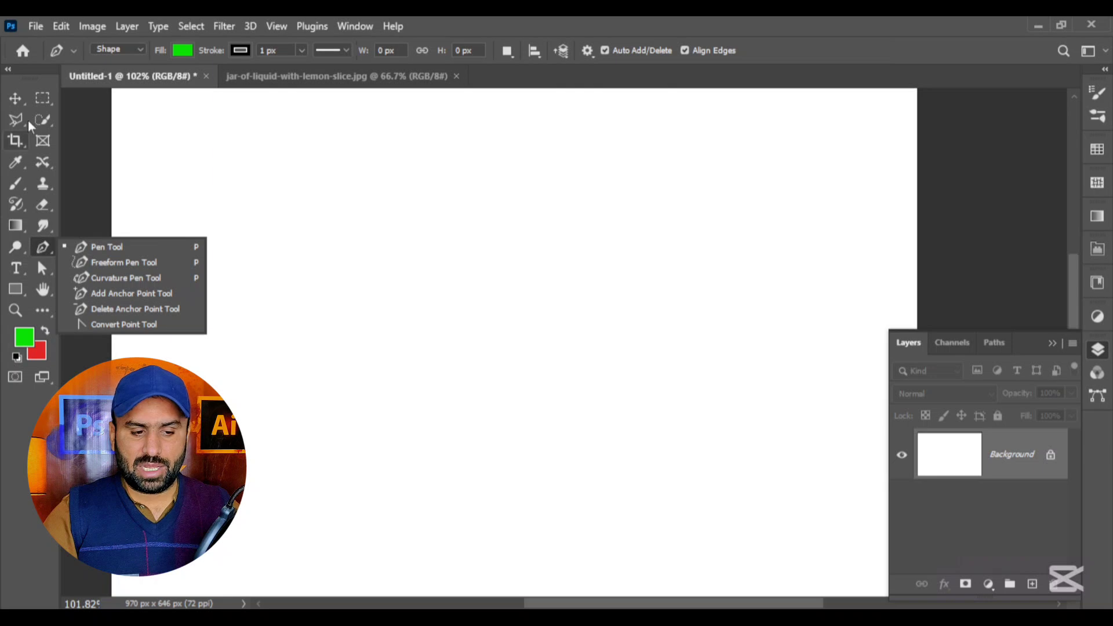
left_click(38, 256)
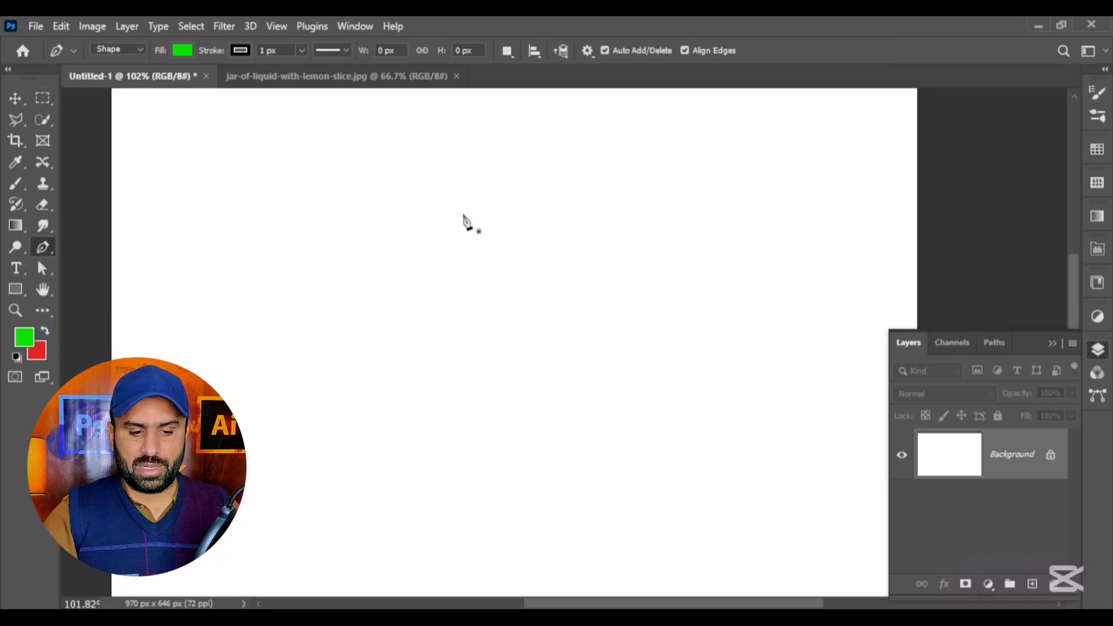
left_click(108, 50)
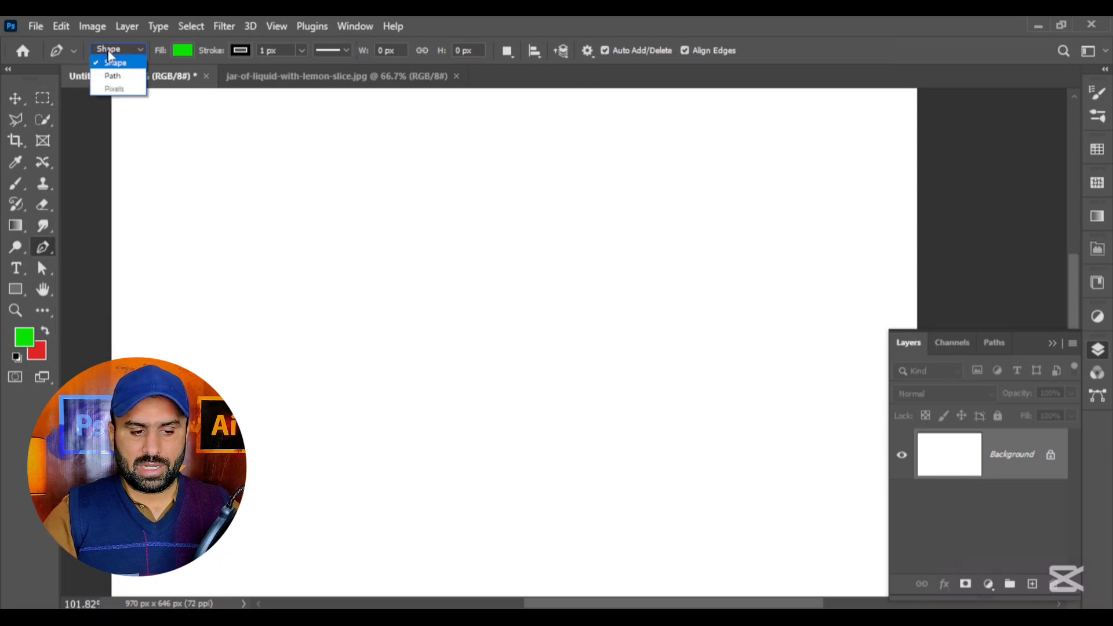
left_click(116, 76)
left_click(499, 183)
left_click(365, 390)
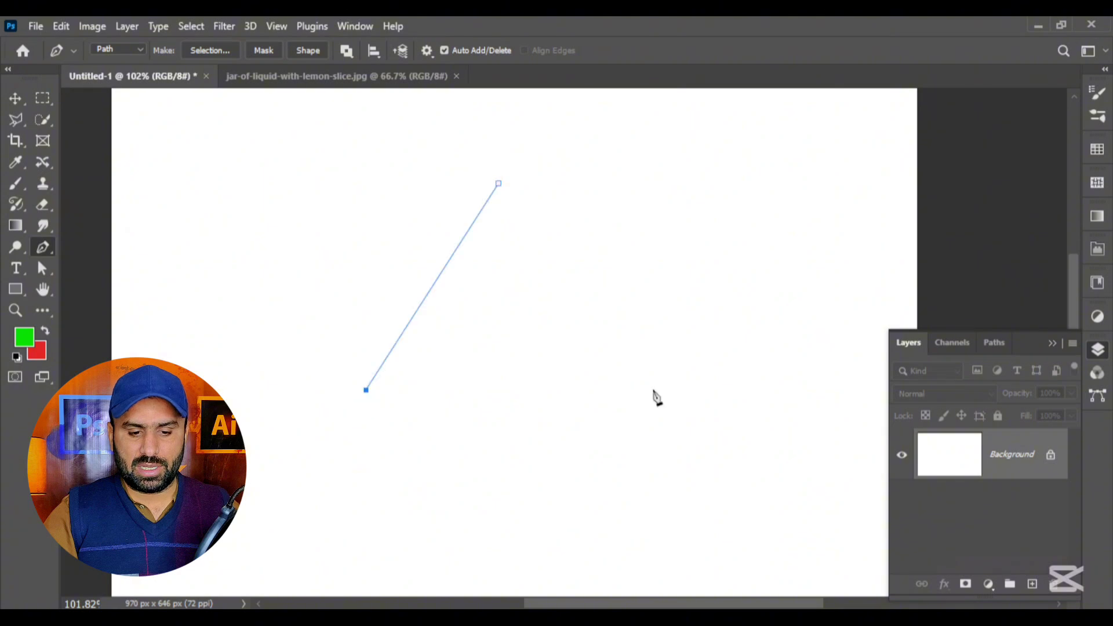
left_click(670, 388)
left_click(498, 184)
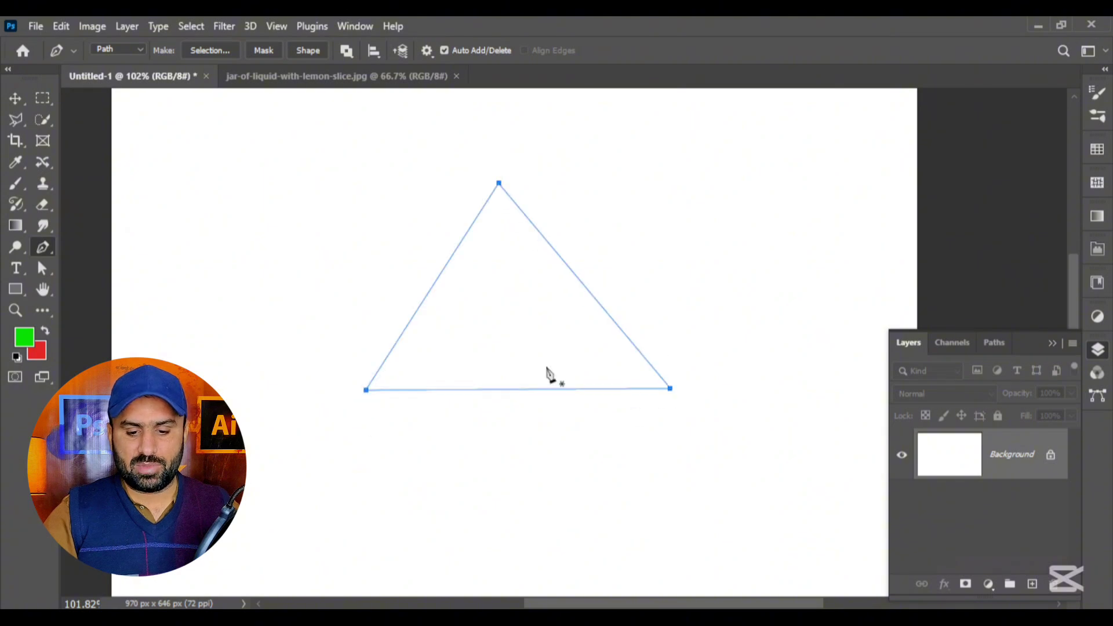
Convert the triangular path into a new anti-aliased selection with a 0 pixel feather radius, and deselect it
right_click(522, 236)
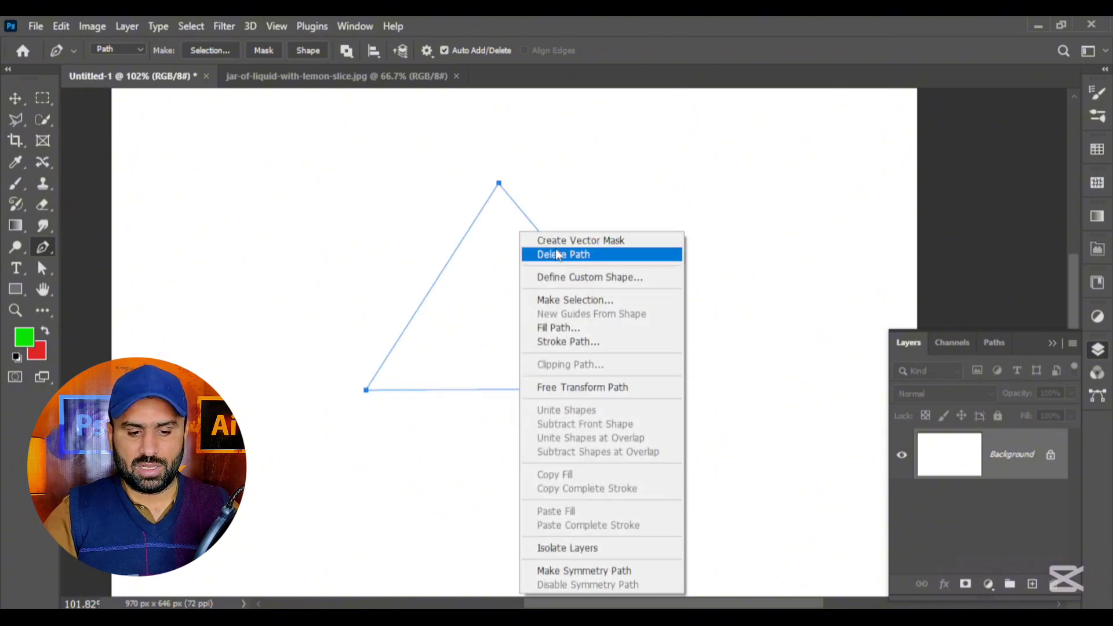
left_click(577, 302)
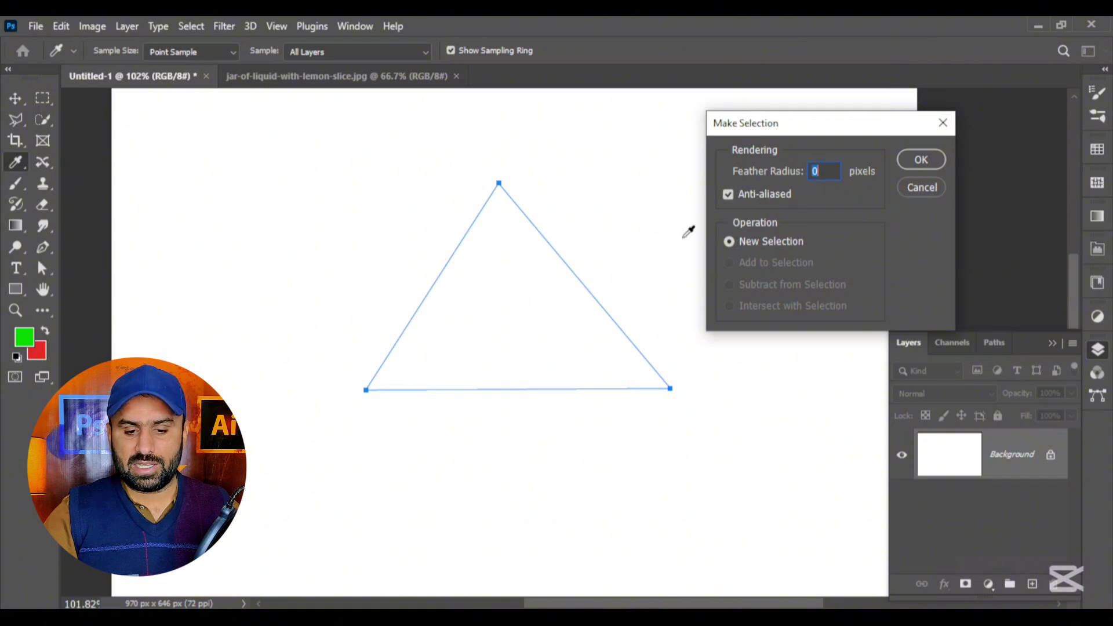
left_click(921, 161)
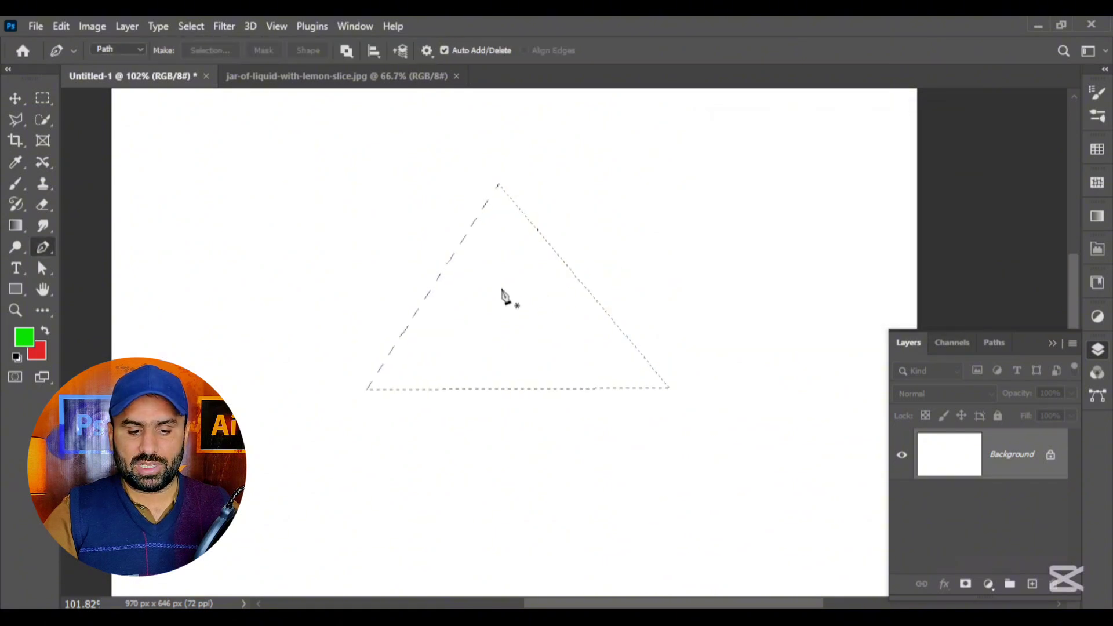
scroll(507, 267, "up", 2)
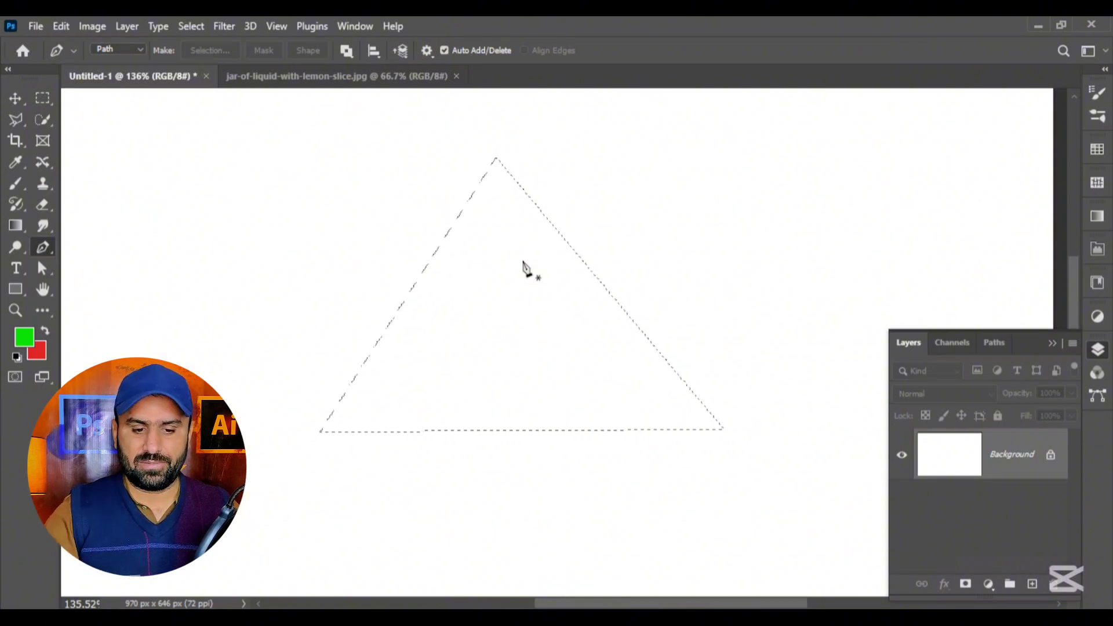
key("ctrl+d")
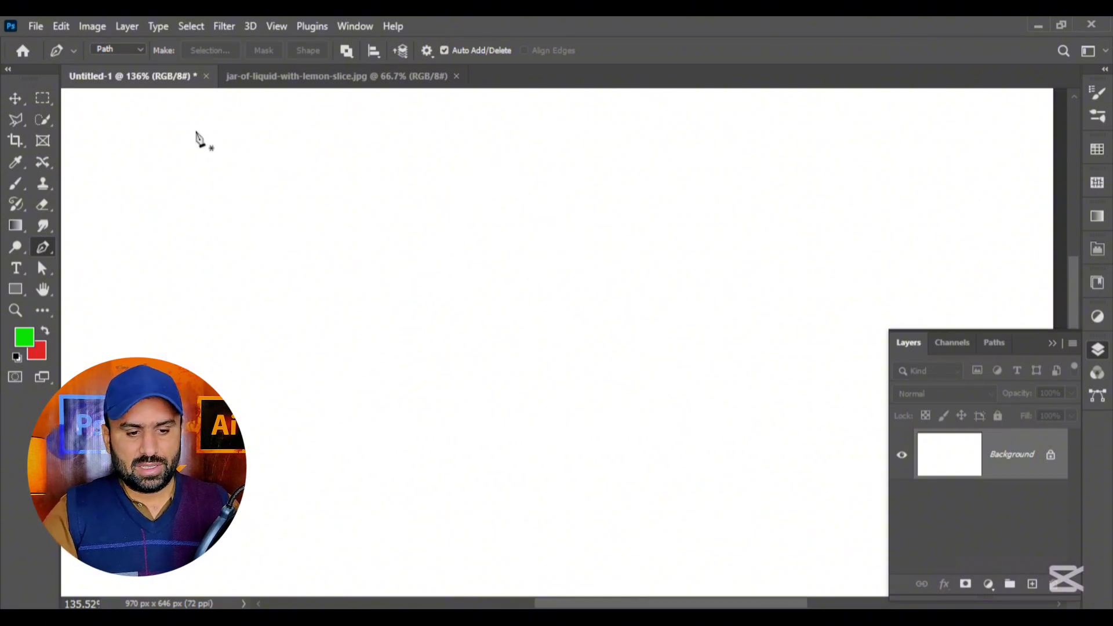
In jar-of-liquid-with-lemon-slice.jpg, start a Pen path at the middle of the jar's base and trace around its lower-right corner
left_click(322, 78)
scroll(637, 479, "up", 5)
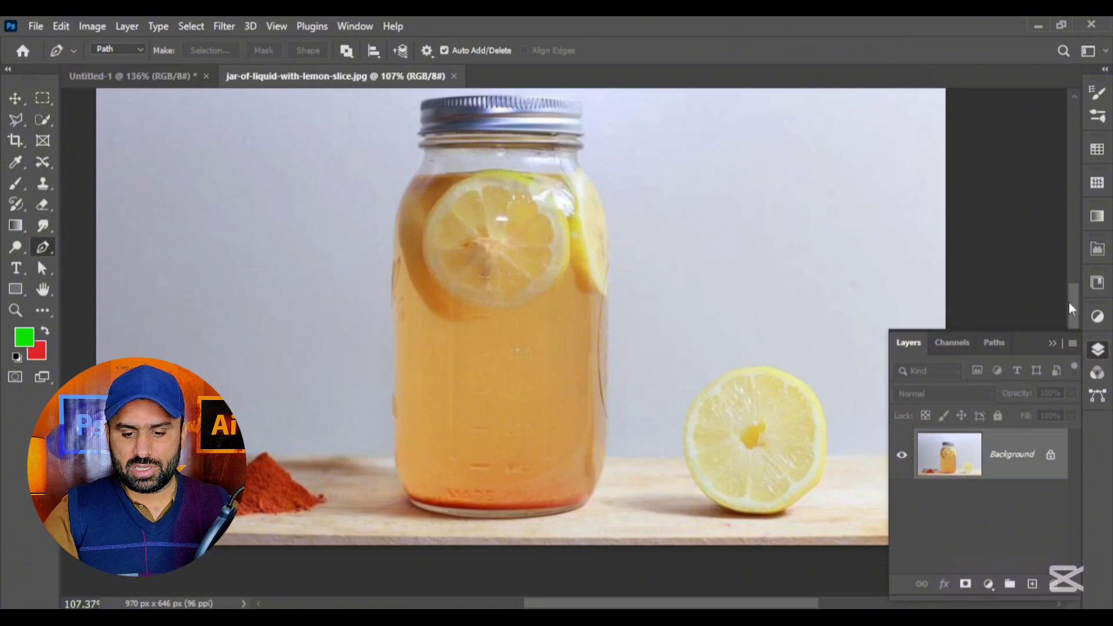
left_click_drag(1069, 302, 1071, 296)
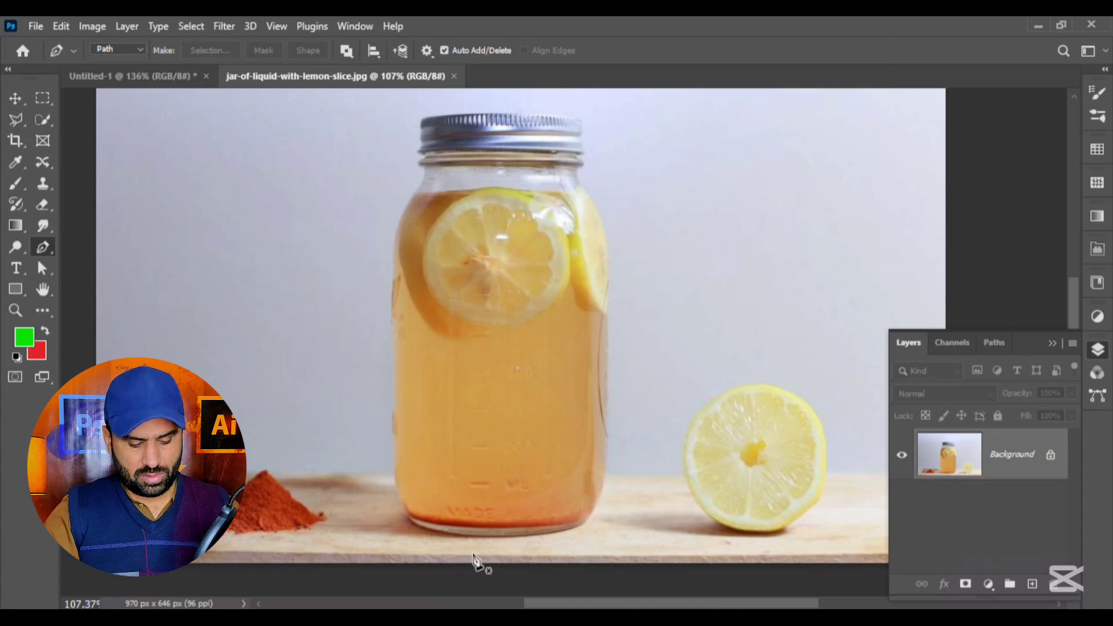
scroll(476, 557, "up", 5)
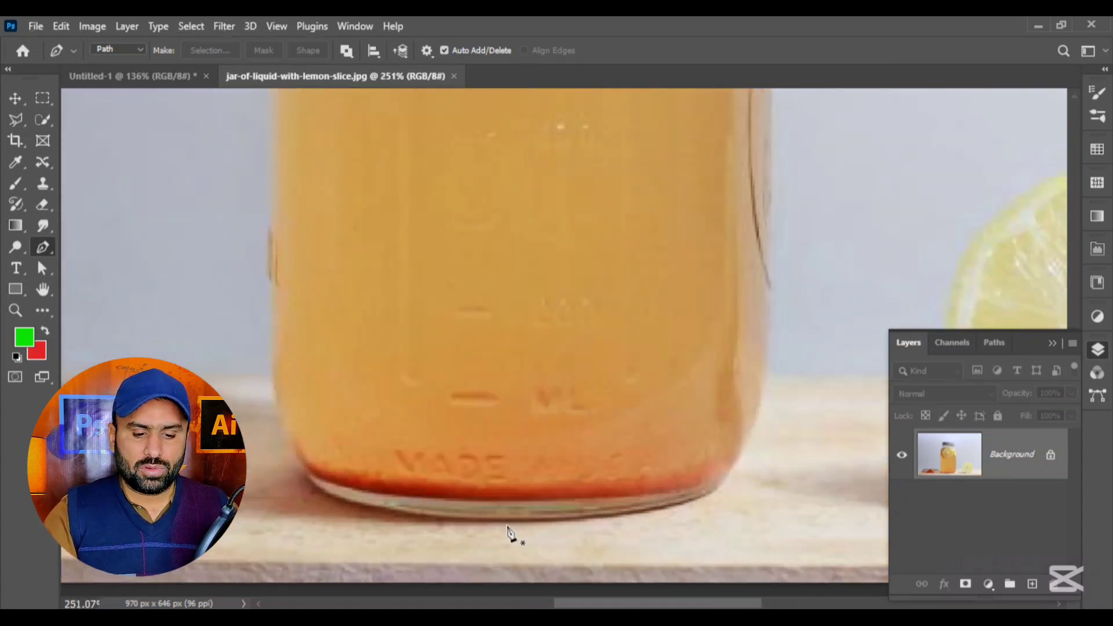
left_click(503, 523)
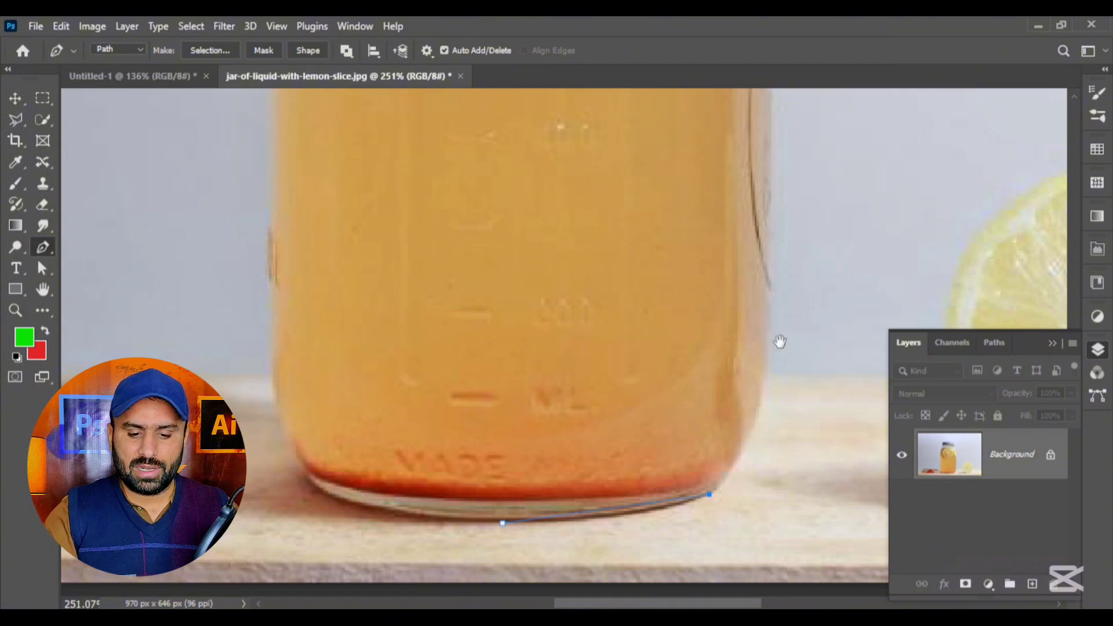
left_click_drag(780, 340, 663, 425)
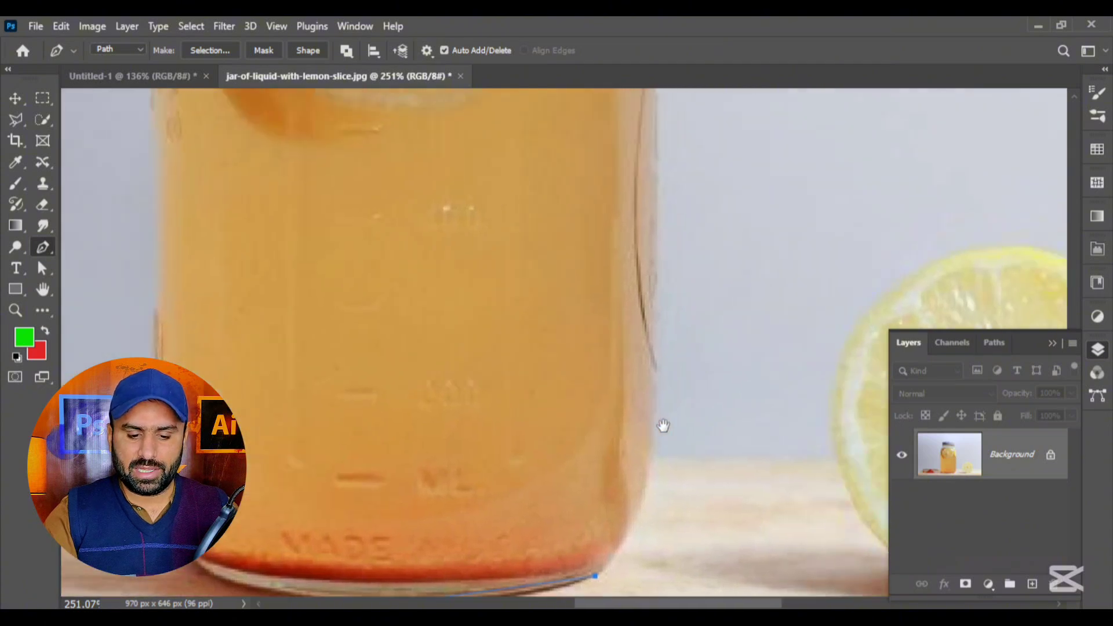
left_click(648, 476)
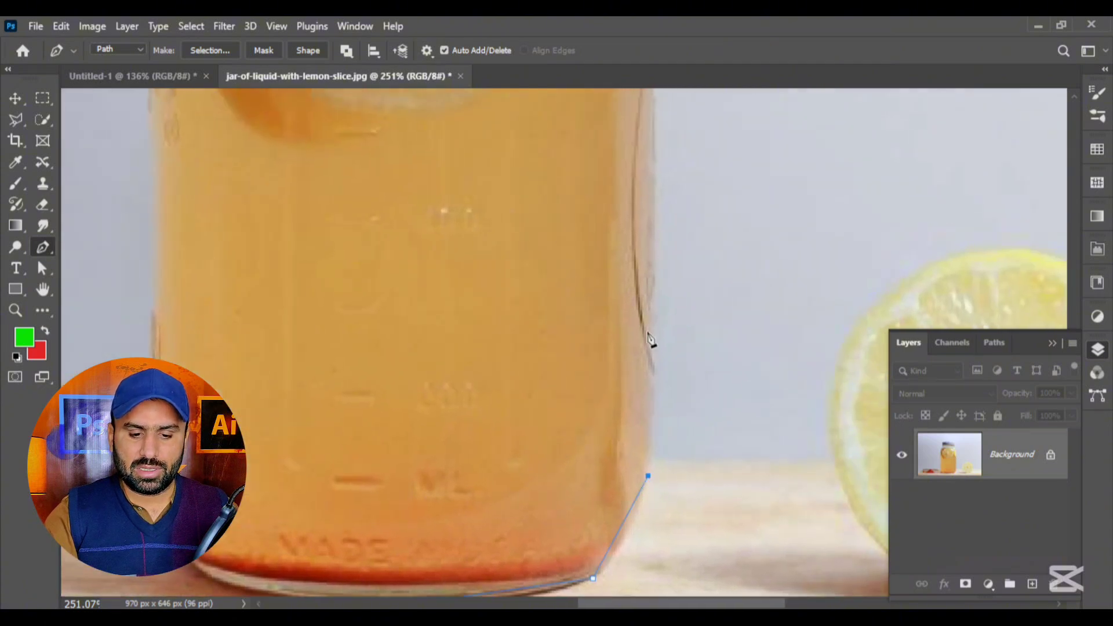
Continue the path up the jar's right side and around the shoulder to the base of the neck
left_click(657, 141)
left_click_drag(661, 129, 663, 439)
left_click(650, 199)
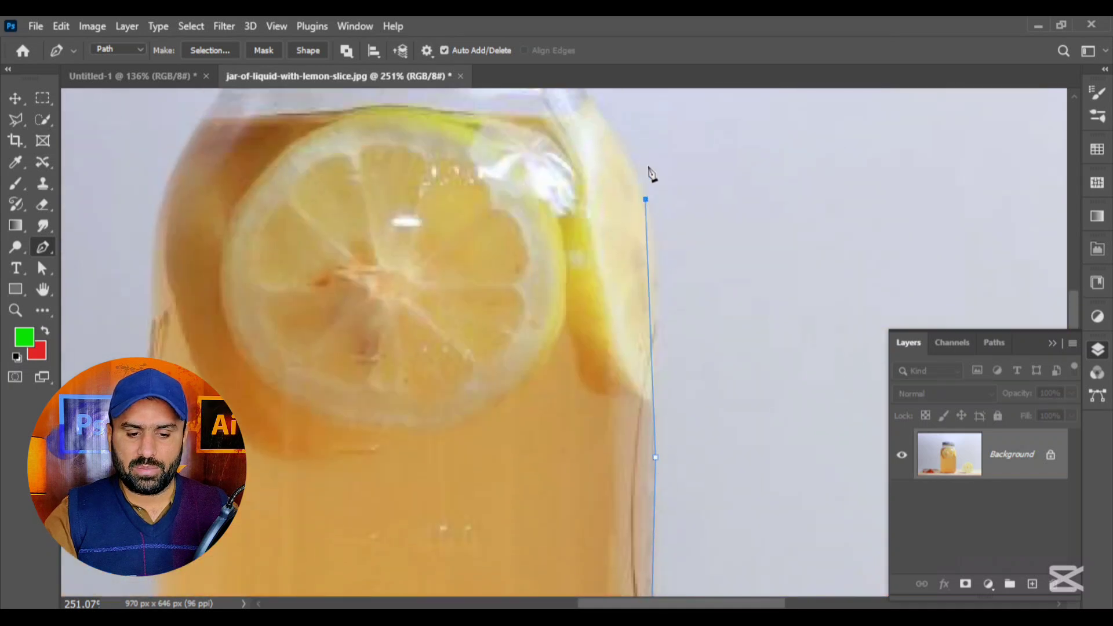
left_click_drag(651, 169, 666, 392)
left_click(605, 329)
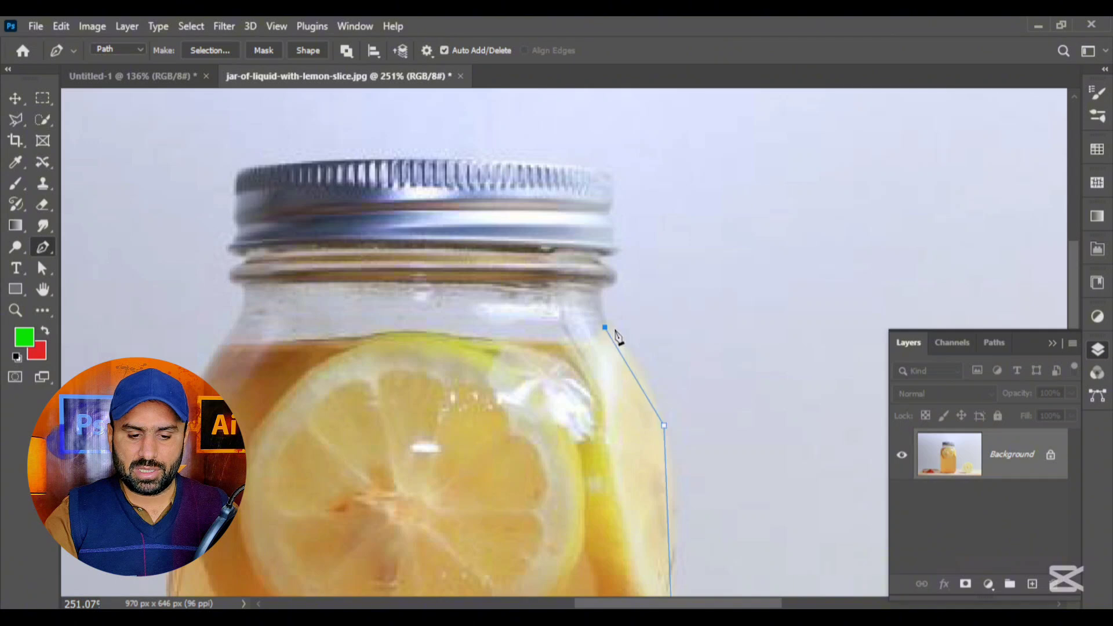
Trace the right side of the jar's neck and the protruding glass rim up to the lid's lower edge
scroll(613, 327, "up", 3)
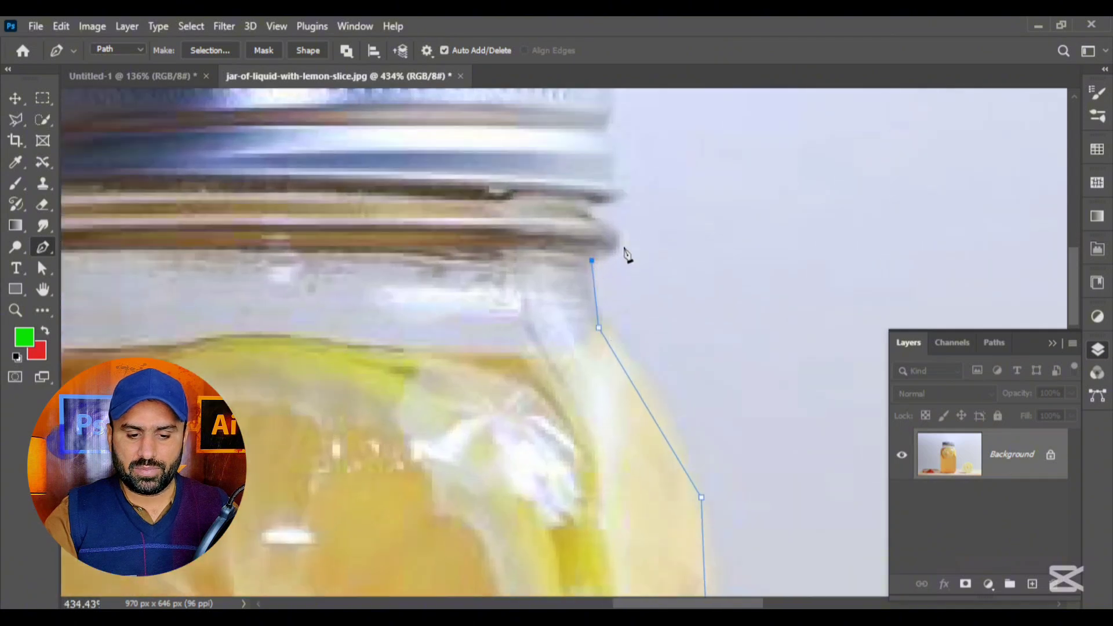
left_click(616, 224)
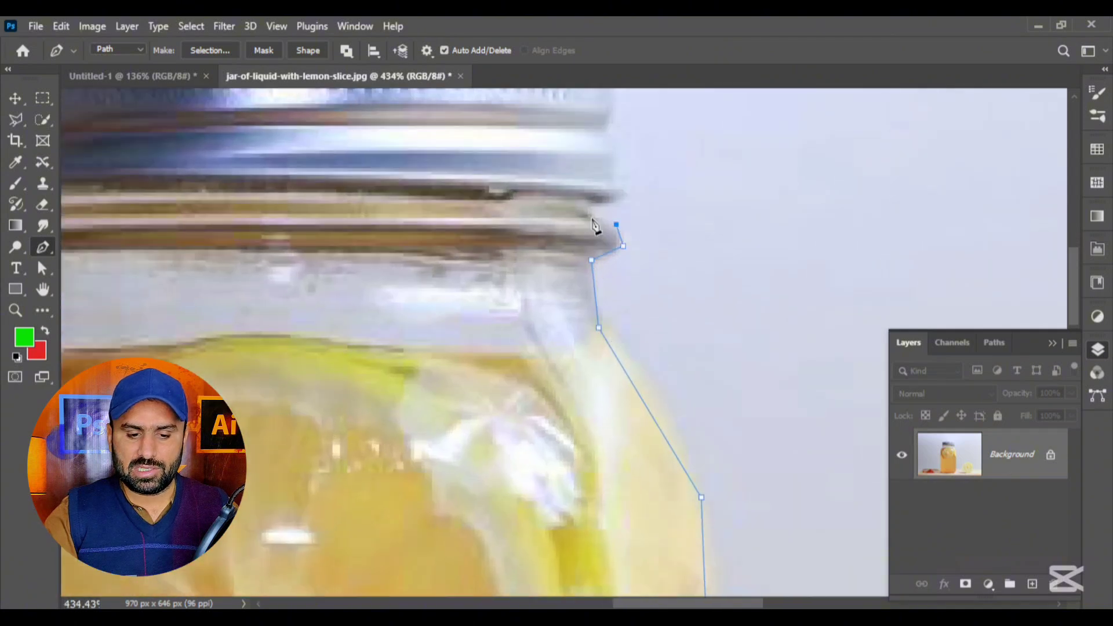
left_click(623, 200)
left_click_drag(634, 182, 619, 465)
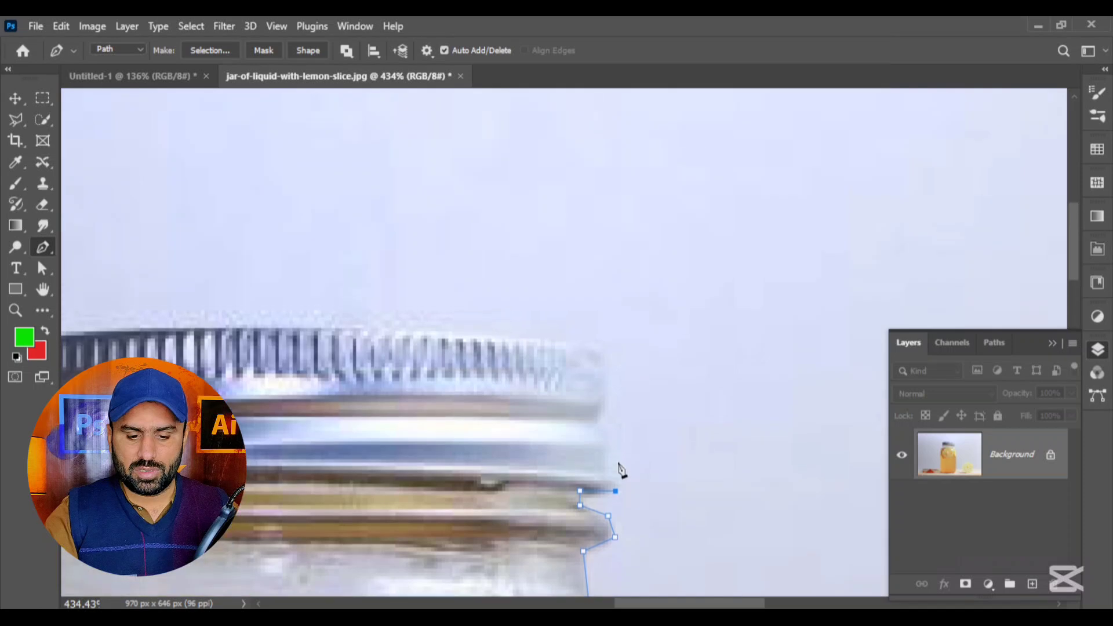
Trace the path up the right edge of the jar's lid and along its top edge to the middle
left_click(605, 441)
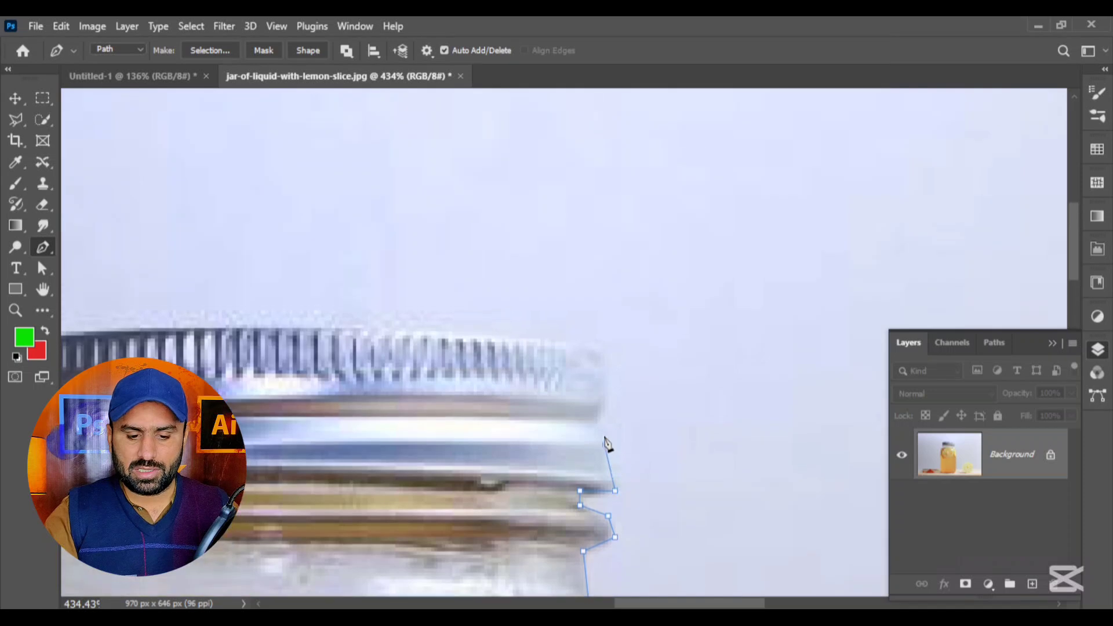
left_click(609, 385)
left_click(607, 350)
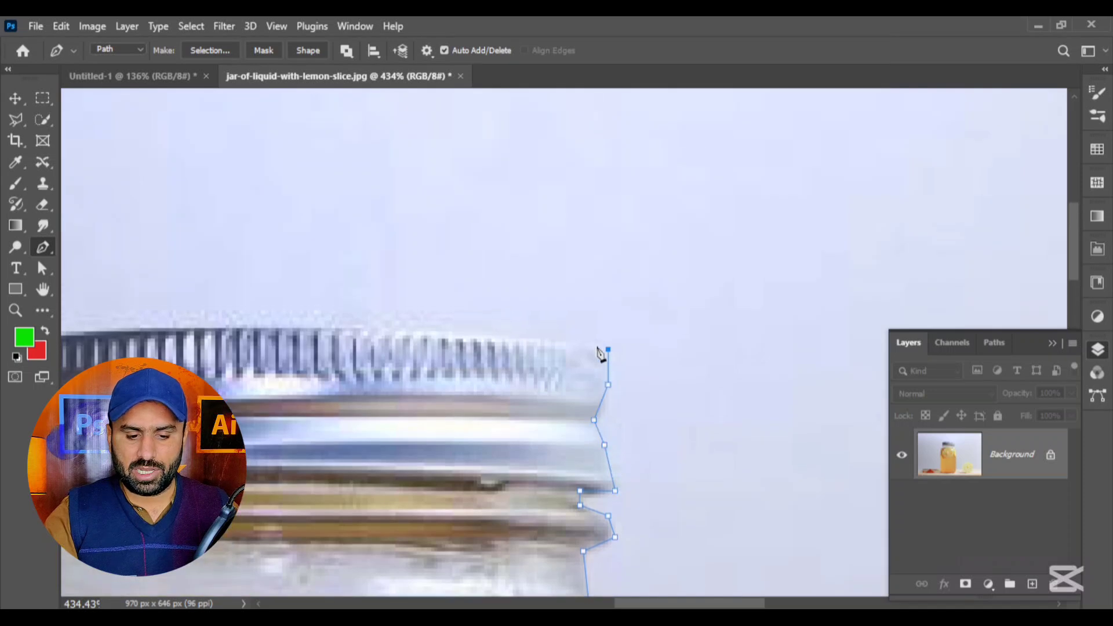
left_click(244, 328)
Continue the path along the rest of the lid's top edge and down its left side to the lower-left corner
left_click_drag(216, 376, 653, 239)
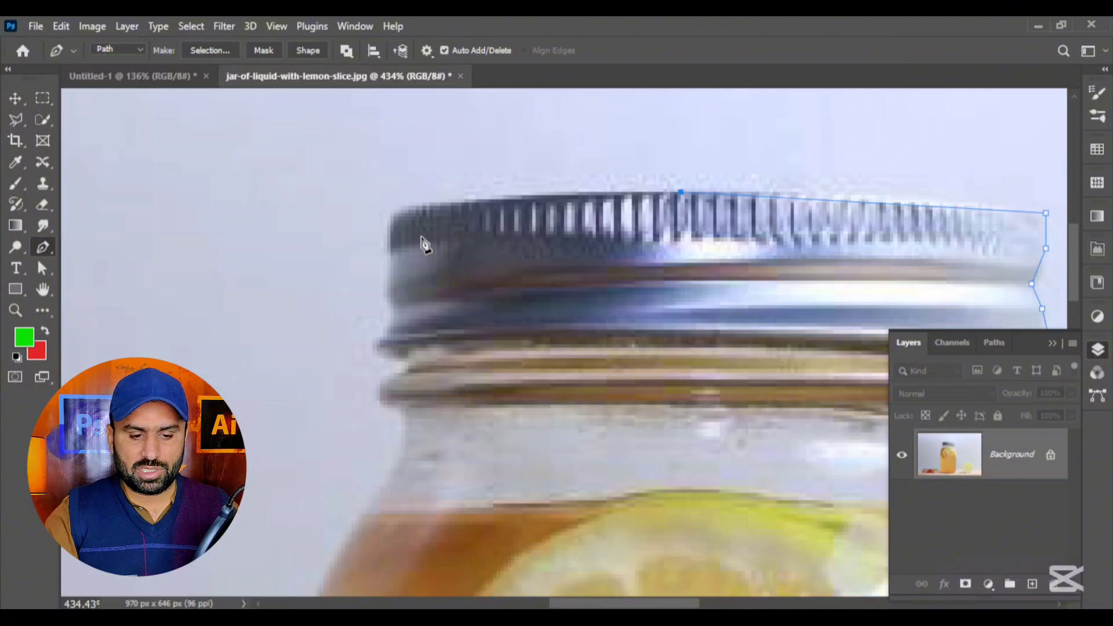
left_click(390, 216)
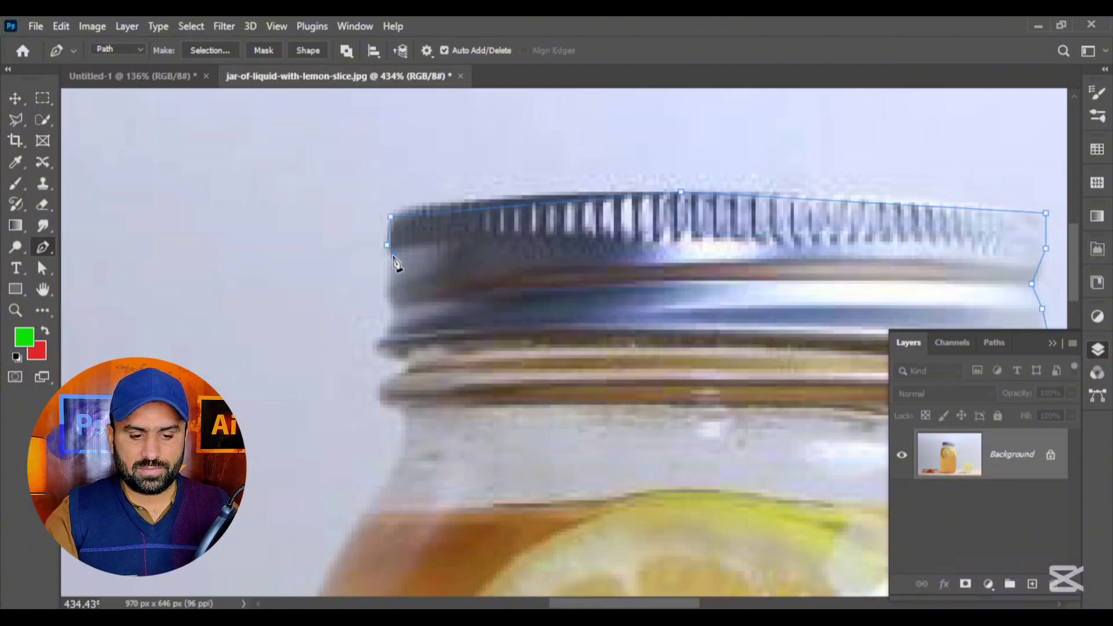
left_click(394, 256)
left_click(383, 287)
left_click(397, 312)
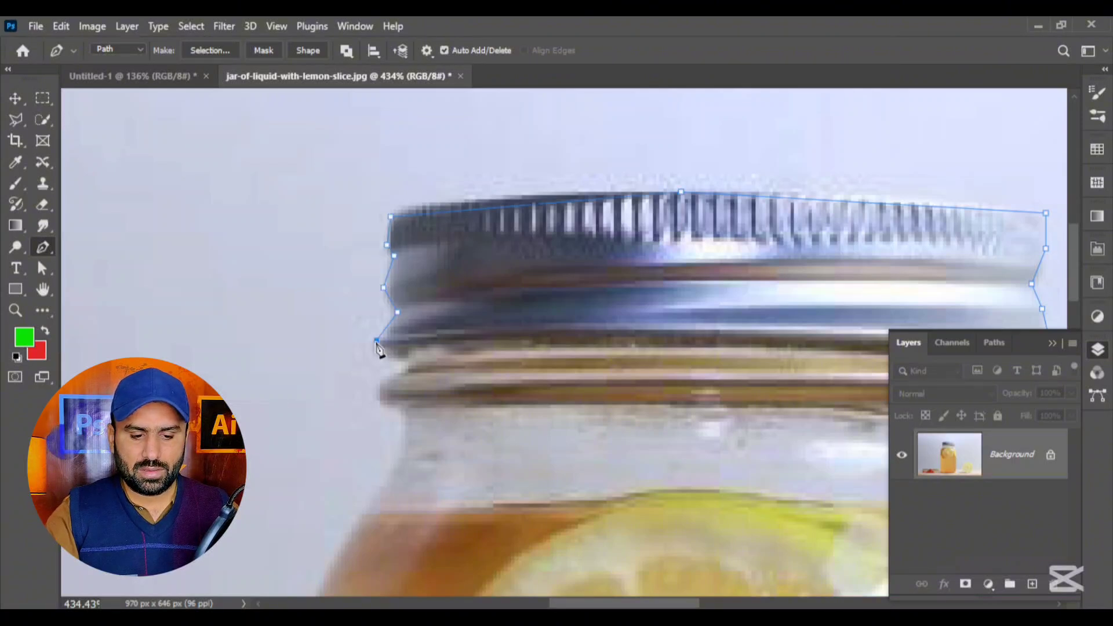
left_click(377, 354)
Trace the left side of the protruding glass rim and the jar's neck down to the start of the shoulder
left_click(408, 355)
left_click(401, 373)
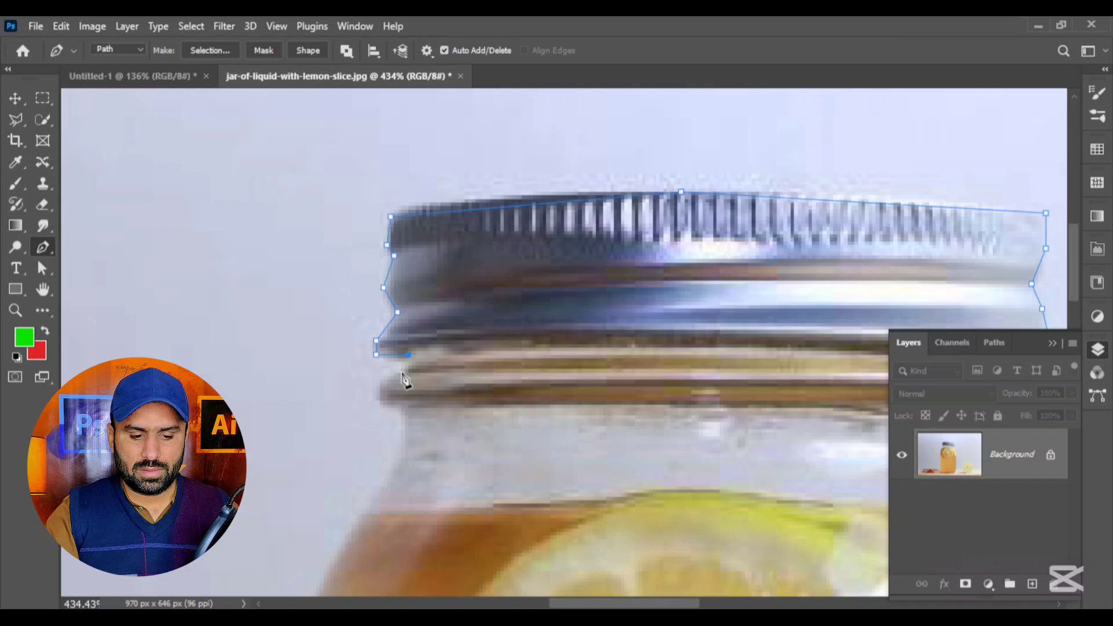
left_click(372, 387)
left_click(407, 404)
left_click(400, 461)
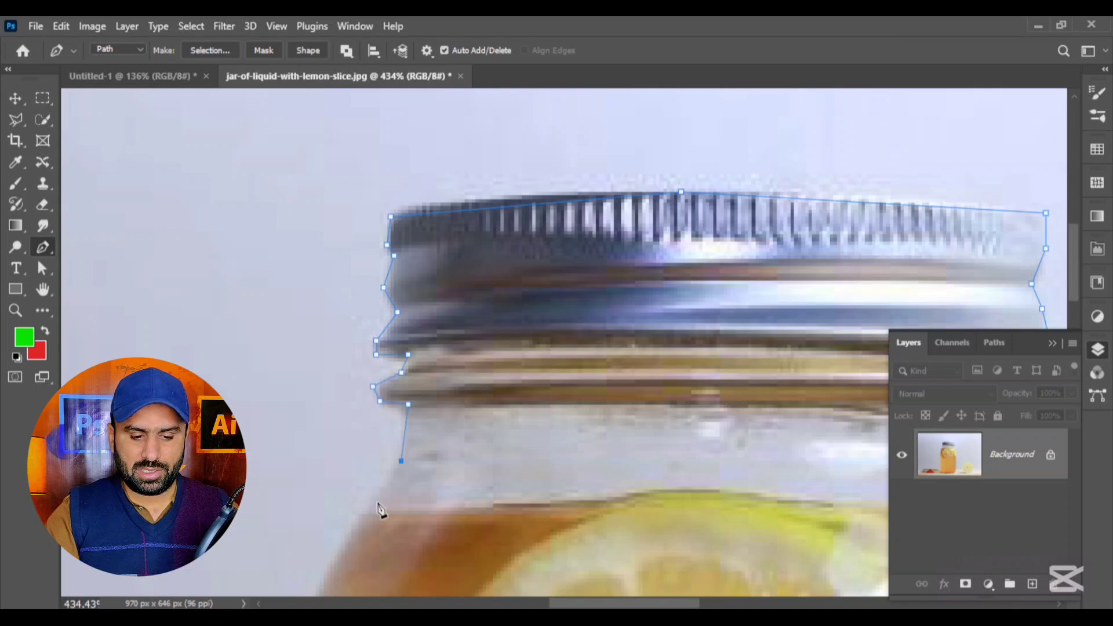
Extend the path around the jar's left shoulder and down the upper part of its left side
left_click_drag(381, 507, 342, 286)
left_click(284, 392)
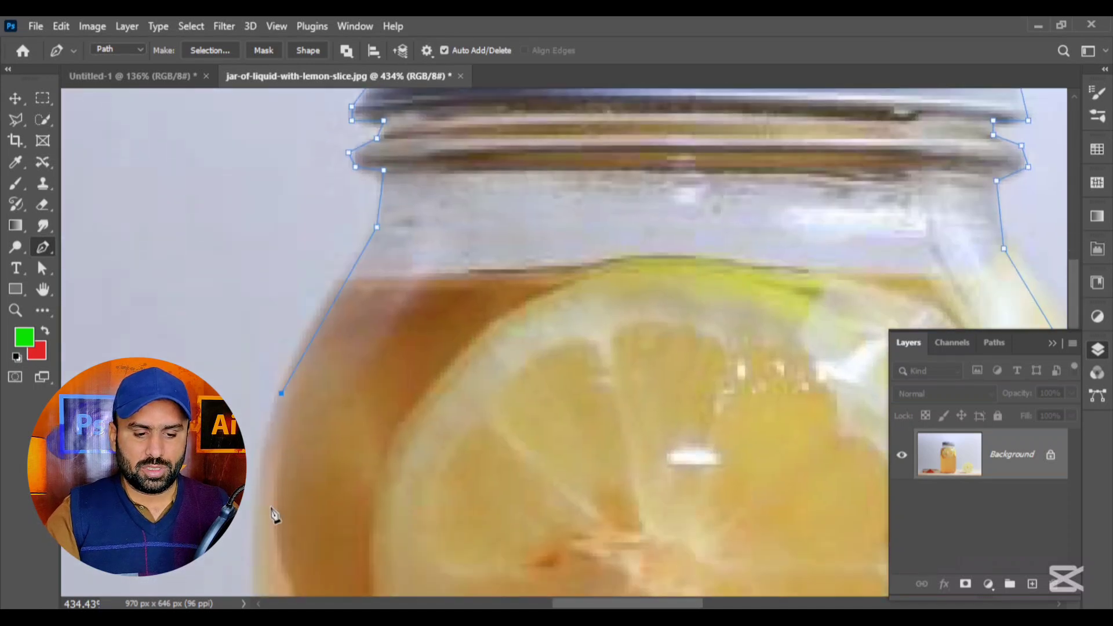
left_click_drag(273, 514, 283, 283)
left_click(283, 313)
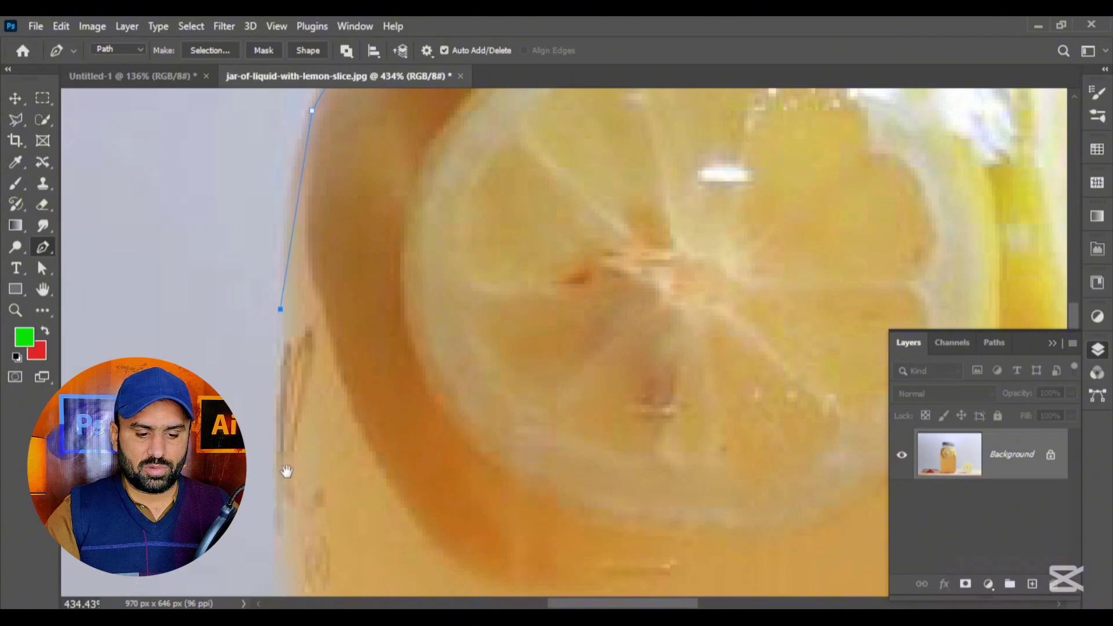
left_click_drag(286, 469, 282, 232)
left_click(280, 381)
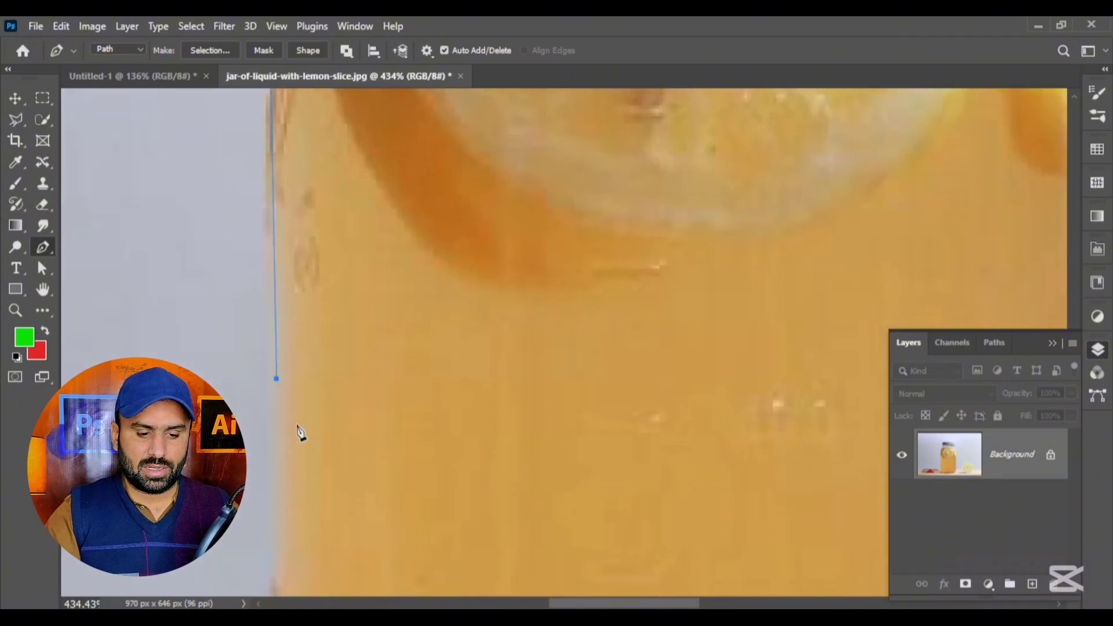
Trace the lower left side and lower-left corner of the jar, and close the path at the starting anchor on the base
left_click_drag(300, 435, 269, 193)
left_click(239, 420)
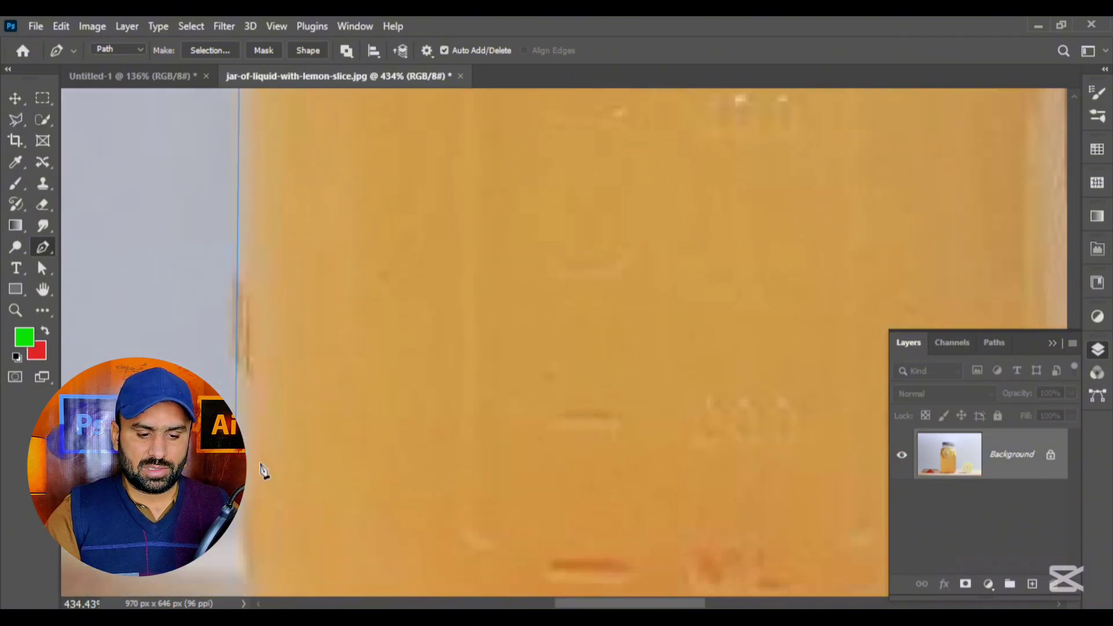
left_click_drag(261, 470, 245, 190)
left_click(210, 304)
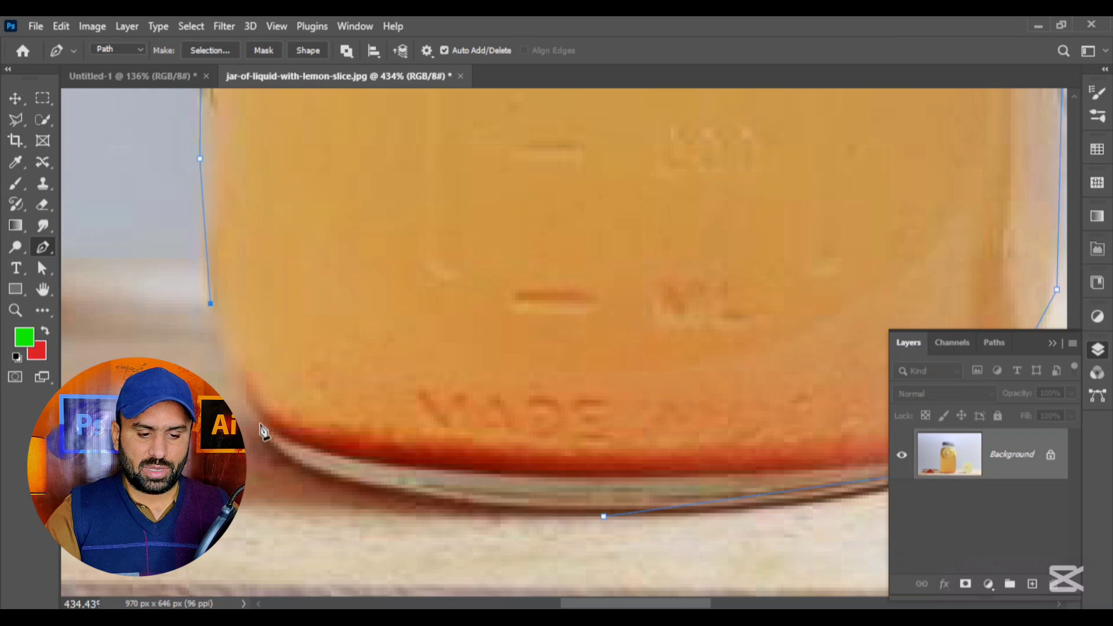
left_click(270, 445)
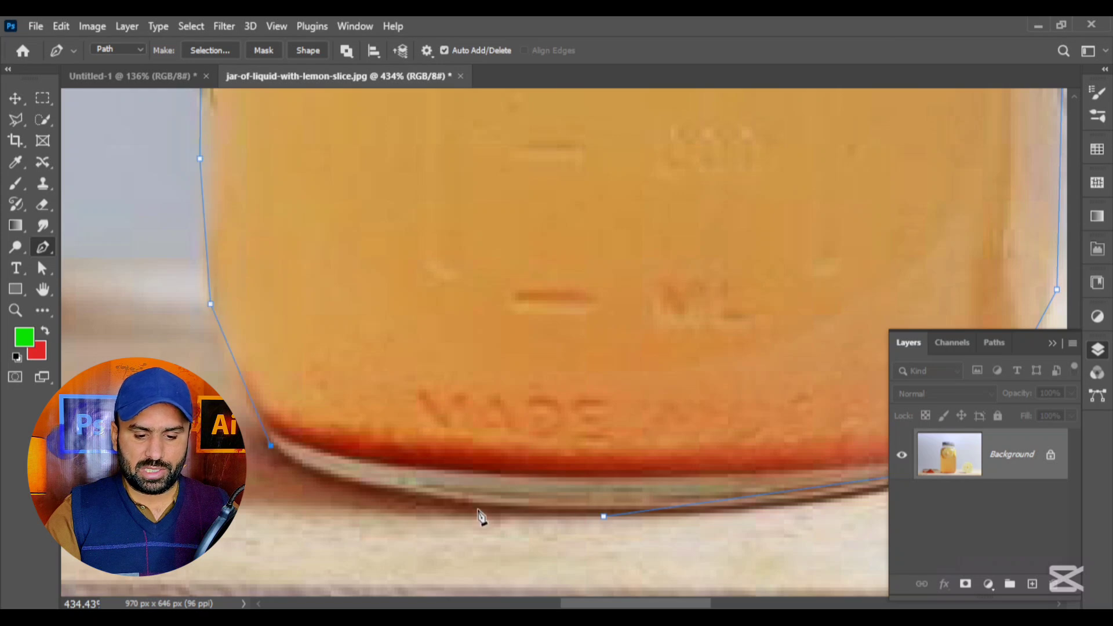
left_click(603, 516)
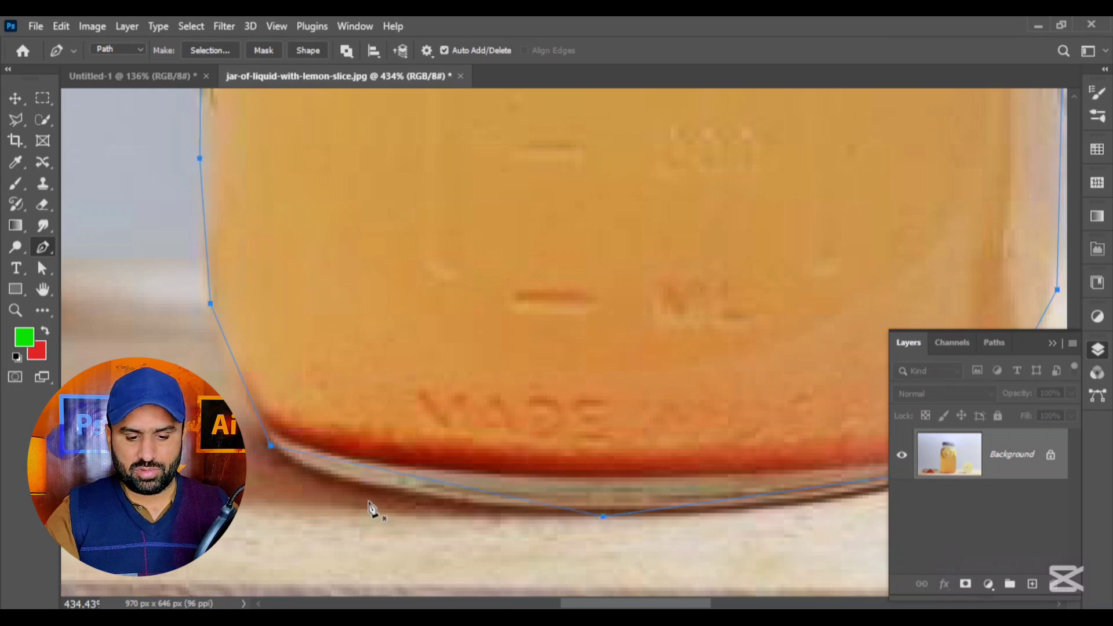
Pull direction handles from the anchor at the middle of the jar's base so the path curves along the bottom edge
scroll(328, 506, "down", 1, "alt")
scroll(326, 509, "down", 1, "alt")
scroll(438, 542, "down", 2, "alt")
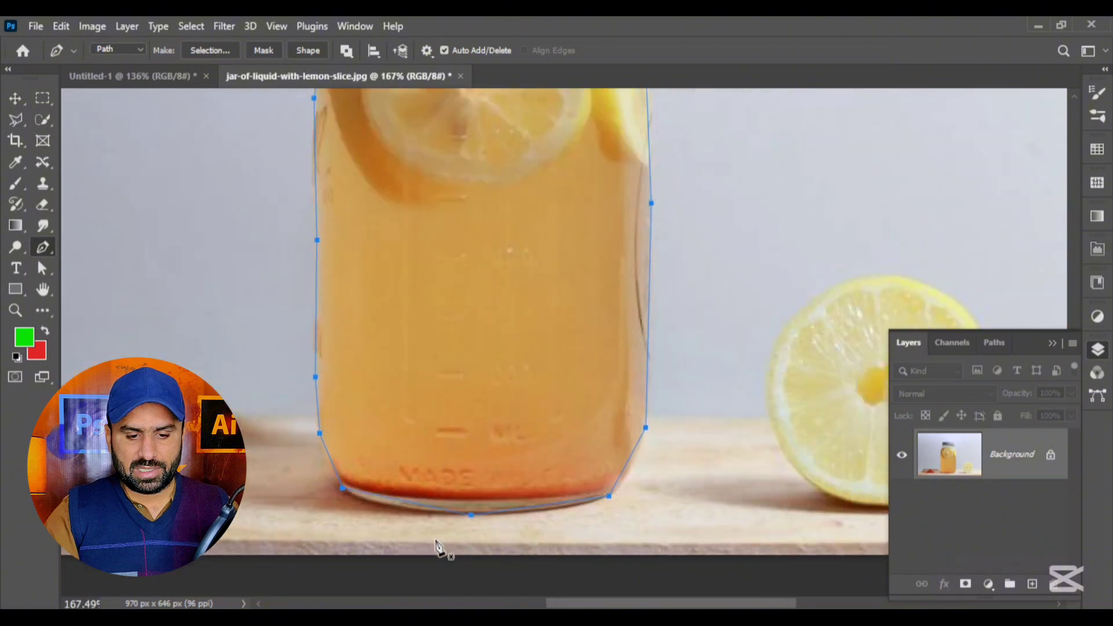
scroll(438, 547, "down", 1, "alt")
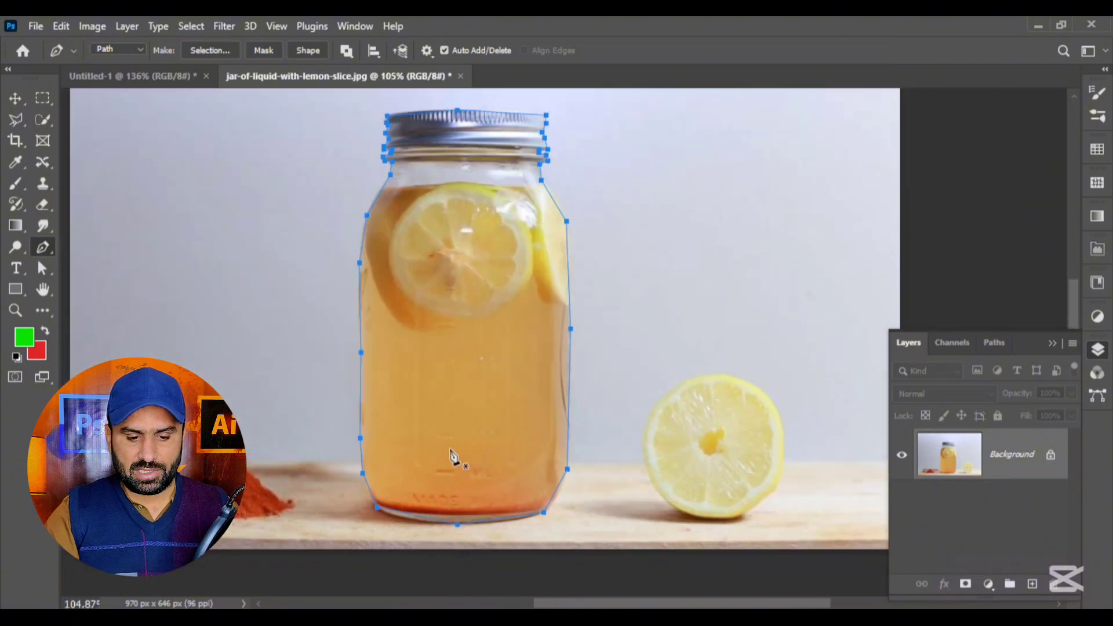
scroll(457, 449, "up", 2, "alt")
scroll(455, 582, "down", 1, "alt")
scroll(466, 579, "up", 3, "alt")
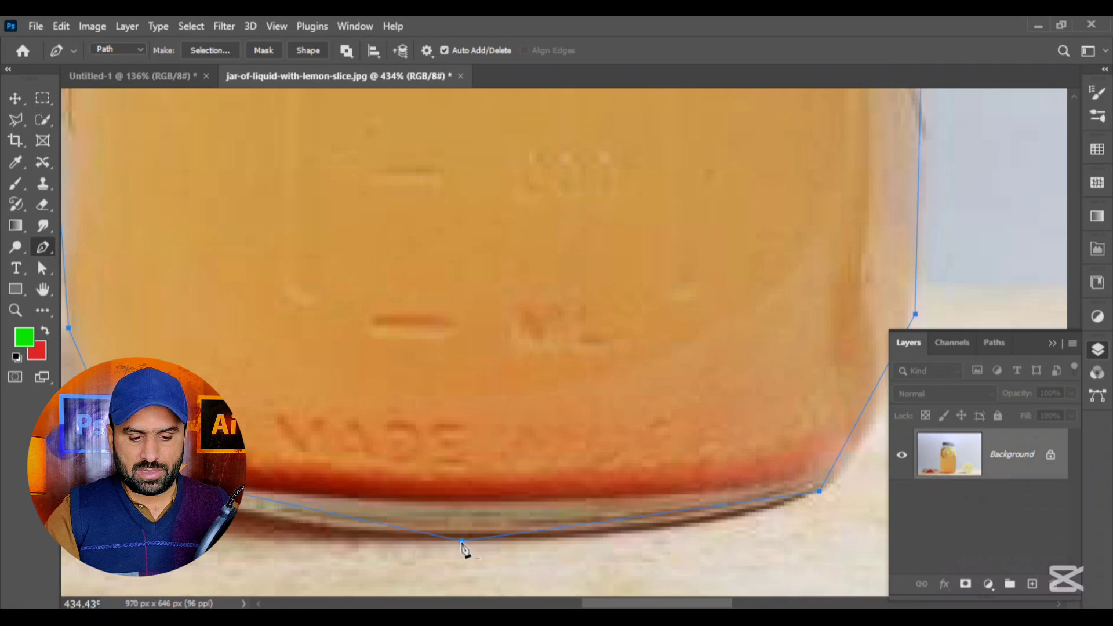
left_click(461, 541)
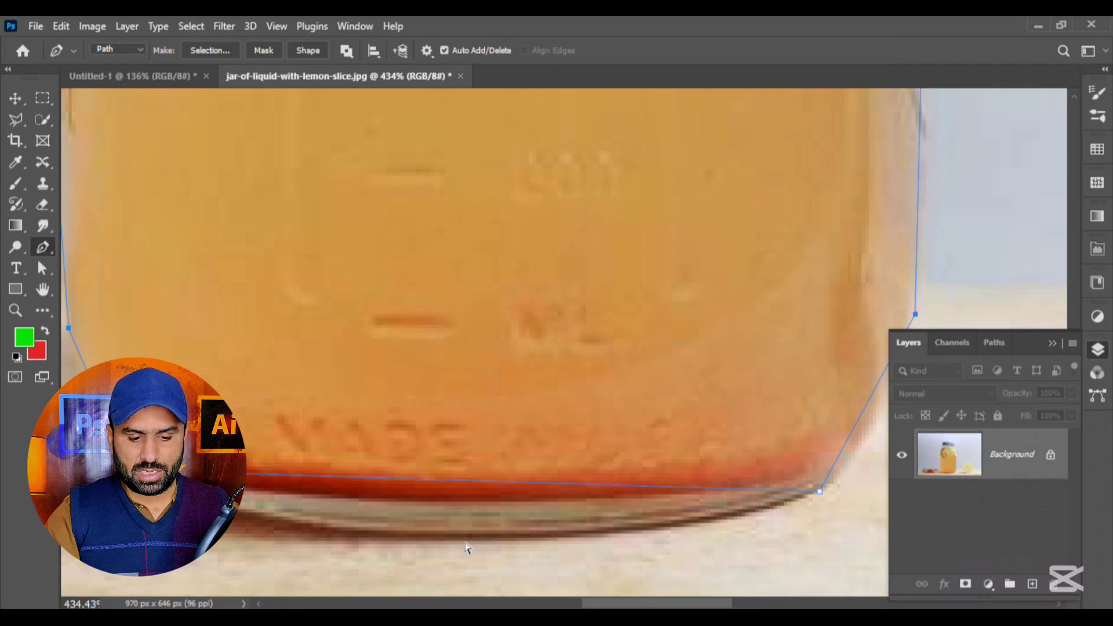
key("ctrl+z")
left_click_drag(468, 541, 742, 544)
Curve the path around the jar's lower-right corner by pulling handles from the corner anchor and adjusting the handle toward the base
left_click_drag(812, 519, 502, 541)
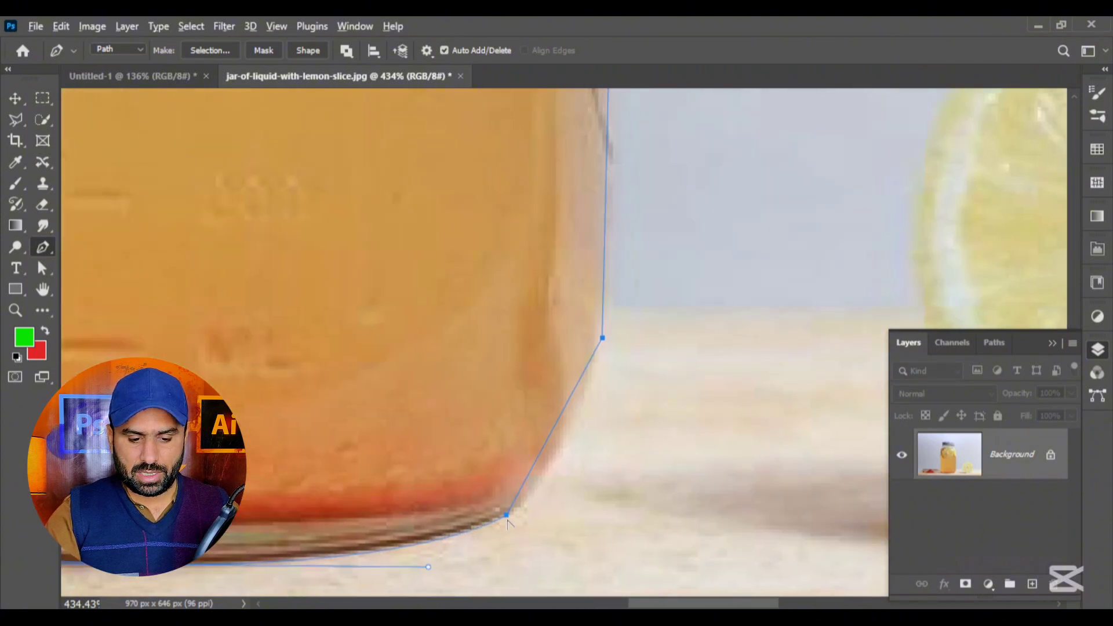
left_click_drag(506, 516, 580, 484)
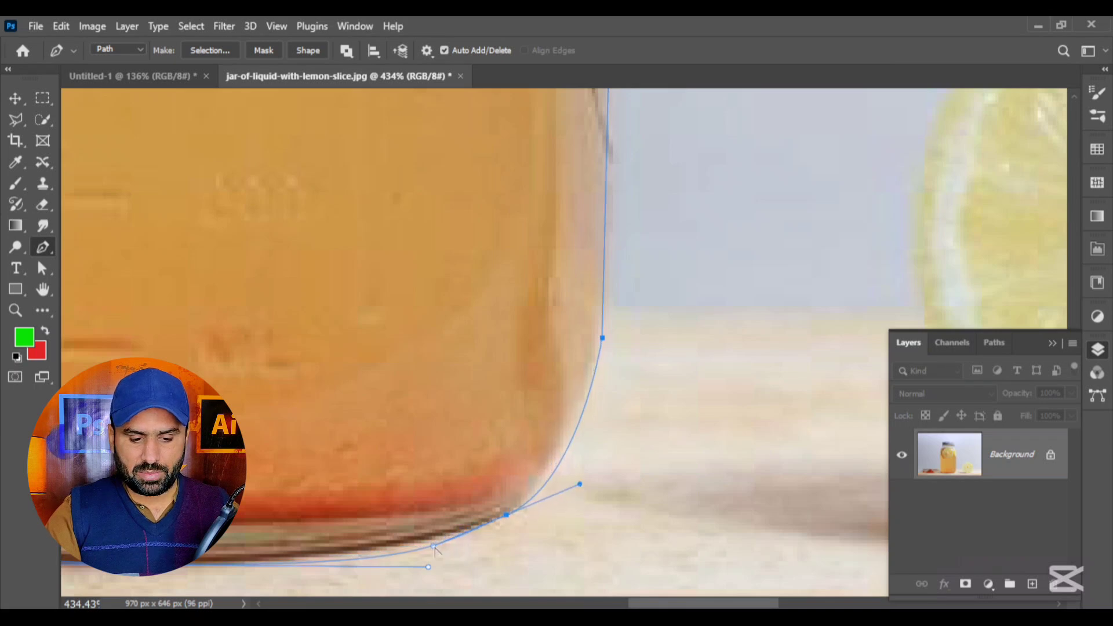
left_click_drag(433, 546, 457, 542)
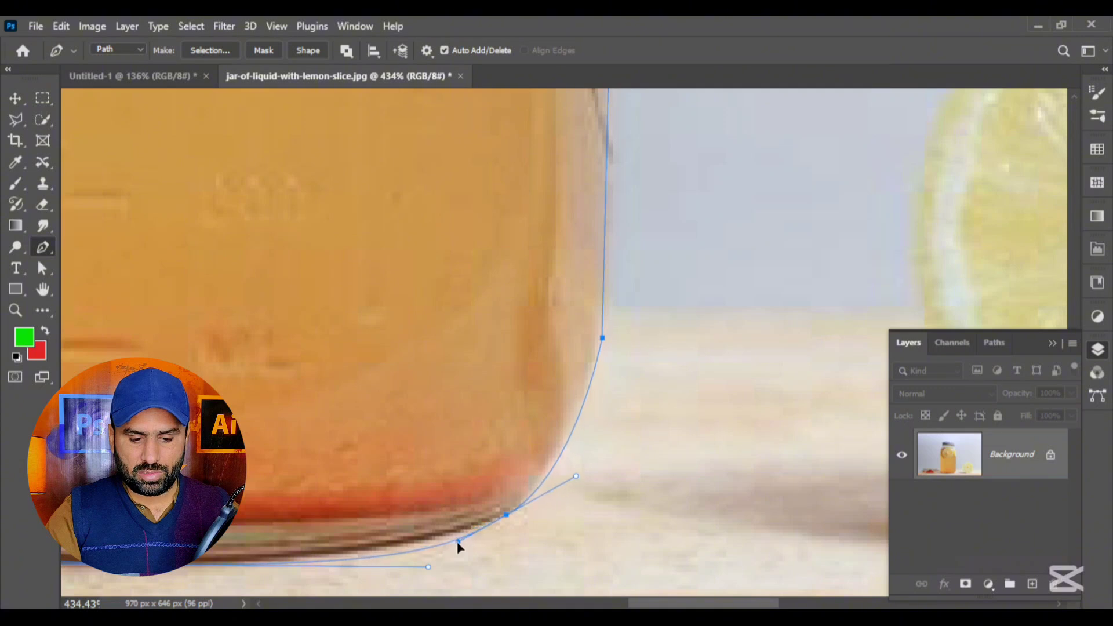
Try to adjust the outer direction handle at the jar's lower-right corner and the anchor just above that corner
left_click(576, 477, "ctrl")
left_click_drag(575, 467, 579, 463)
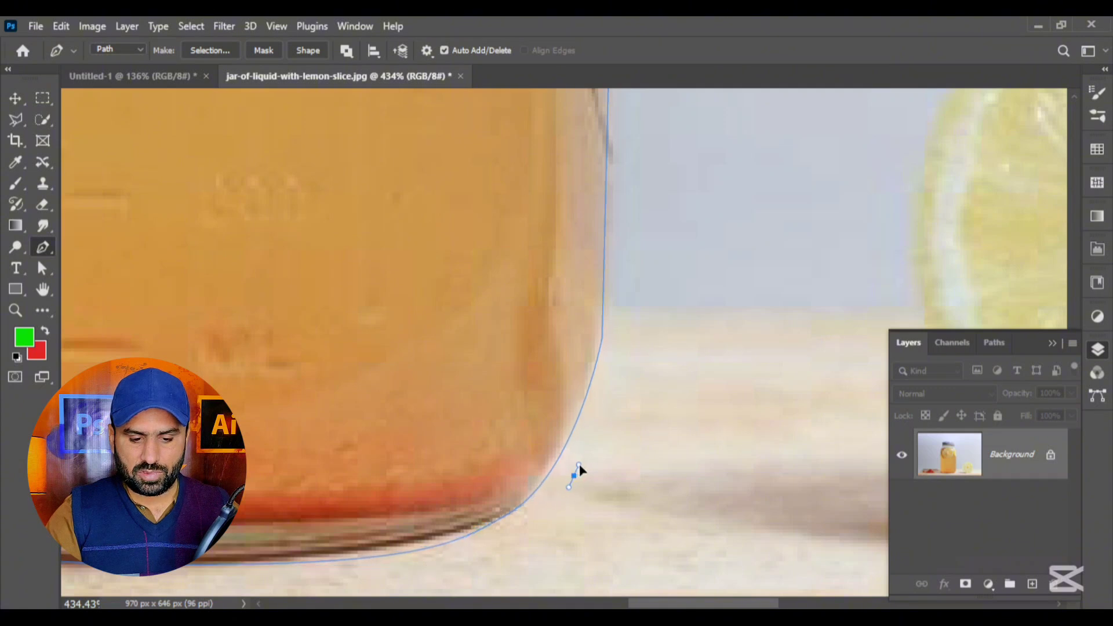
left_click_drag(645, 325, 579, 444)
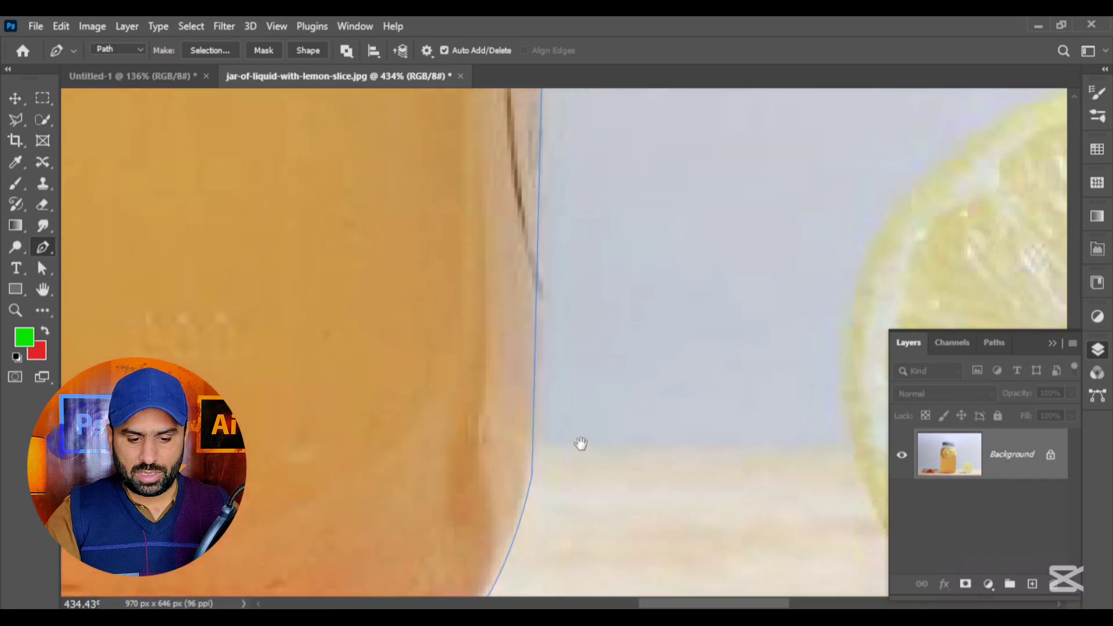
left_click(533, 474)
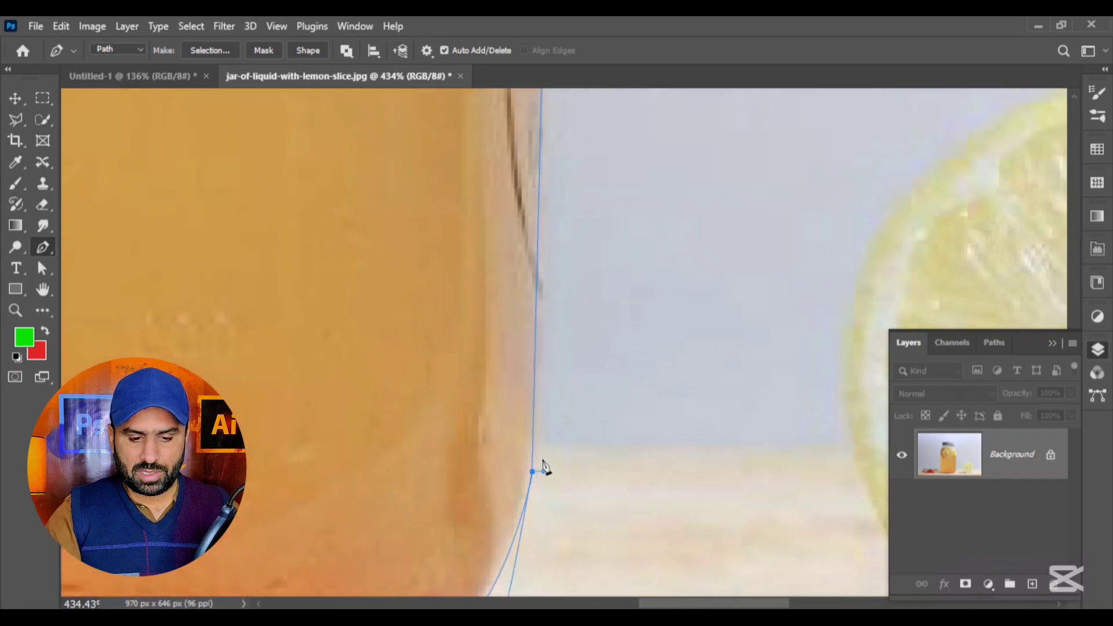
Undo the stray anchor beside the jar's right shoulder and reselect the jar's path with the Path Selection tool
left_click_drag(591, 324, 592, 488)
left_click_drag(592, 186, 610, 408)
left_click_drag(607, 290, 595, 411)
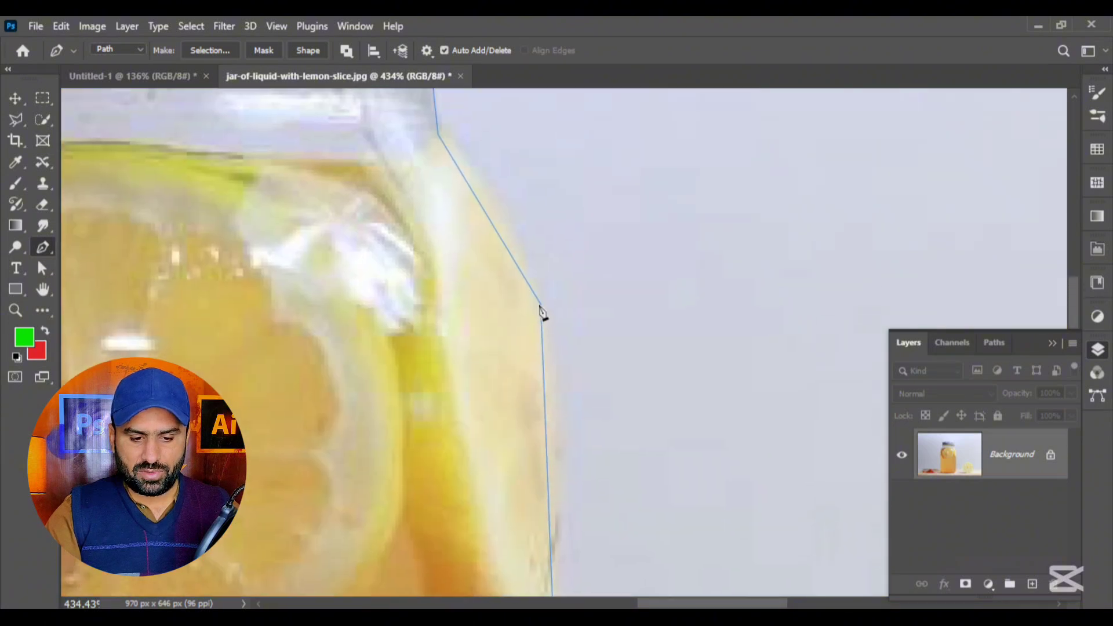
left_click(592, 348)
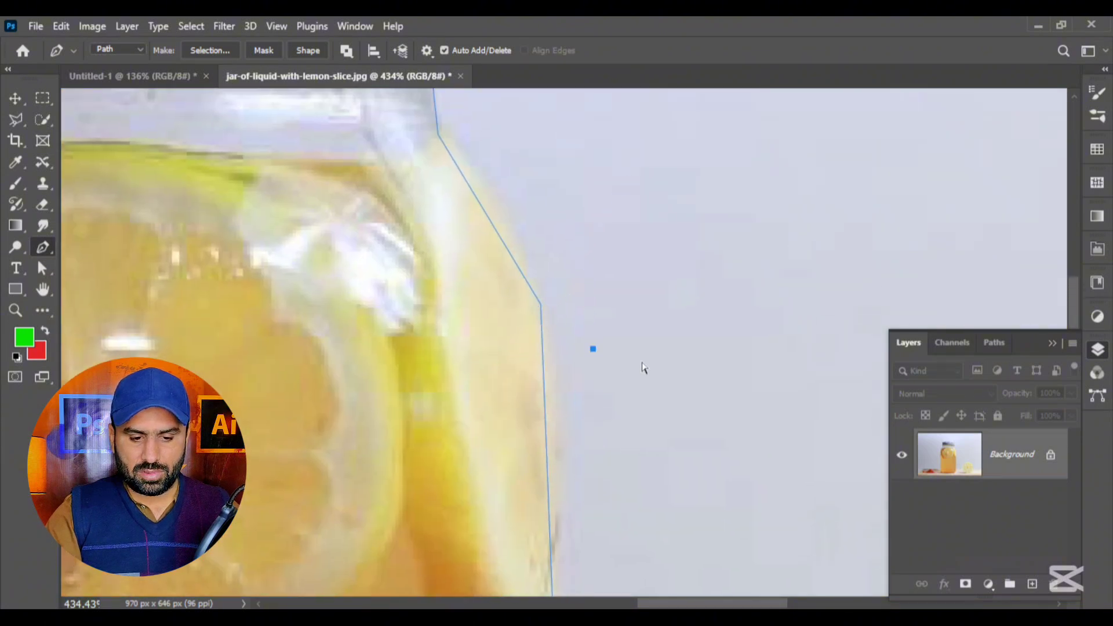
key("ctrl+z")
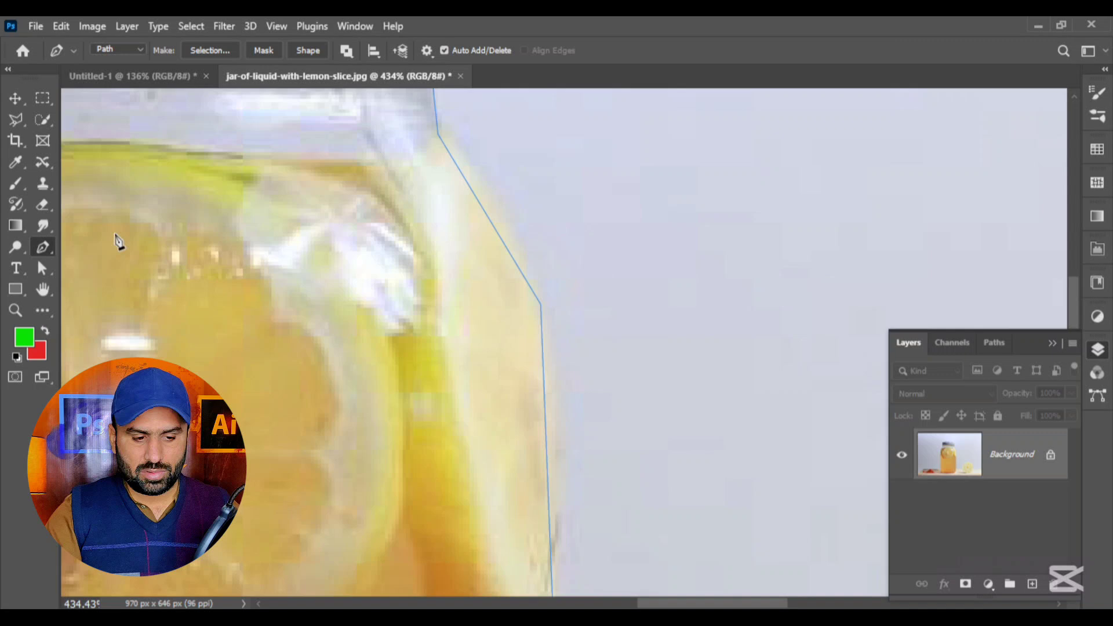
left_click(42, 268)
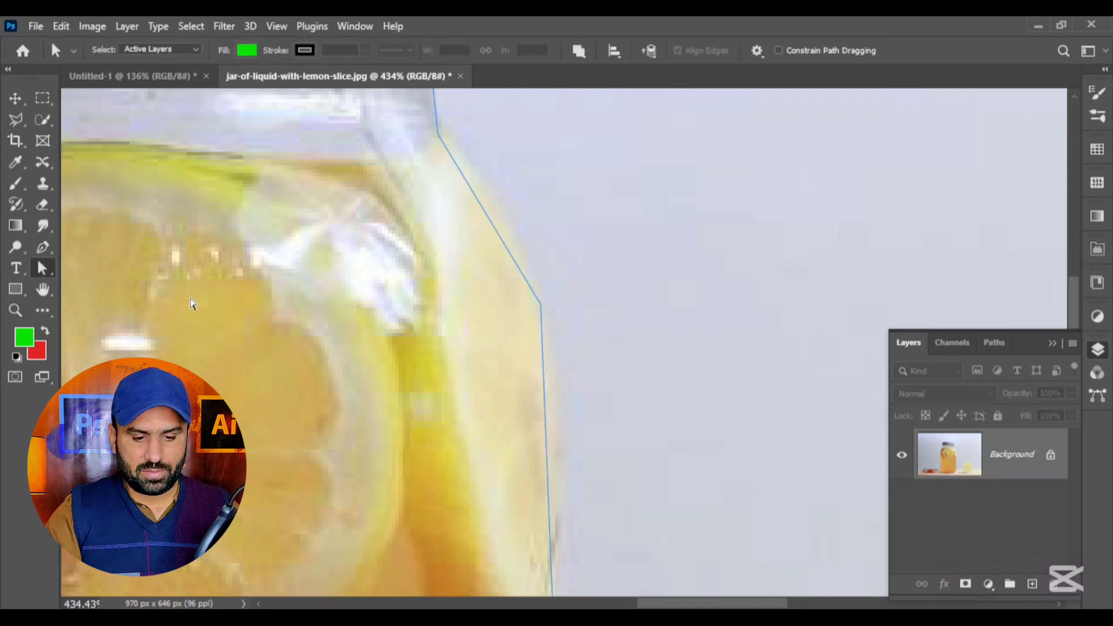
left_click_drag(573, 264, 543, 306)
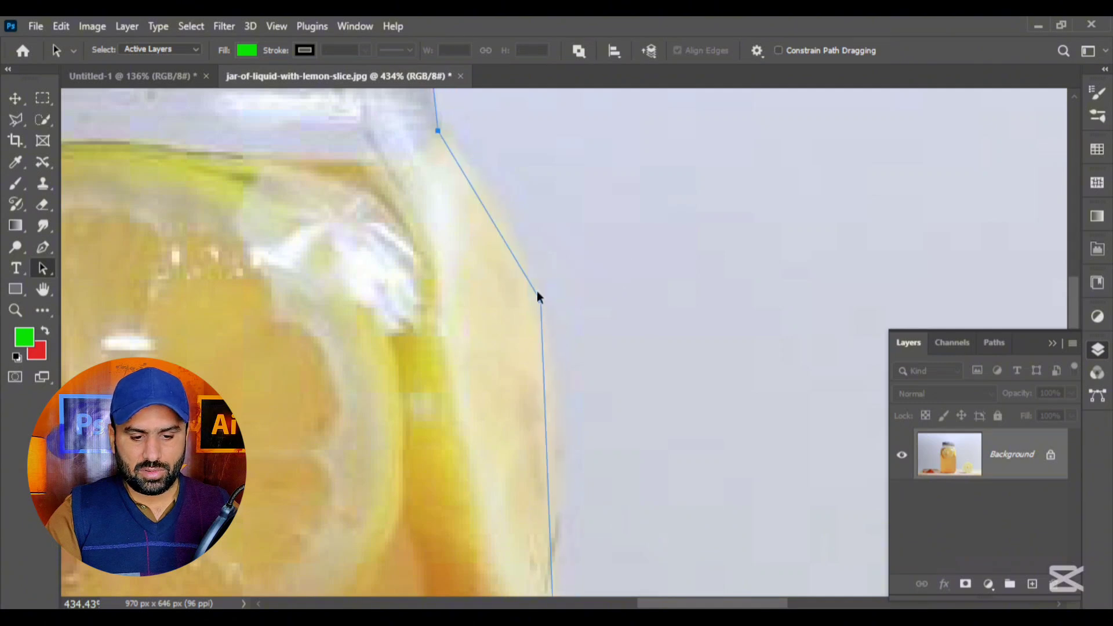
Try to curve the path over the jar's right shoulder with handles on the shoulder anchor and the anchor at the neck's base
key("p")
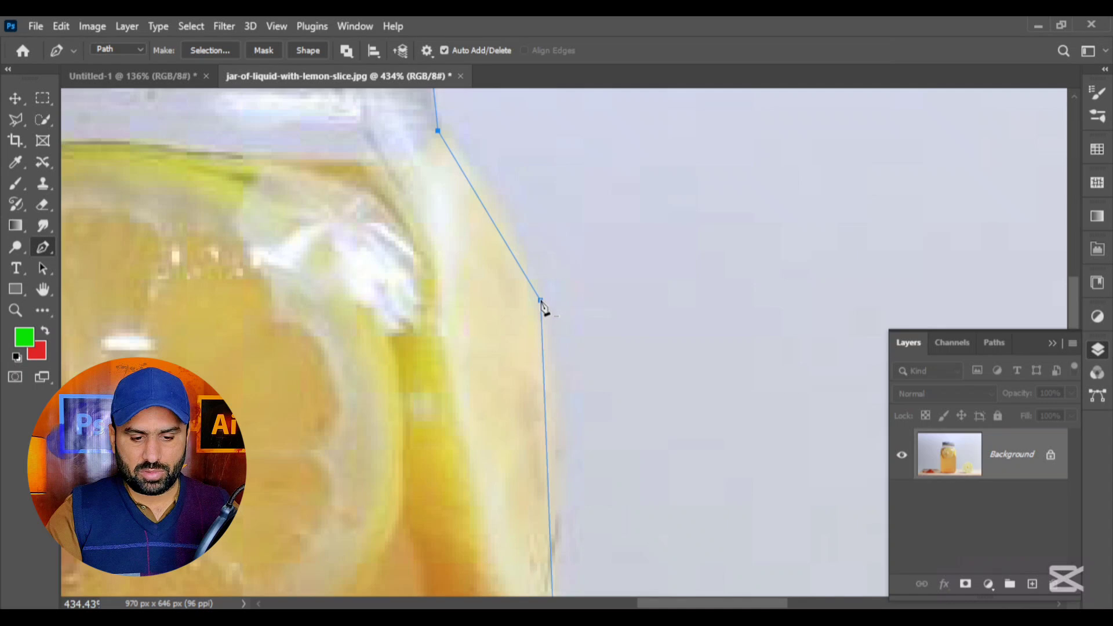
left_click_drag(541, 301, 535, 317)
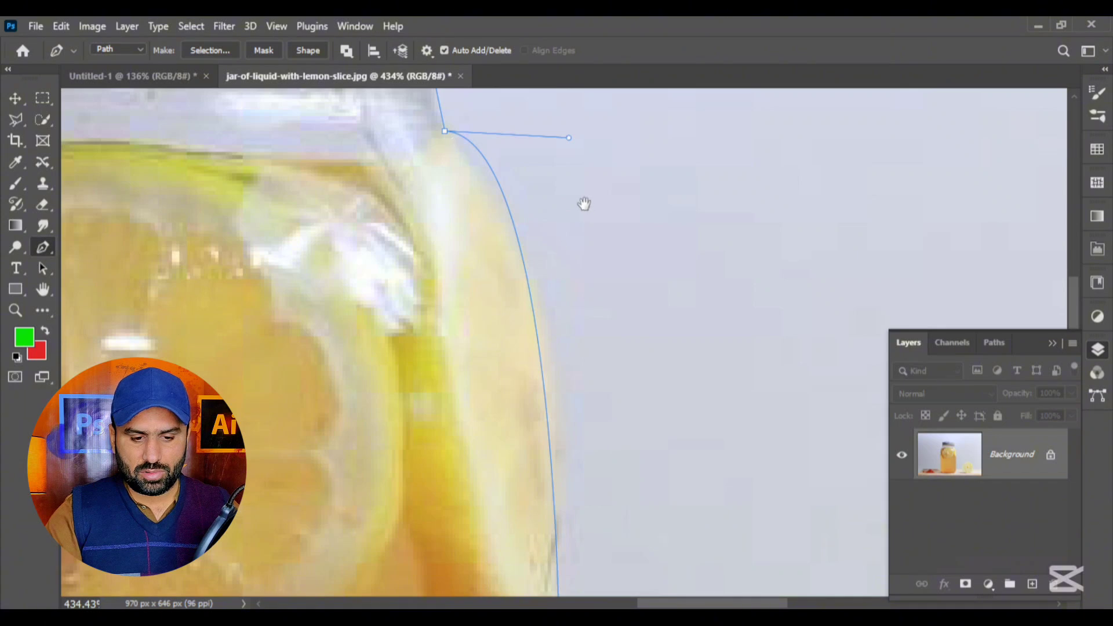
left_click_drag(584, 204, 618, 403)
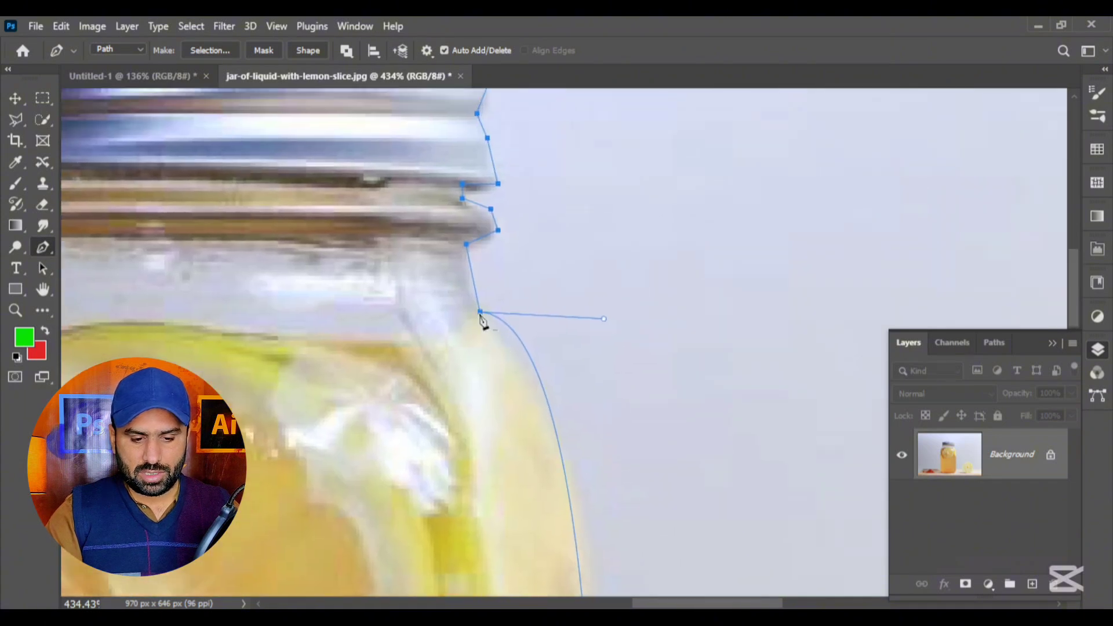
left_click_drag(481, 312, 448, 311)
key("ctrl+z")
key("ctrl+z")
key("ctrl+z")
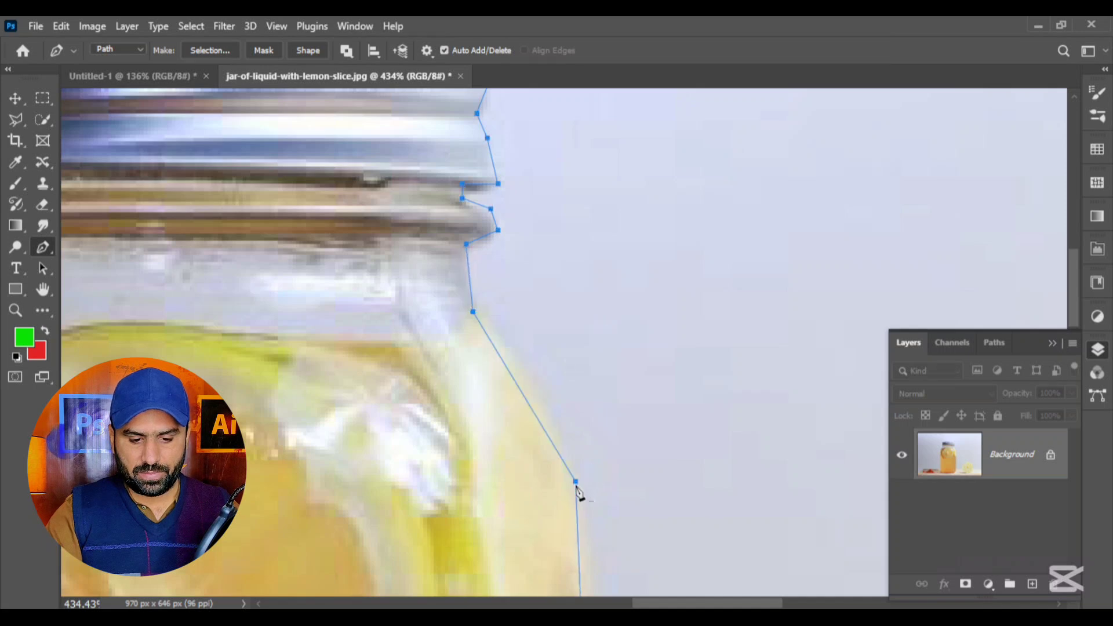
Pull vertical direction handles from the right shoulder anchor so the path follows the rounded shoulder up to the neck
left_click_drag(575, 481, 576, 363)
key("ctrl+z")
scroll(580, 292, "down", 2)
scroll(581, 299, "down", 1)
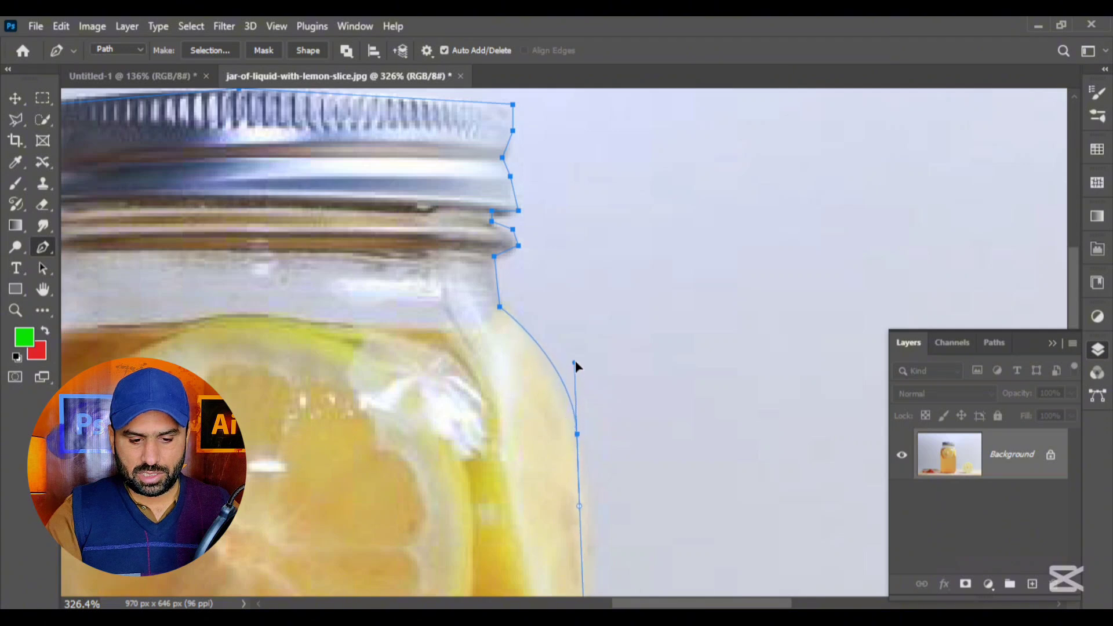
scroll(501, 261, "up", 1)
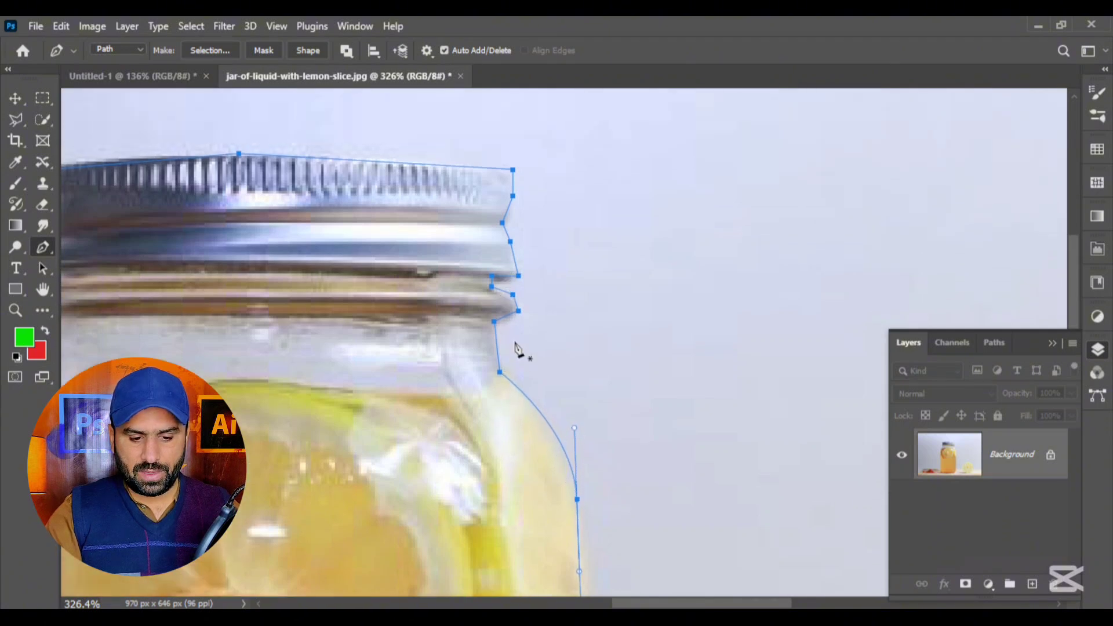
Pull direction handles from the anchor at the neck's right base and the outer anchor of the glass ring below the lid
scroll(516, 347, "up", 5)
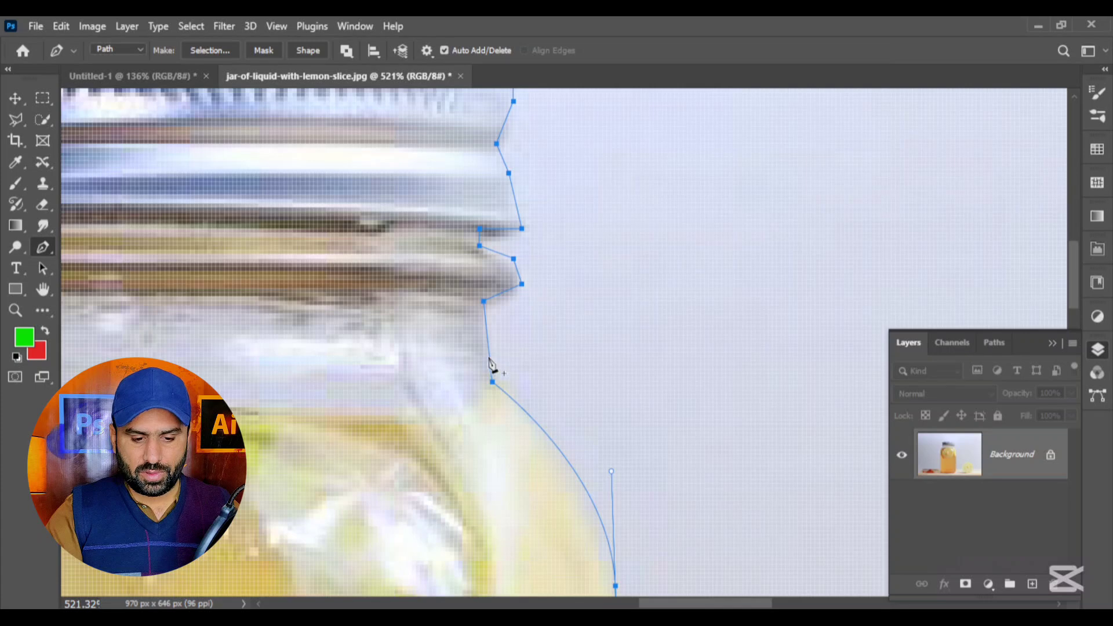
left_click_drag(492, 382, 486, 355)
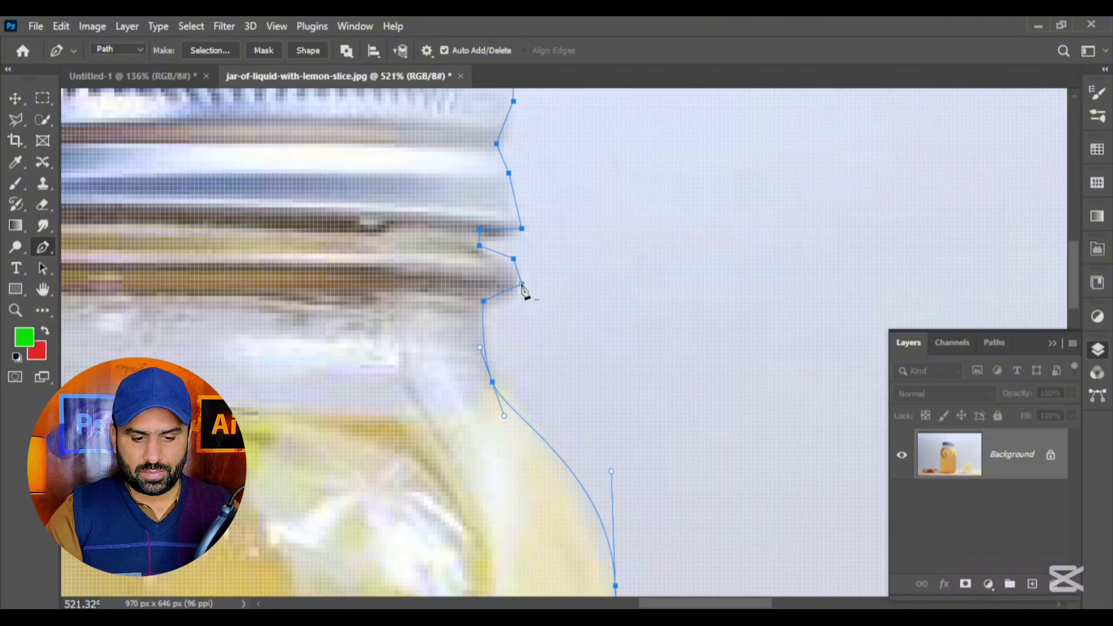
left_click_drag(521, 284, 528, 257)
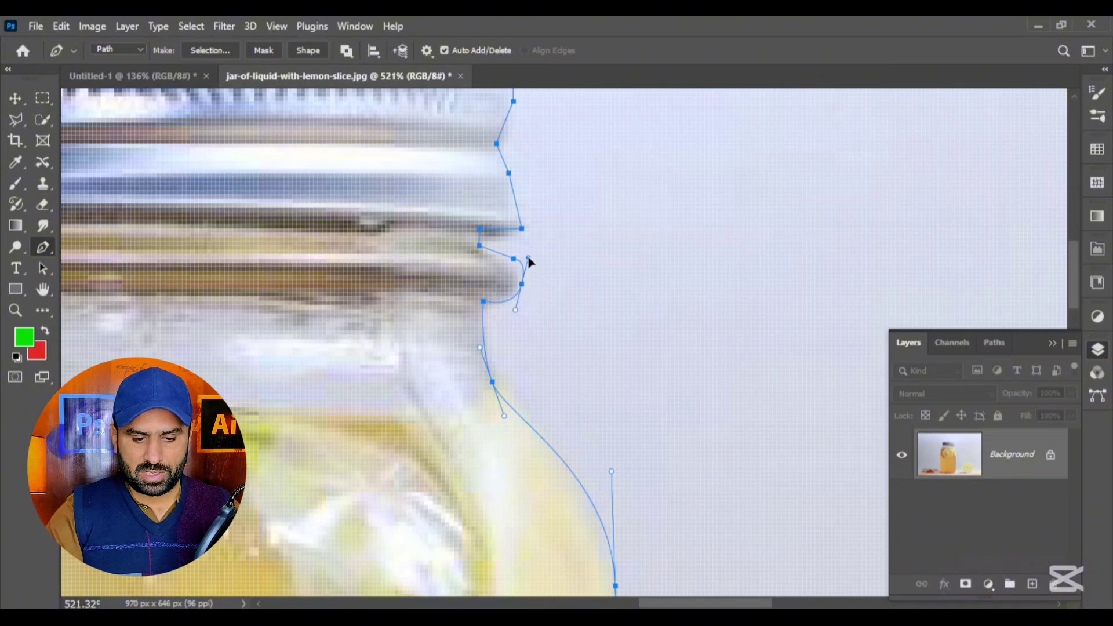
Round the path at the lid's lower-right corner and curve it along the lid's right edge just below the top
scroll(574, 303, "up", 5)
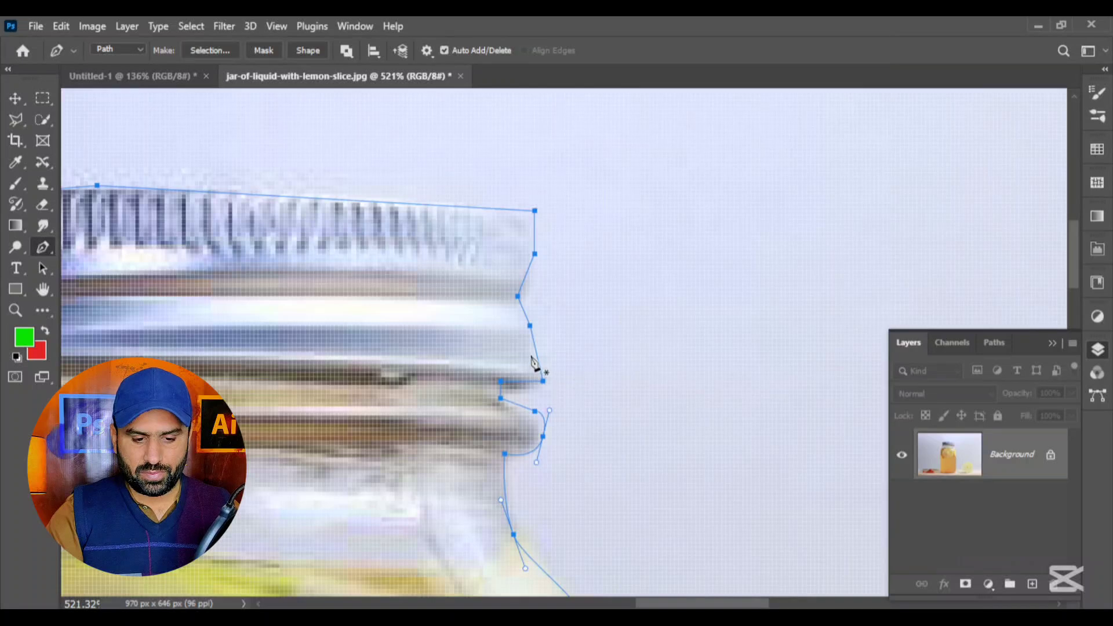
left_click_drag(546, 381, 542, 365)
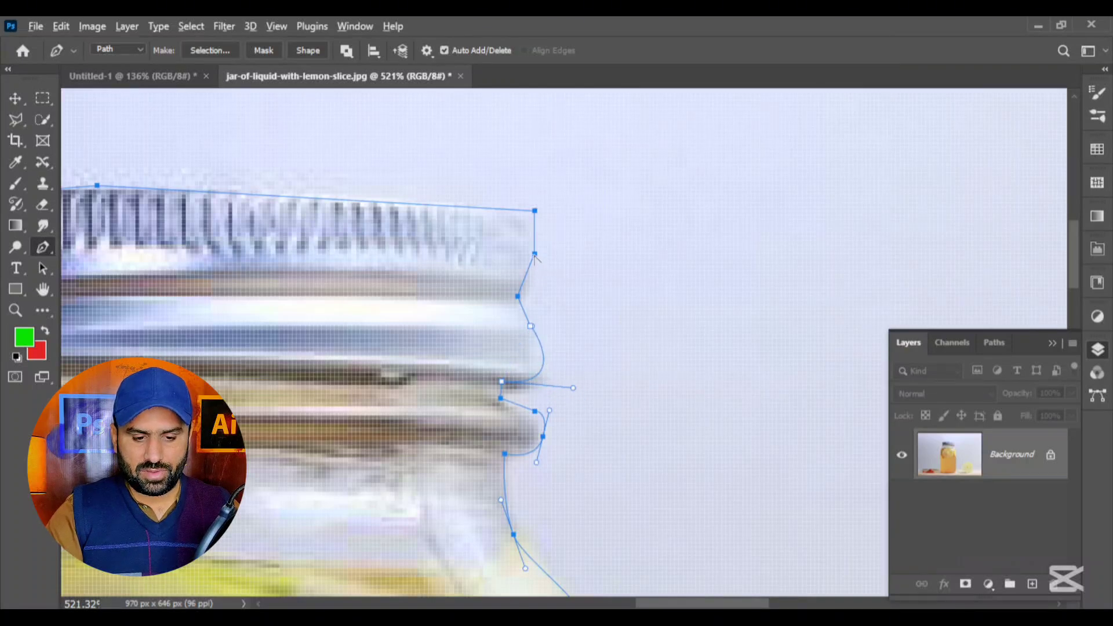
left_click_drag(536, 258, 544, 227)
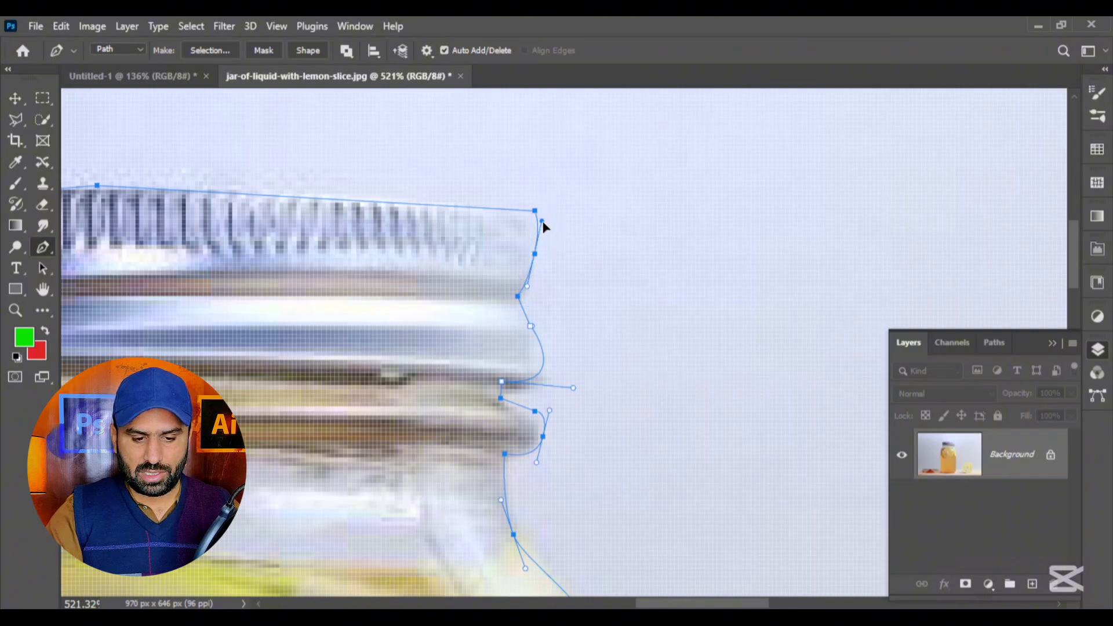
Arch the path over the lid's top edge with horizontal handles on the middle anchor, and remove that anchor
scroll(462, 313, "left", 5)
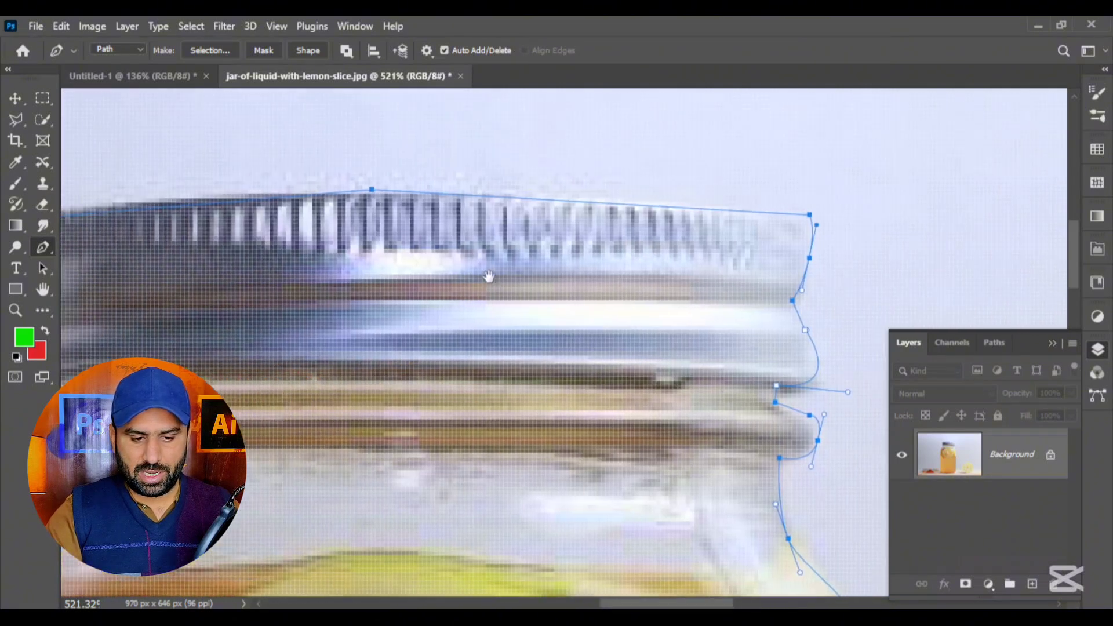
left_click_drag(373, 192, 135, 192)
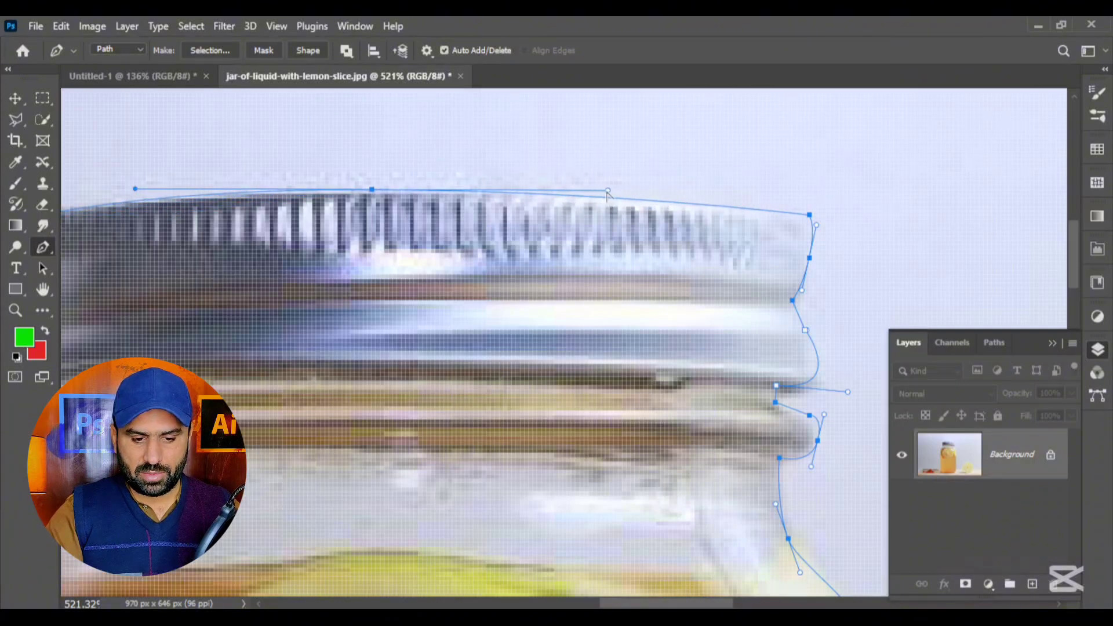
mouse_move(606, 196)
left_mouse_down()
mouse_move(611, 180)
mouse_move(611, 219)
mouse_move(596, 217)
mouse_move(621, 170)
mouse_move(611, 213)
mouse_move(623, 178)
mouse_move(625, 195)
left_mouse_up()
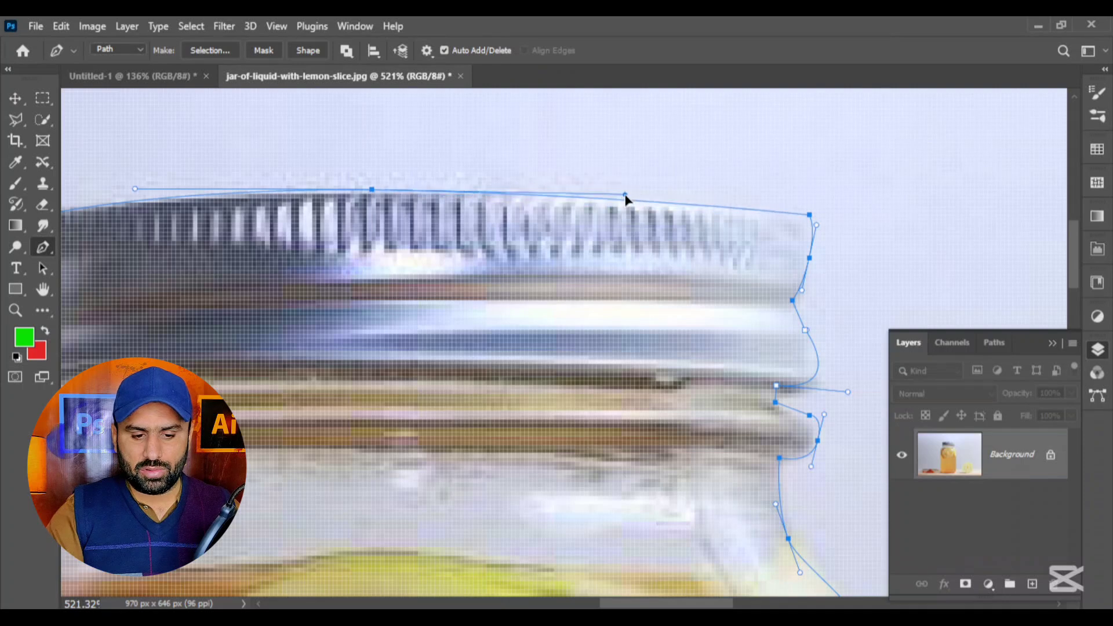
left_click(371, 191)
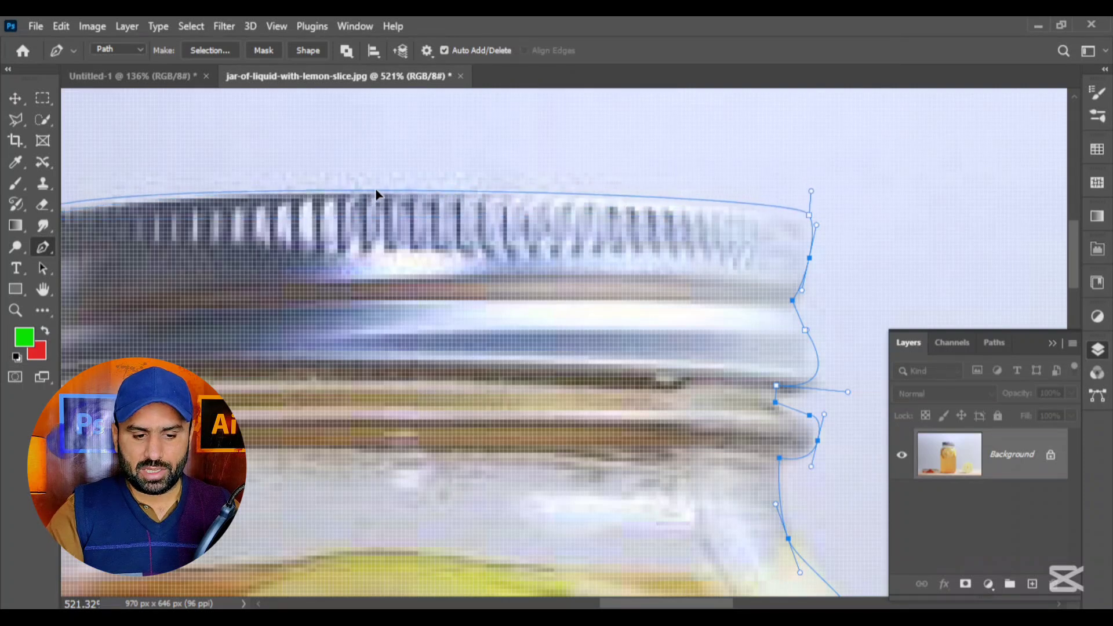
Curve the path along the lid's lower-left edge and around the left end of the glass ring beneath it
left_click_drag(374, 392, 630, 335)
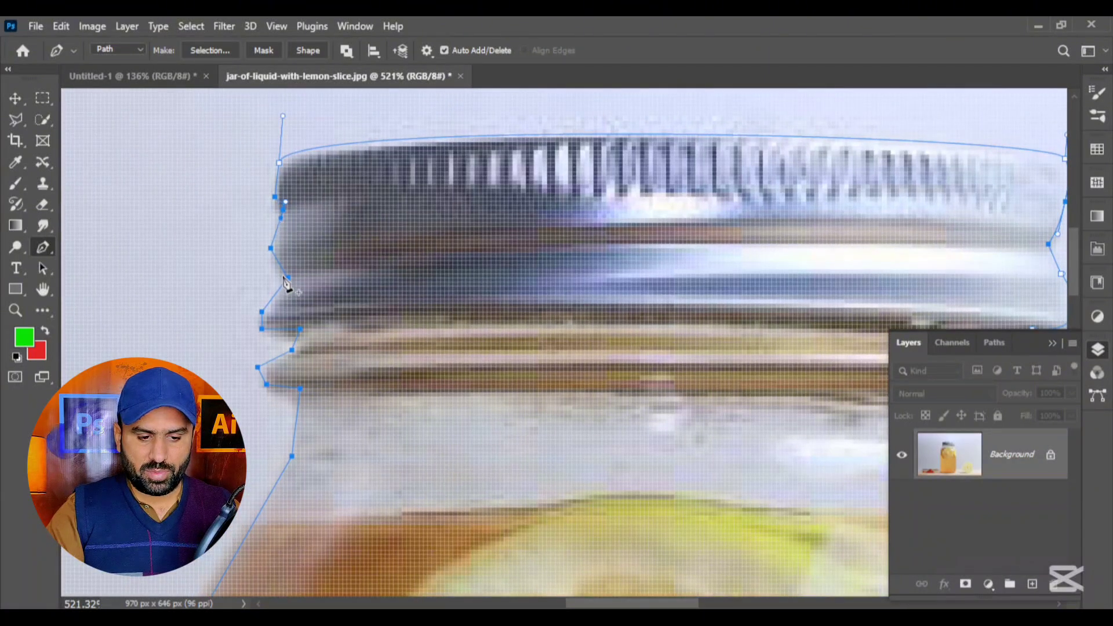
left_click_drag(280, 284, 285, 295)
left_click_drag(291, 350, 298, 351)
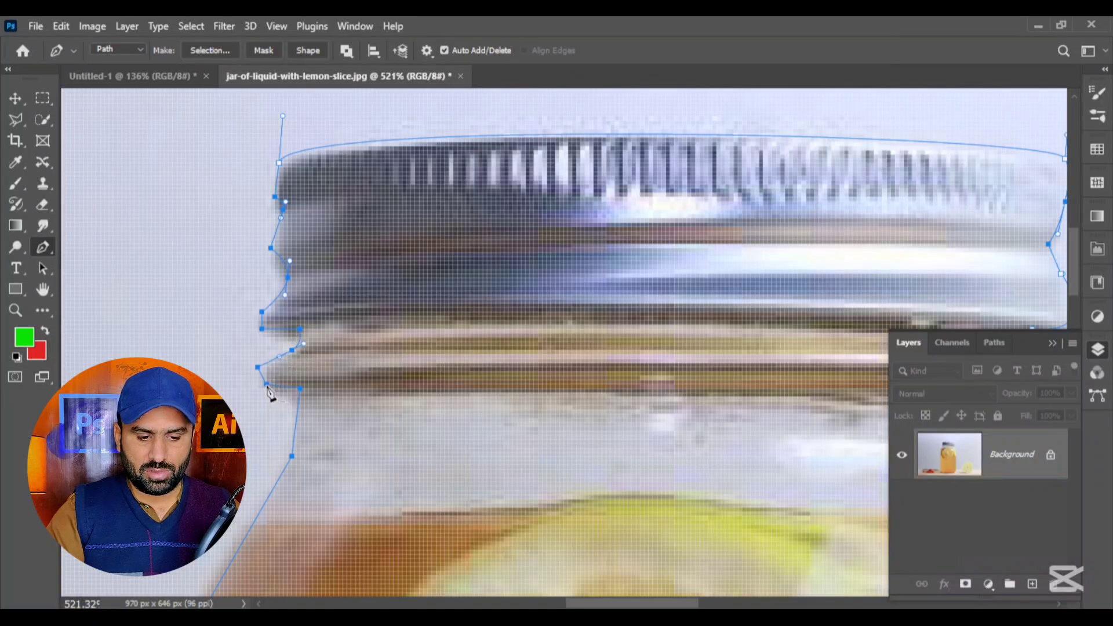
left_click_drag(266, 385, 266, 393)
Curve the path over the jar's left shoulder and pull vertical handles from the left-side anchor beside the lemon slice
left_click_drag(331, 489, 385, 260)
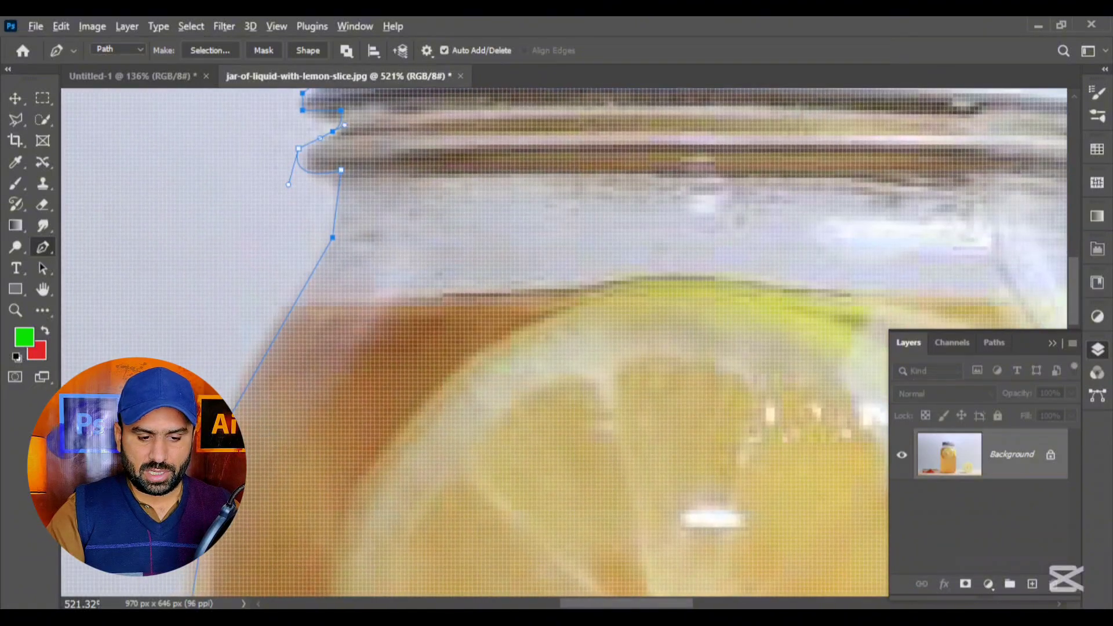
left_click_drag(222, 429, 207, 498)
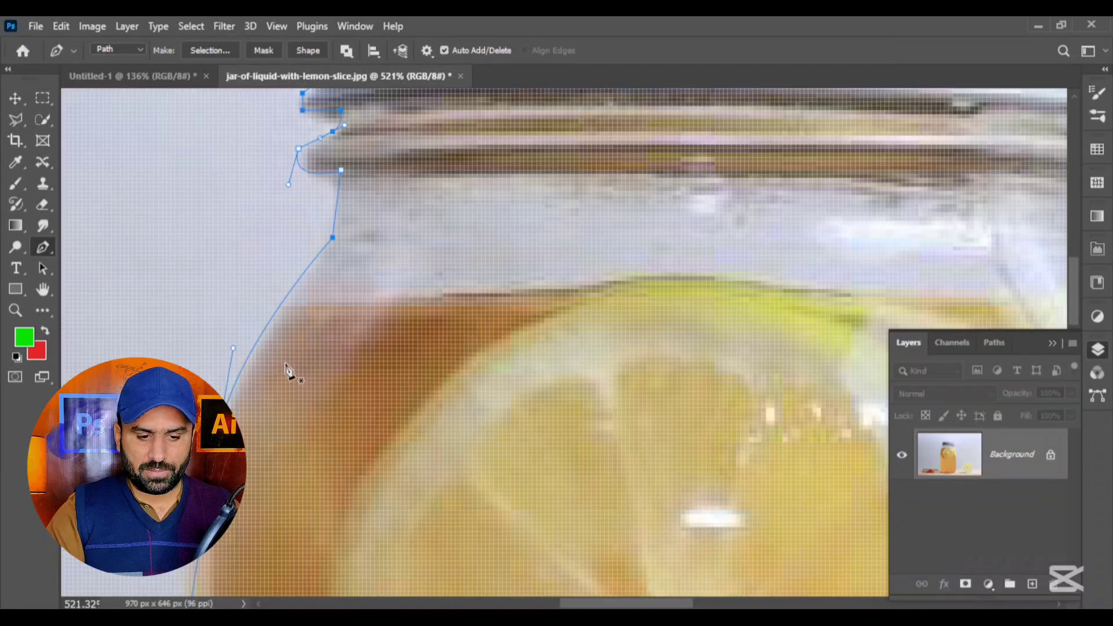
left_click_drag(328, 448, 278, 232)
left_click_drag(352, 442, 388, 186)
left_click_drag(269, 373, 335, 354)
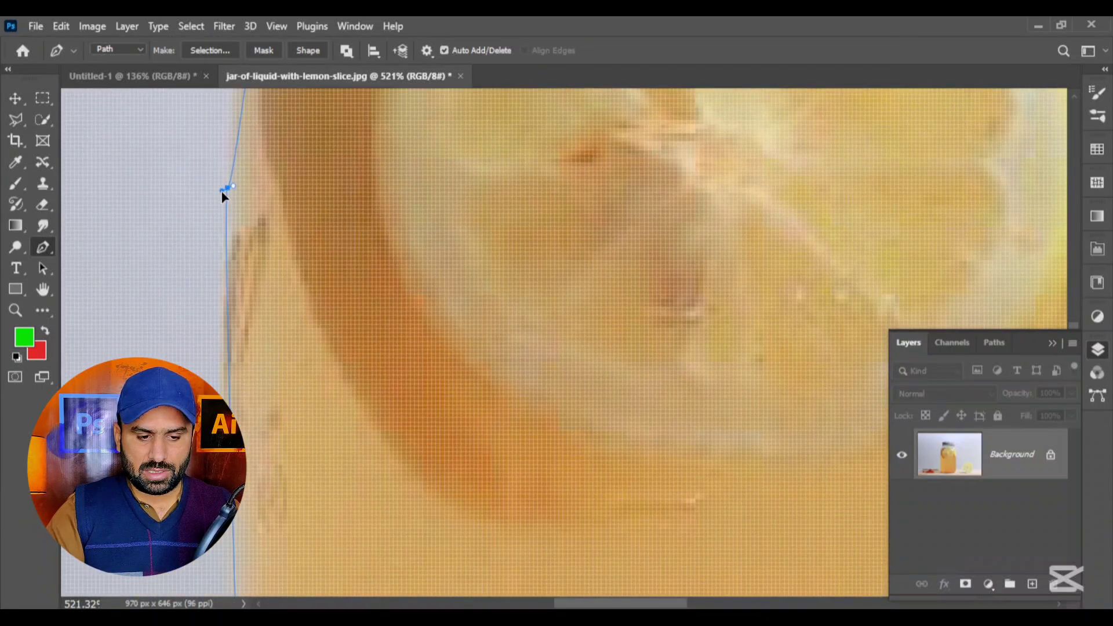
left_click(232, 229)
Pull short vertical direction handles from the anchor midway down the jar's left side
left_click_drag(328, 399, 331, 273)
left_click_drag(330, 432, 321, 116)
left_click_drag(319, 342, 286, 338)
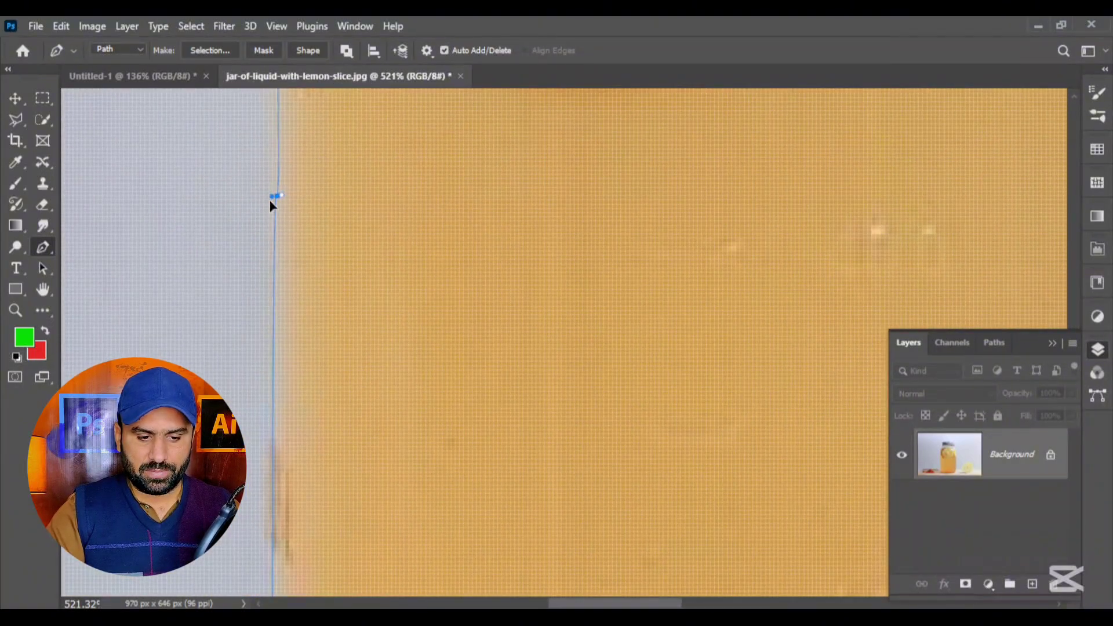
left_click(276, 244)
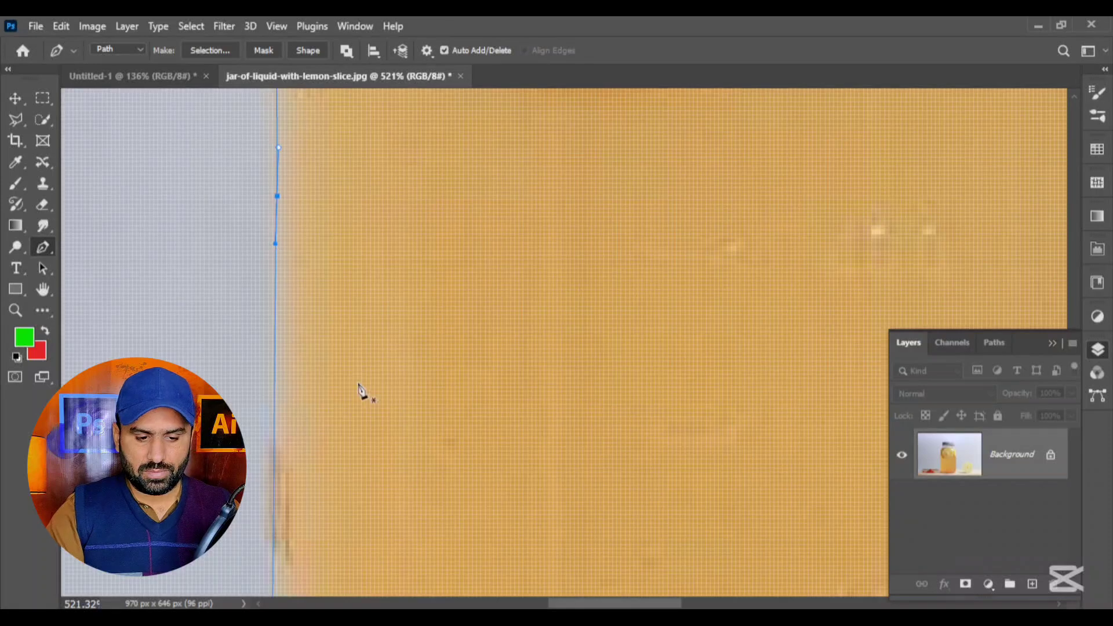
Round the jar's lower-left corner with vertical handles on the anchor above the base and the next anchor up
mouse_move(360, 390)
left_mouse_down()
mouse_move(348, 398)
mouse_move(341, 346)
mouse_move(356, 375)
left_mouse_up()
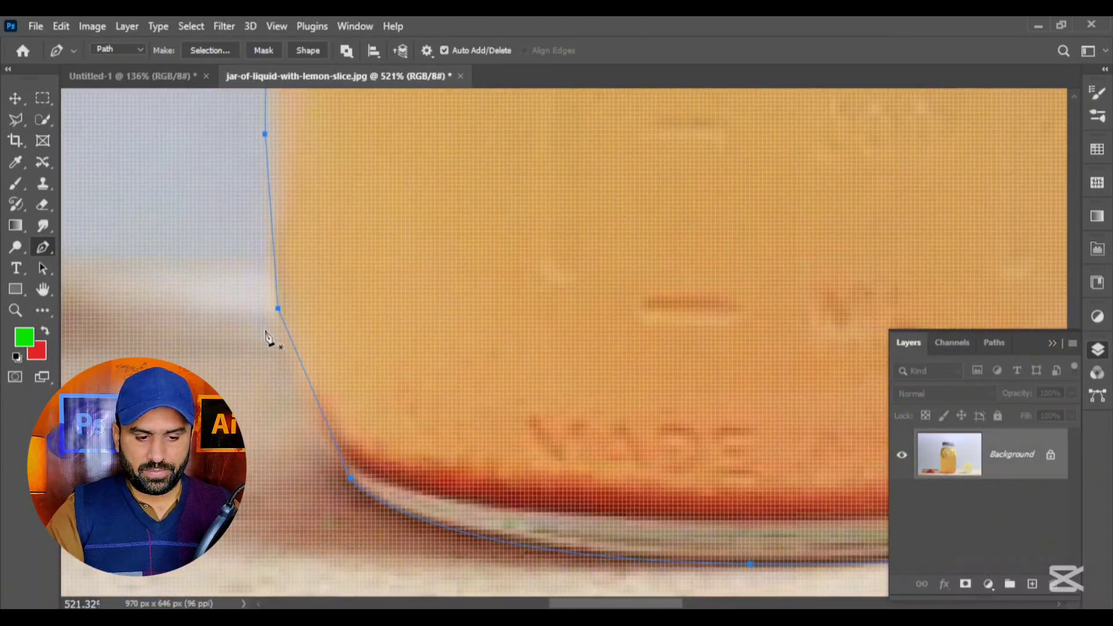
left_click_drag(278, 310, 283, 374)
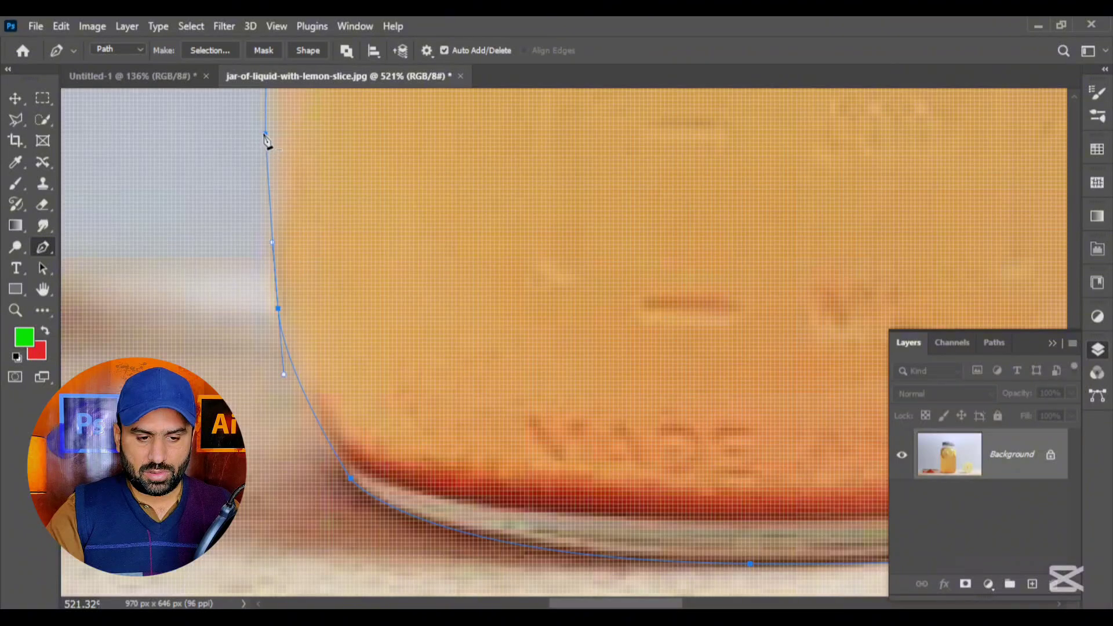
left_click_drag(264, 135, 266, 188)
key("ctrl+z")
scroll(375, 382, "down", 5)
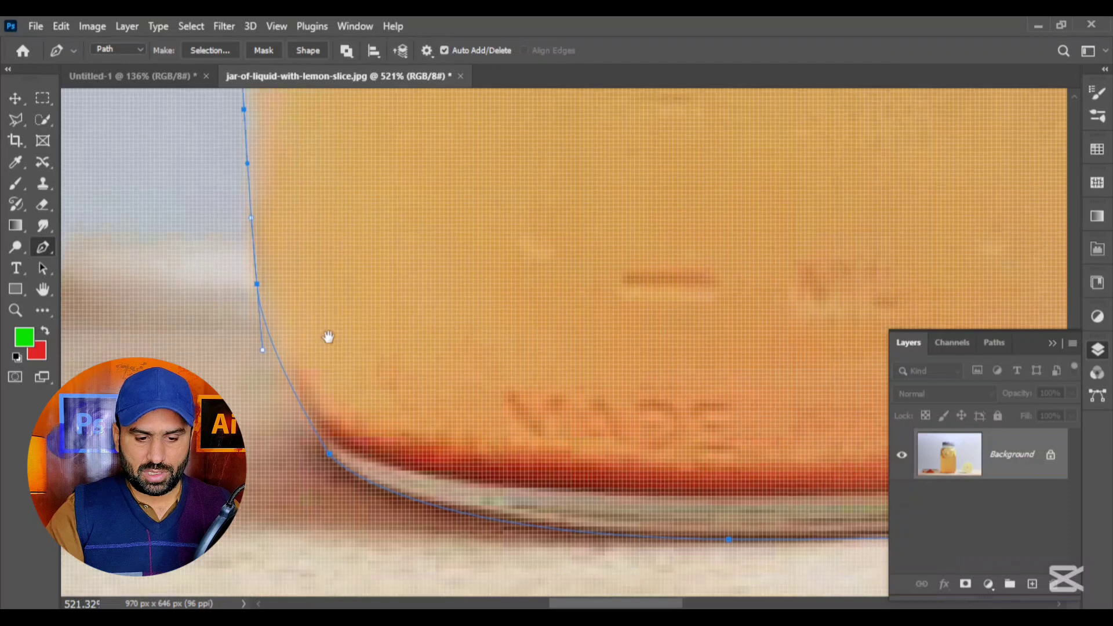
Convert the jar's path into a new anti-aliased selection with a 0-pixel feather radius, and deselect it
scroll(272, 472, "down", 5)
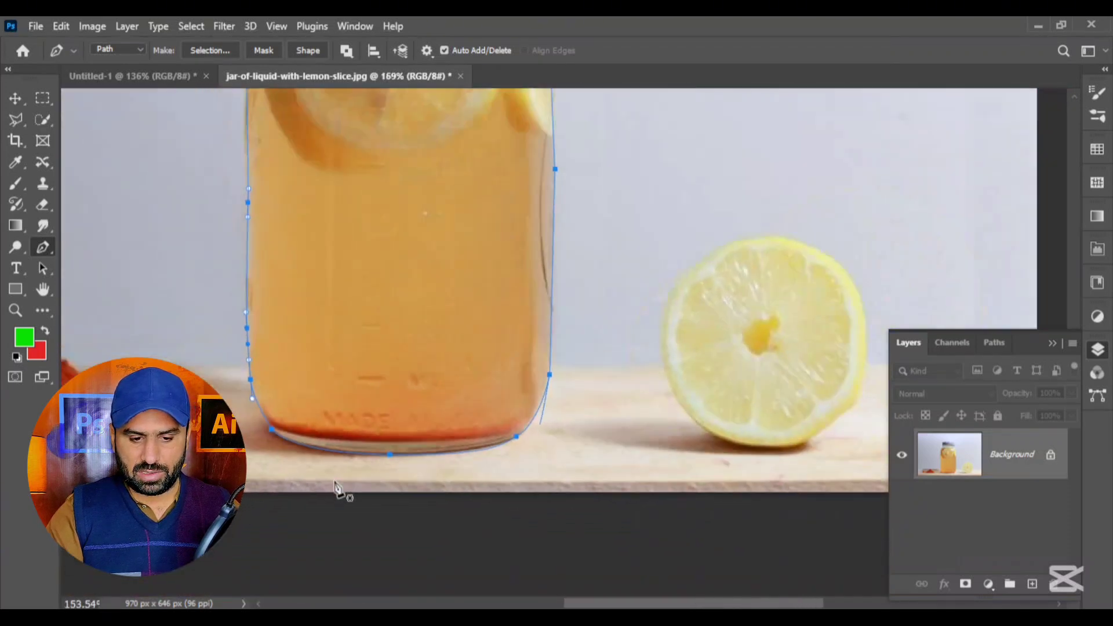
scroll(396, 185, "up", 1)
scroll(398, 219, "up", 1)
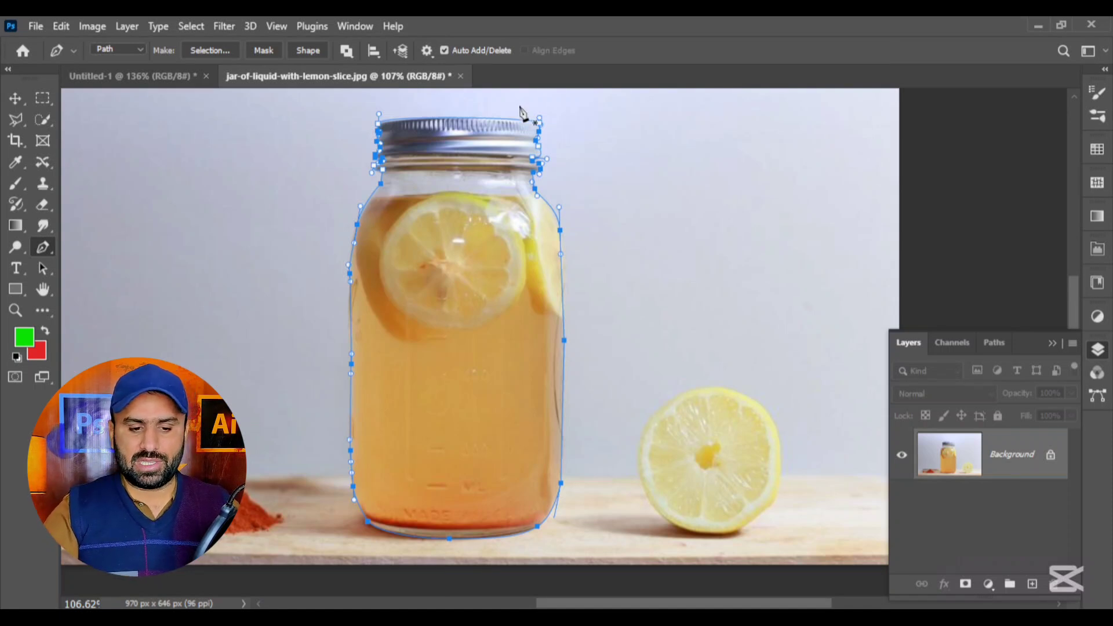
right_click(463, 154)
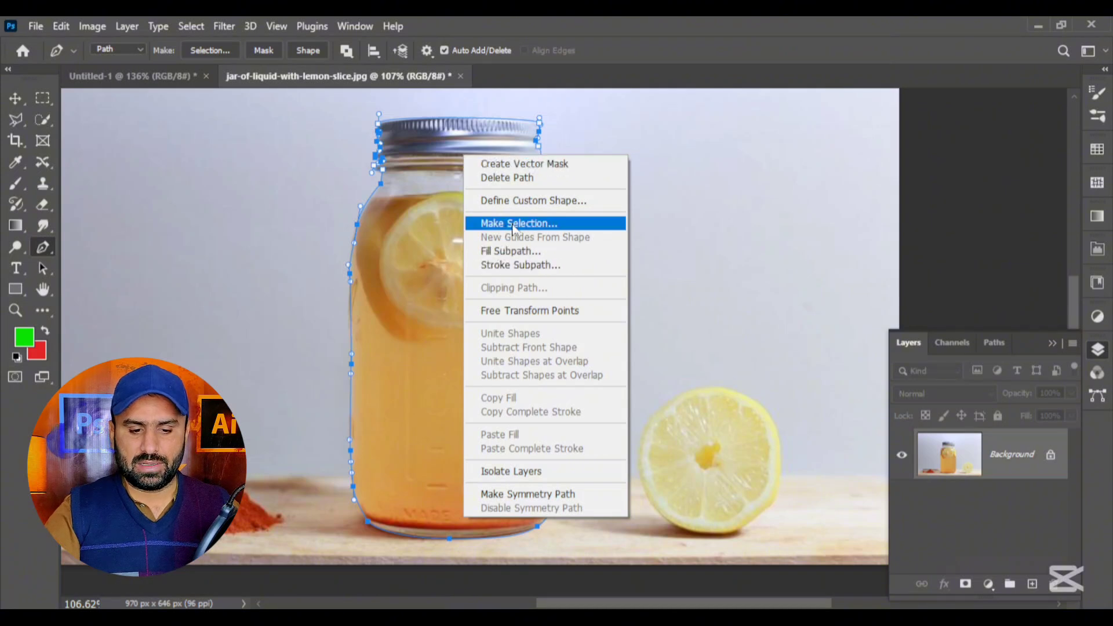
left_click(513, 225)
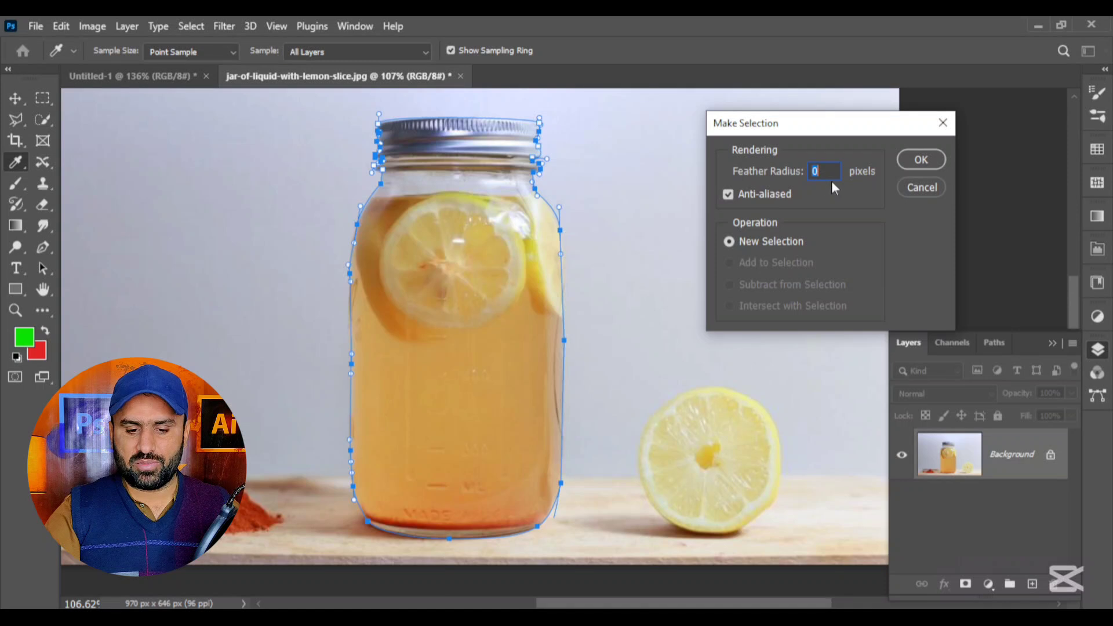
left_click(905, 159)
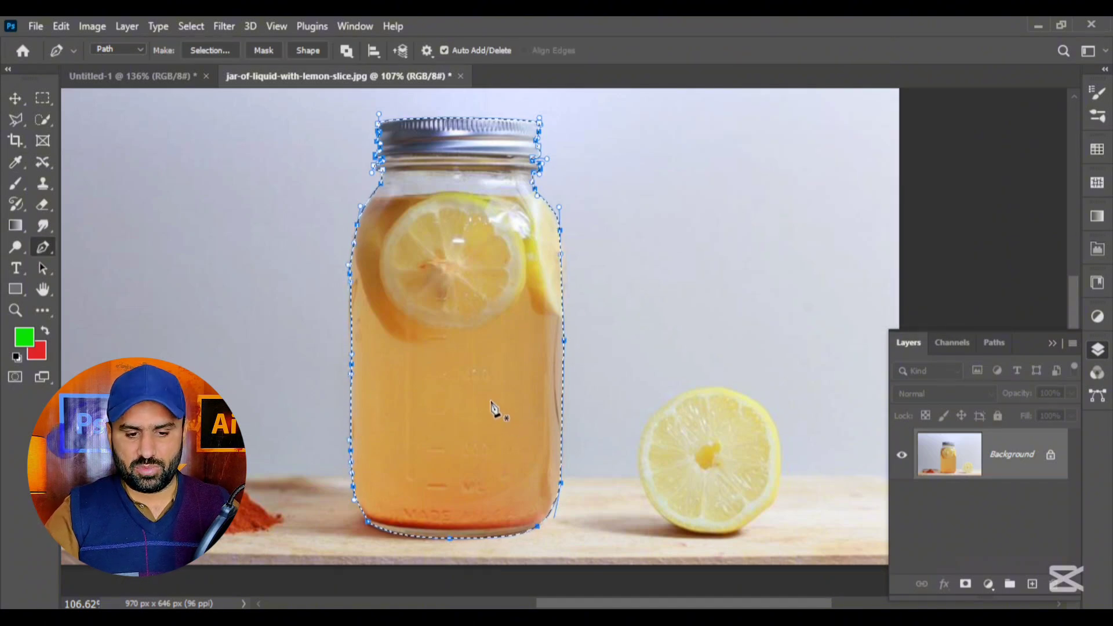
key("ctrl+d")
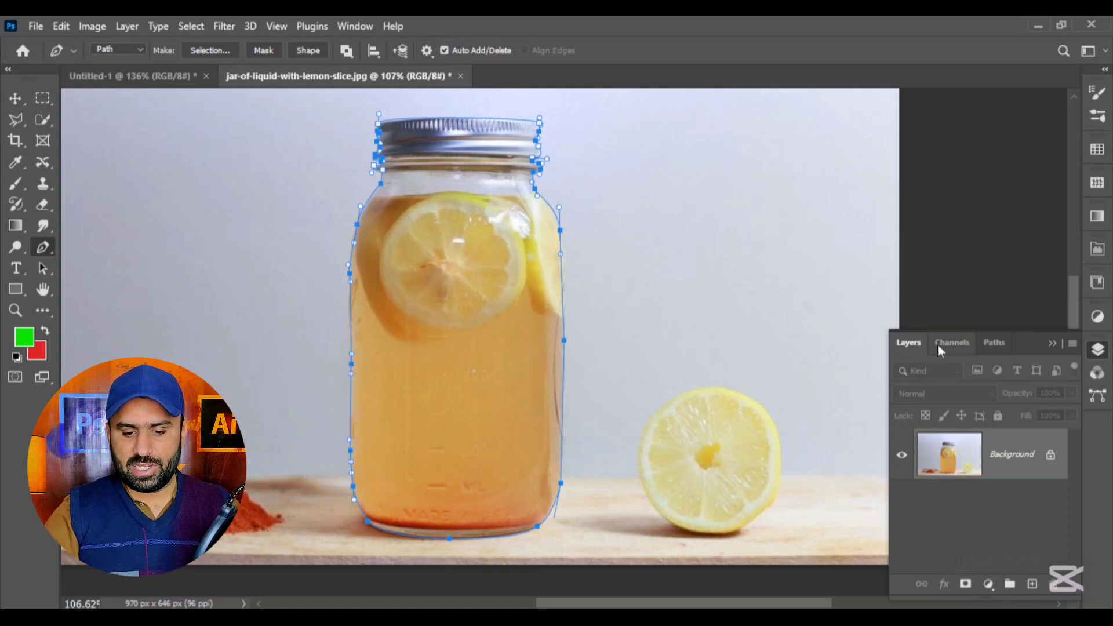
Display the list of the document's paths
left_click(954, 342)
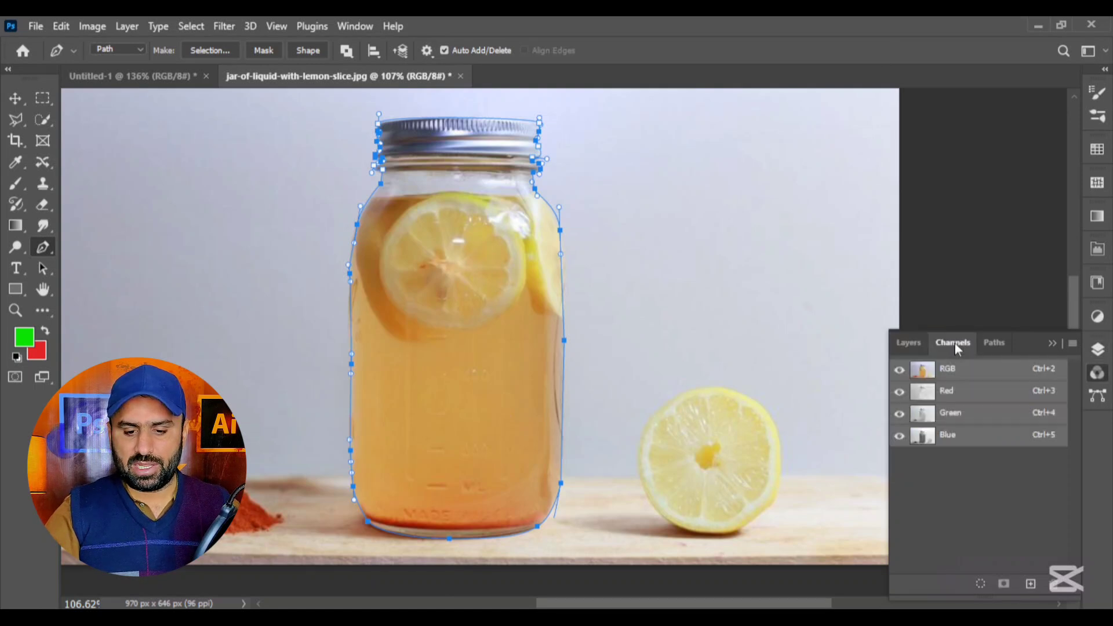
left_click(991, 342)
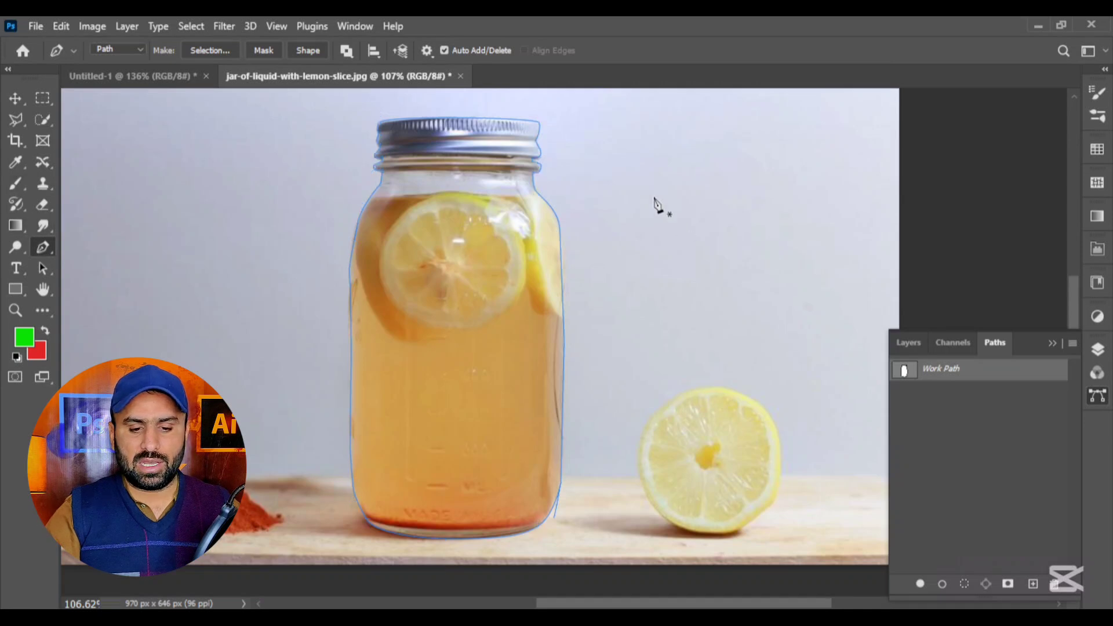
Draw a closed triangular path with the Pen tool on the empty background between the jar's lid and the lemon
left_click(634, 163)
left_click(777, 244)
left_click(628, 341)
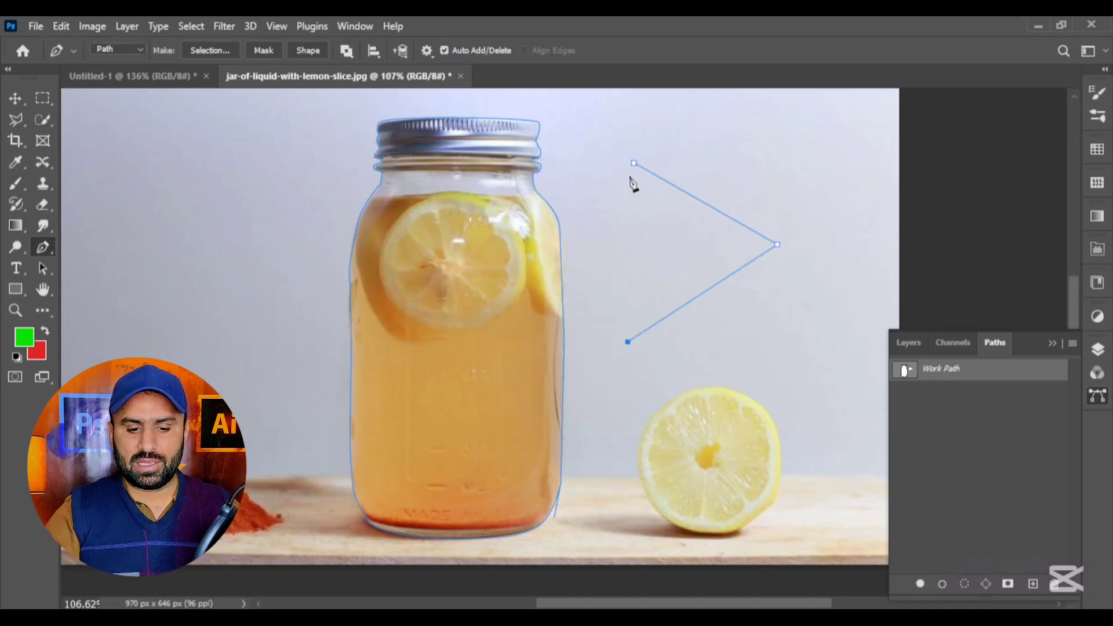
left_click(634, 163)
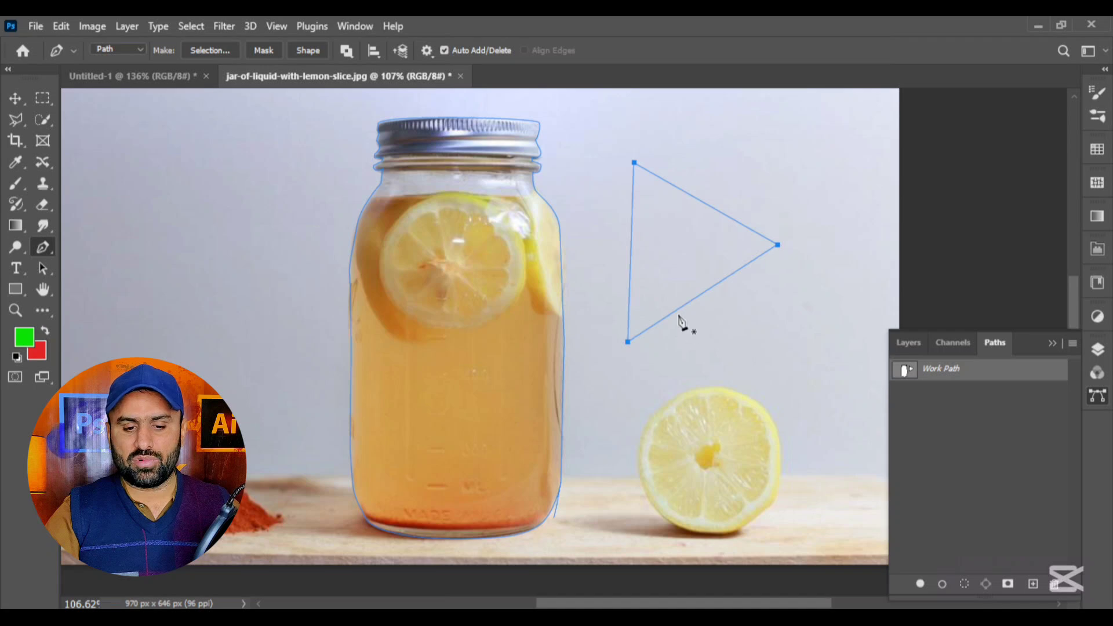
Undo all the points of the triangular path
key("ctrl+z")
key("ctrl+z")
key("ctrl+z")
key("ctrl+z")
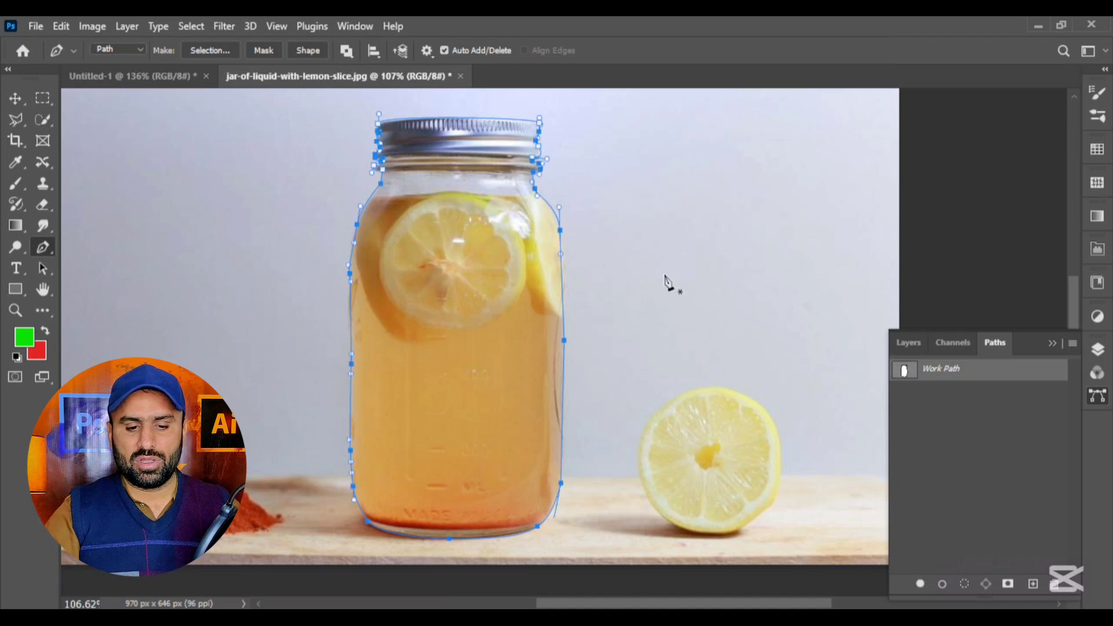
Try starting a new path on the lemon's edge with the work path deselected, and reselect the jar's work path
left_click(980, 445)
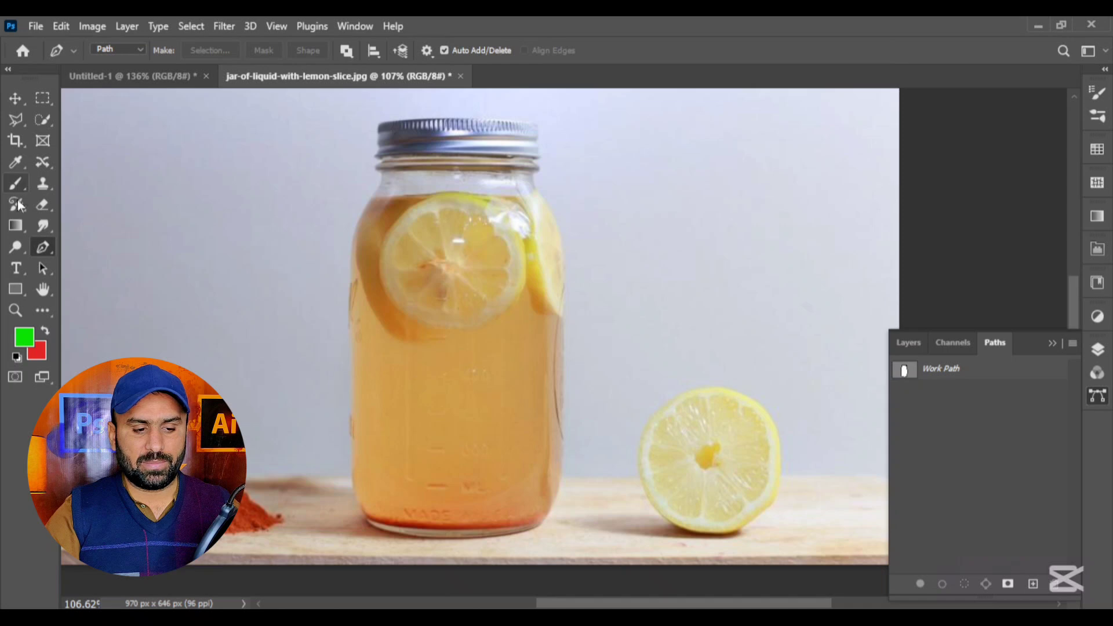
left_click(688, 392)
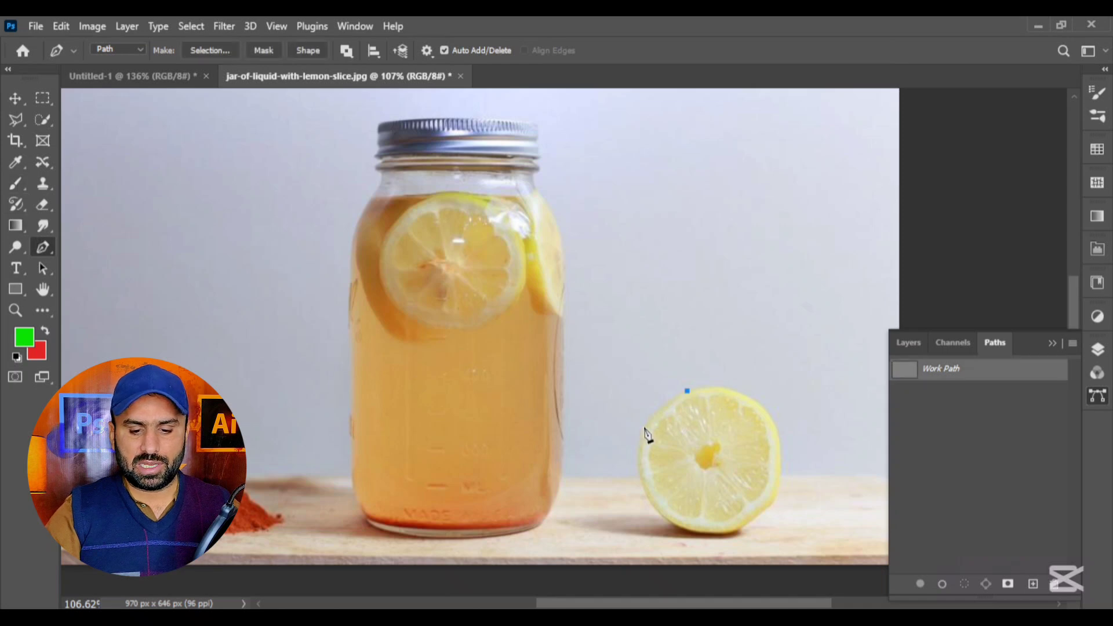
key("Return")
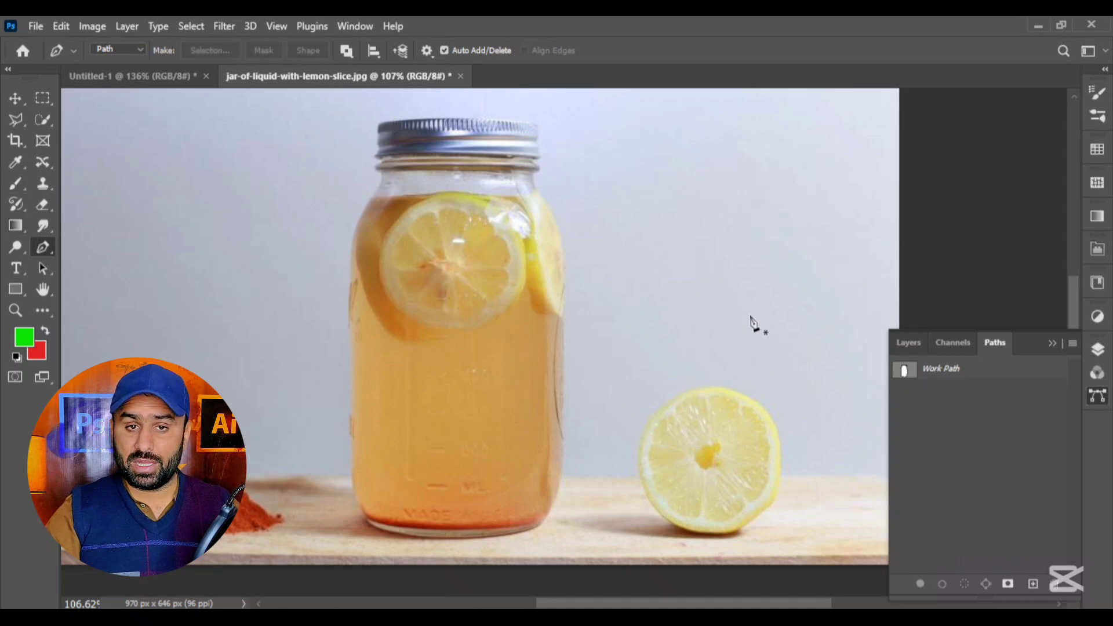
left_click(932, 381)
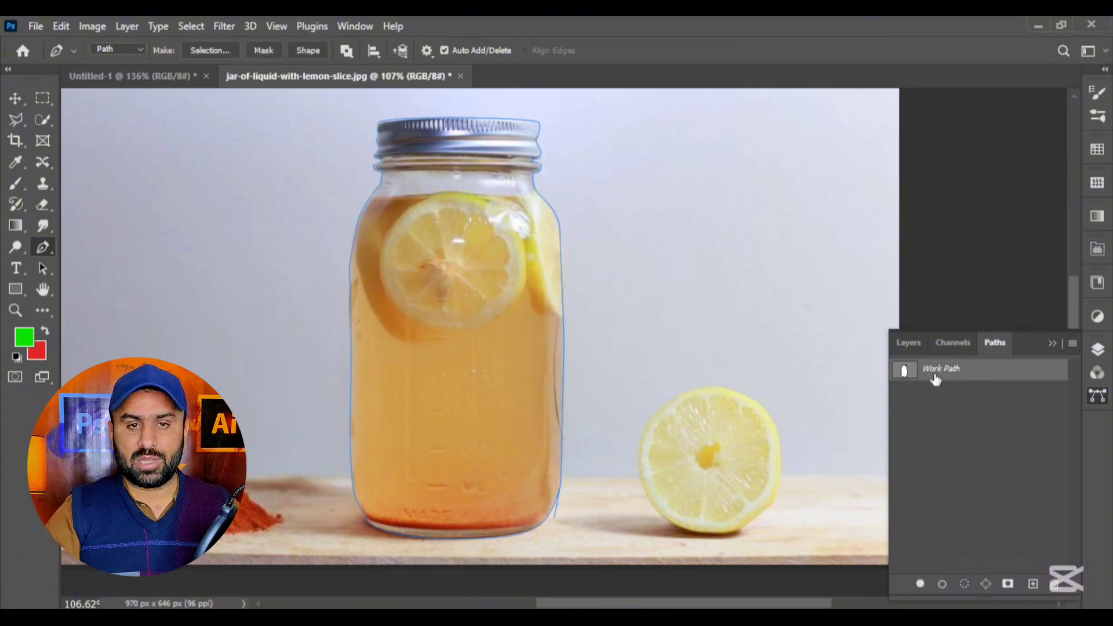
Create a new empty path and save the jar's work path under the name botle
left_click(1033, 584)
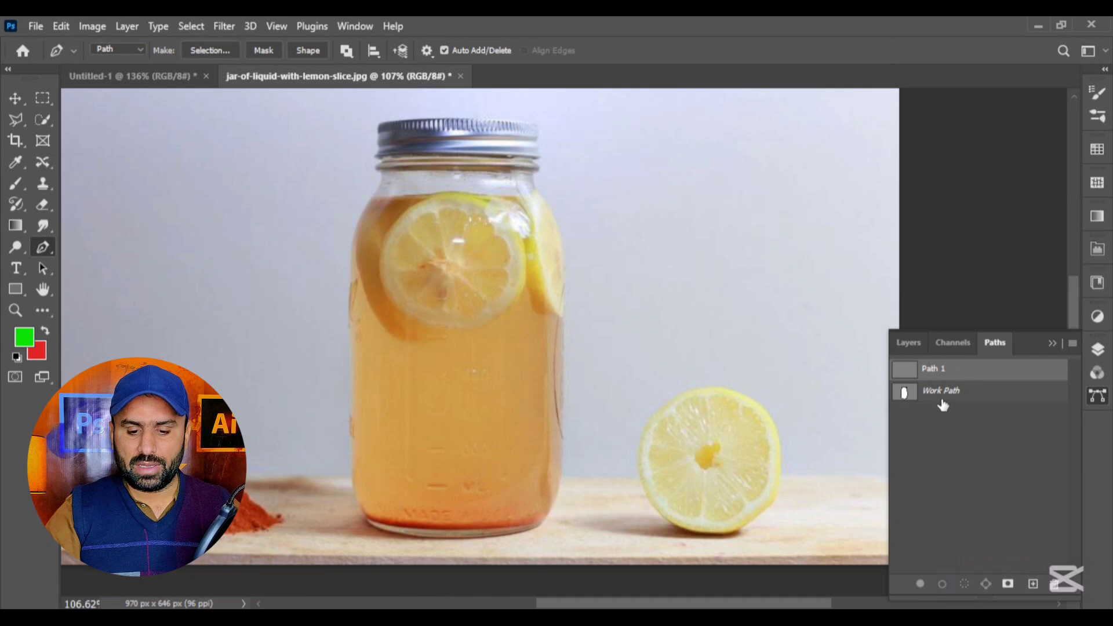
double_click(945, 398)
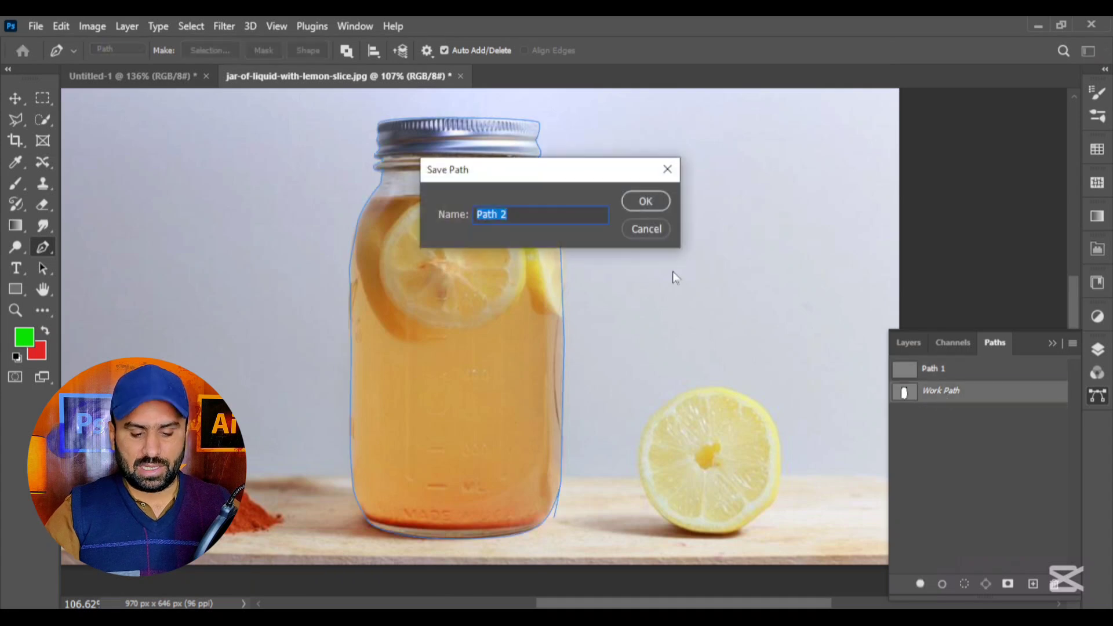
type("botle")
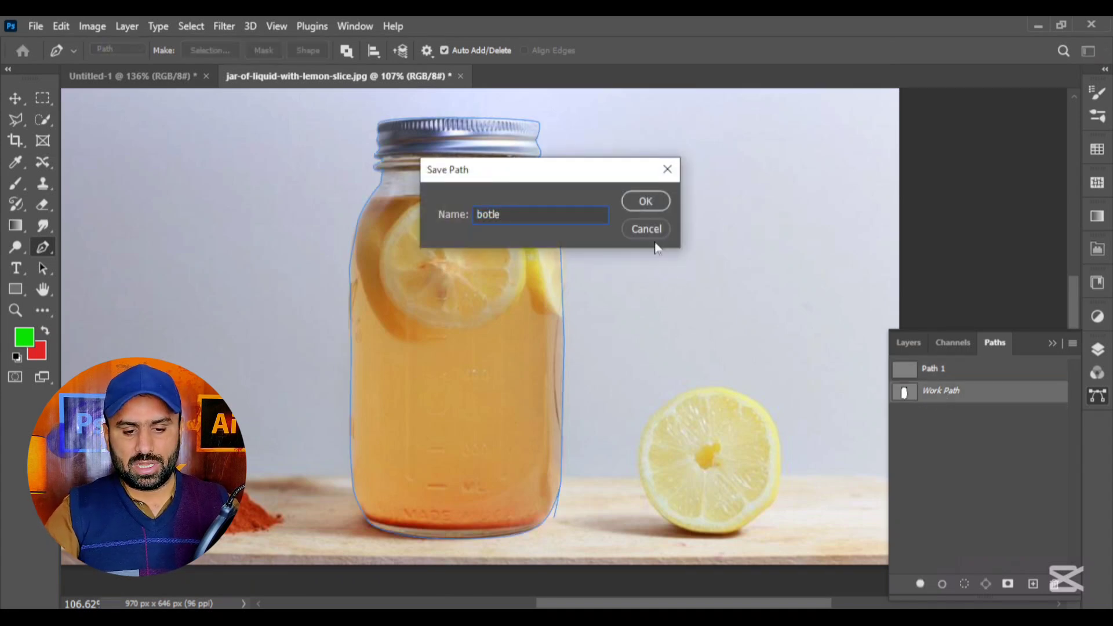
left_click(647, 203)
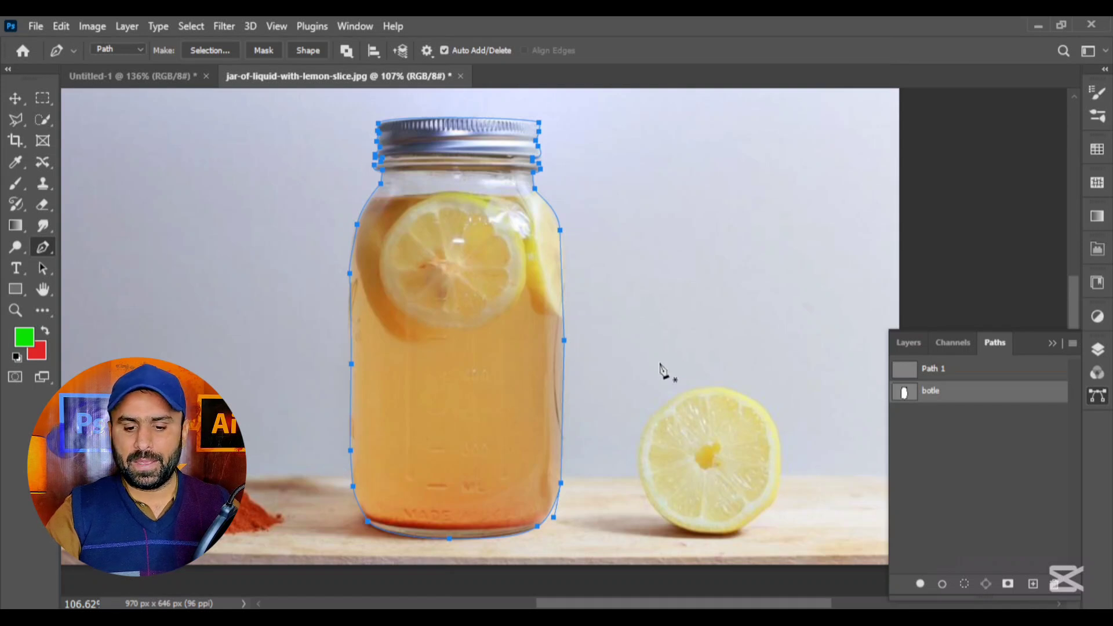
On the empty Path 1, trace the lemon slice with curved Pen anchors from its top down the left side to its bottom edge
left_click(945, 370)
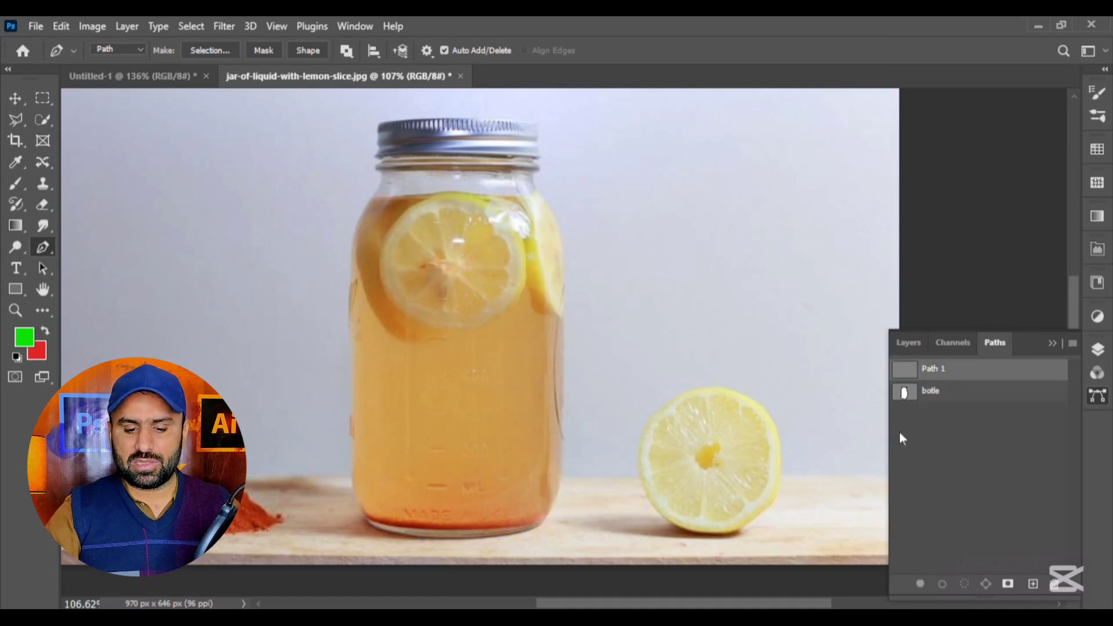
scroll(771, 496, "up", 3, "alt")
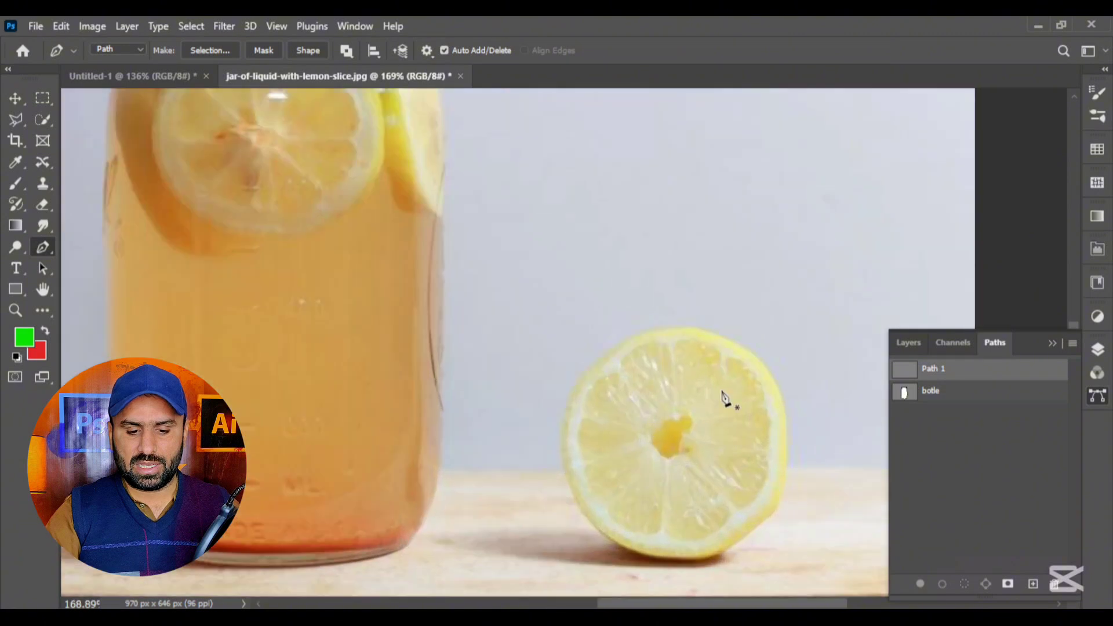
left_click(671, 327)
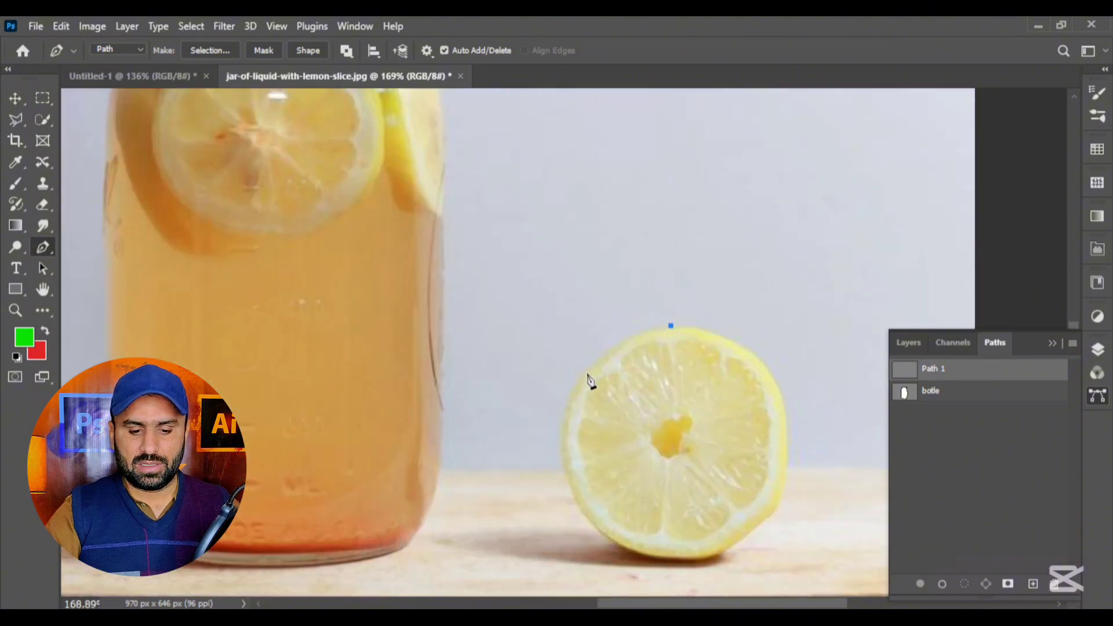
left_click_drag(587, 372, 558, 422)
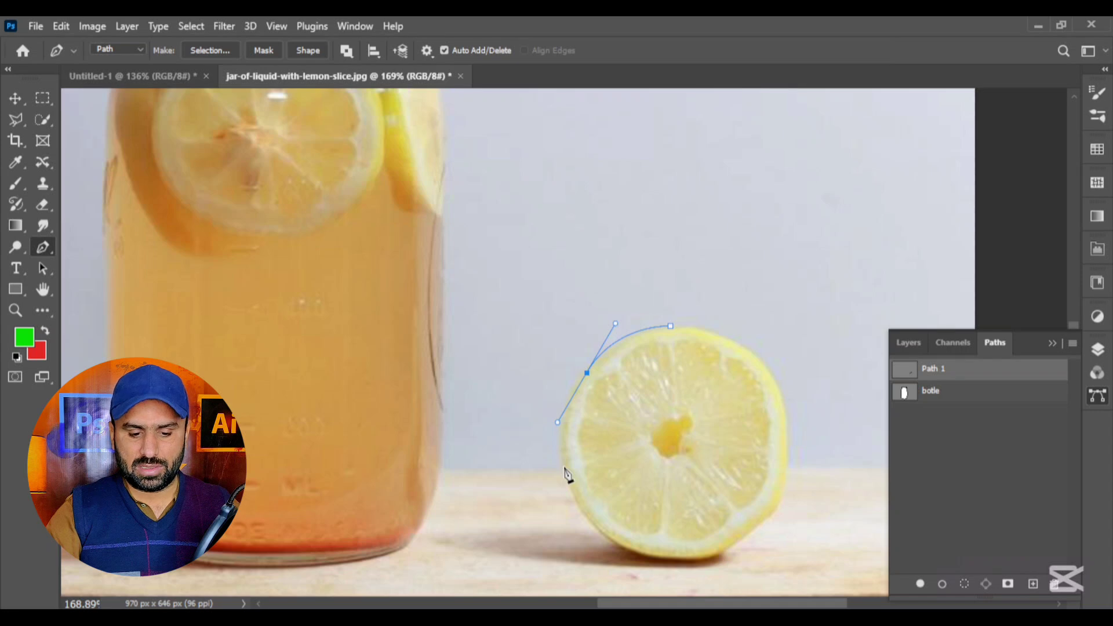
left_click_drag(564, 467, 575, 487)
left_click_drag(602, 533, 612, 542)
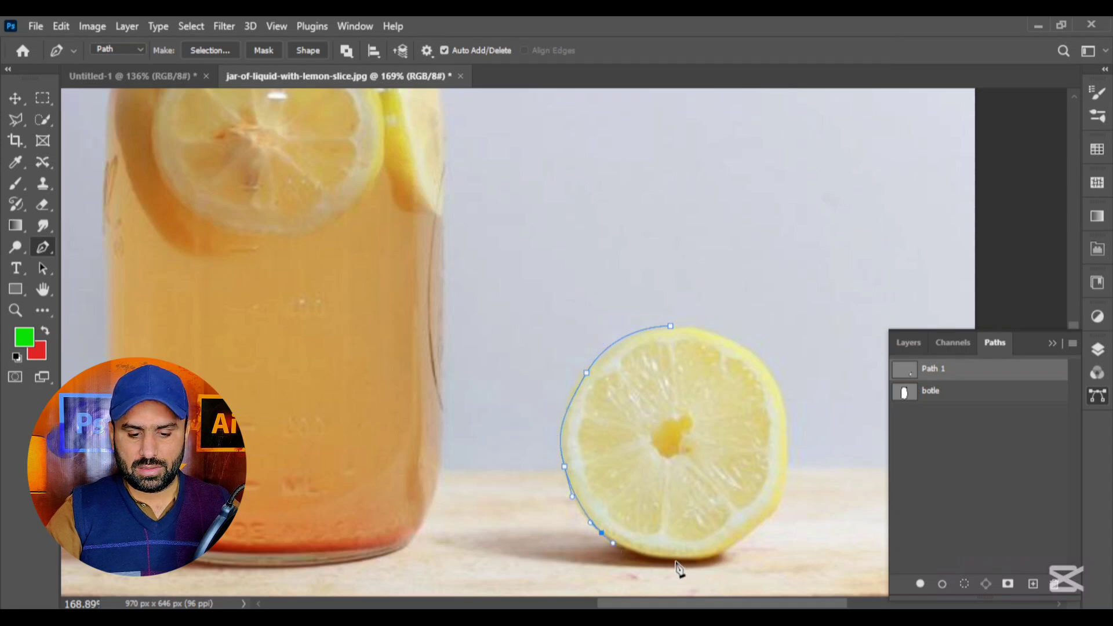
left_click_drag(679, 561, 703, 562)
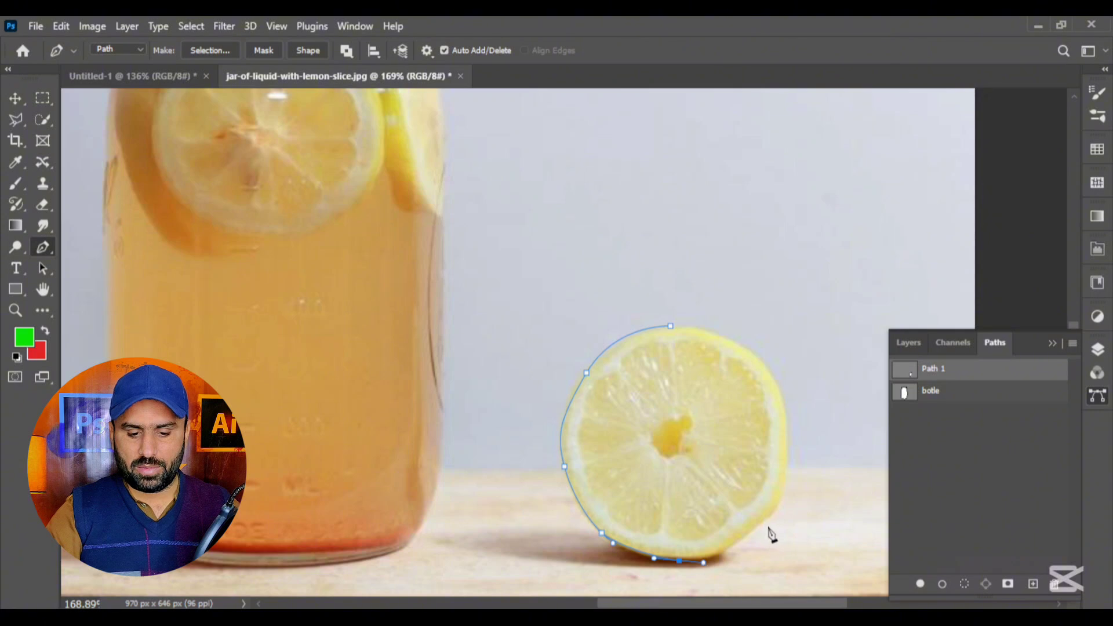
Continue the curved path up the lemon slice's right side and close it at the starting anchor
left_click_drag(770, 519, 795, 480)
key("ctrl+z")
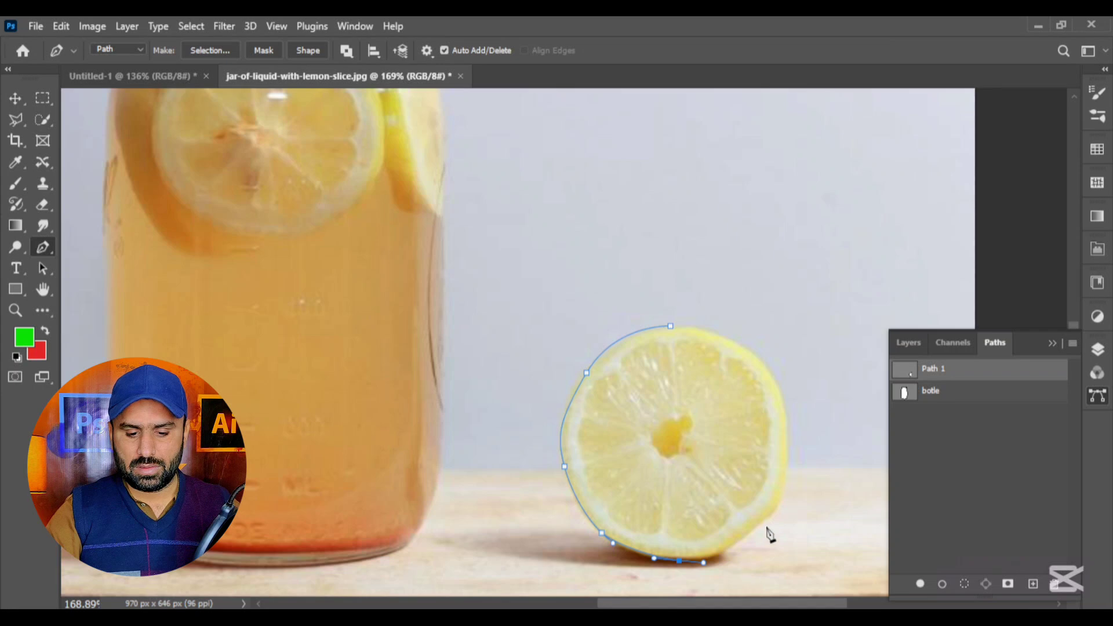
left_click_drag(769, 517, 801, 482)
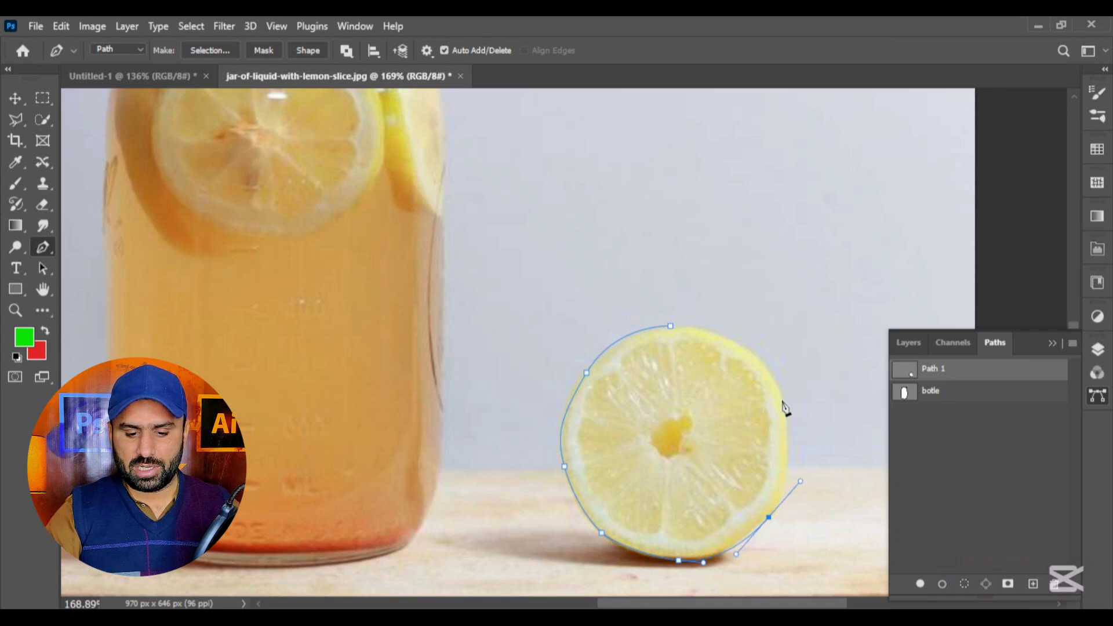
left_click_drag(783, 410, 772, 392)
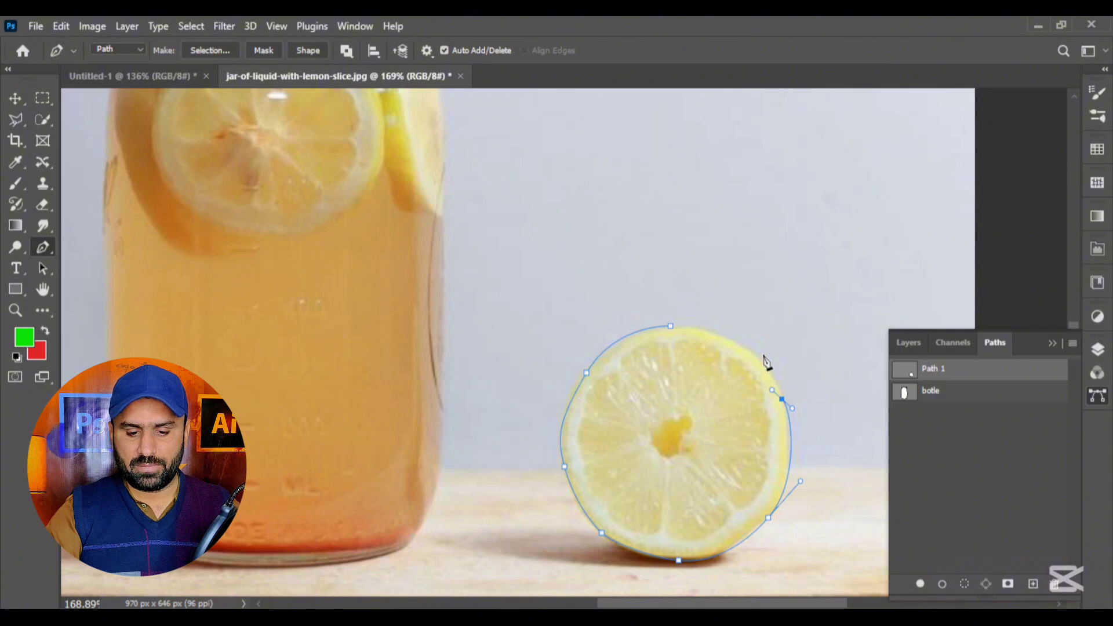
left_click(742, 346)
left_click_drag(728, 346, 636, 328)
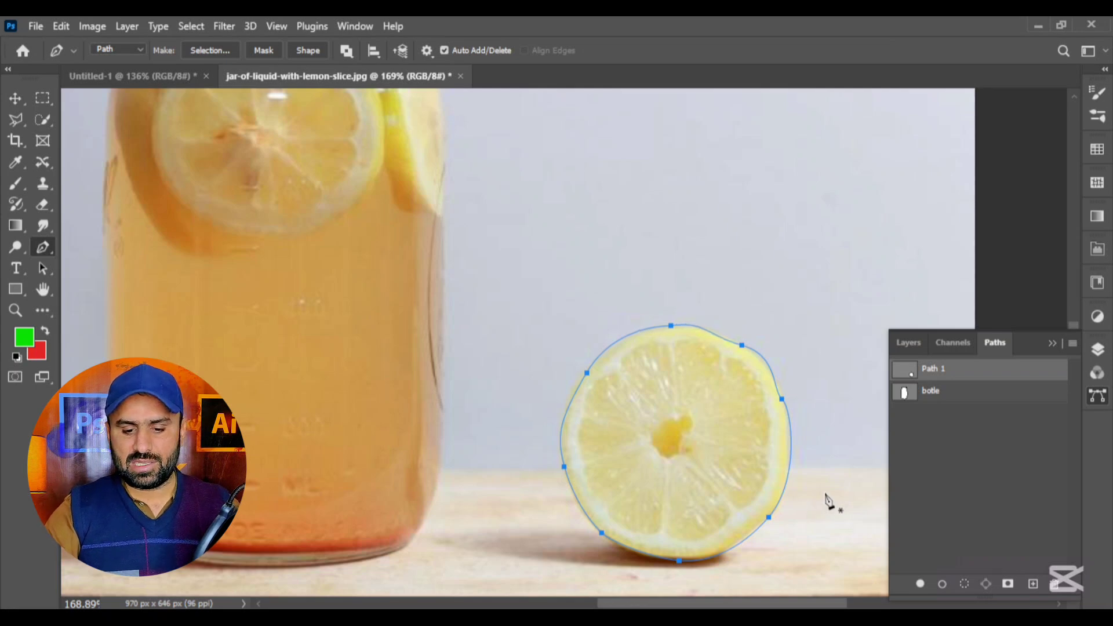
Rename the lemon slice's path as lemon
double_click(934, 371)
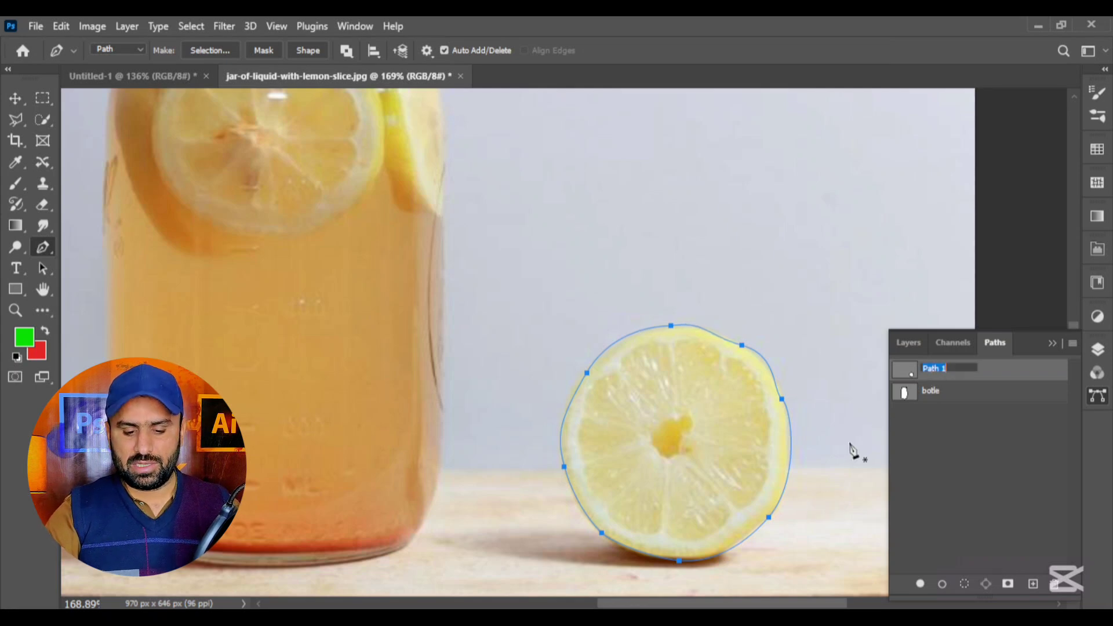
key("BackSpace")
type("lemon")
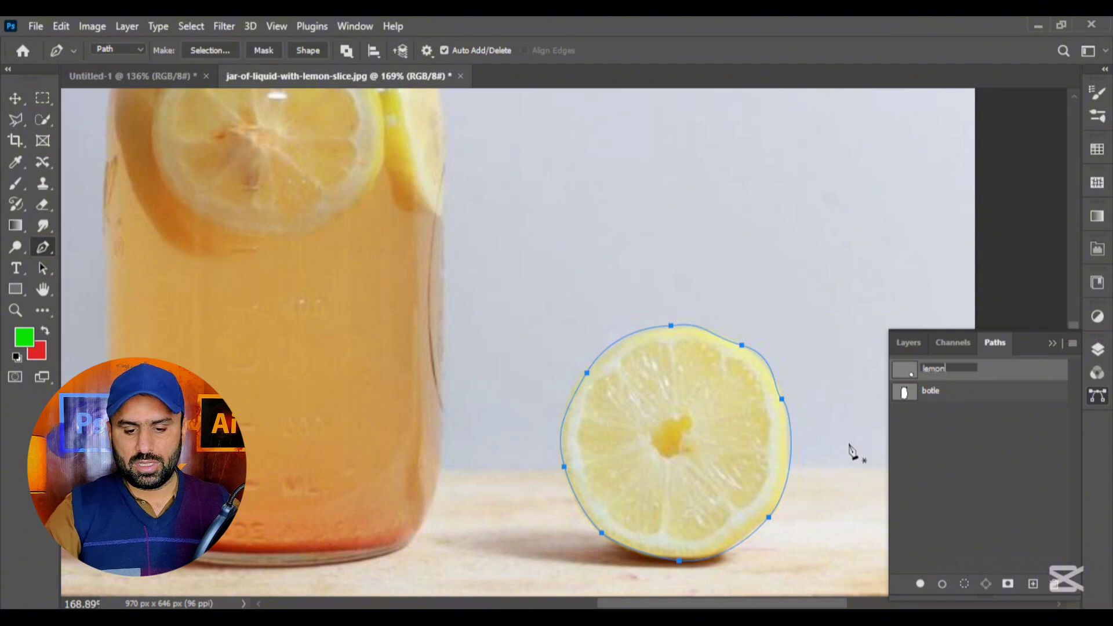
key("Return")
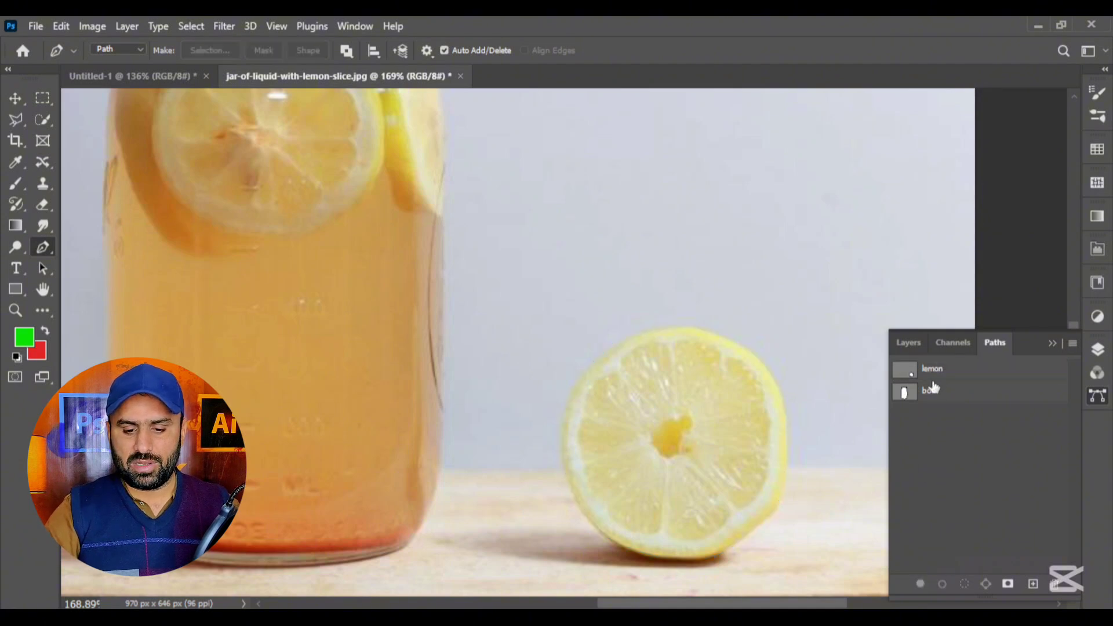
Compare the botle and lemon paths by showing each in turn, and leave the botle path selected
left_click(931, 399)
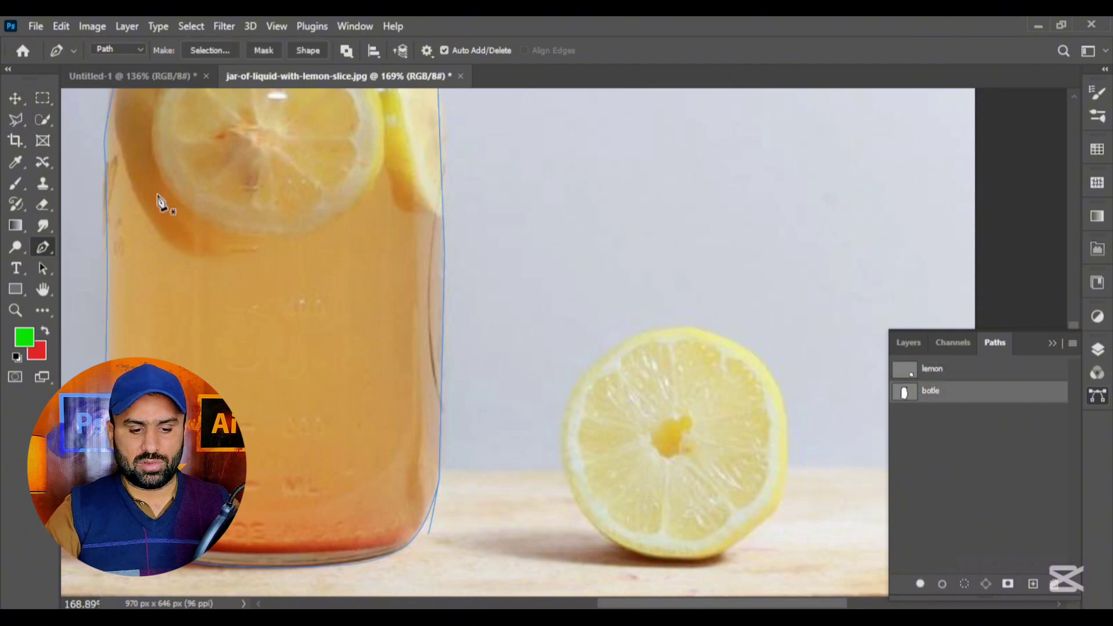
left_click(940, 374)
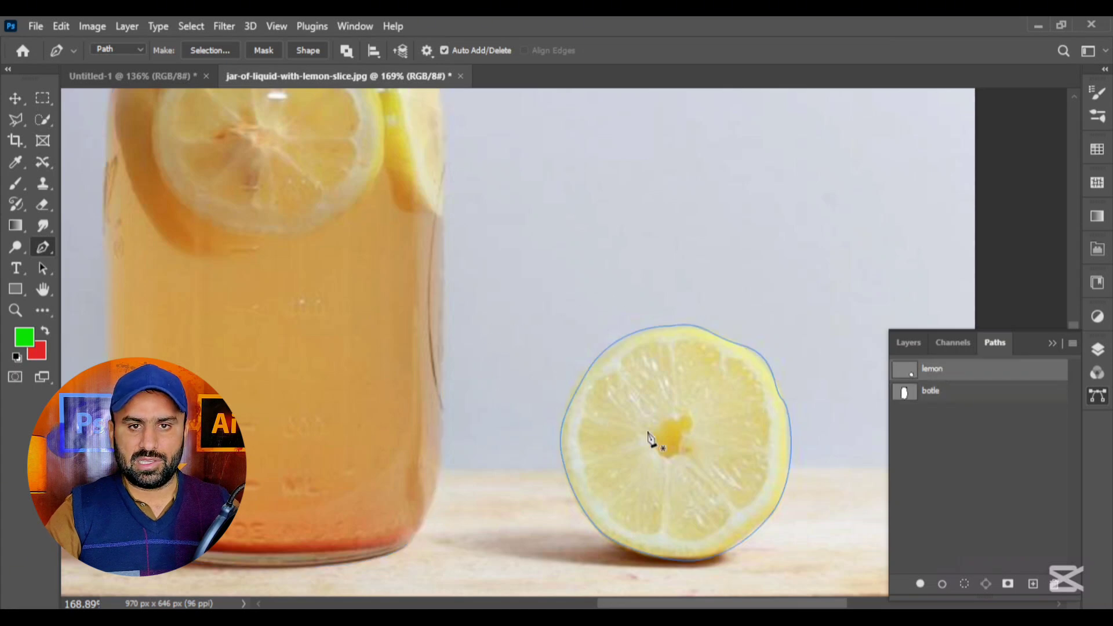
left_click(954, 441)
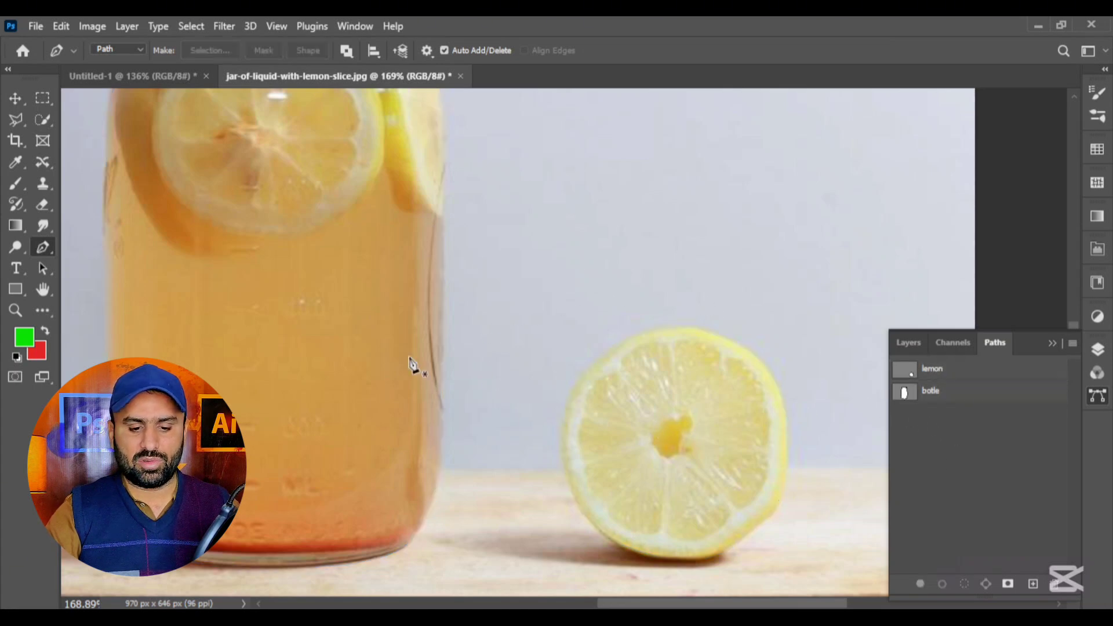
scroll(589, 429, "down", 4)
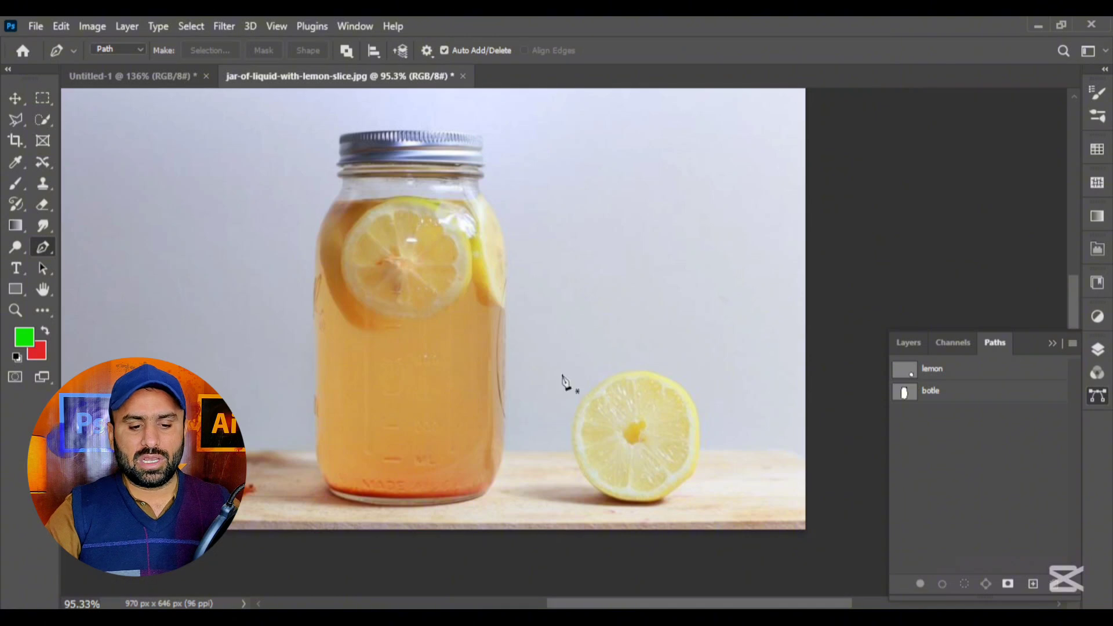
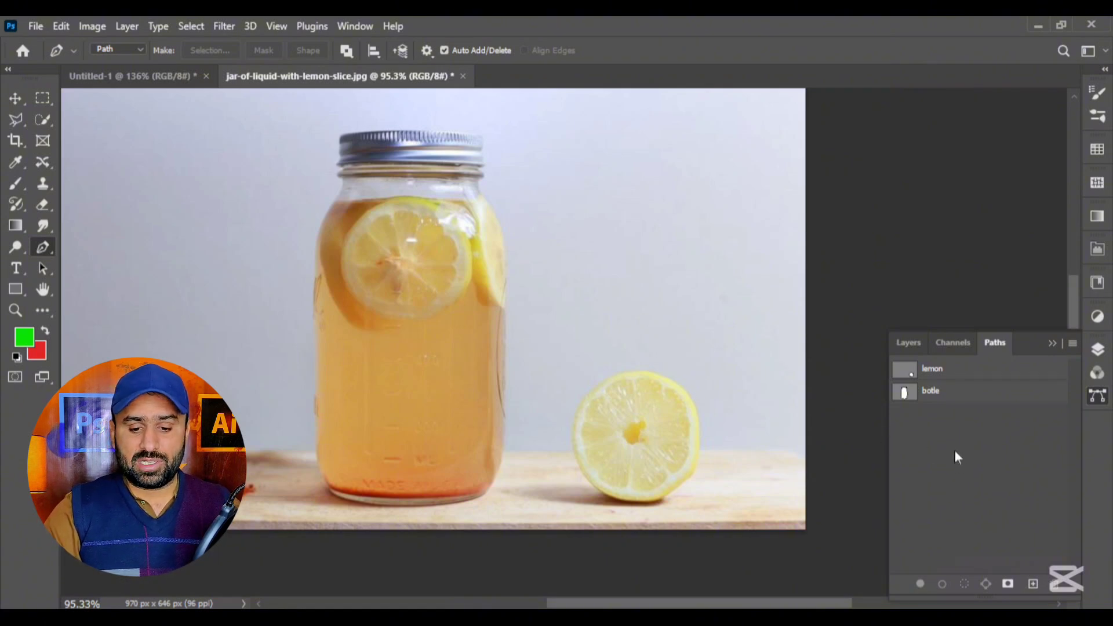
left_click(934, 372)
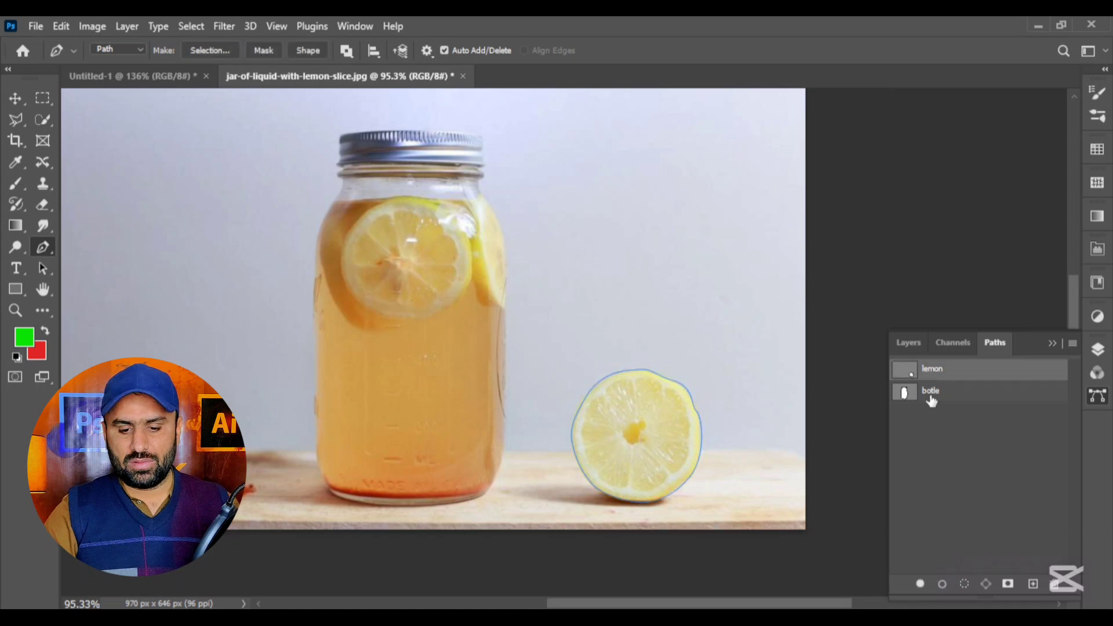
left_click(931, 395)
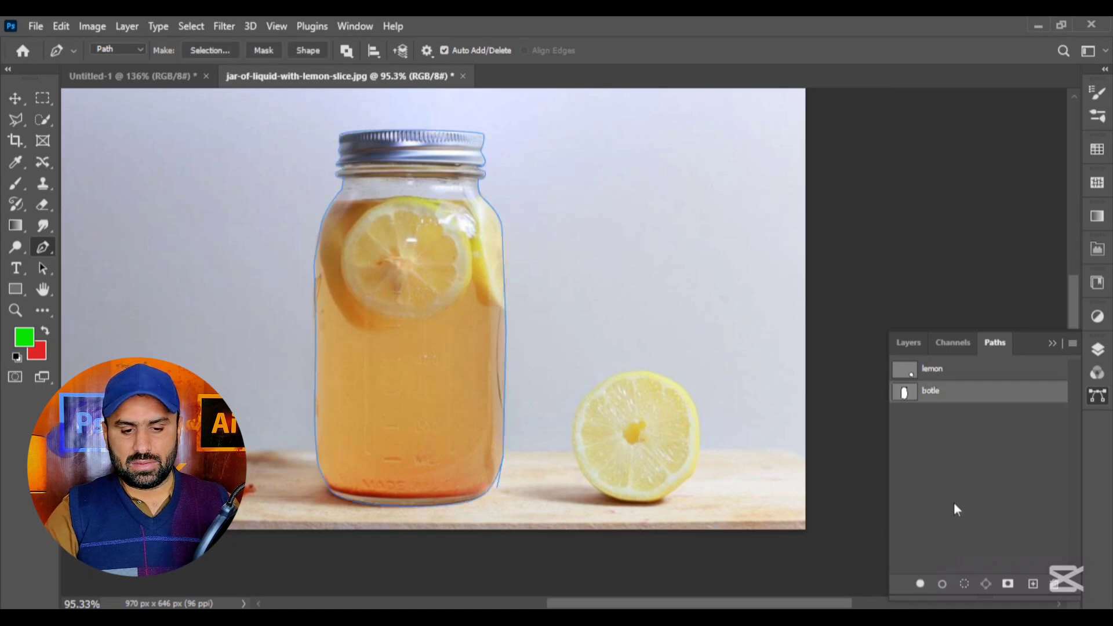
Try creating a vector mask from the botle path, and undo it
right_click(386, 187)
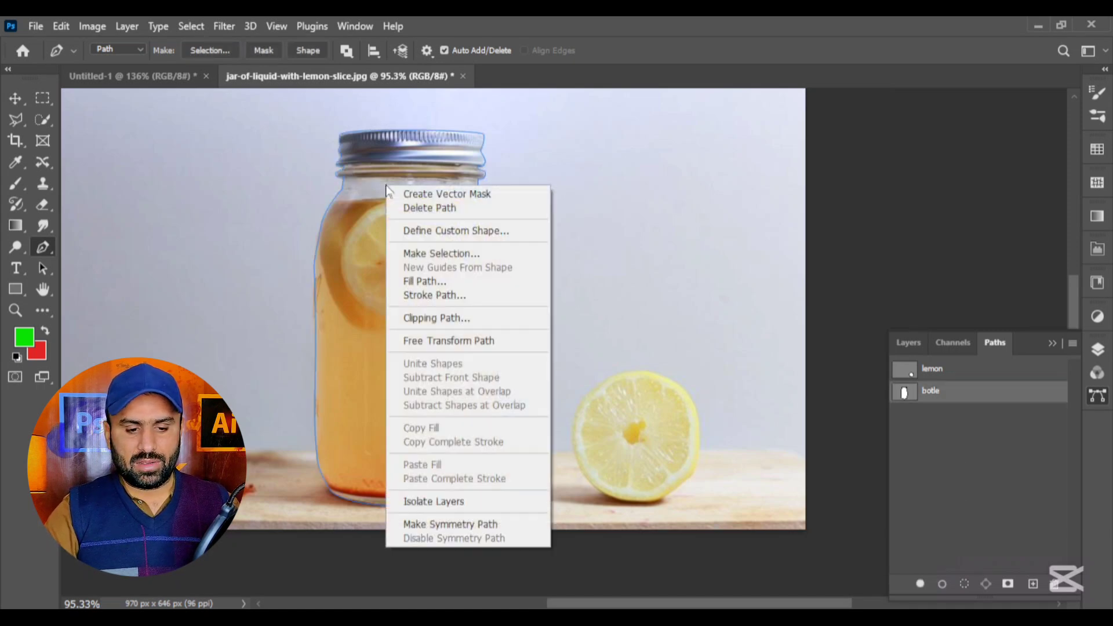
left_click(468, 196)
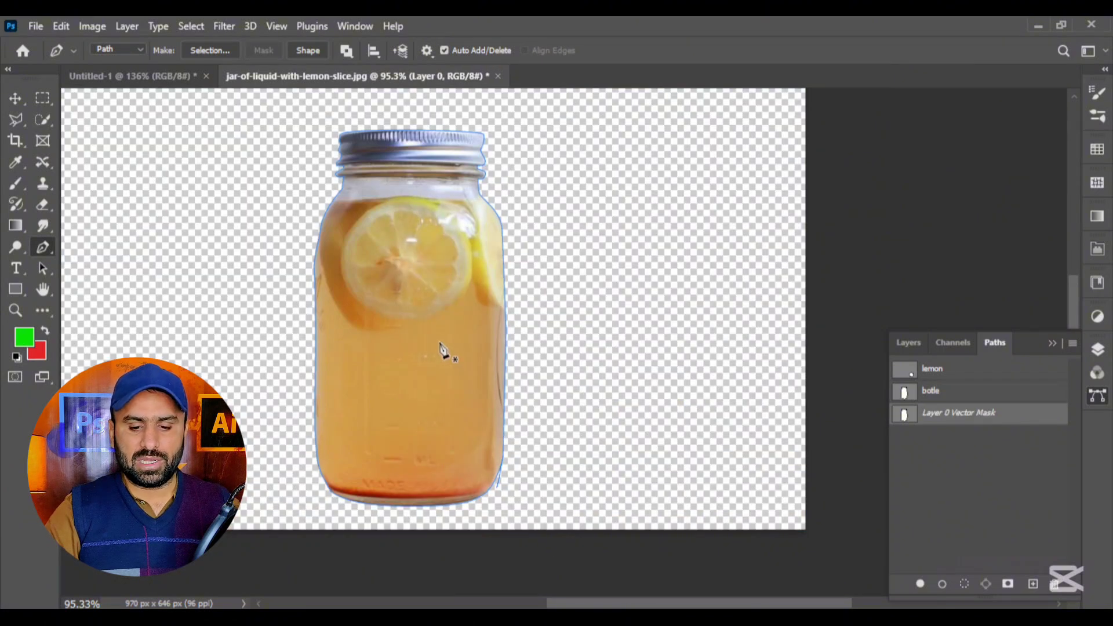
key("ctrl+z")
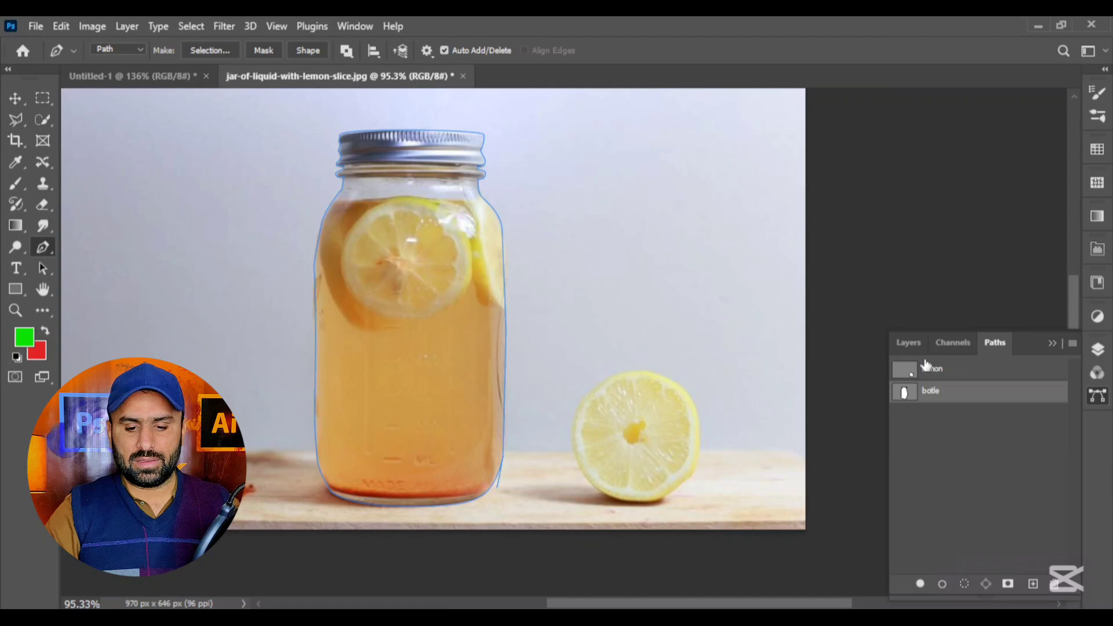
Display the document's layers and create a vector mask on the photo layer from the botle path
left_click(911, 348)
right_click(408, 225)
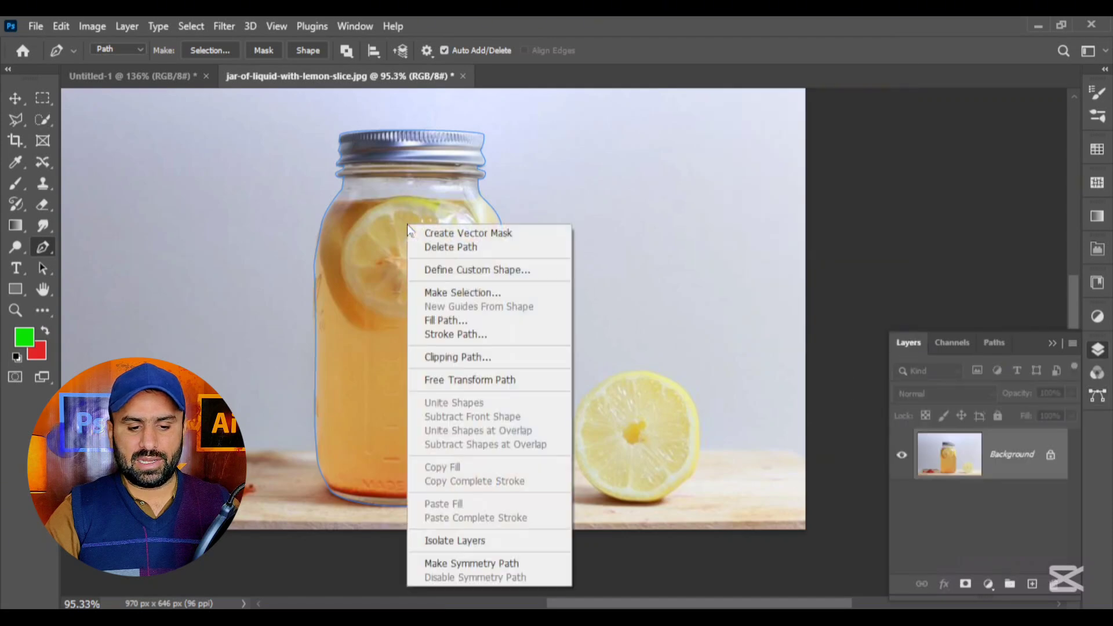
left_click(440, 232)
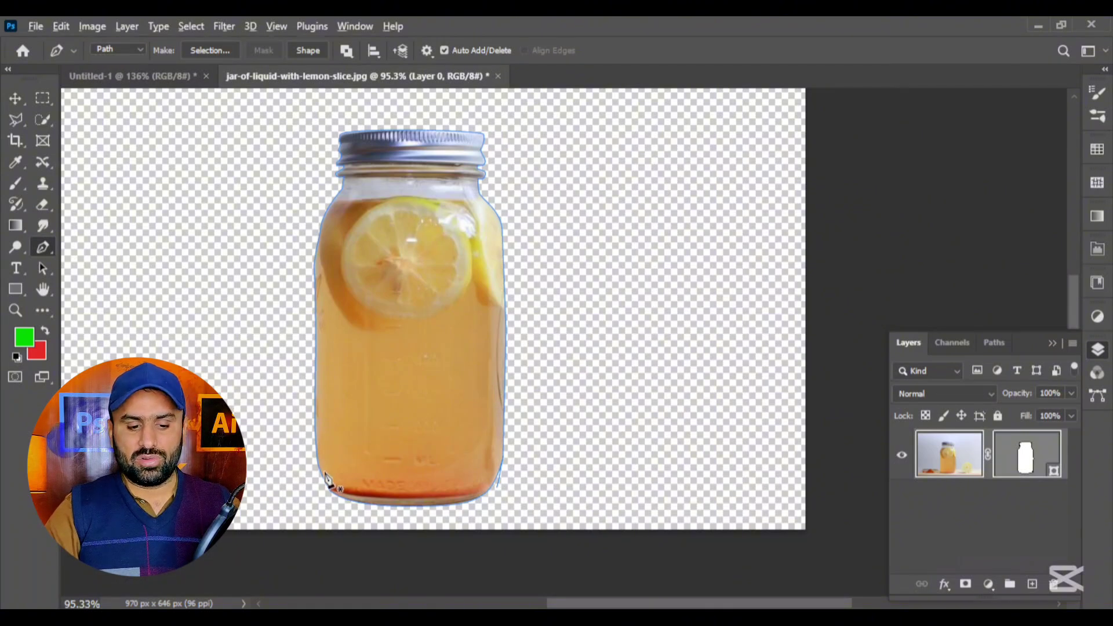
Try reshaping the vector mask's curve at the jar's lower left corner, and undo the change
scroll(327, 478, "up", 3)
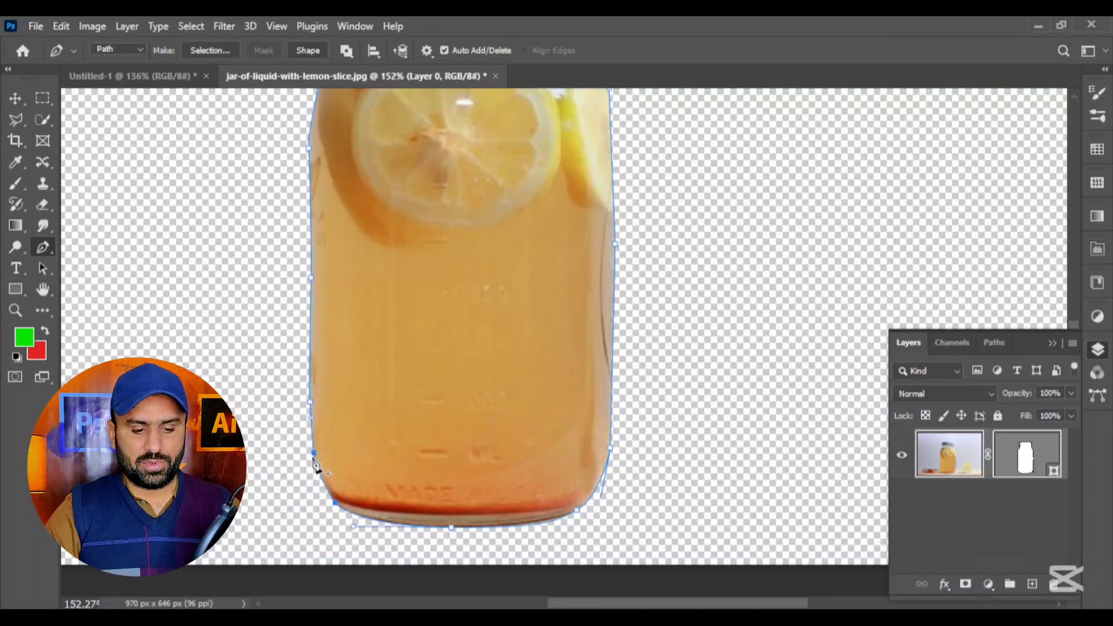
mouse_move(316, 463)
left_mouse_down()
mouse_move(286, 462)
mouse_move(281, 496)
mouse_move(304, 466)
left_mouse_up()
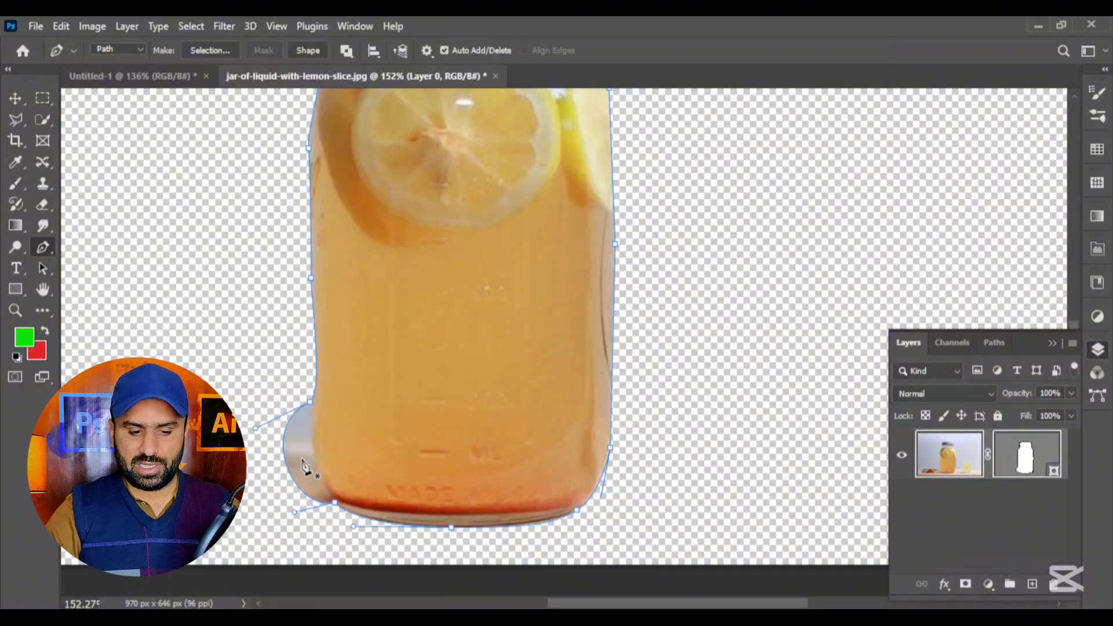
key("ctrl+z")
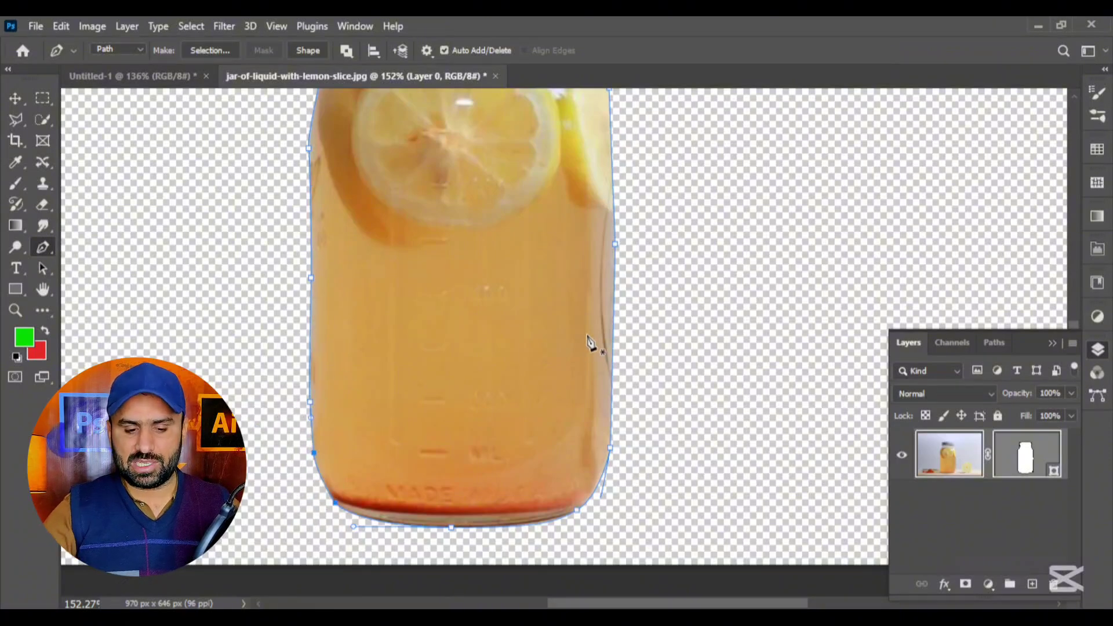
Disable the photo layer's vector mask
scroll(493, 415, "down", 2)
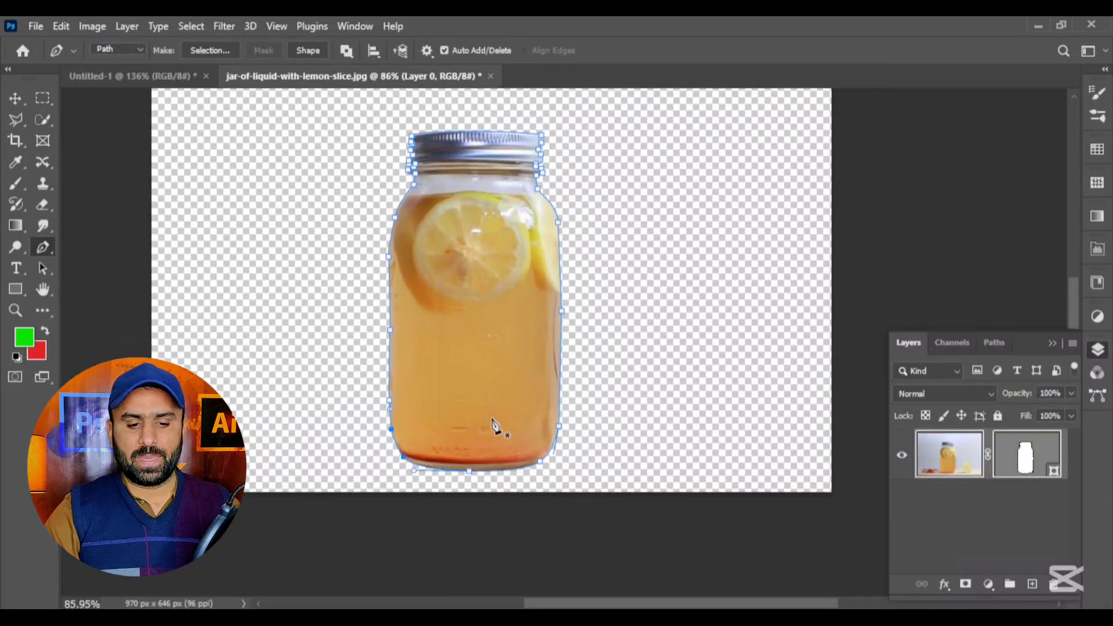
scroll(565, 231, "up", 3)
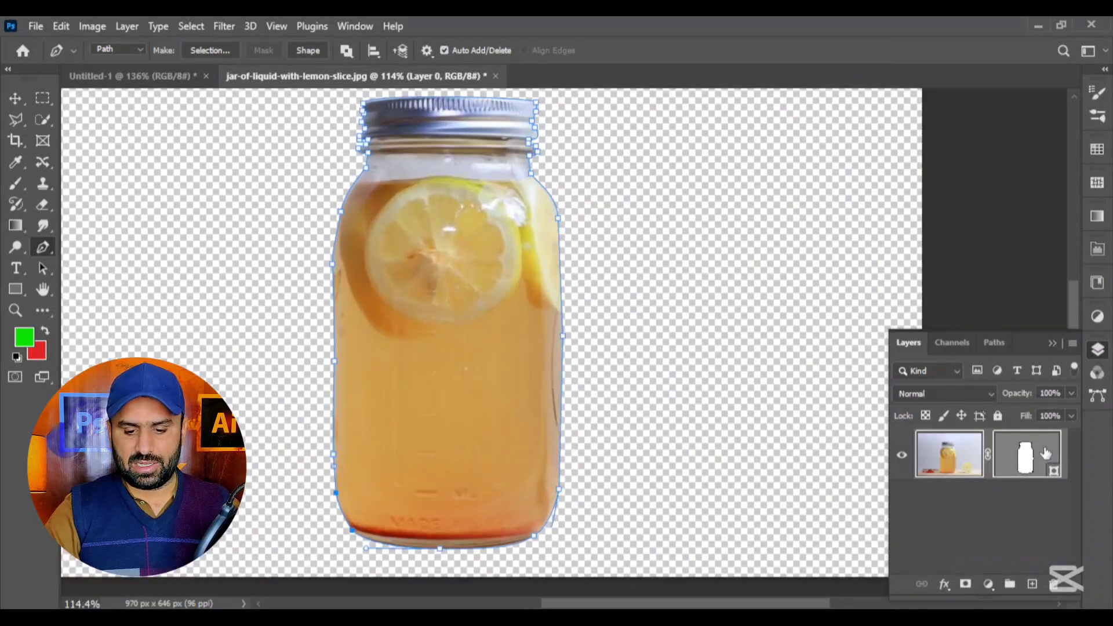
left_click(1025, 458, "shift")
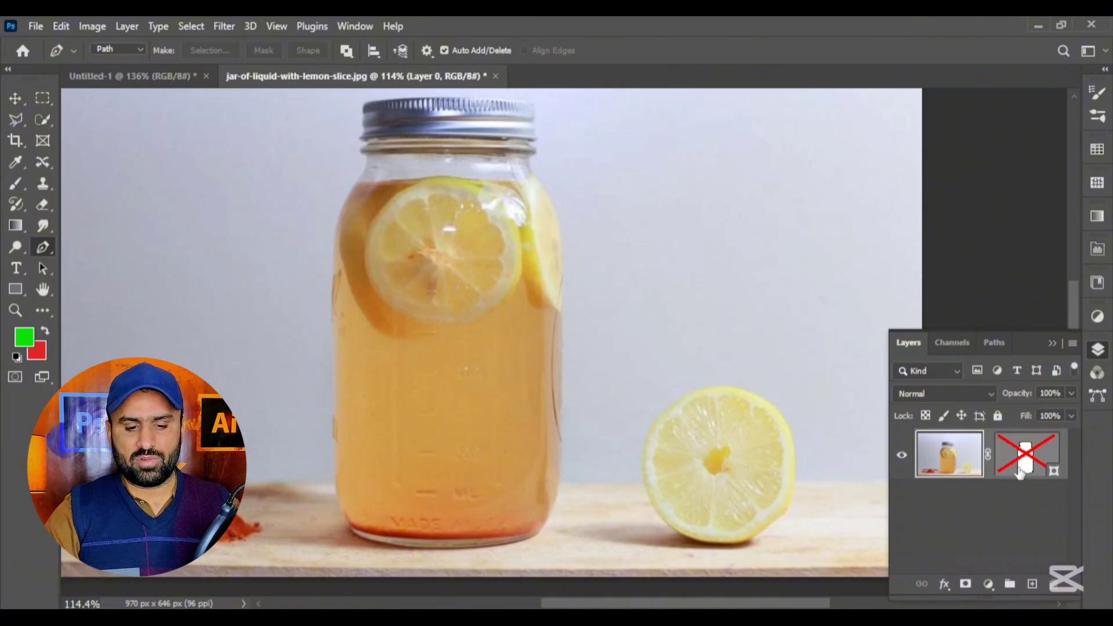
Re-enable the photo layer's vector mask and delete it from the layer
right_click(437, 143)
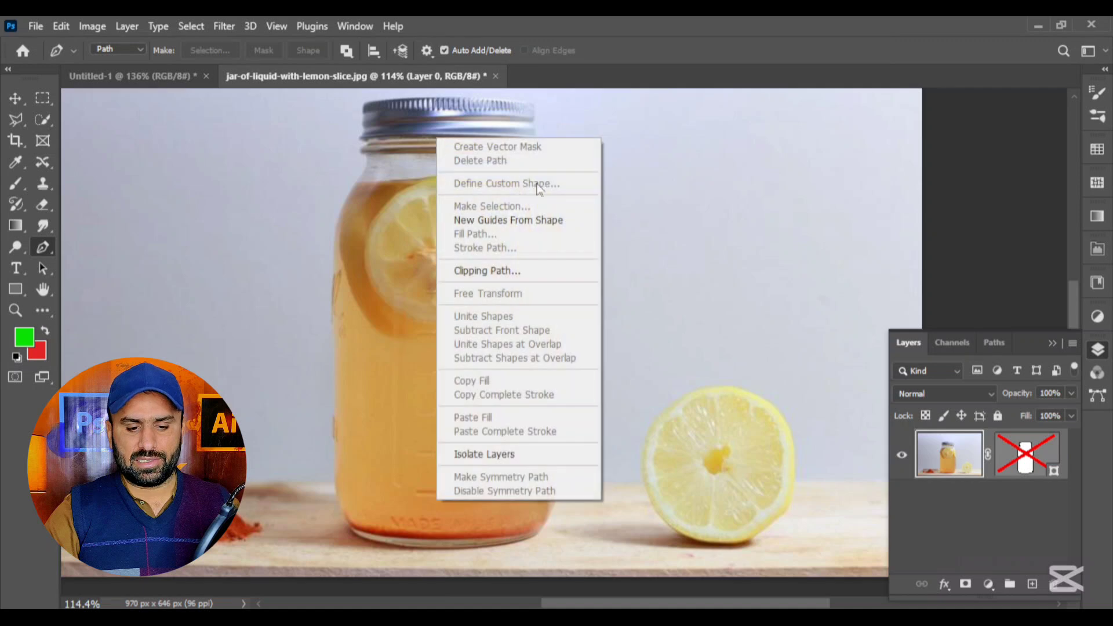
left_click(1011, 452, "shift")
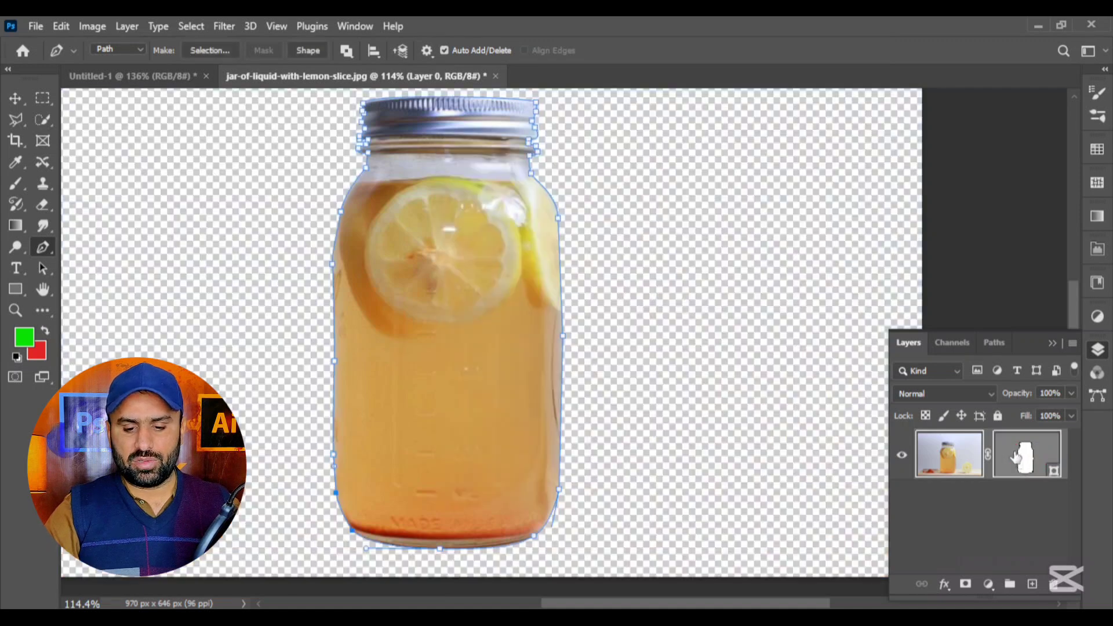
left_click_drag(1024, 455, 1054, 585)
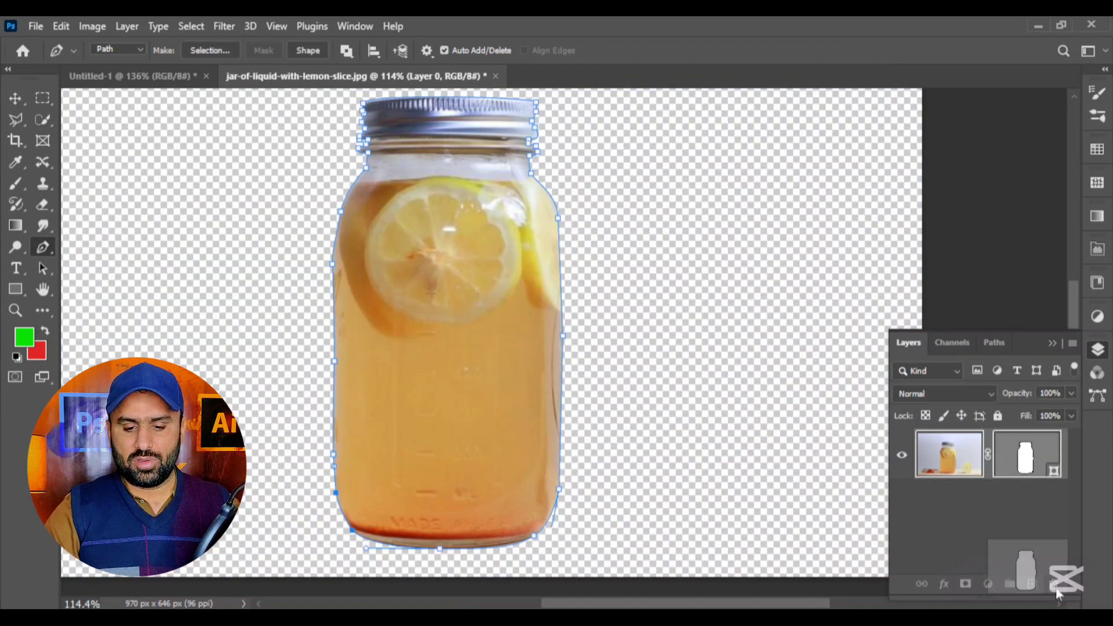
left_click(488, 259)
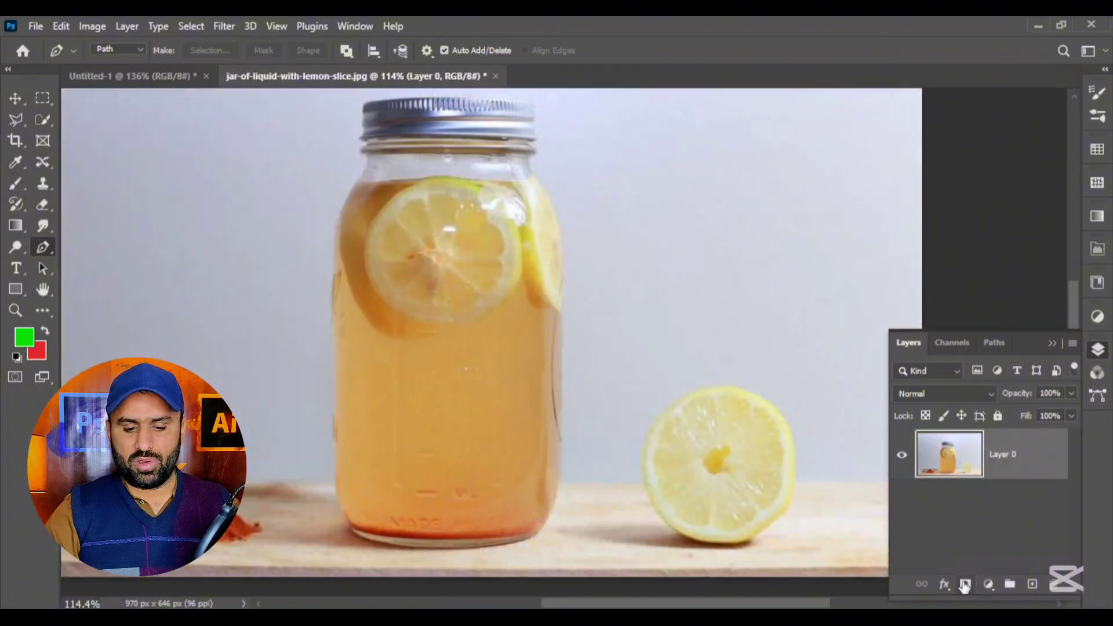
Select the botle path and add a layer mask to the photo layer
left_click(995, 345)
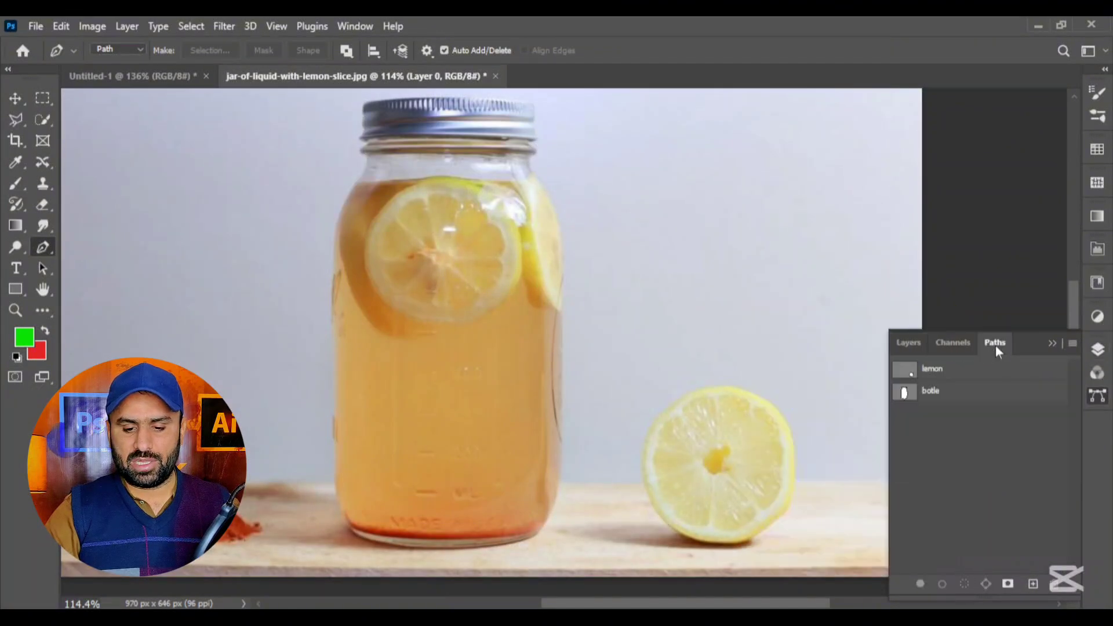
left_click(939, 393)
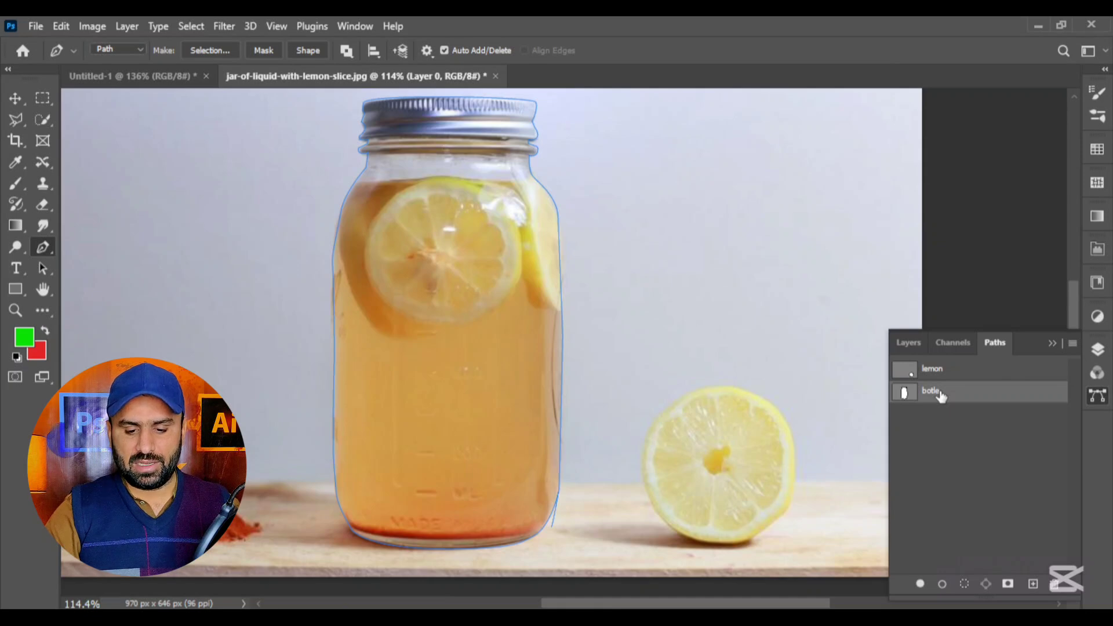
left_click(917, 346)
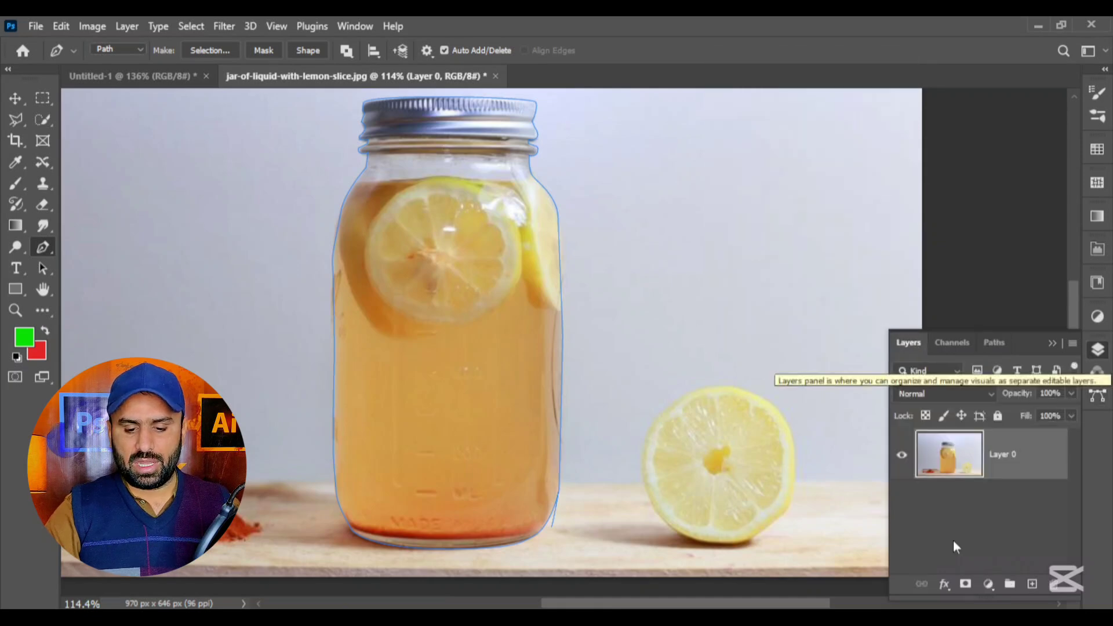
left_click(965, 585)
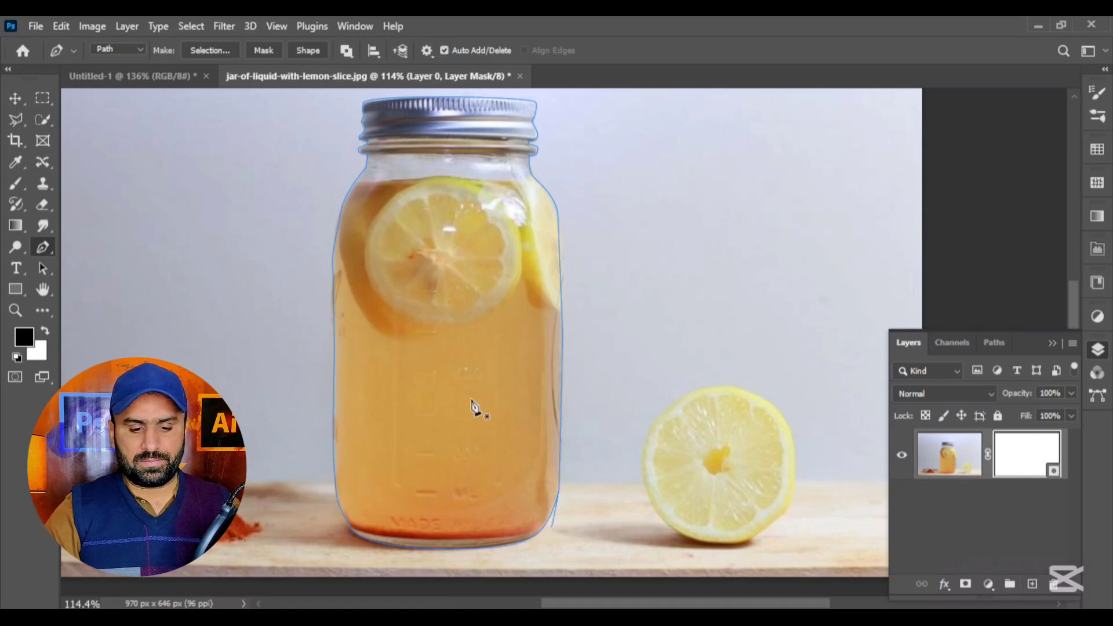
Try moving the photo together with its layer mask using the Move tool, and undo each move
scroll(510, 353, "down", 3)
scroll(497, 279, "up", 3)
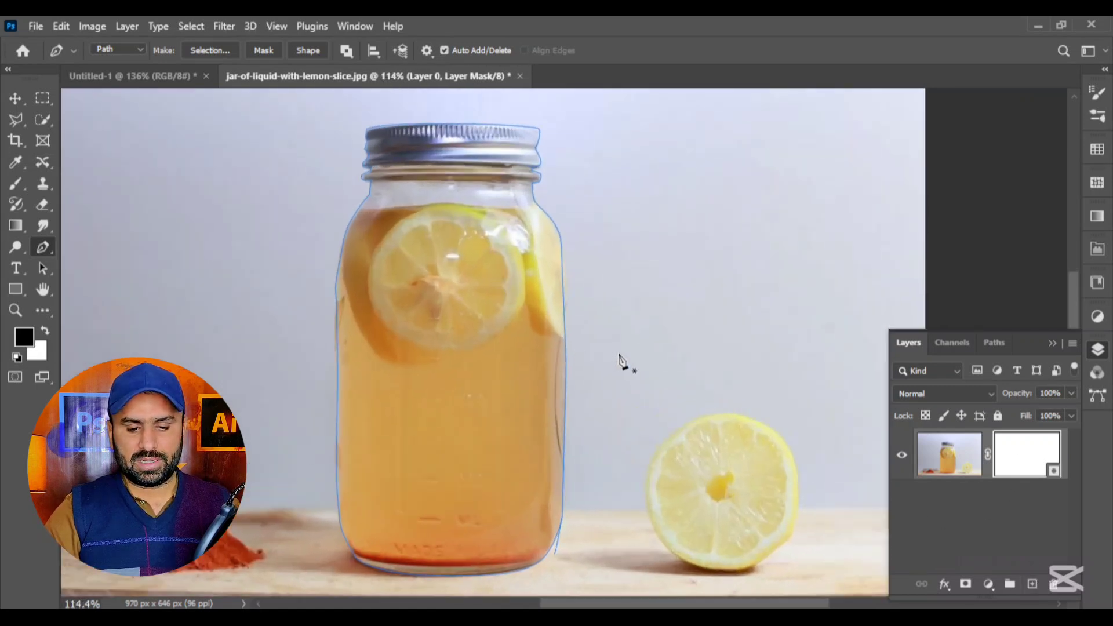
key("v")
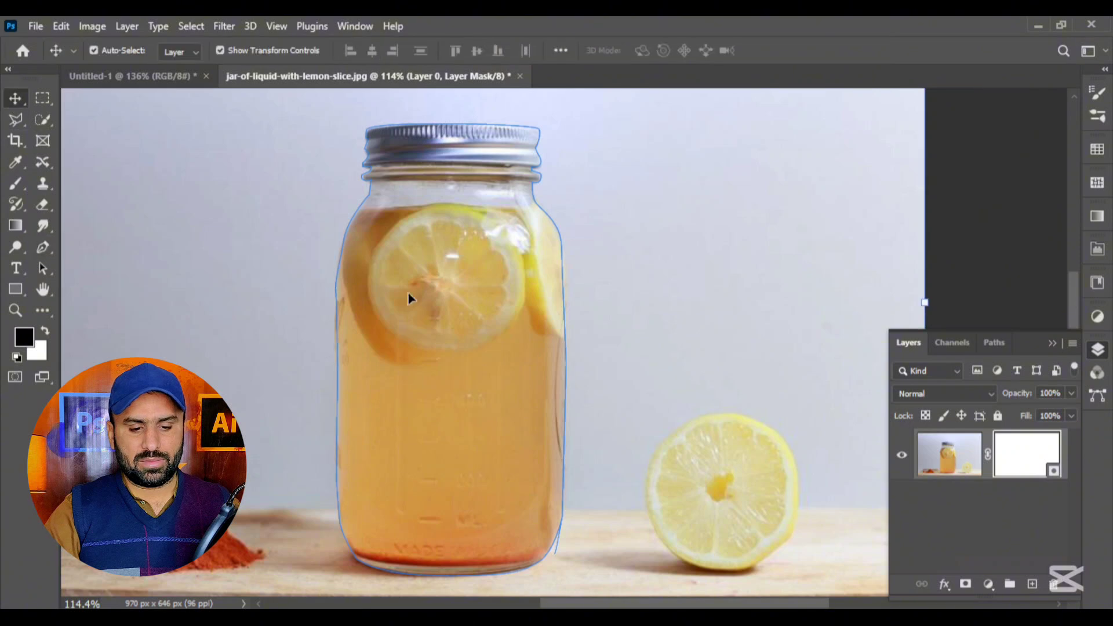
mouse_move(408, 293)
left_mouse_down()
mouse_move(416, 285)
mouse_move(387, 343)
mouse_move(474, 340)
mouse_move(406, 310)
left_mouse_up()
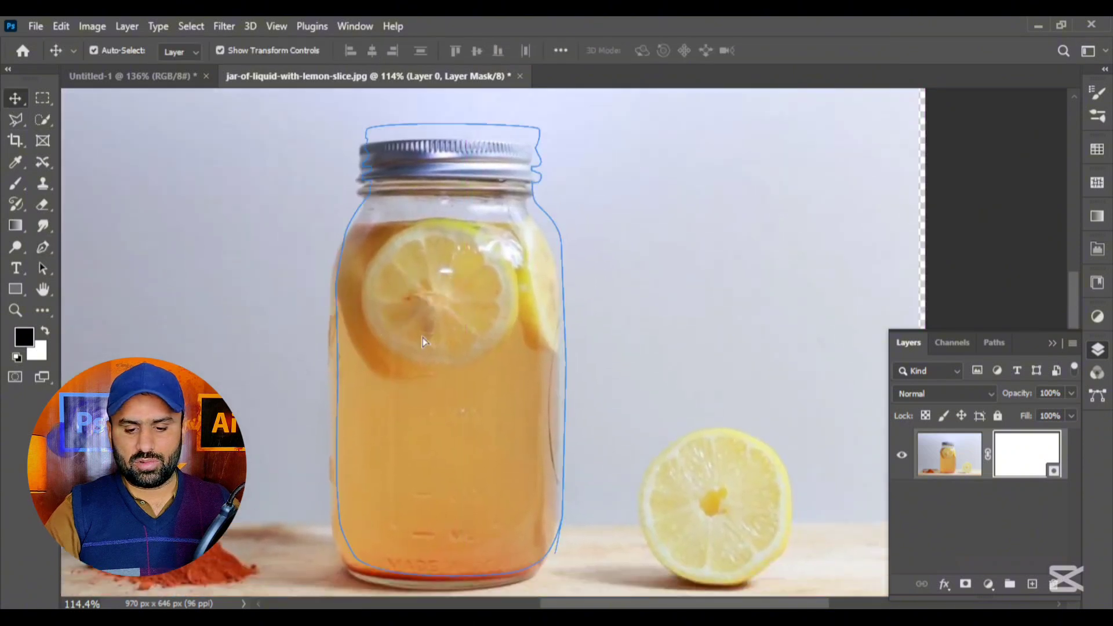
left_click(988, 455)
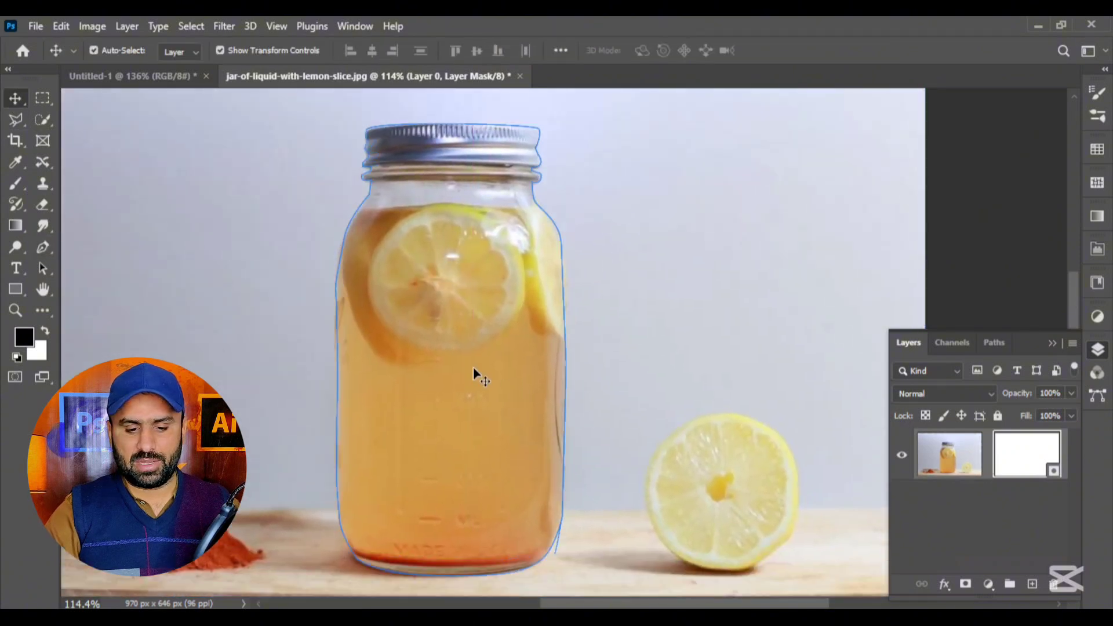
left_click_drag(475, 376, 518, 433)
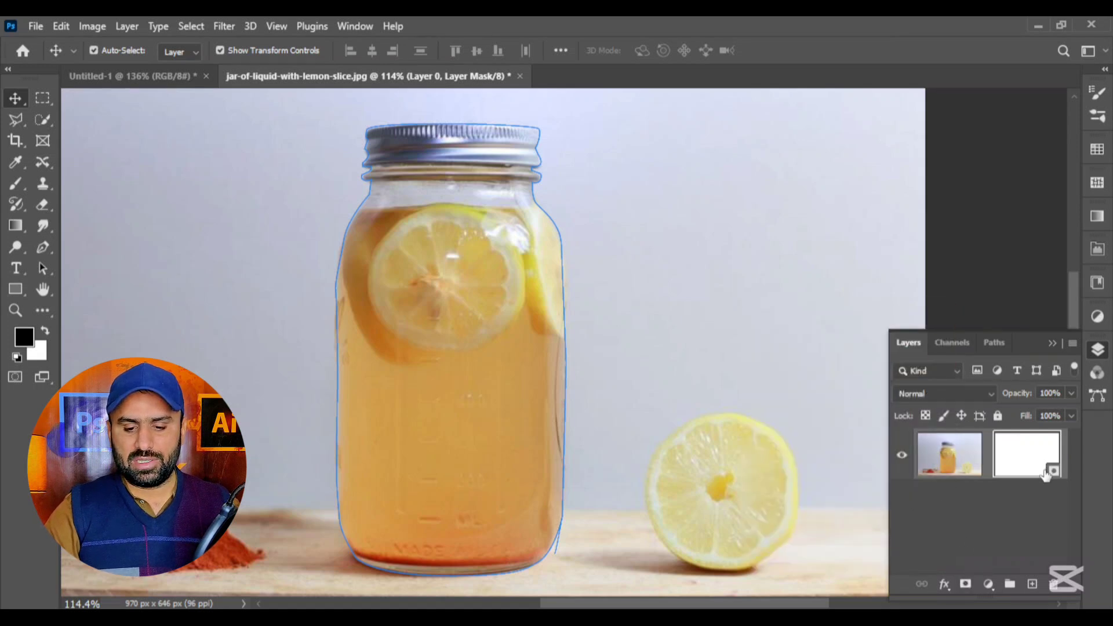
Remove the layer mask from the photo layer, applying it to the layer
left_click_drag(1034, 469, 1055, 585)
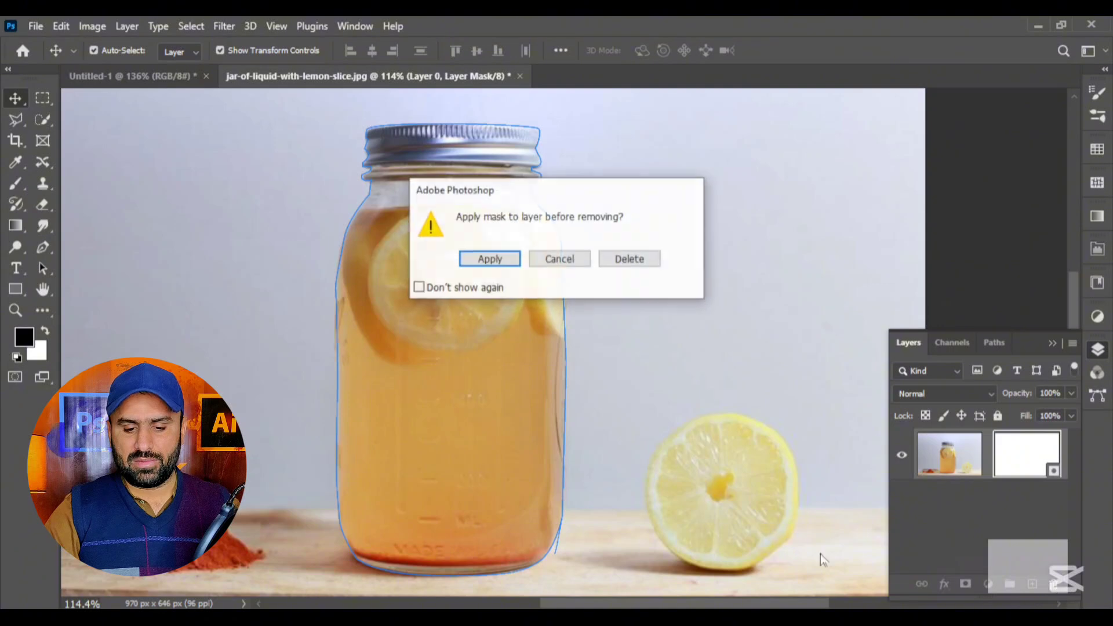
left_click(490, 259)
scroll(534, 477, "down", 4)
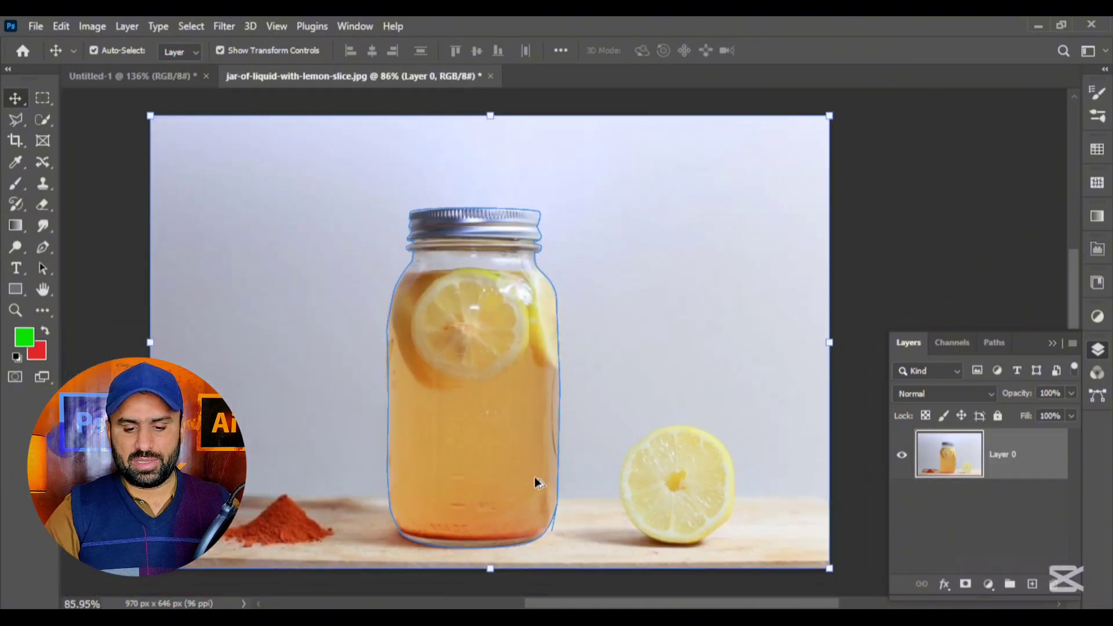
scroll(510, 358, "up", 2)
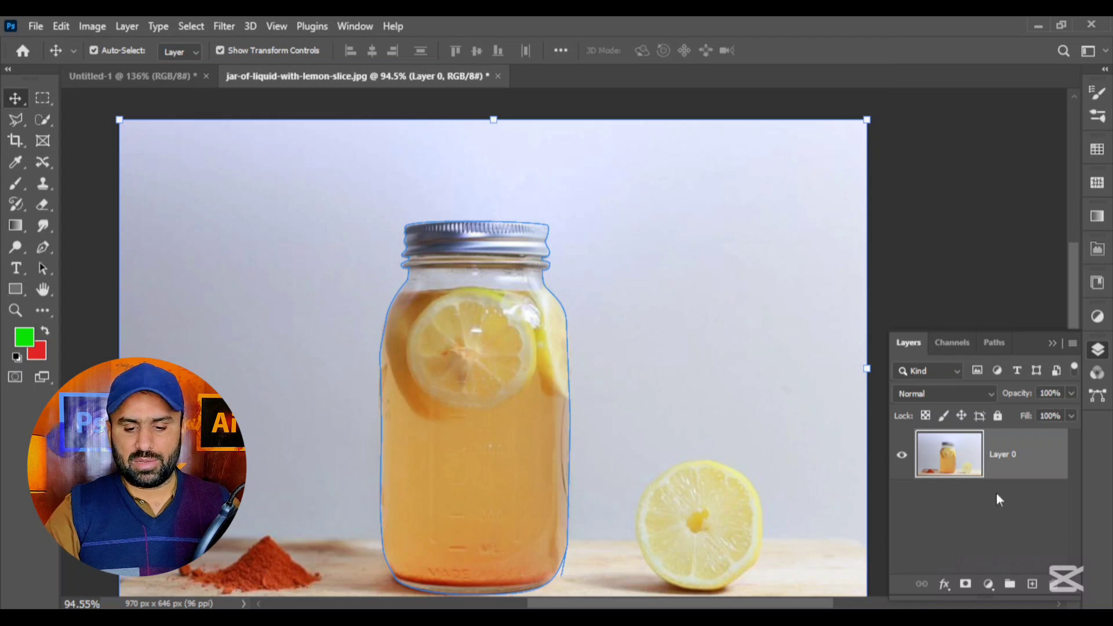
Display the saved paths and add another layer mask to the photo layer while the botle path is active
right_click(482, 243)
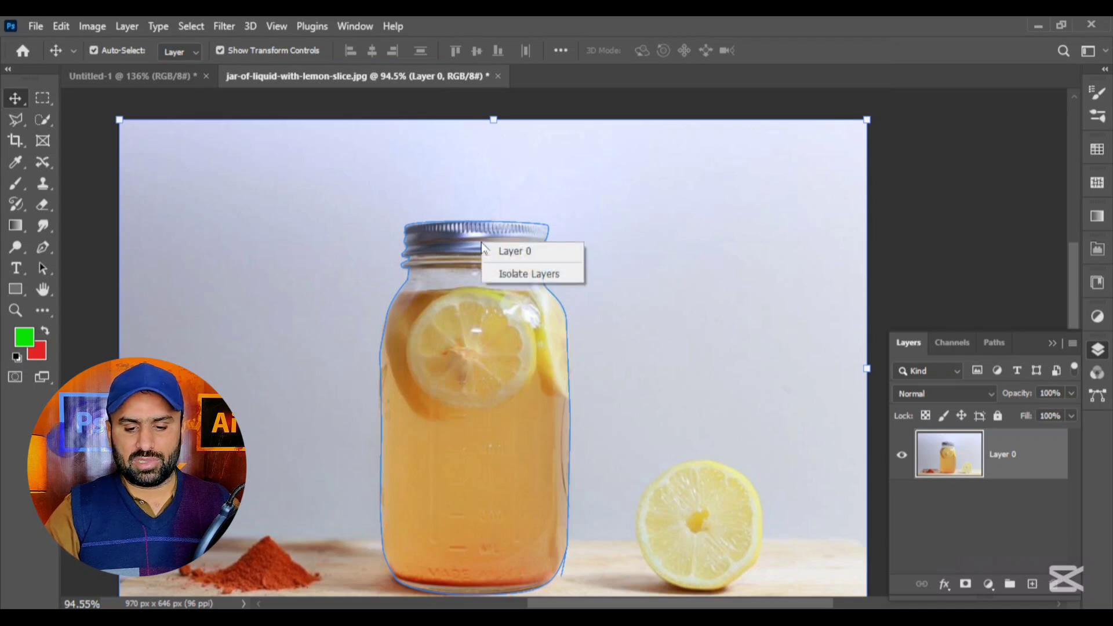
left_click(474, 306)
left_click(995, 343)
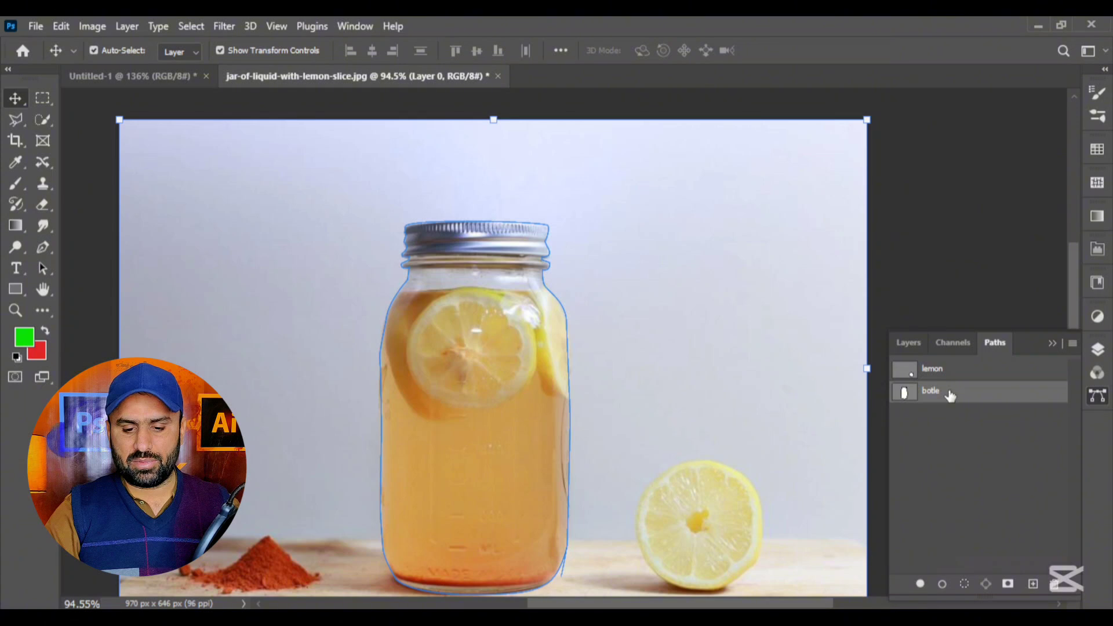
right_click(407, 247)
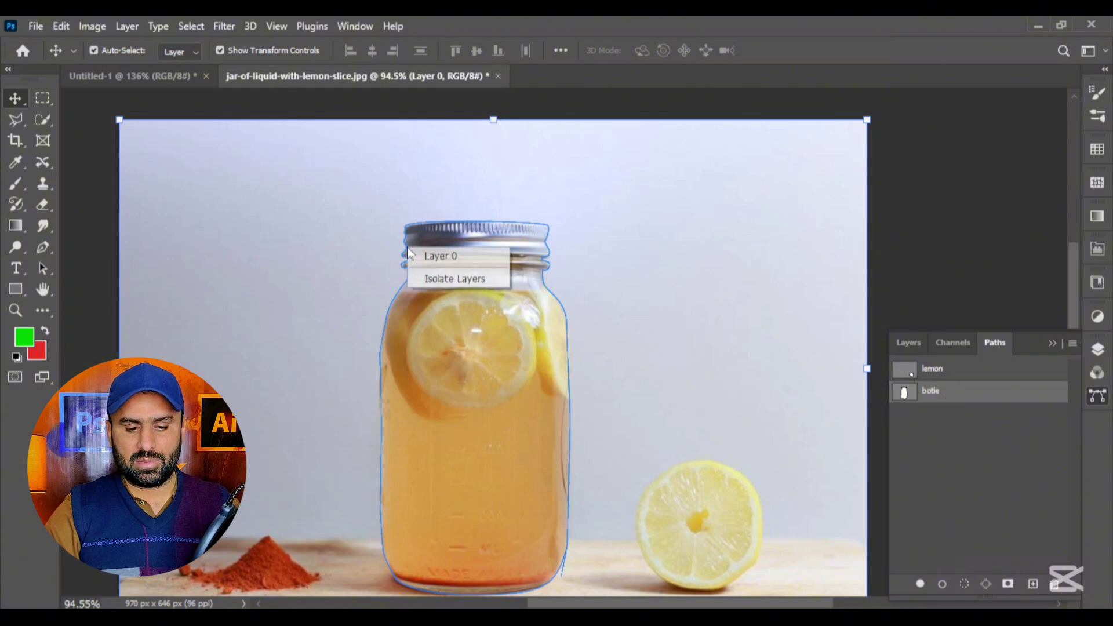
left_click(469, 239)
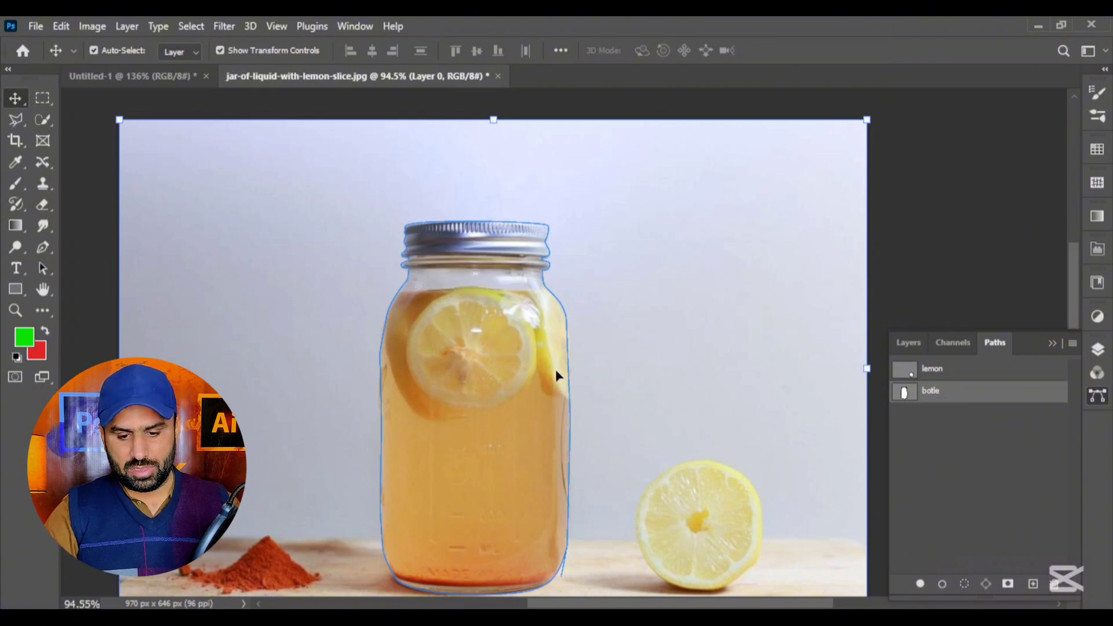
key("ctrl+backslash")
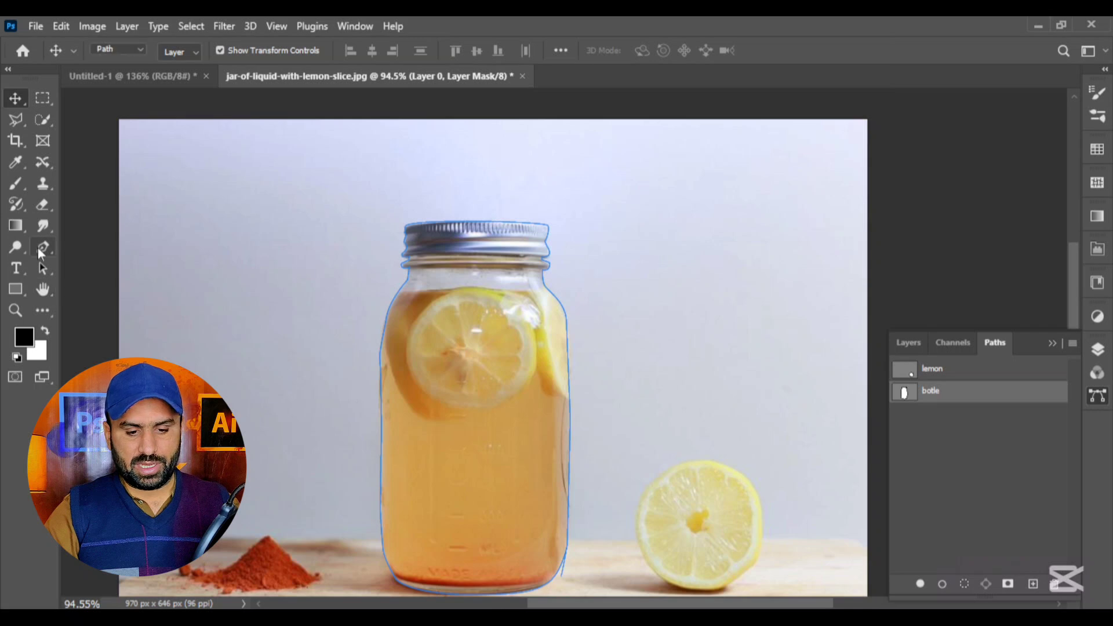
Create a vector mask from the botle path with the Pen tool, in addition to the layer mask
left_click(42, 248)
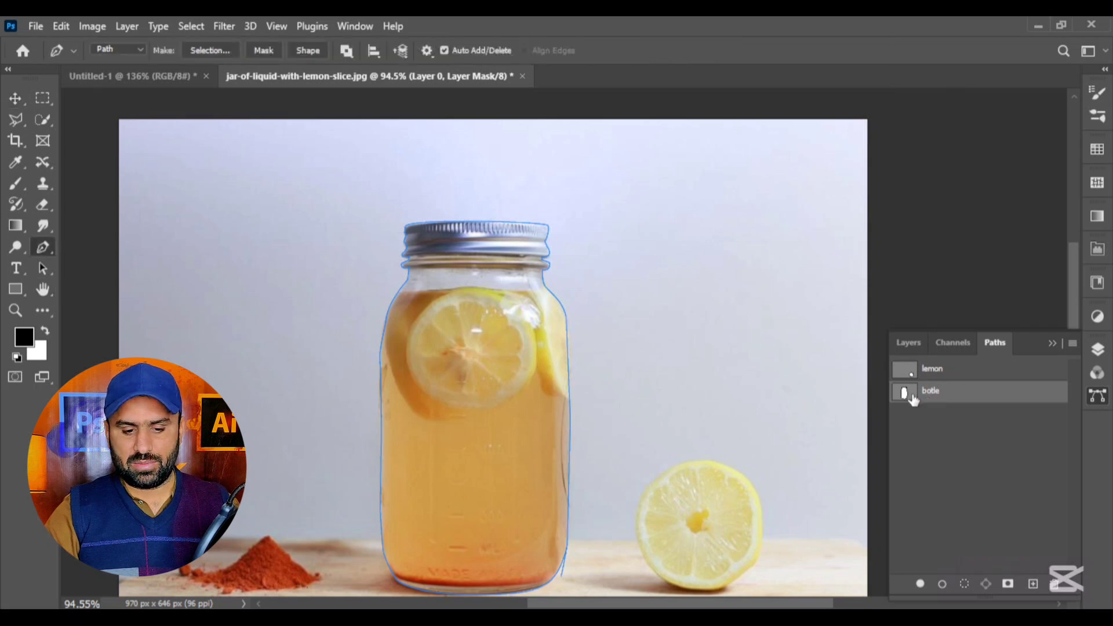
right_click(473, 294)
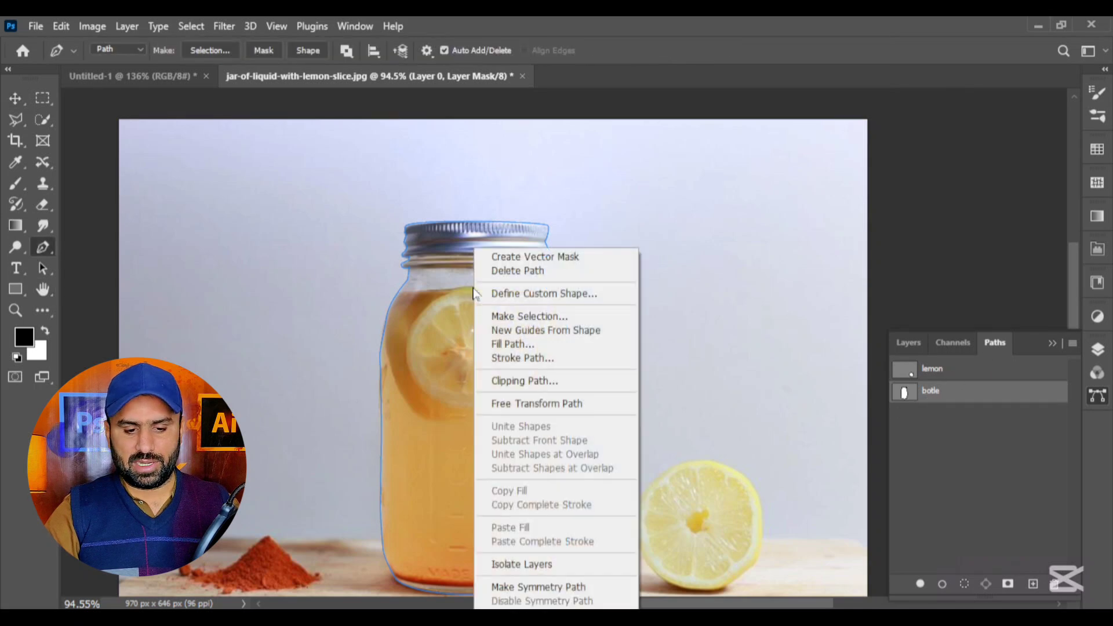
left_click(511, 256)
scroll(524, 311, "down", 2)
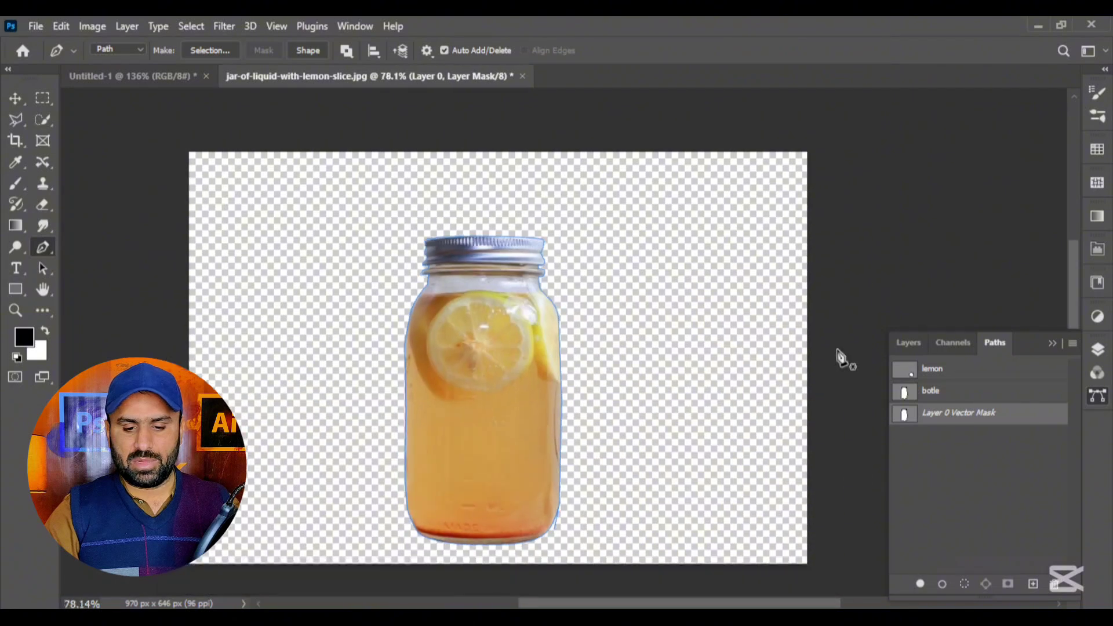
Apply and remove the photo layer's layer mask, and delete its vector mask
left_click(908, 343)
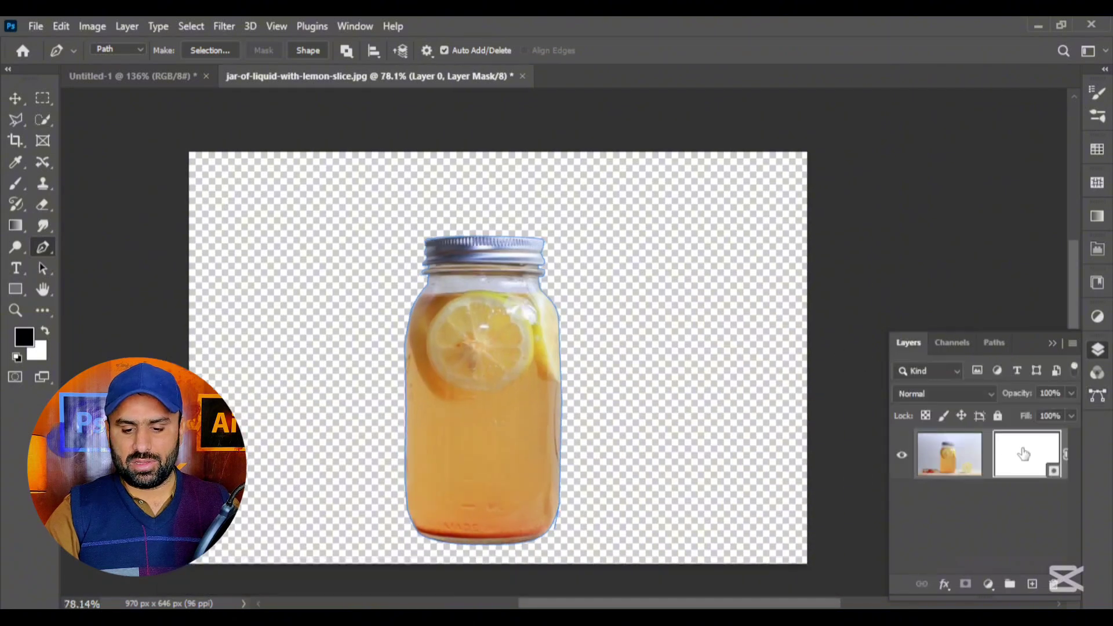
left_click_drag(1023, 454, 1053, 584)
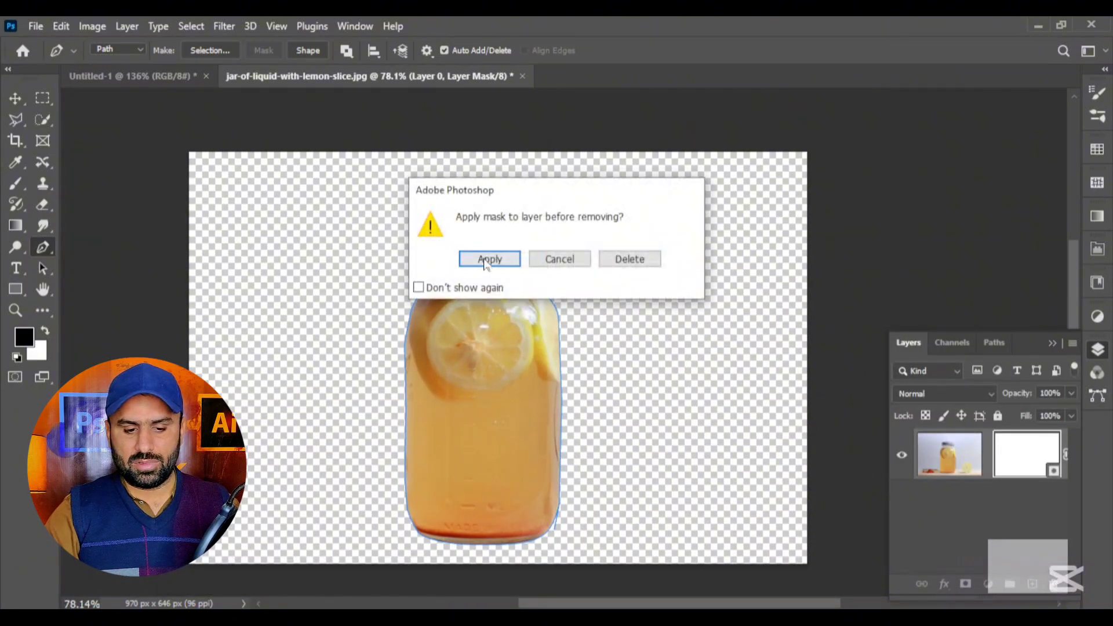
left_click(487, 259)
left_click_drag(1024, 461, 1054, 585)
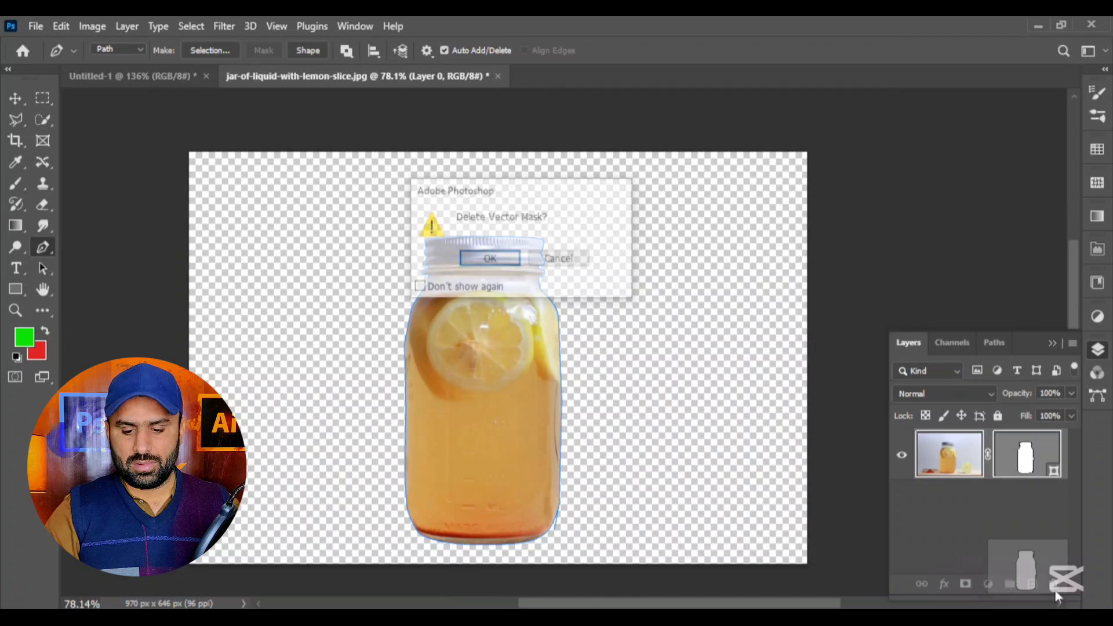
left_click(490, 259)
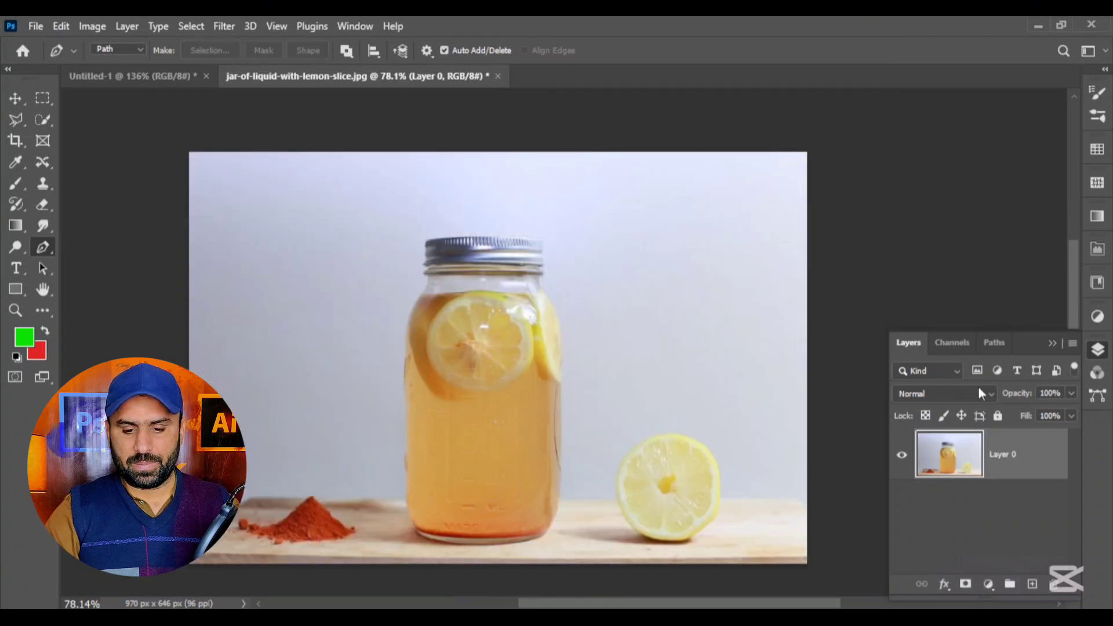
Select the botle path and create a vector mask from it on the photo layer
left_click(995, 343)
left_click(924, 394)
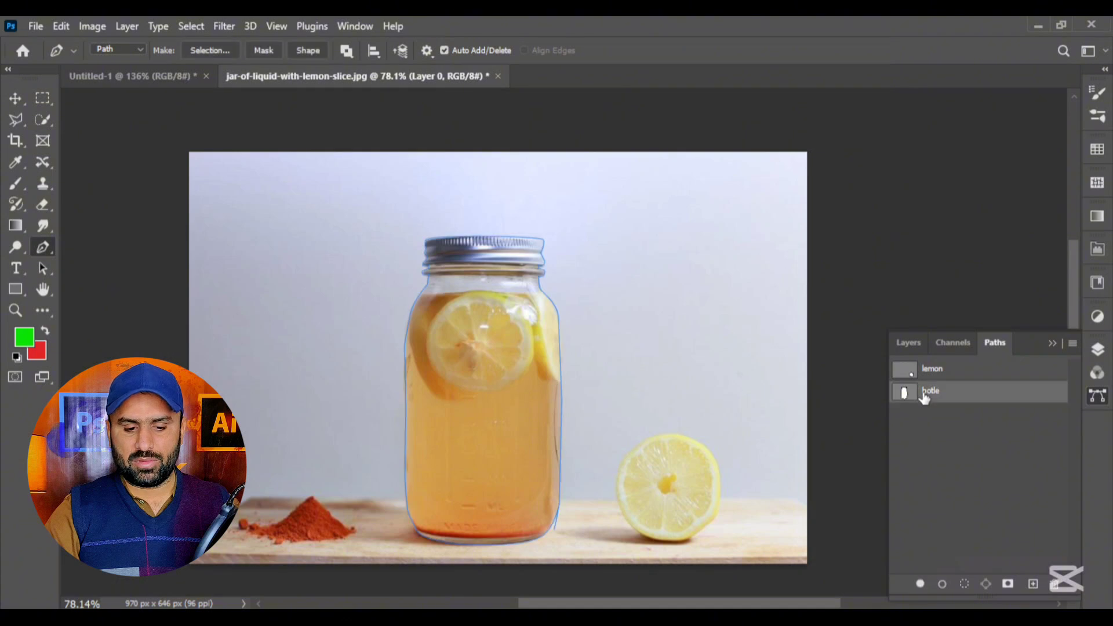
left_click(908, 343)
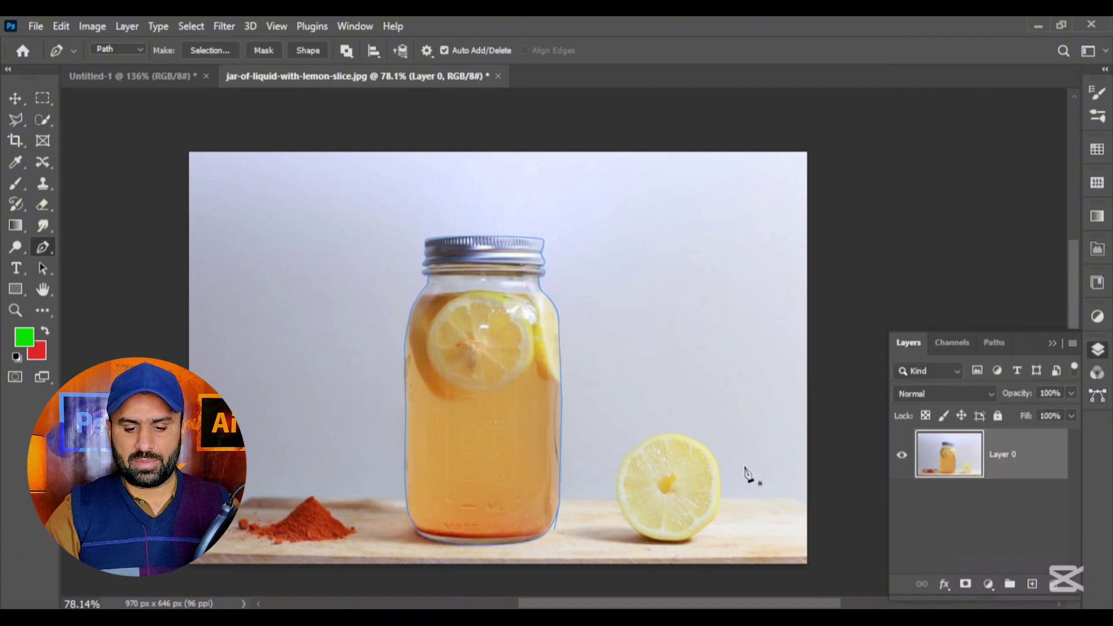
right_click(512, 268)
left_click(550, 256)
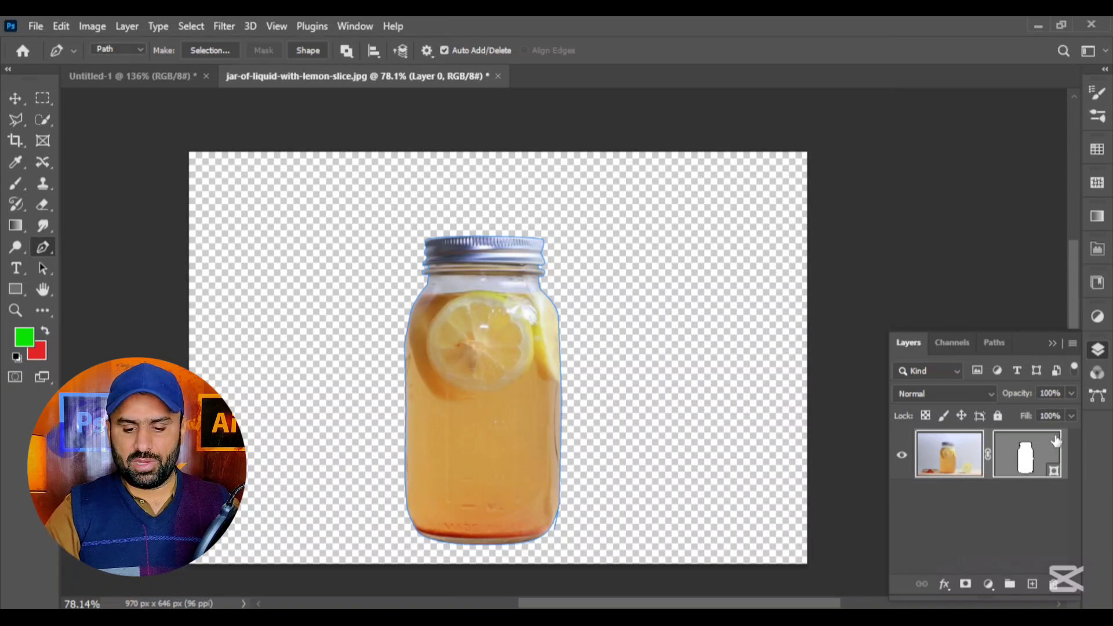
Add a new layer filled with the red background color and place it beneath the masked jar layer
left_click(1033, 583)
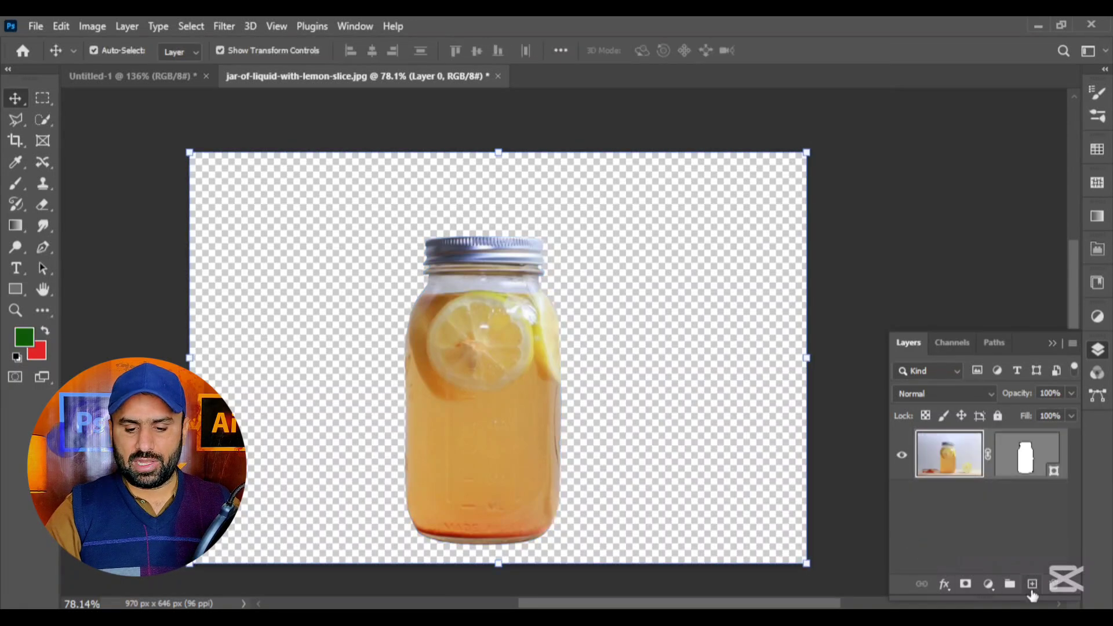
left_click(1033, 584)
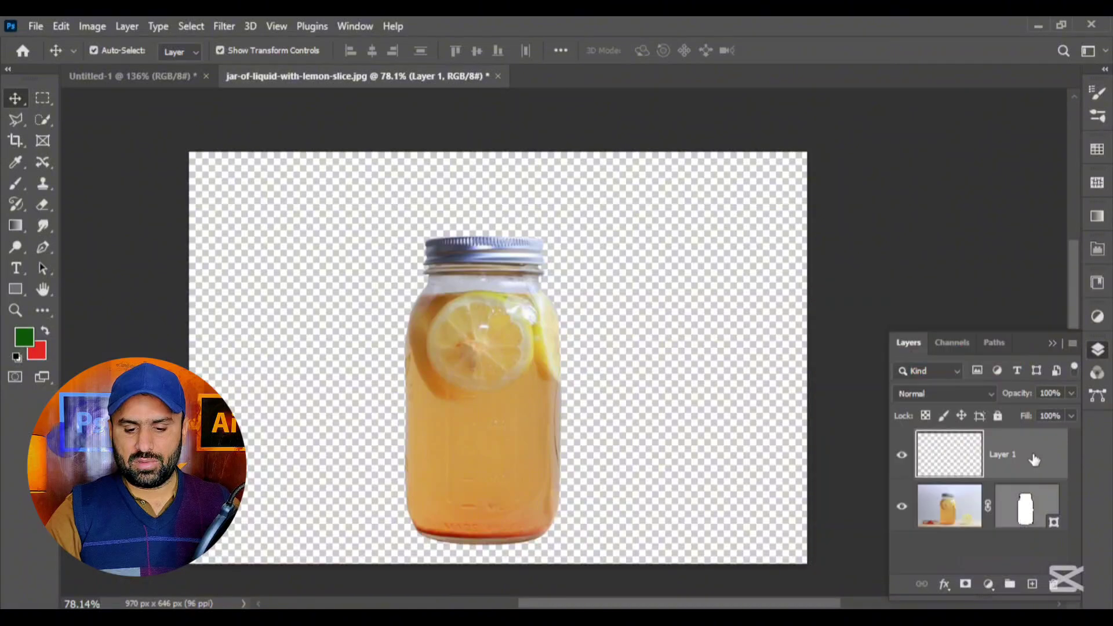
key("ctrl+BackSpace")
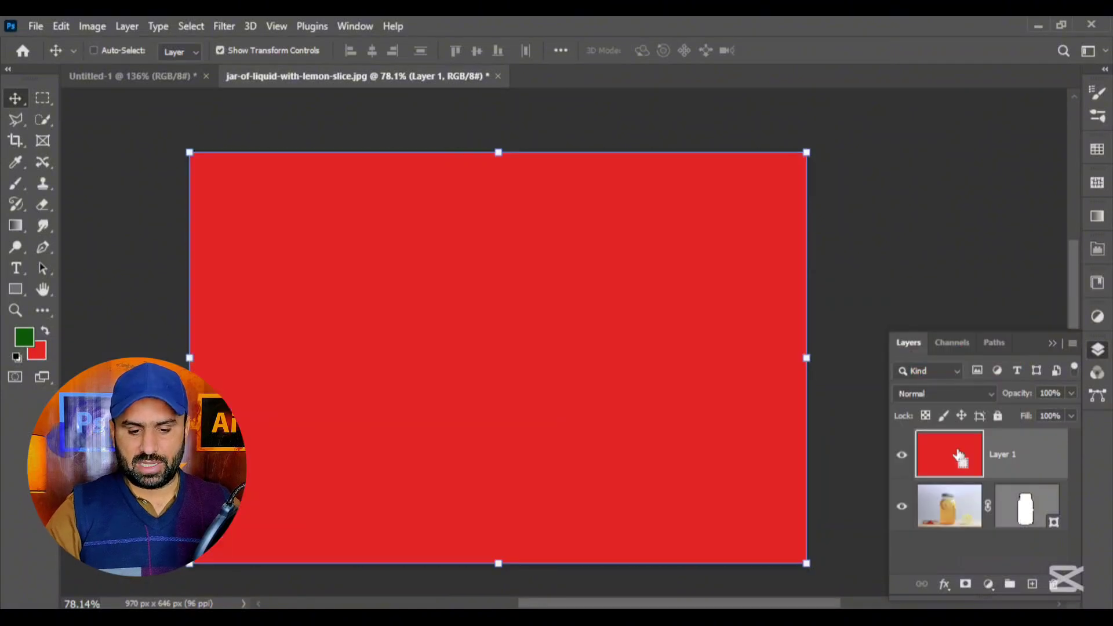
left_click_drag(1010, 457, 998, 530)
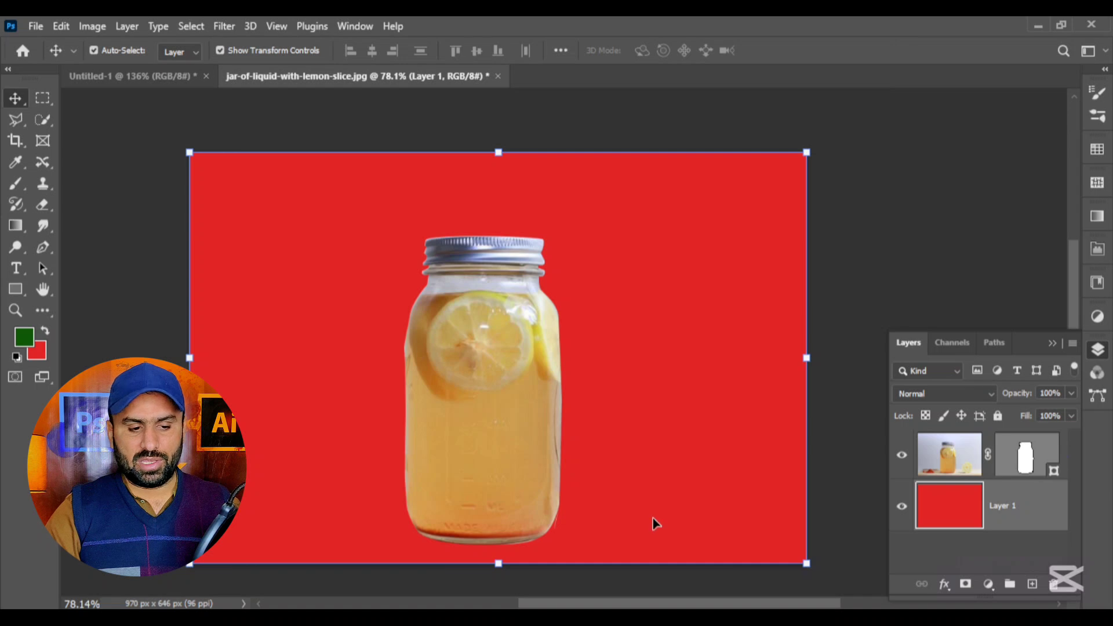
Show the lemon path's outline over the image and view the list of available shape tools
key("m")
key("ctrl+h")
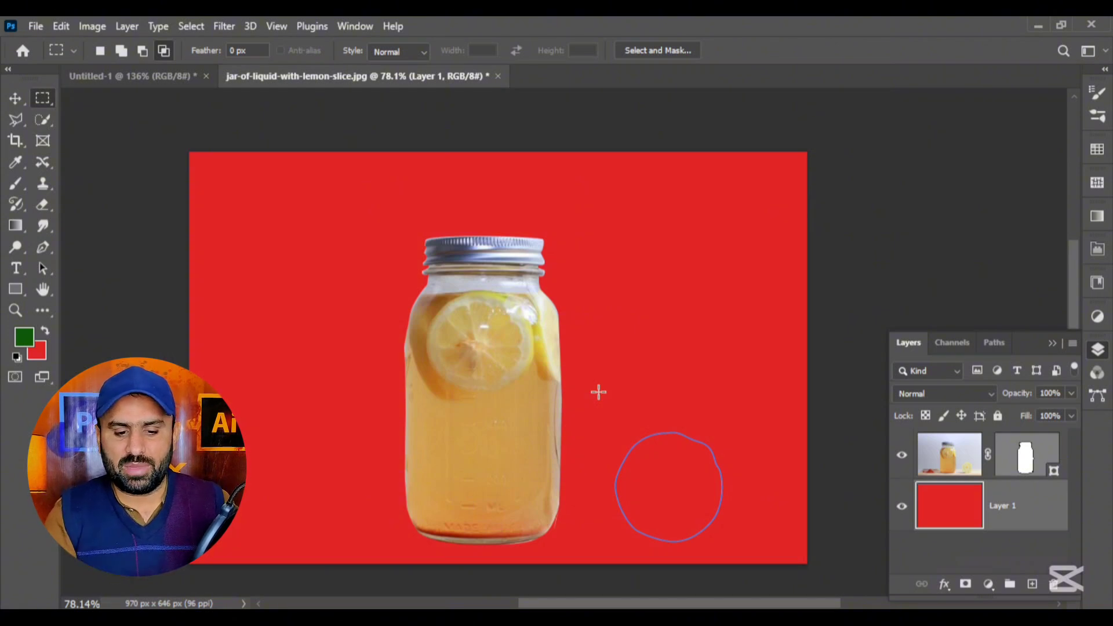
left_click(16, 290)
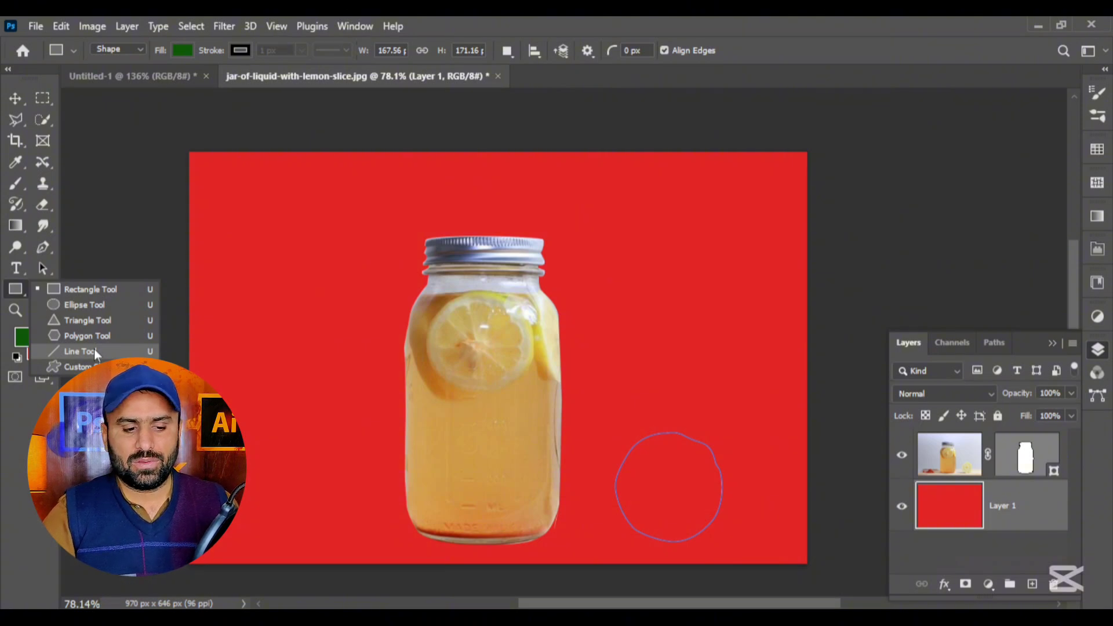
key("v")
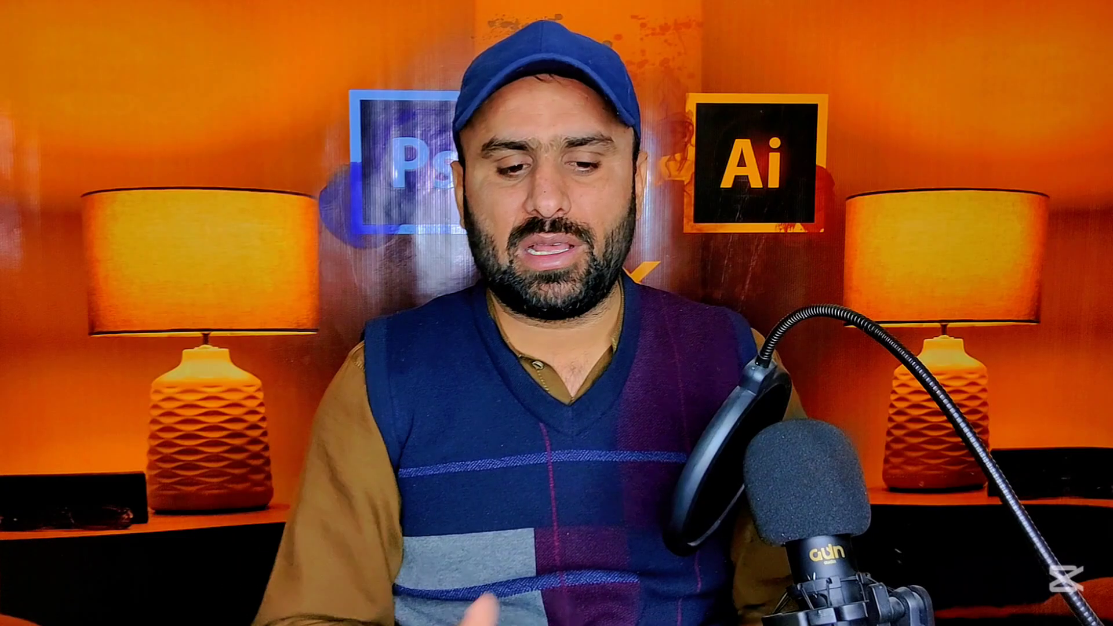